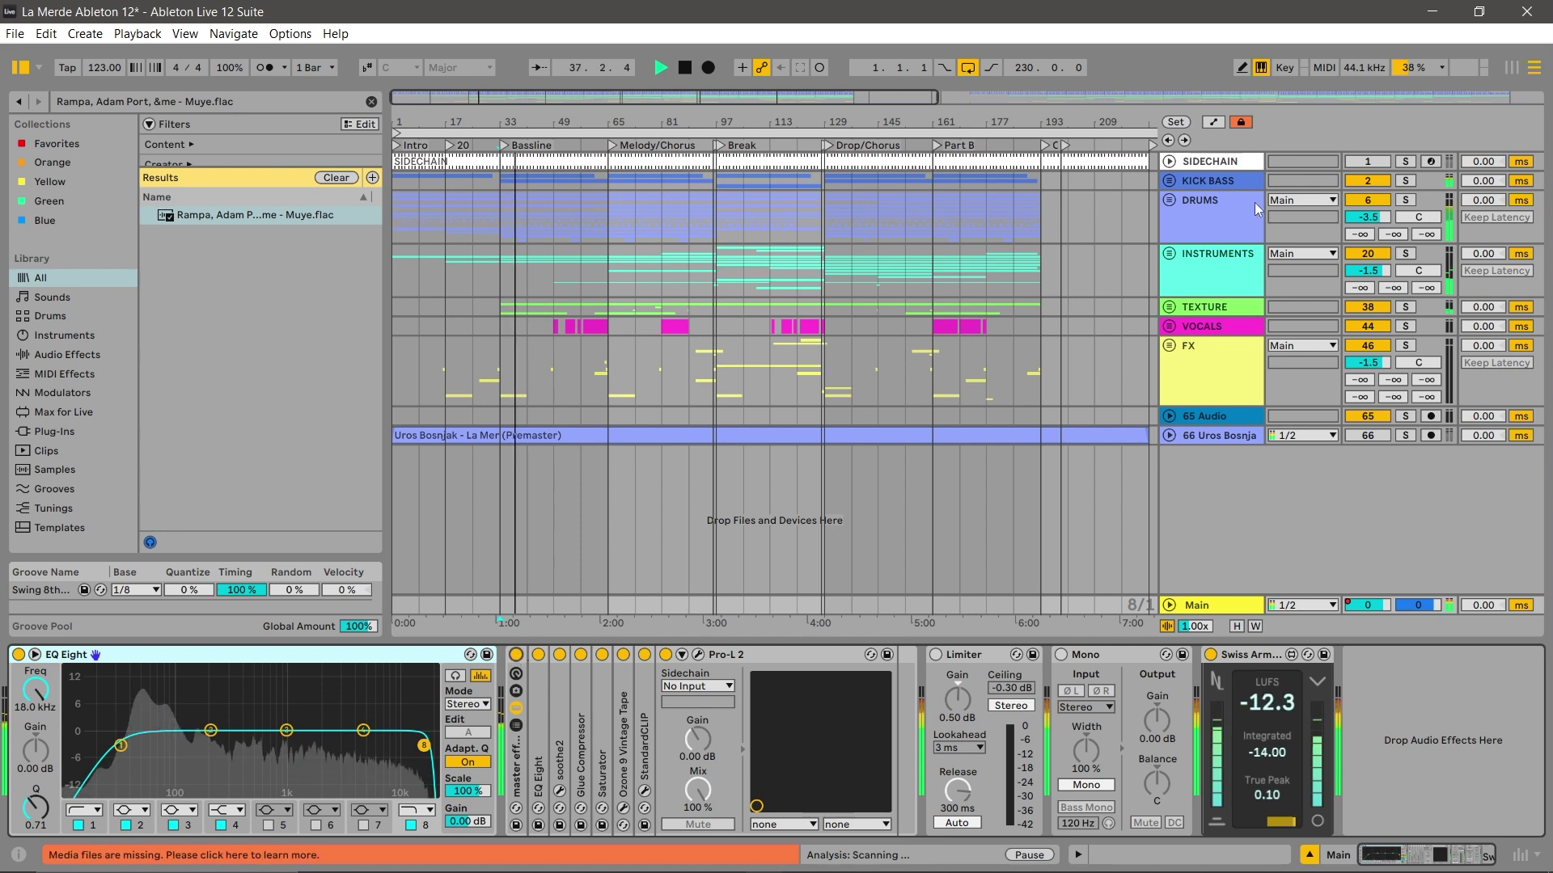
Stop playback and unfold the KICK BASS group to show its individual tracks.
{"action": "left_click", "coordinate": [1165, 183]}
{"action": "key", "text": "space"}
{"action": "left_click", "coordinate": [1167, 181]}
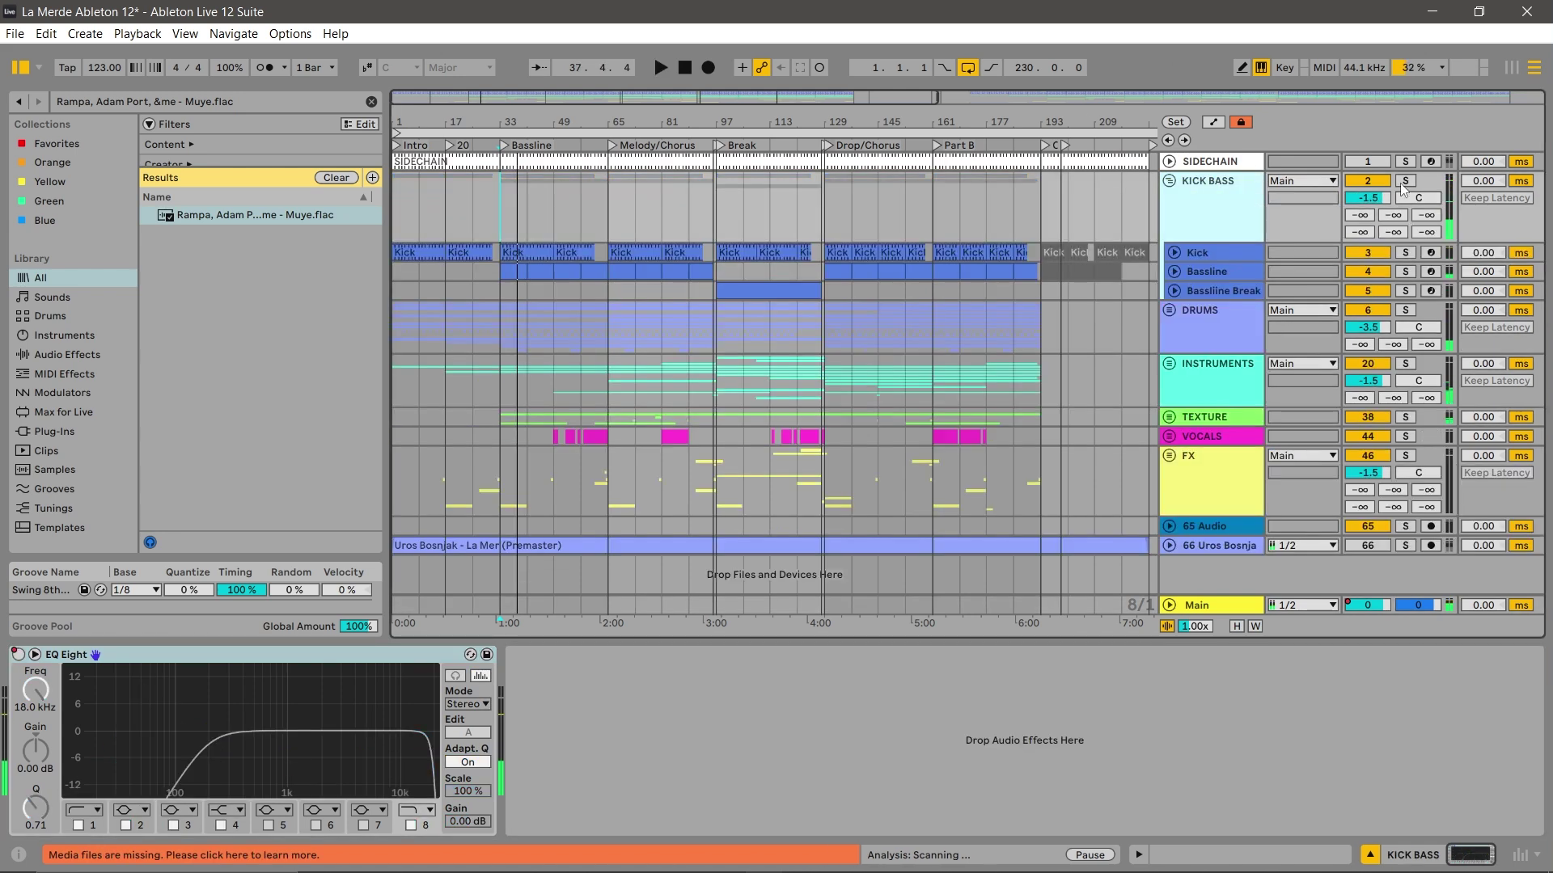
On the Main track, bypass the master effects rack and enable the Limiter with its gain at 5.00 dB.
{"action": "left_click", "coordinate": [1209, 607]}
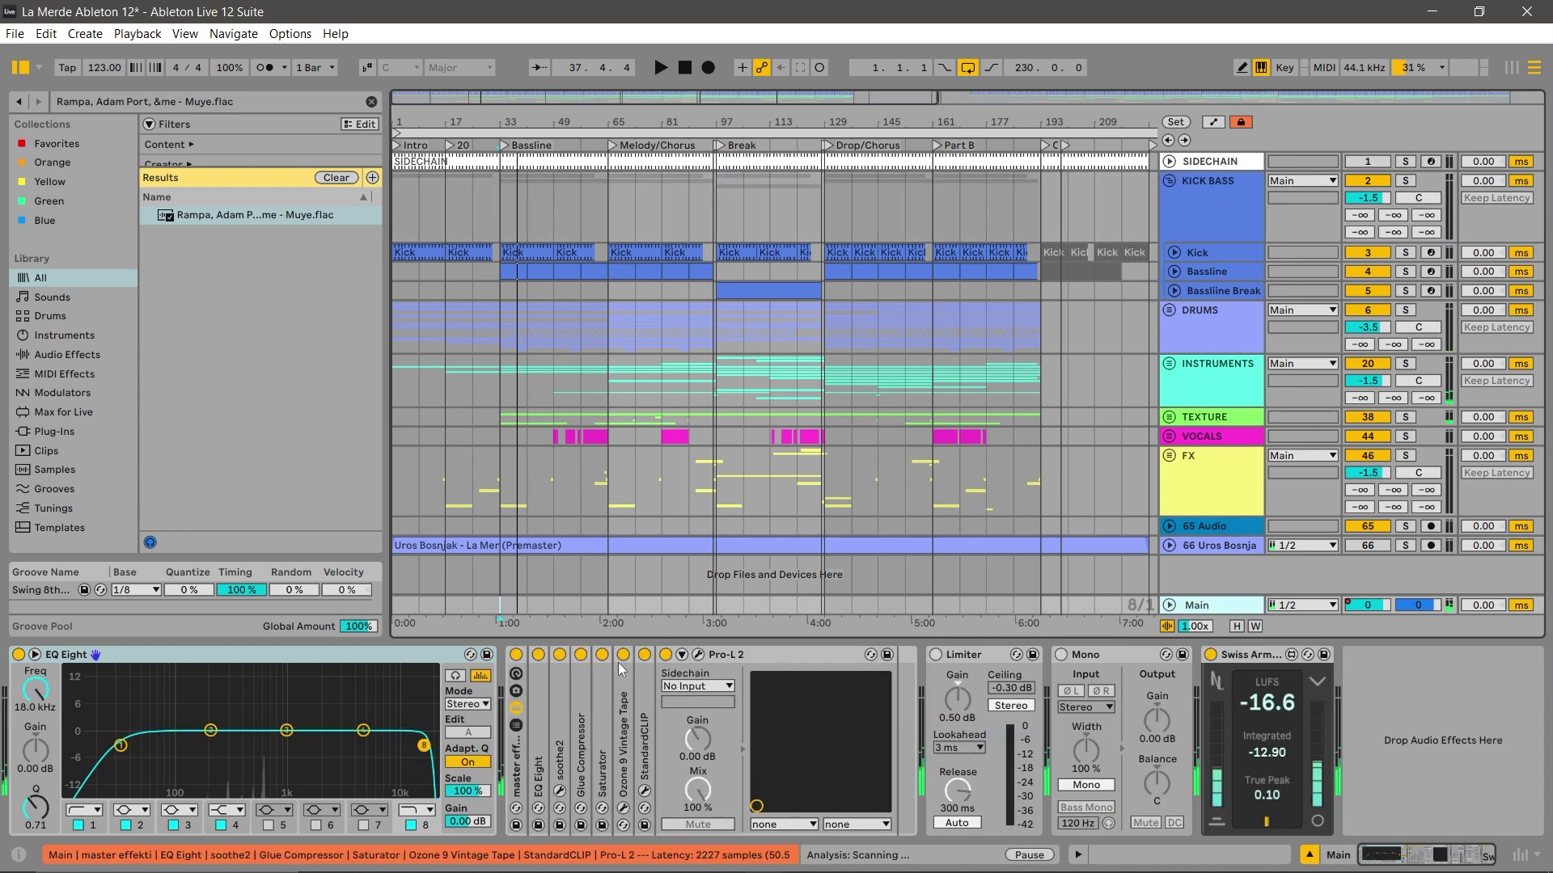
{"action": "left_click", "coordinate": [515, 655]}
{"action": "left_click", "coordinate": [935, 655]}
{"action": "left_click_drag", "start_coordinate": [959, 712], "coordinate": [968, 687]}
Solo the Kick track and audition it from the Bassline marker at bar 33.
{"action": "key", "text": "space"}
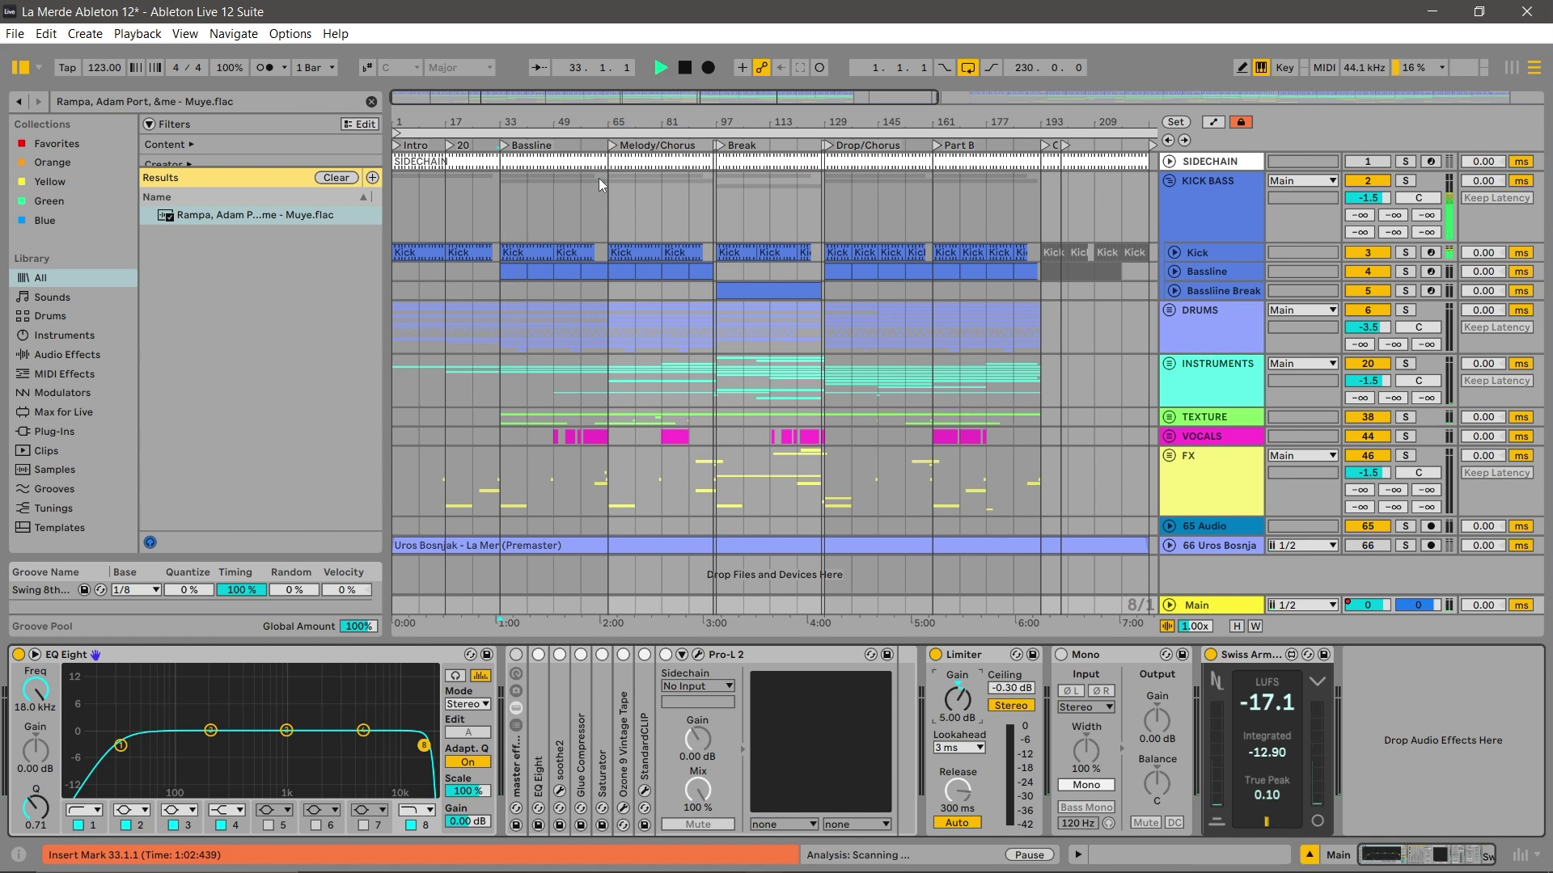
{"action": "key", "text": "space"}
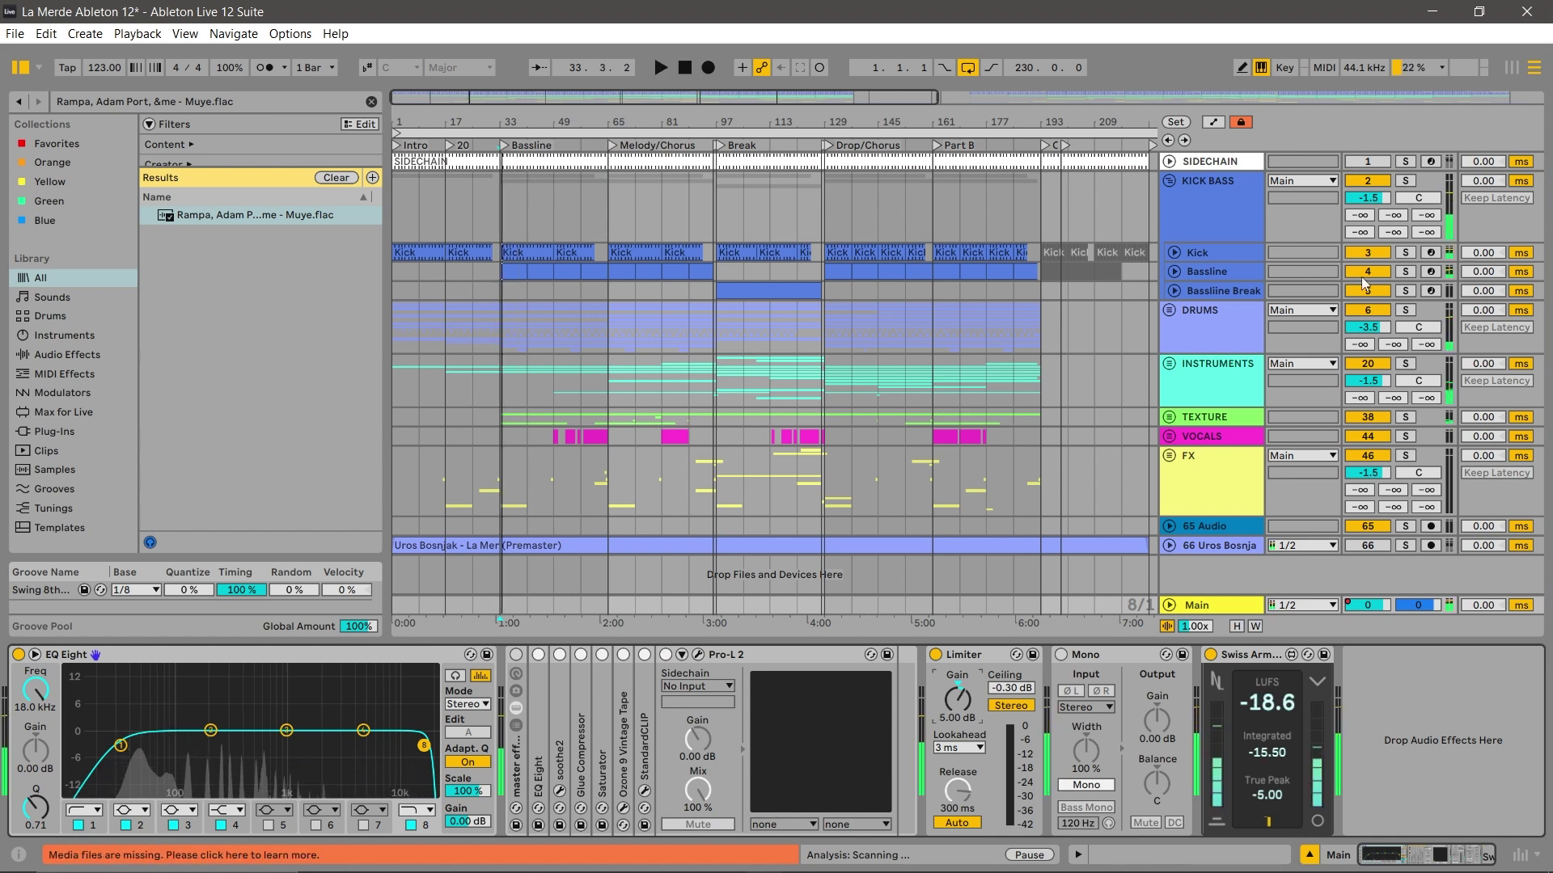
{"action": "left_click", "coordinate": [1289, 256]}
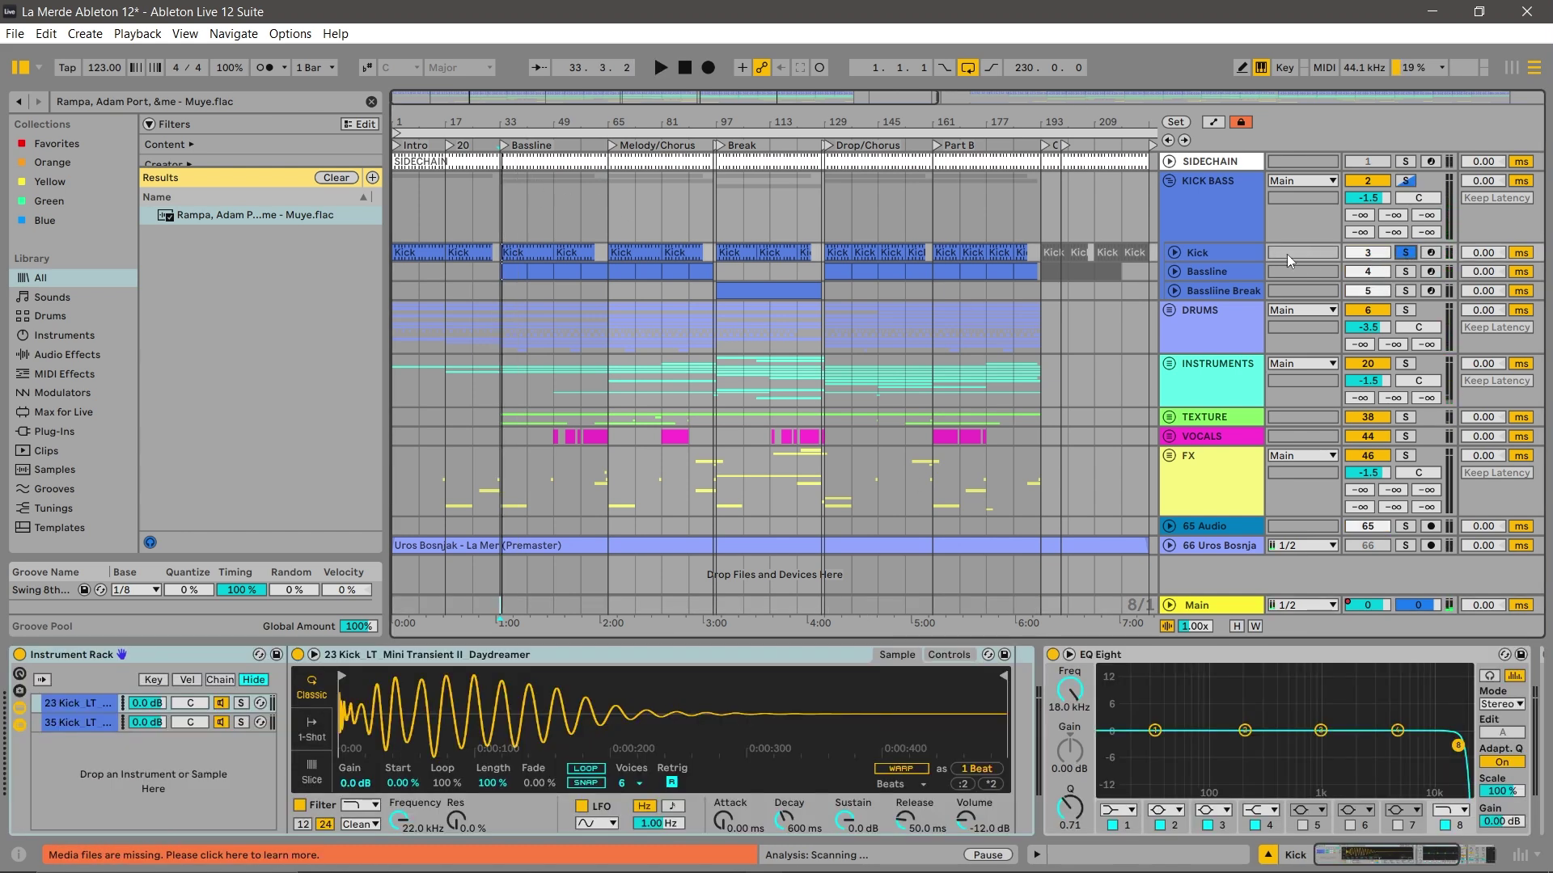
{"action": "left_click", "coordinate": [511, 149]}
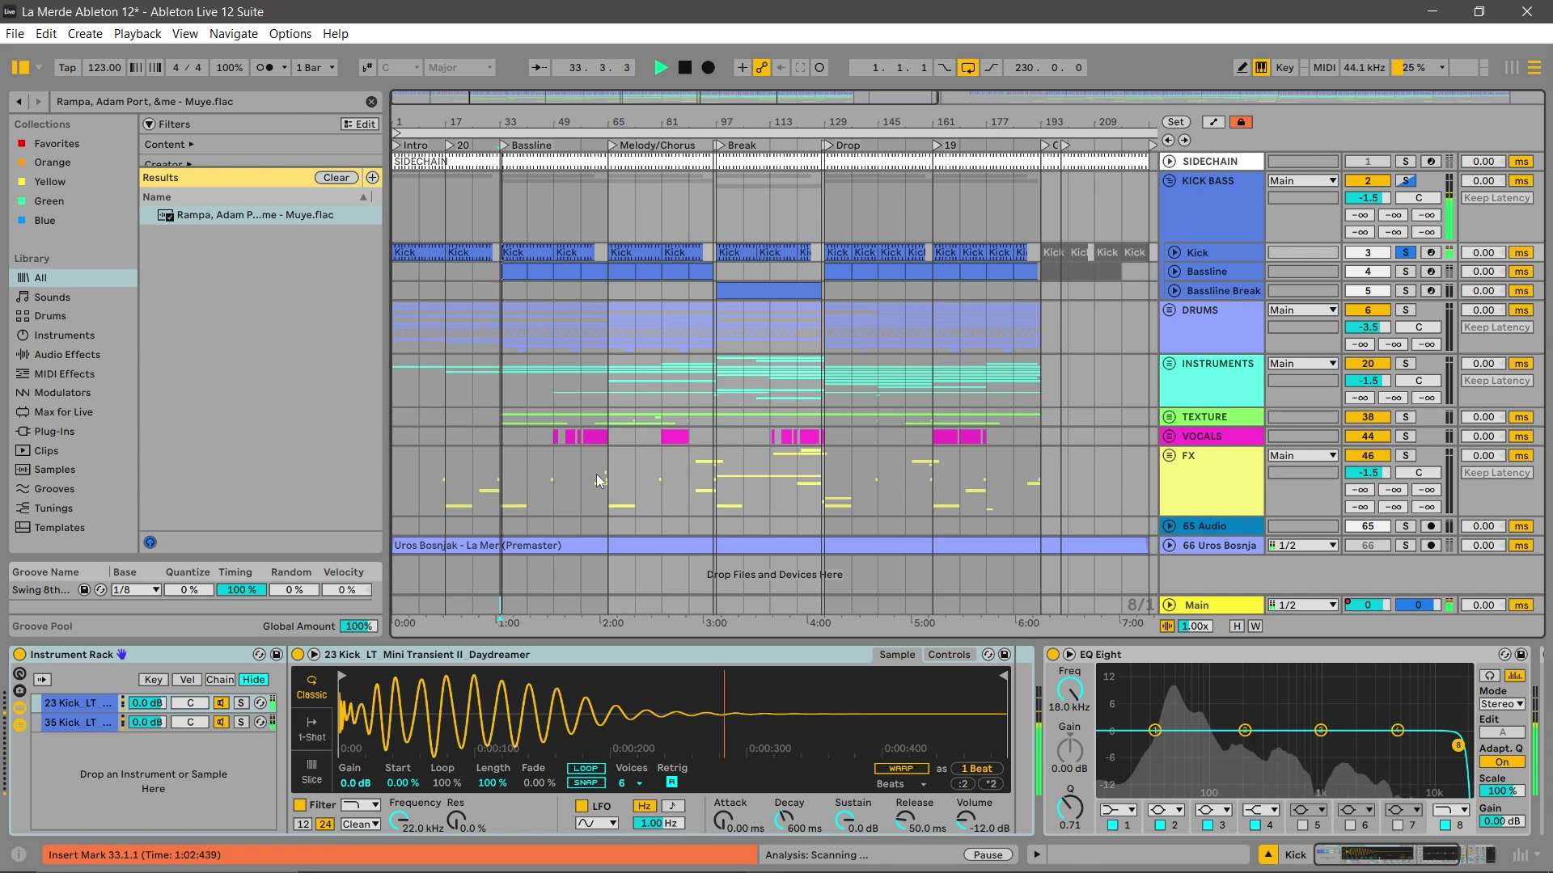
{"action": "key", "text": "space"}
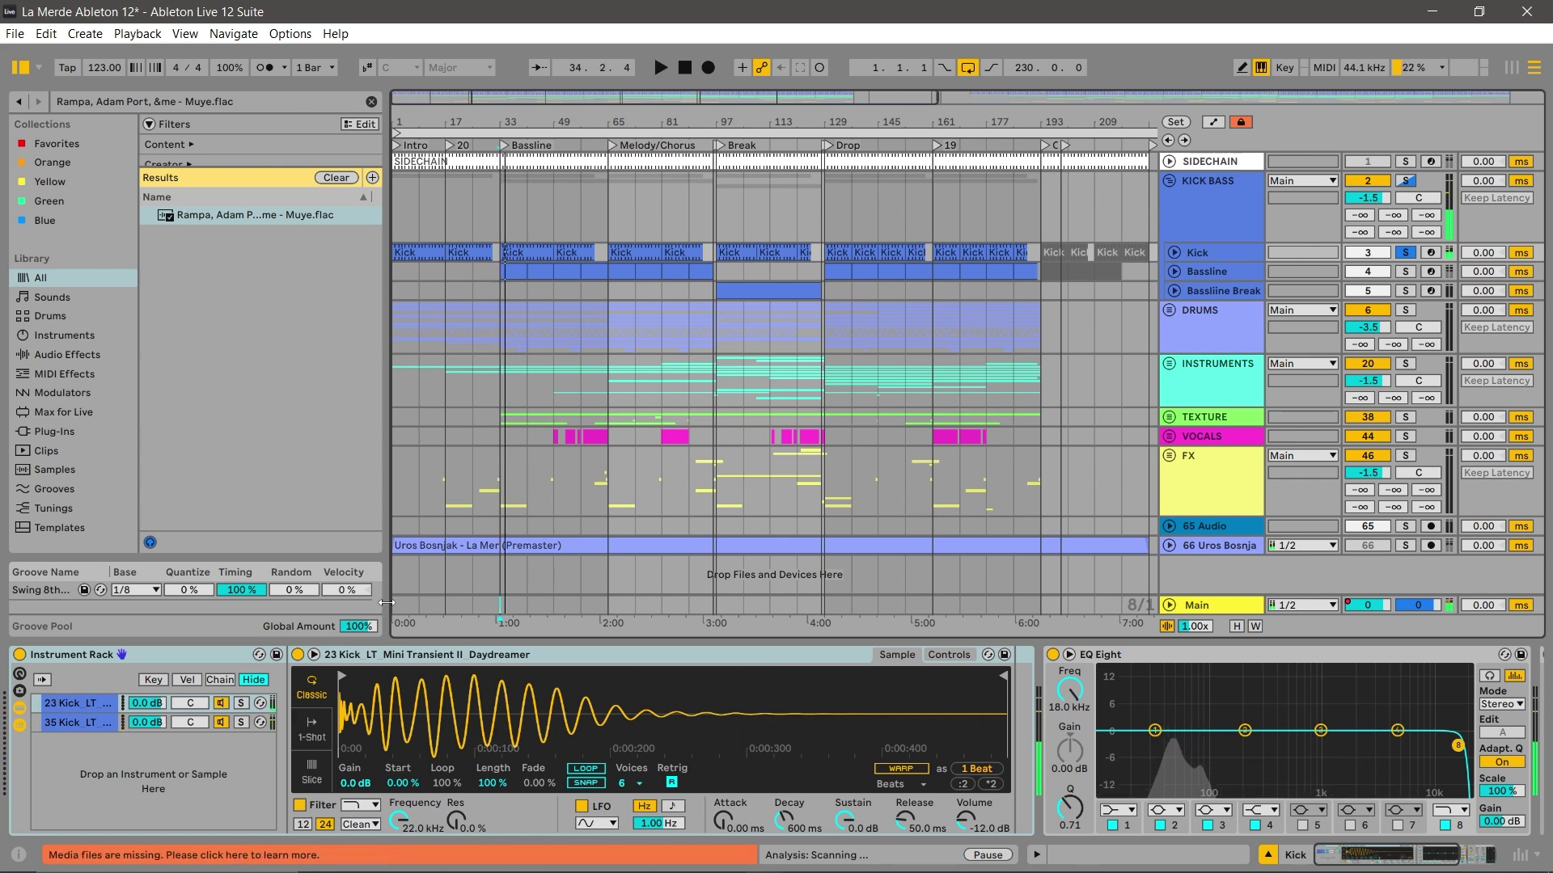
Add the Bassline track to the solo and select its first clip, starting at bar 33.
{"action": "left_click", "coordinate": [1407, 272]}
{"action": "left_click", "coordinate": [1228, 278]}
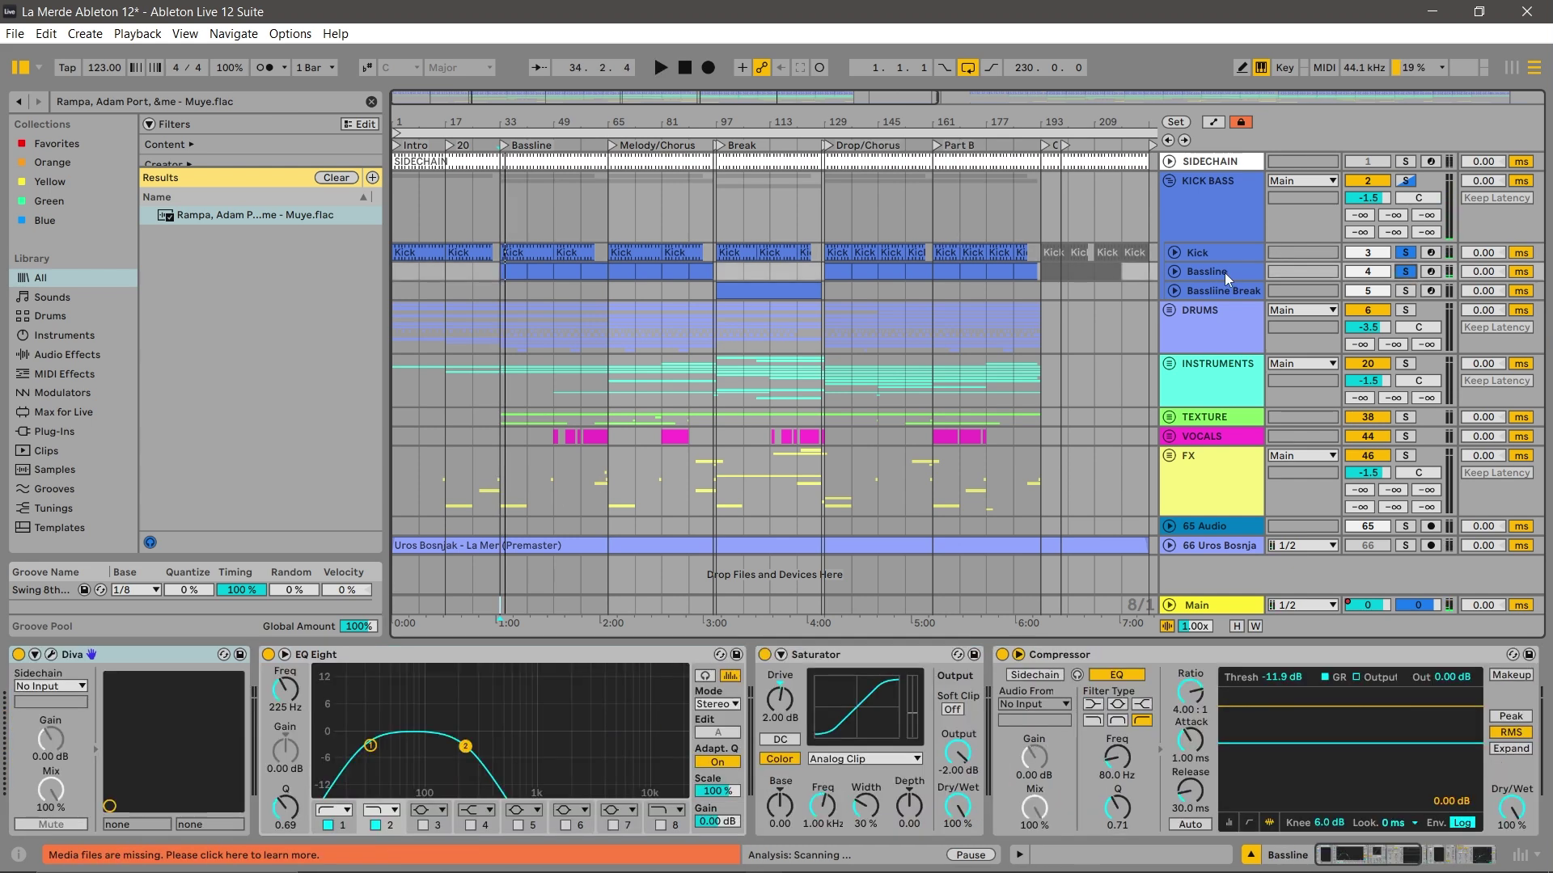
{"action": "left_click", "coordinate": [514, 277]}
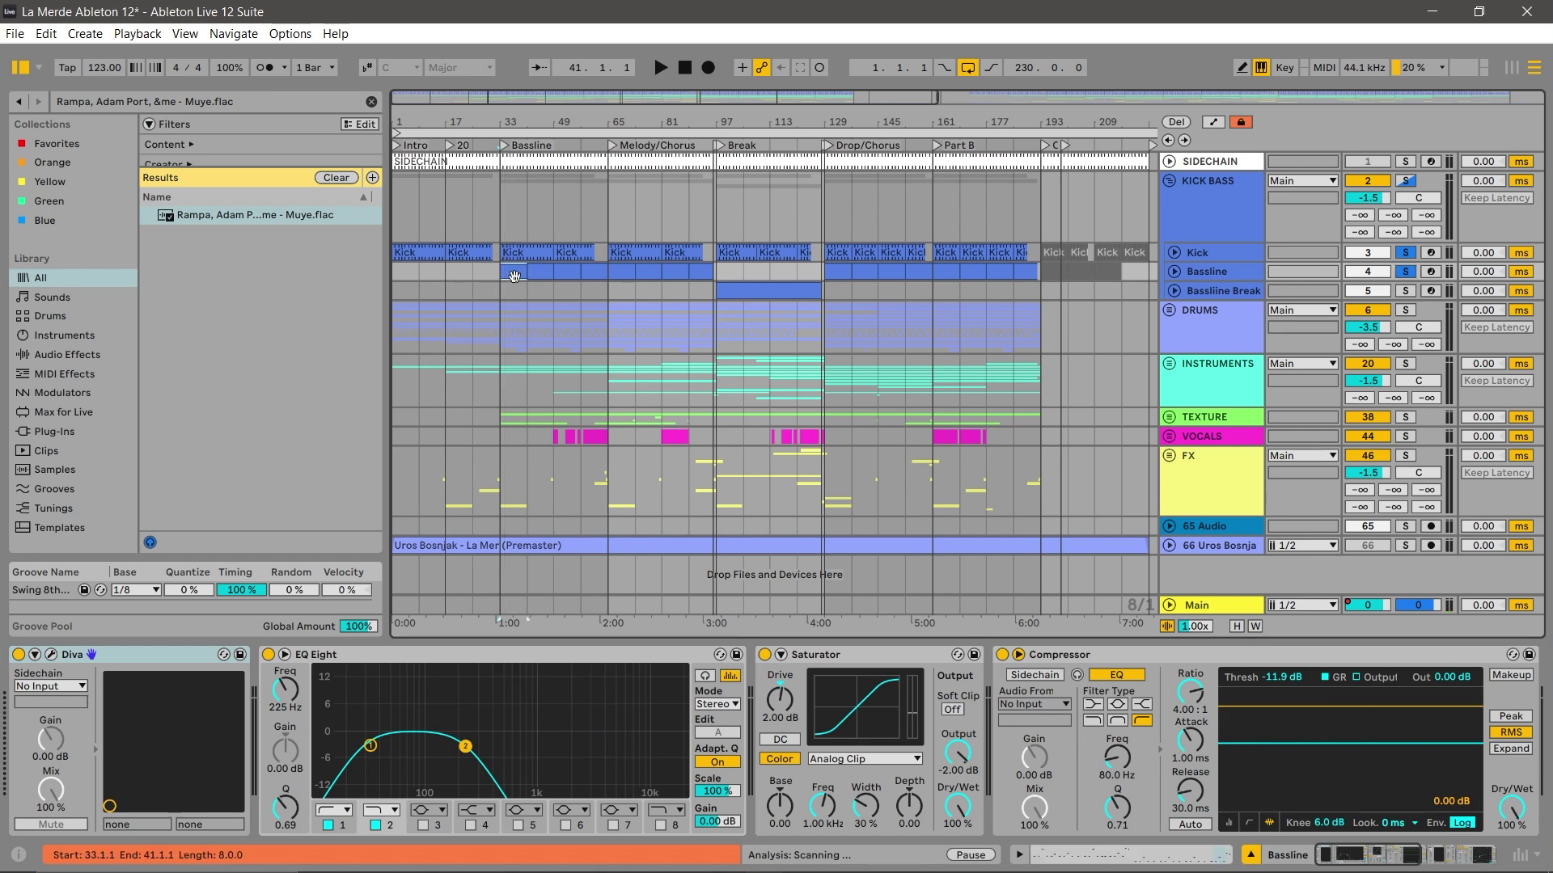
Switch to the browser to check the C melodic minor scale diagram, and return to Ableton Live.
{"action": "left_click", "coordinate": [577, 857]}
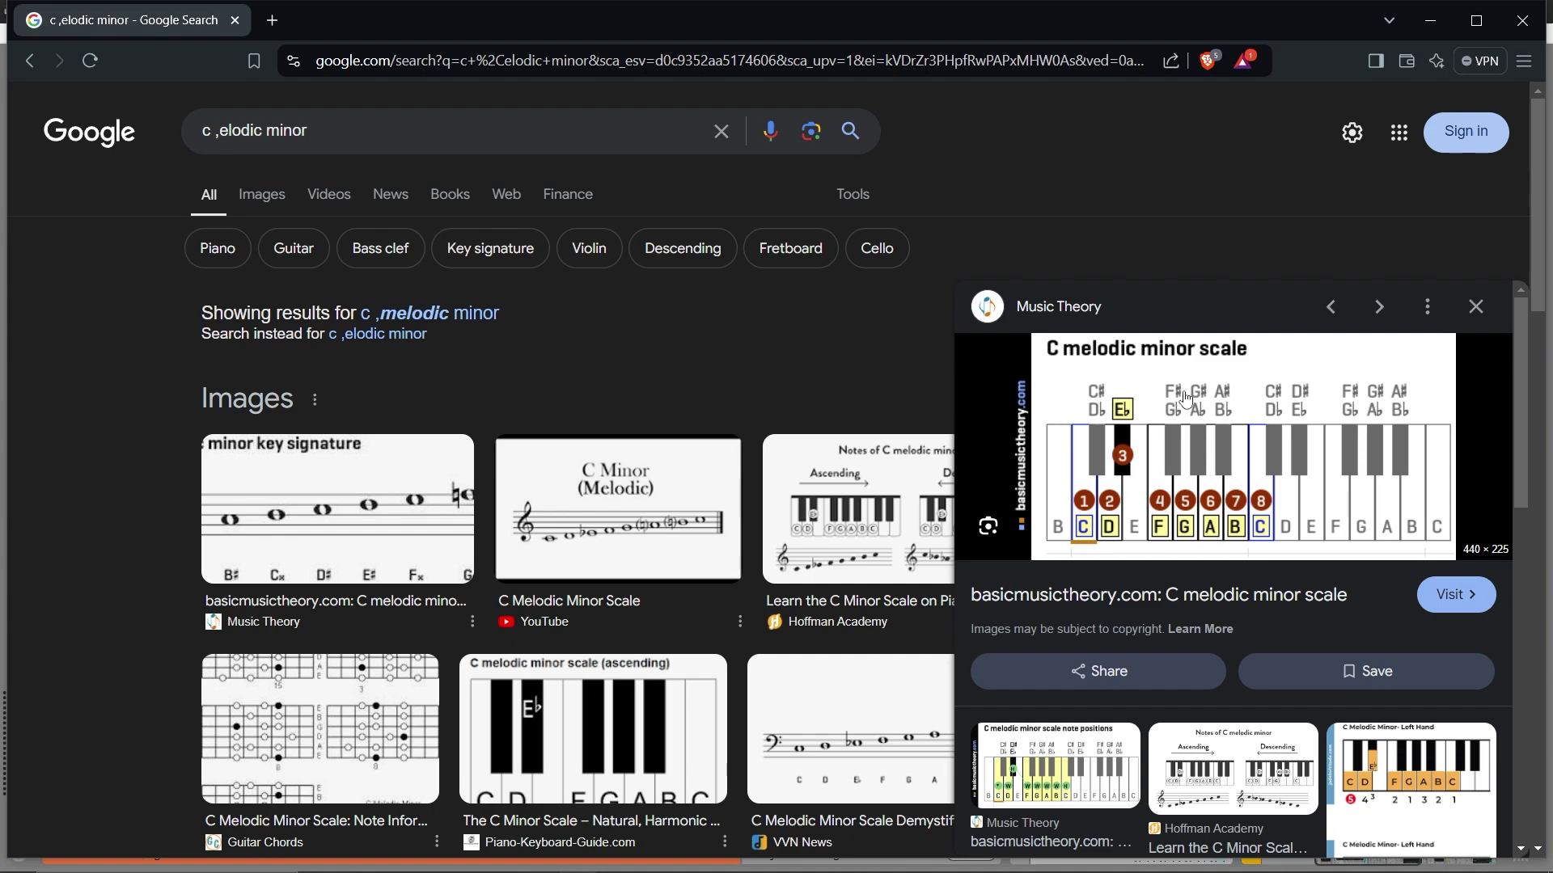
{"action": "left_click", "coordinate": [1431, 19]}
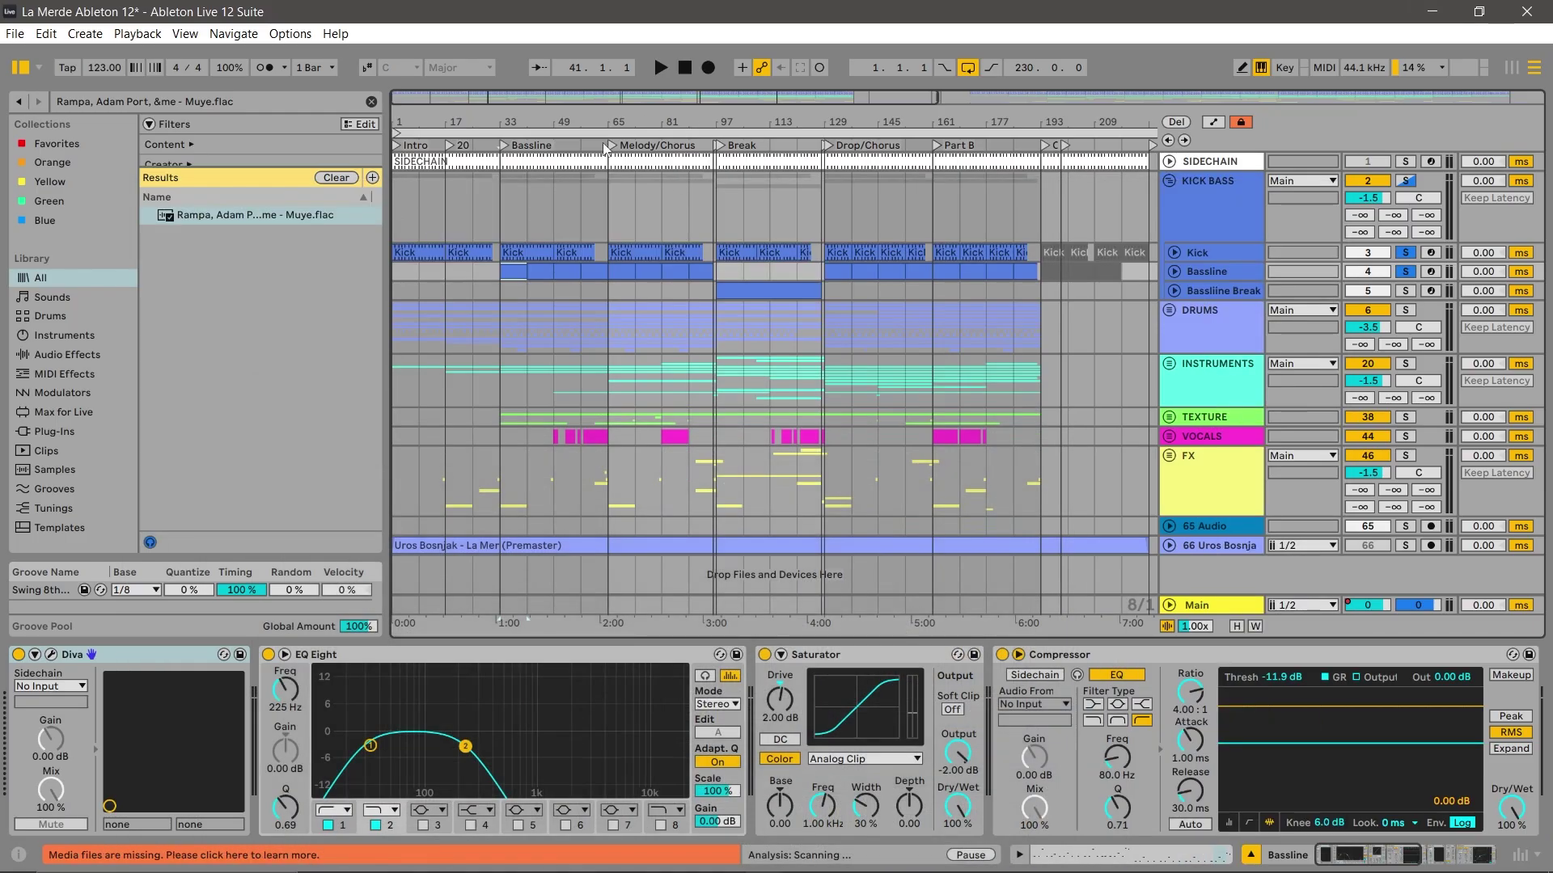
Examine the first Bassline clip's notes in an enlarged note editor while playing it with the kick, and return to the device view.
{"action": "double_click", "coordinate": [504, 273]}
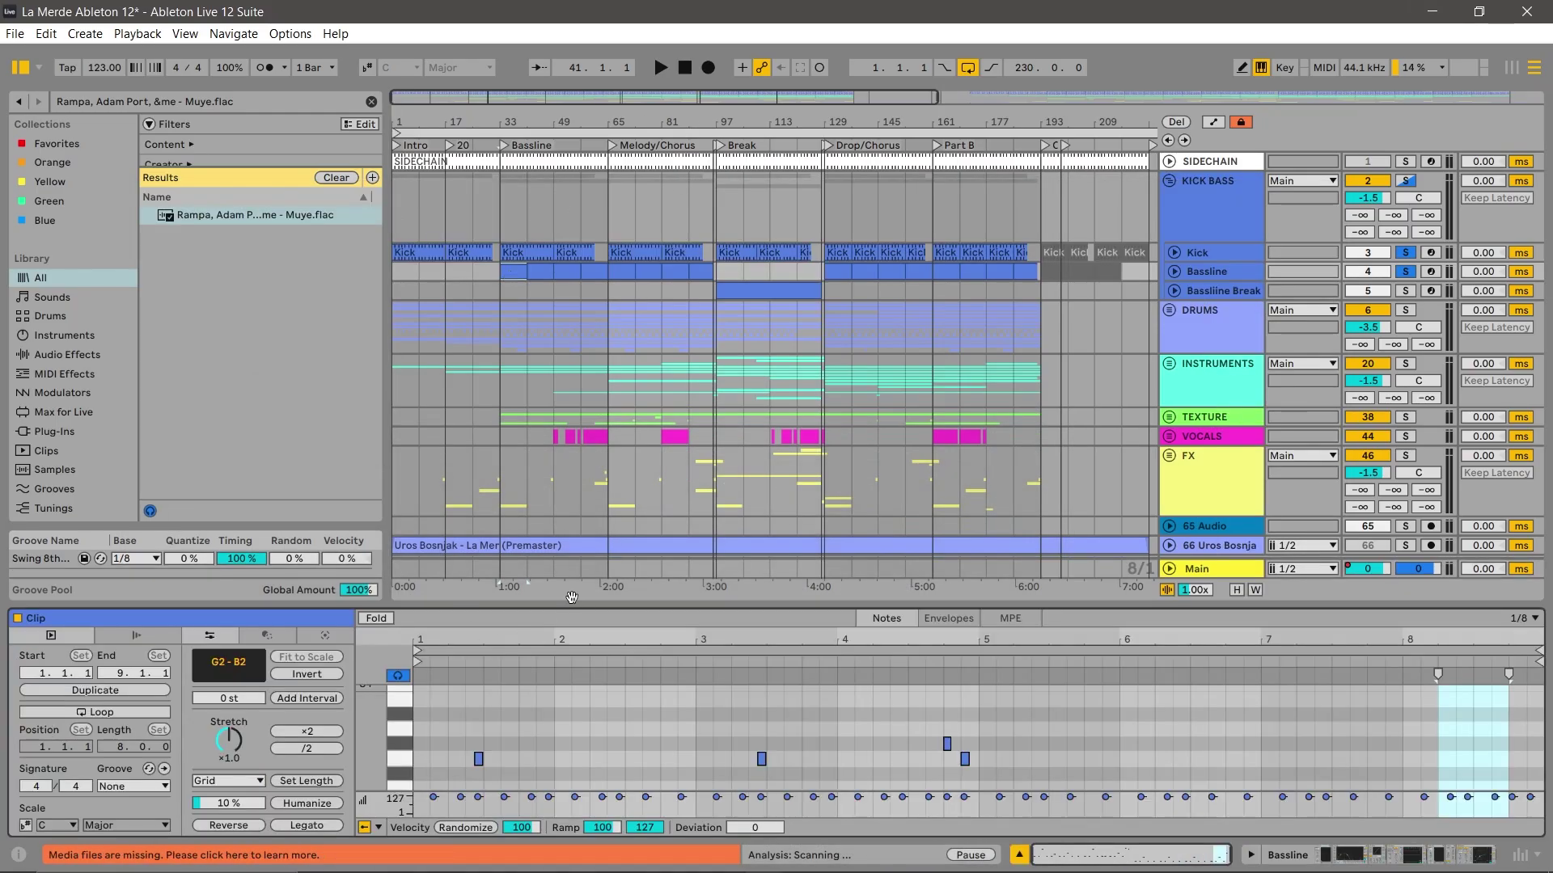
{"action": "left_click_drag", "start_coordinate": [585, 542], "coordinate": [562, 281]}
{"action": "scroll", "coordinate": [861, 506], "scroll_direction": "up", "scroll_amount": 2}
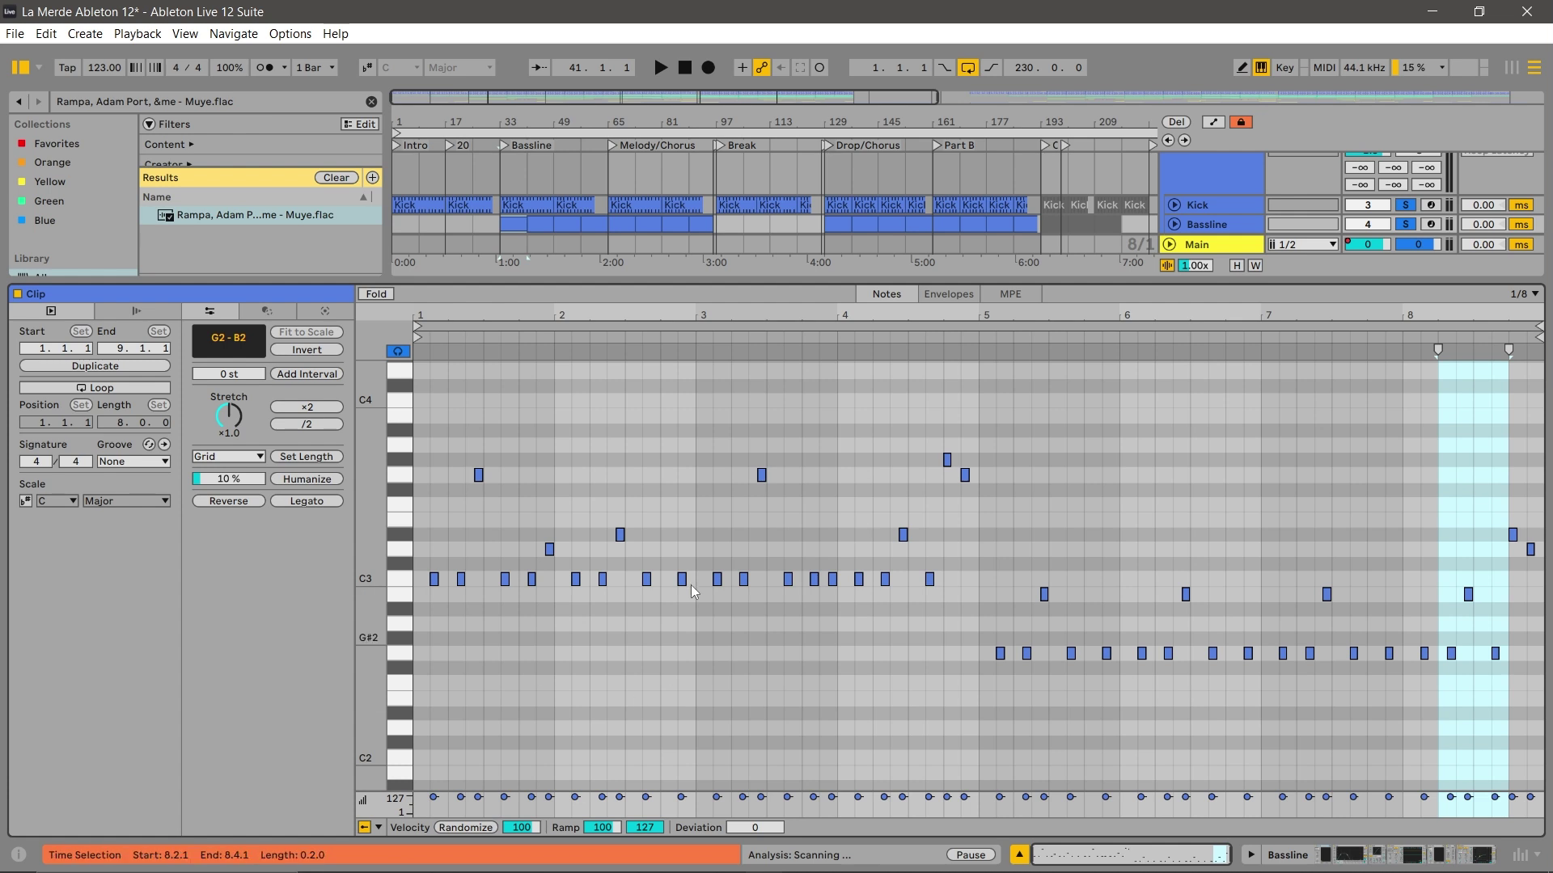
{"action": "key", "text": "space"}
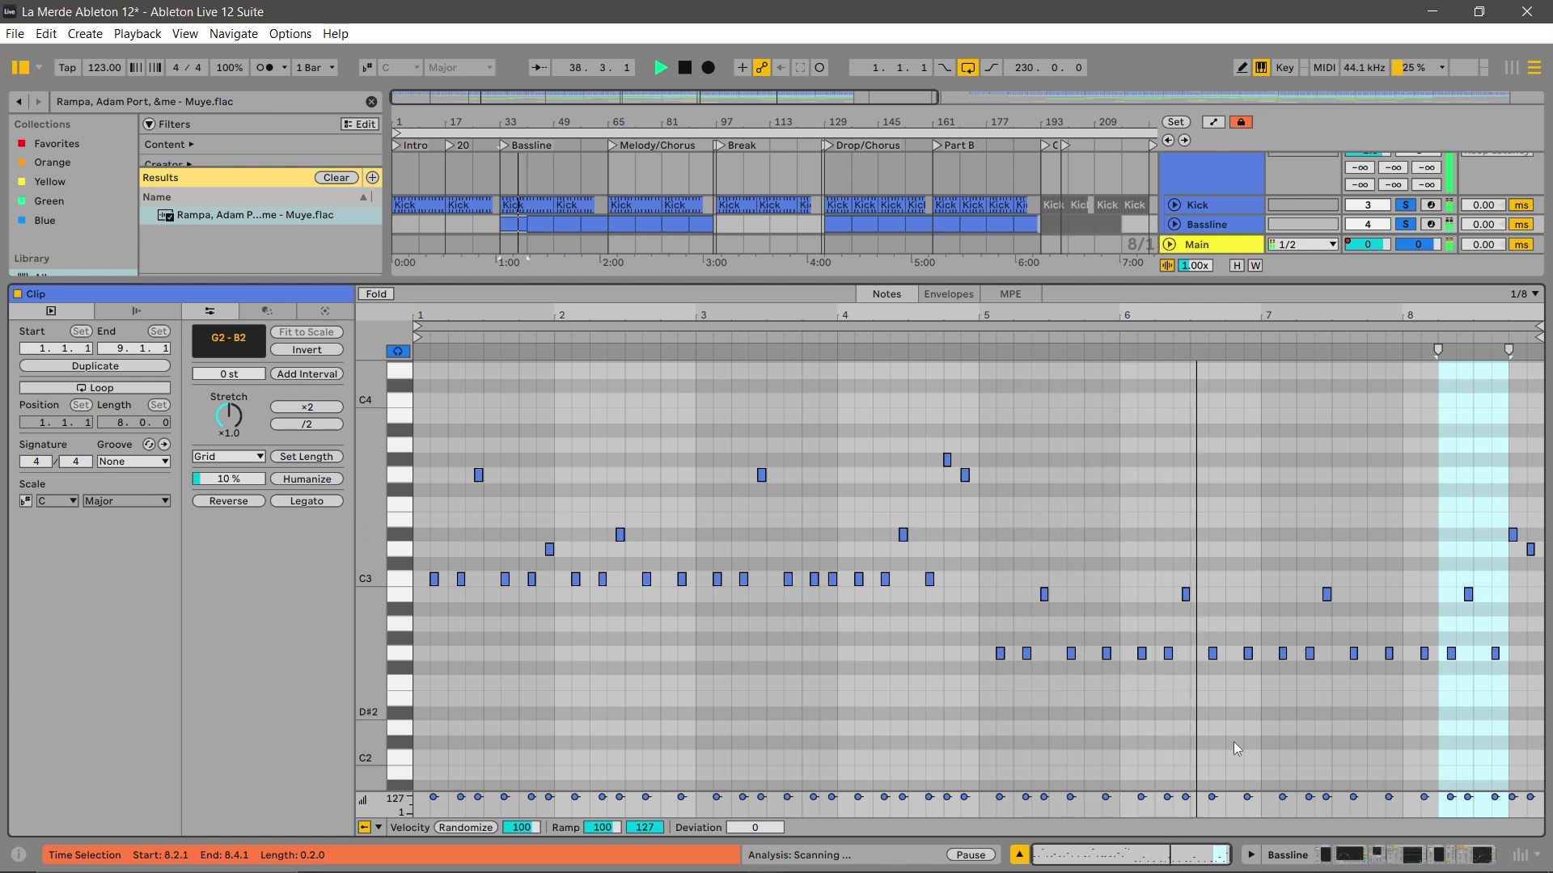
{"action": "left_click", "coordinate": [1398, 861]}
{"action": "key", "text": "space"}
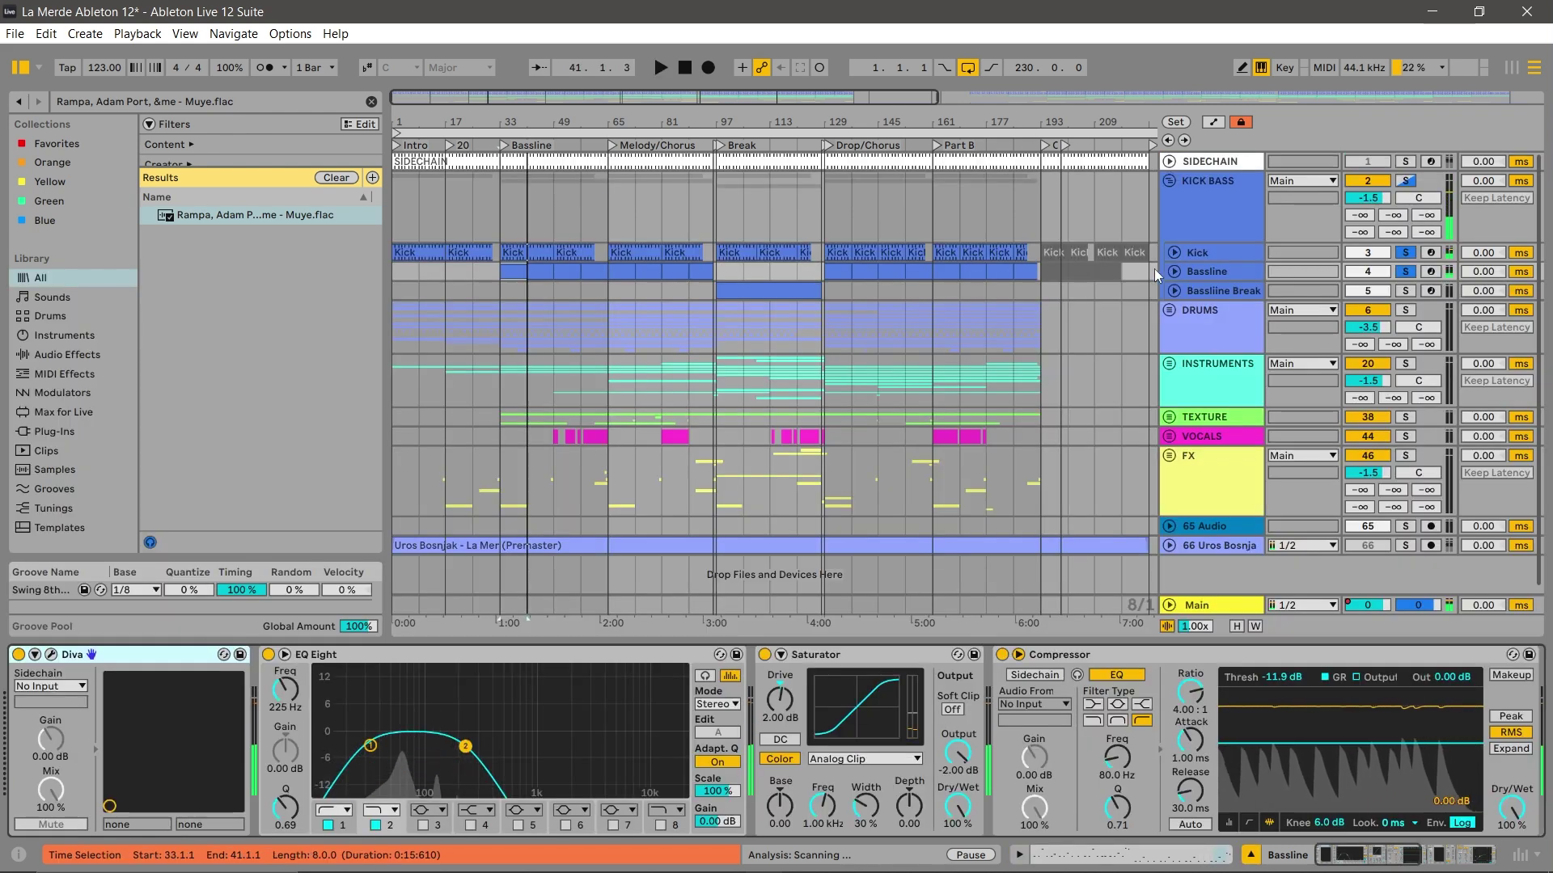
Unfold the Bassliine Break track, select its clip in the Break section and solo the track.
{"action": "left_click", "coordinate": [1174, 291]}
{"action": "left_click", "coordinate": [770, 291]}
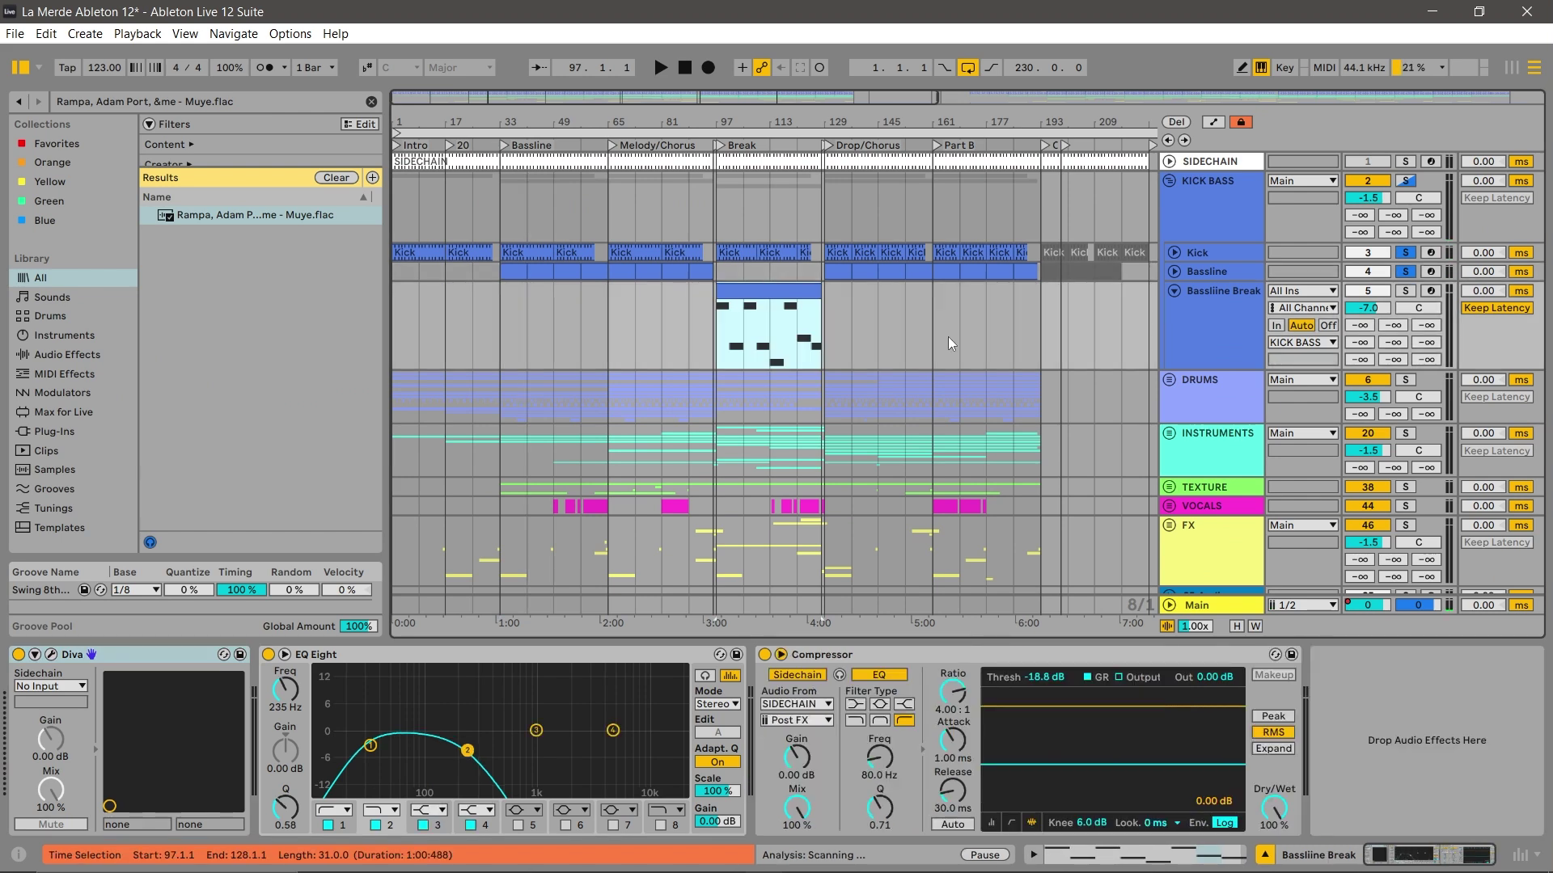
{"action": "left_click", "coordinate": [1403, 290]}
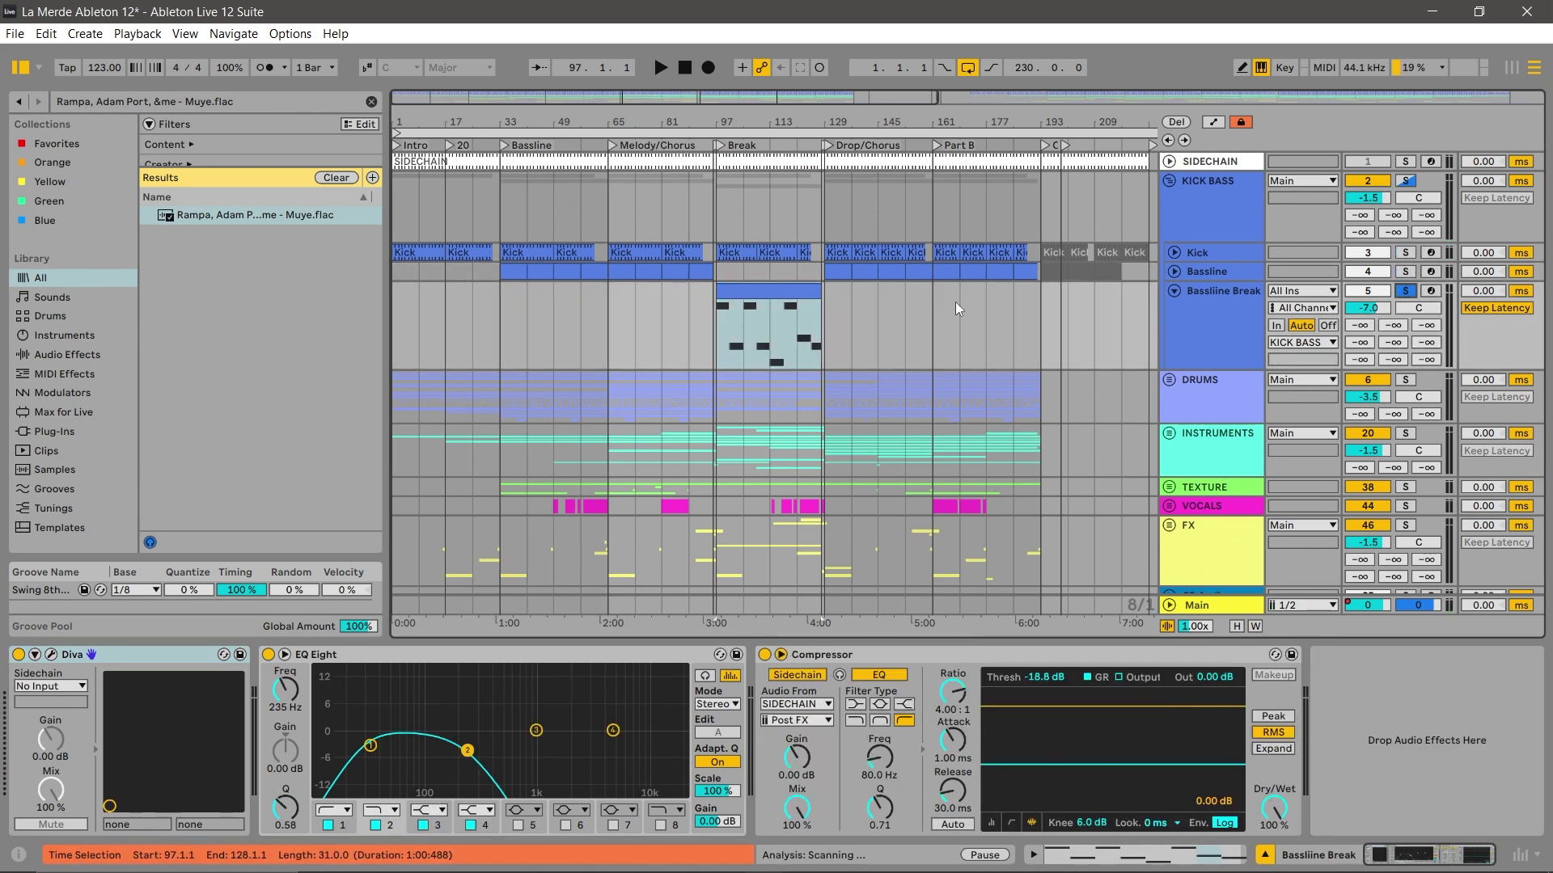
Examine the Bassliine Break clip's notes with a short playback, return to the device view and fold the track.
{"action": "double_click", "coordinate": [776, 284]}
{"action": "key", "text": "space"}
{"action": "scroll", "coordinate": [1071, 688], "scroll_direction": "down", "scroll_amount": 1}
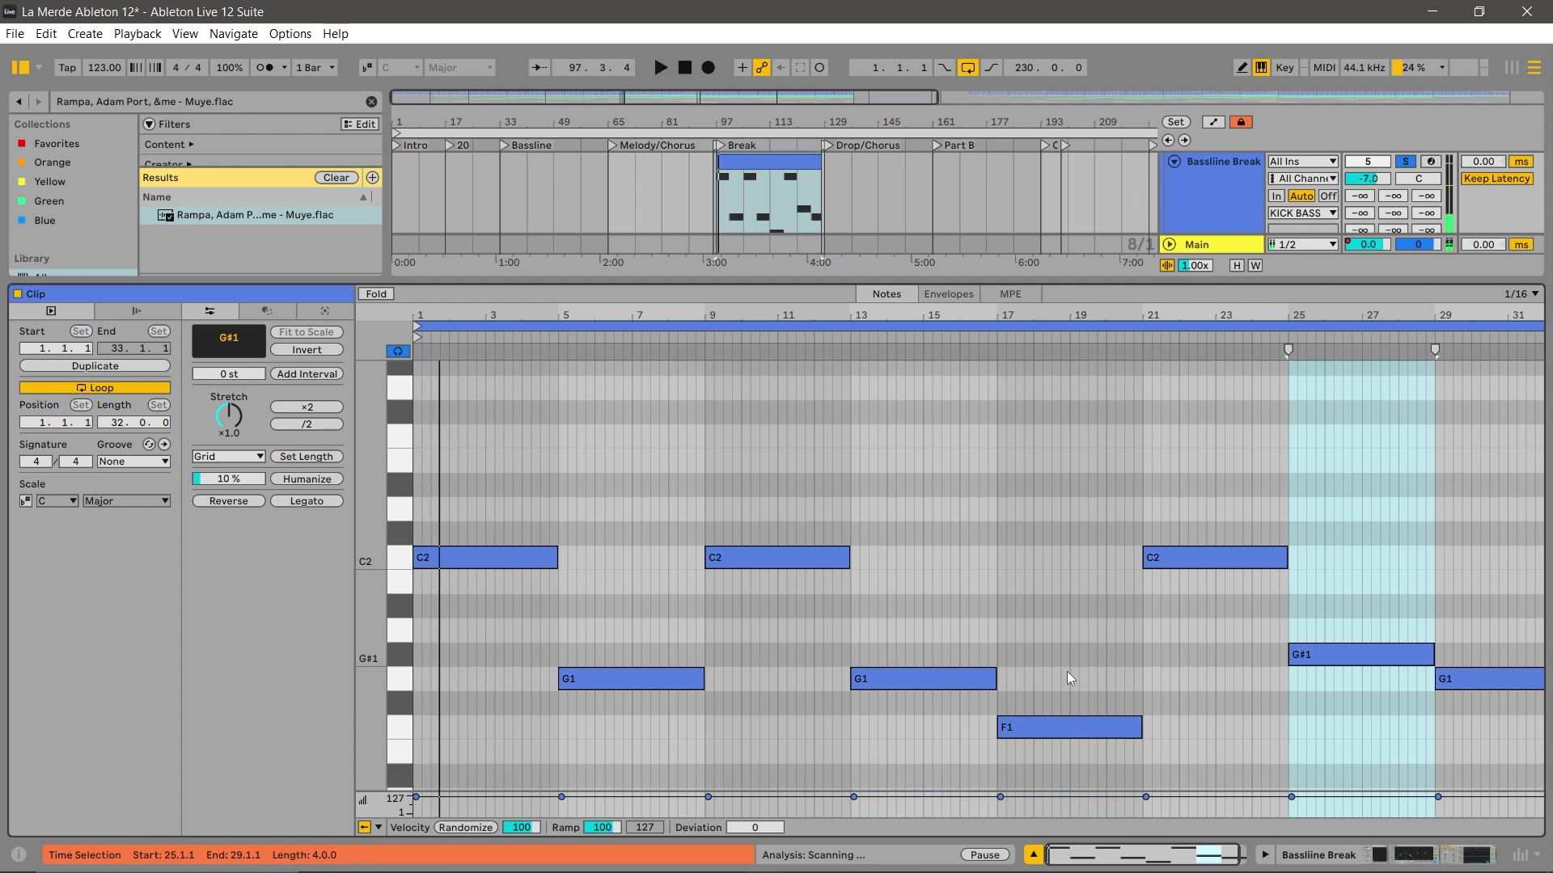
{"action": "left_click_drag", "start_coordinate": [1088, 758], "coordinate": [1099, 619]}
{"action": "left_click", "coordinate": [1335, 655]}
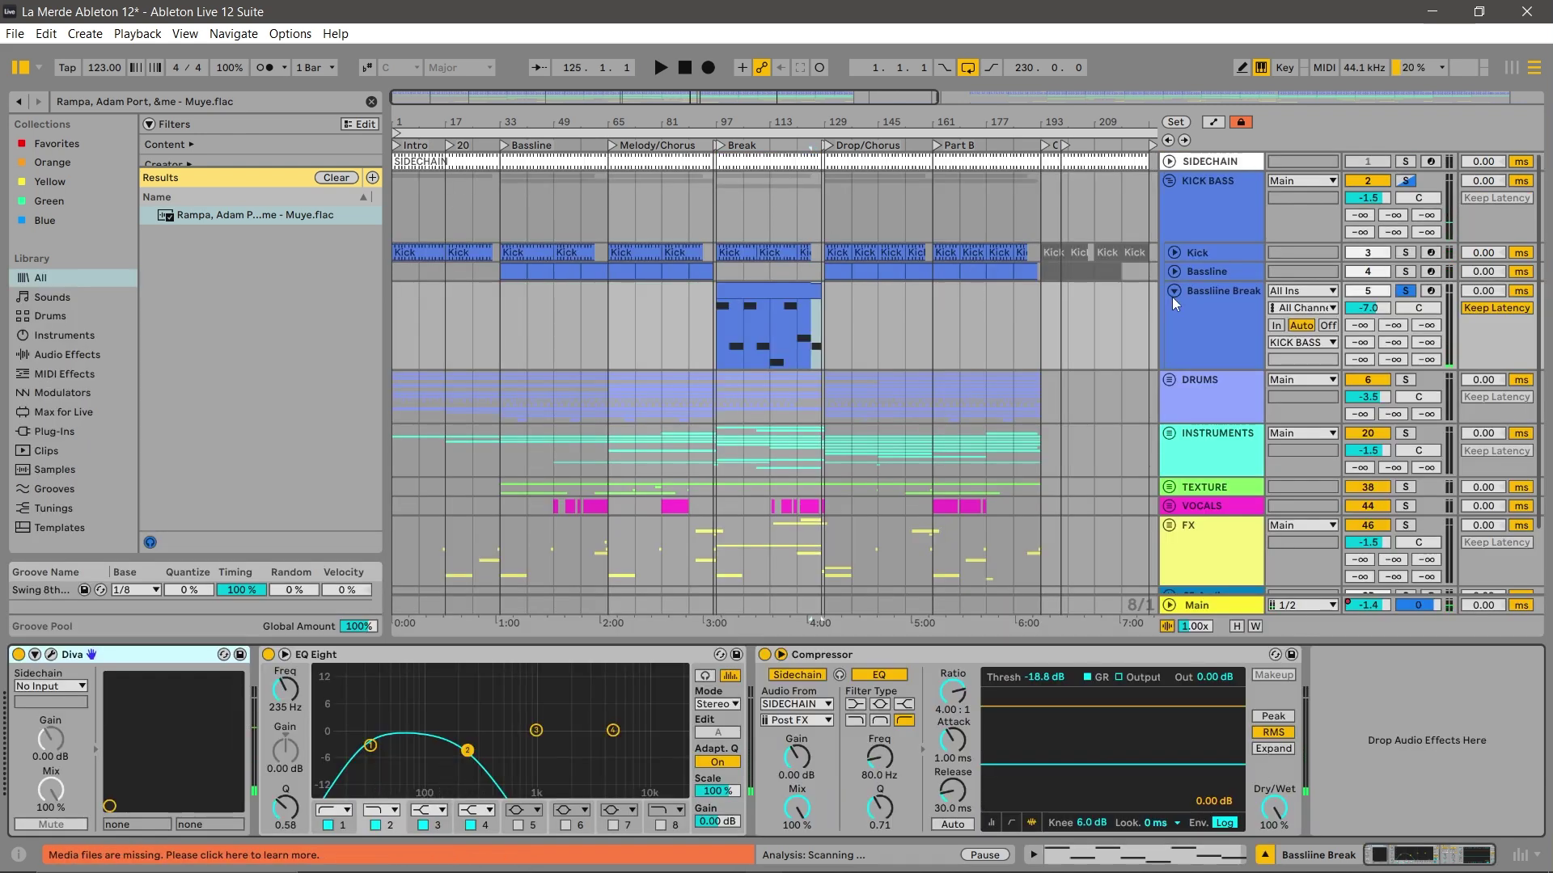
{"action": "left_click", "coordinate": [1170, 294]}
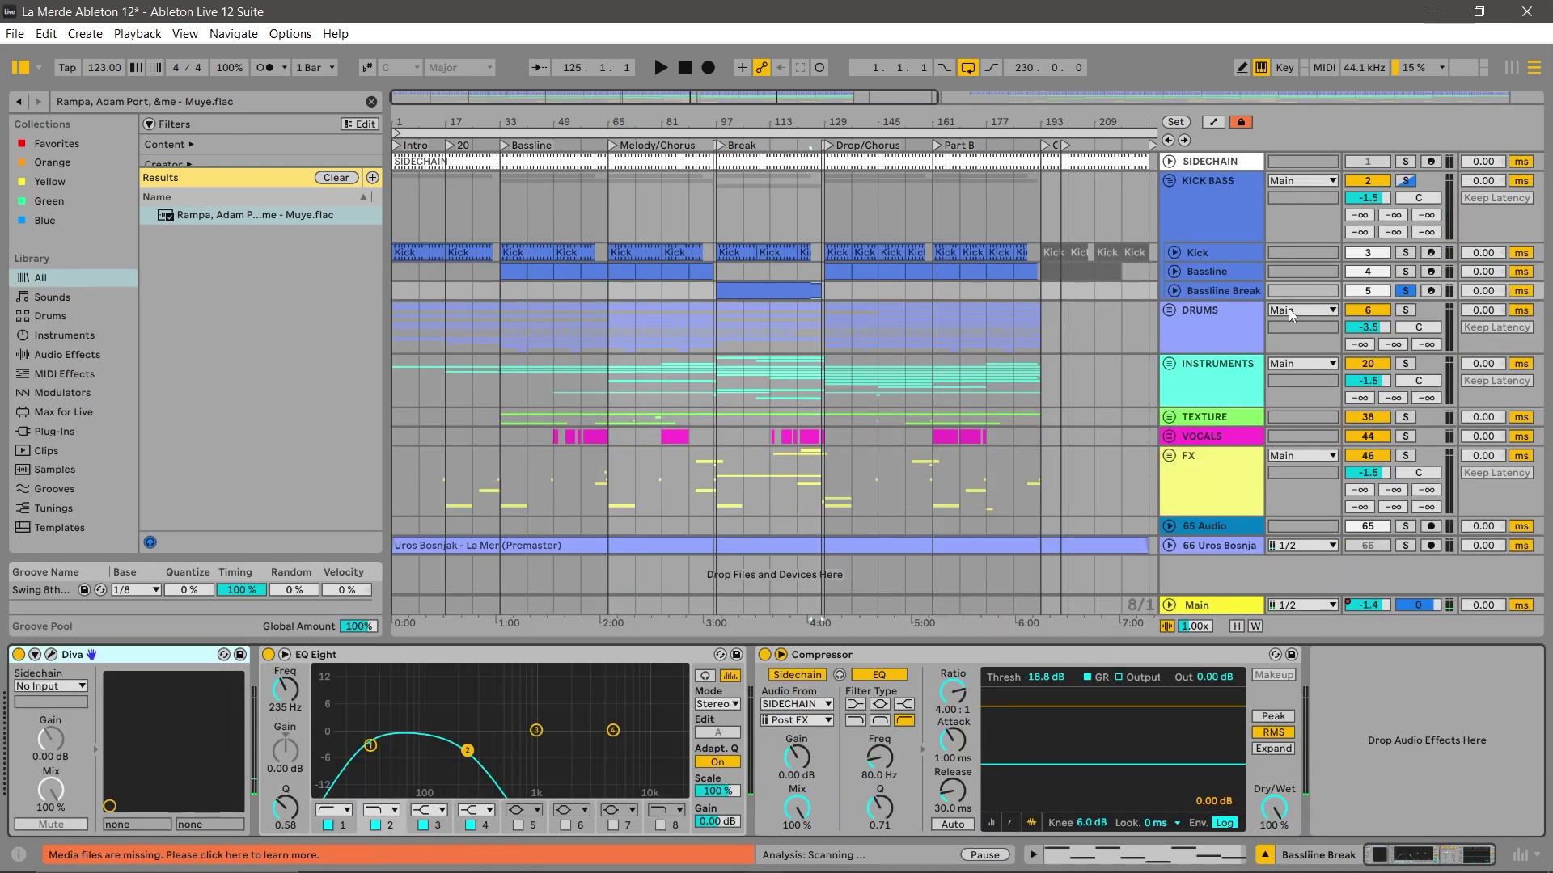
Unfold and solo the DRUMS group, and start playback from the Bassline marker at bar 33.
{"action": "left_click", "coordinate": [1174, 310]}
{"action": "left_click", "coordinate": [1406, 311]}
{"action": "scroll", "coordinate": [890, 315], "scroll_direction": "down", "scroll_amount": 2}
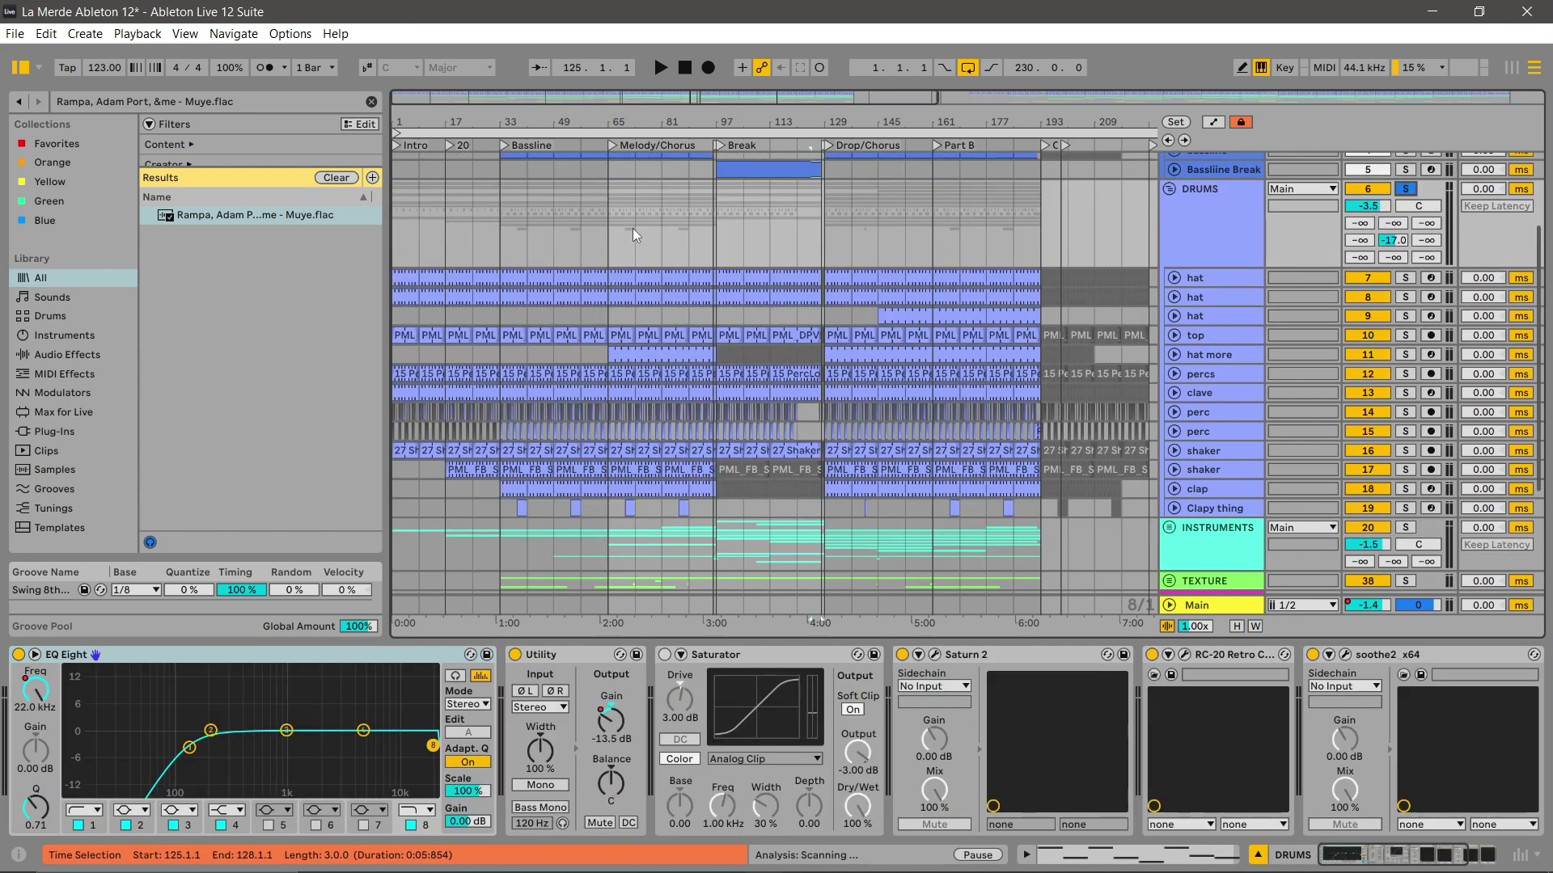
{"action": "left_click", "coordinate": [503, 145]}
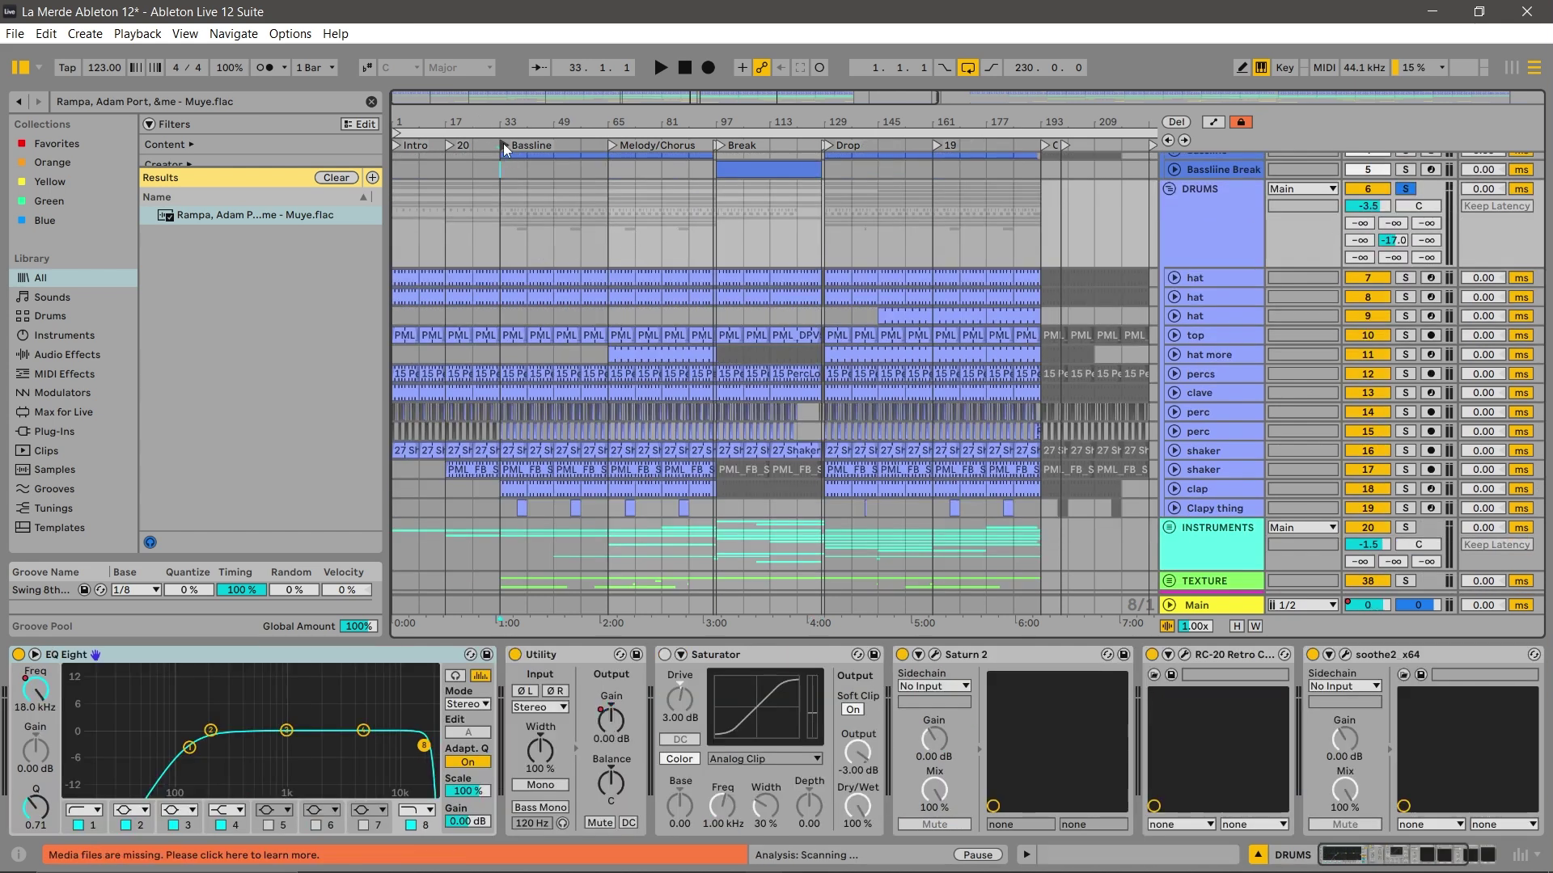
{"action": "key", "text": "space"}
During playback, solo the first two hat tracks and the top track in the DRUMS group.
{"action": "left_click", "coordinate": [1405, 277]}
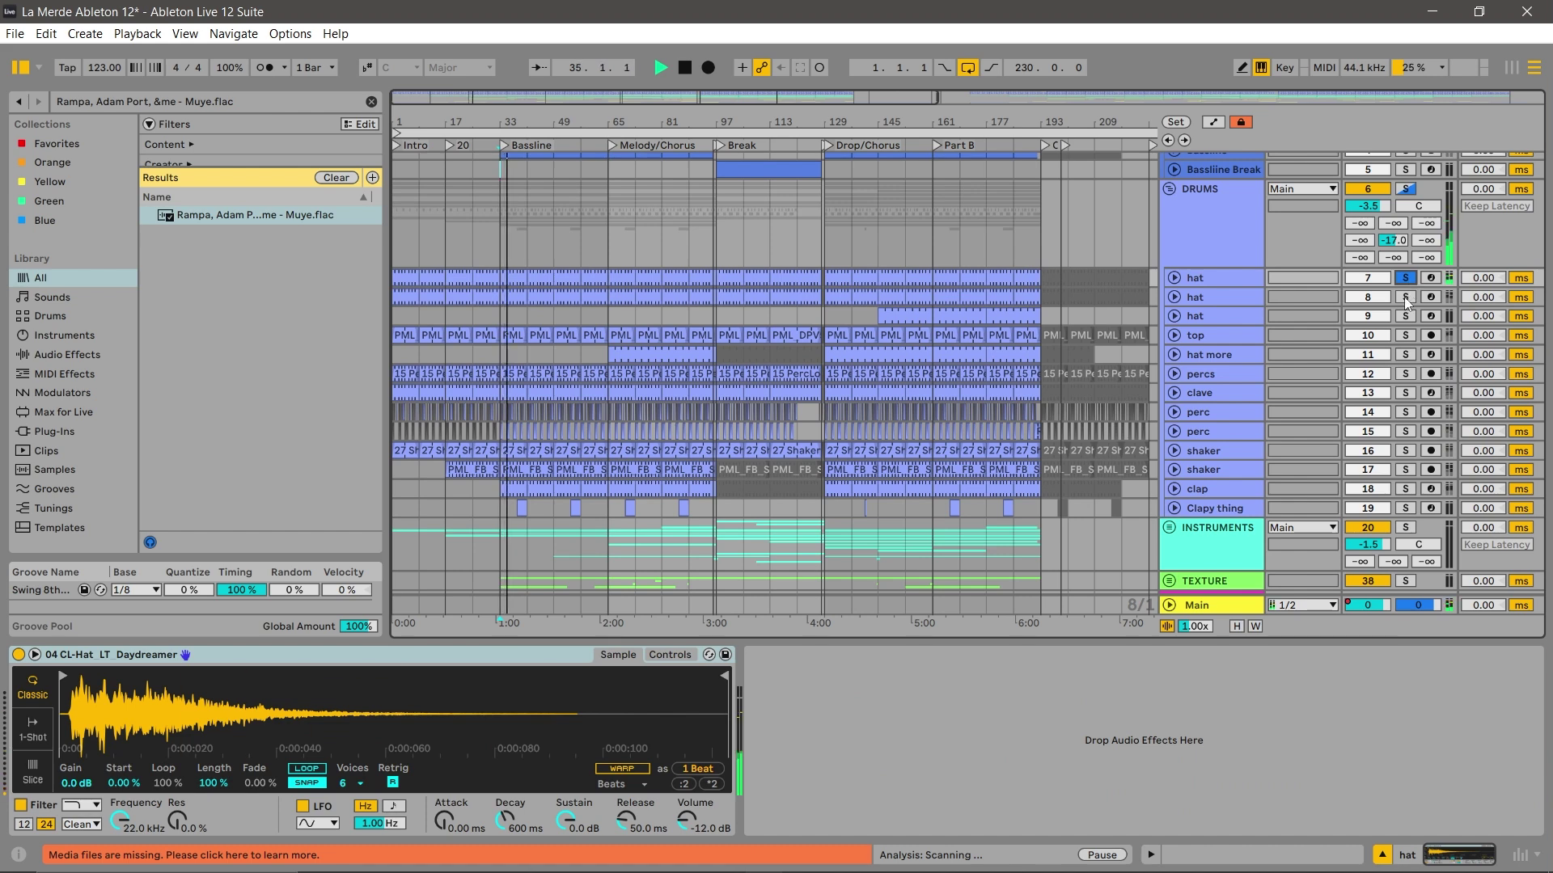
{"action": "left_click", "coordinate": [1405, 297]}
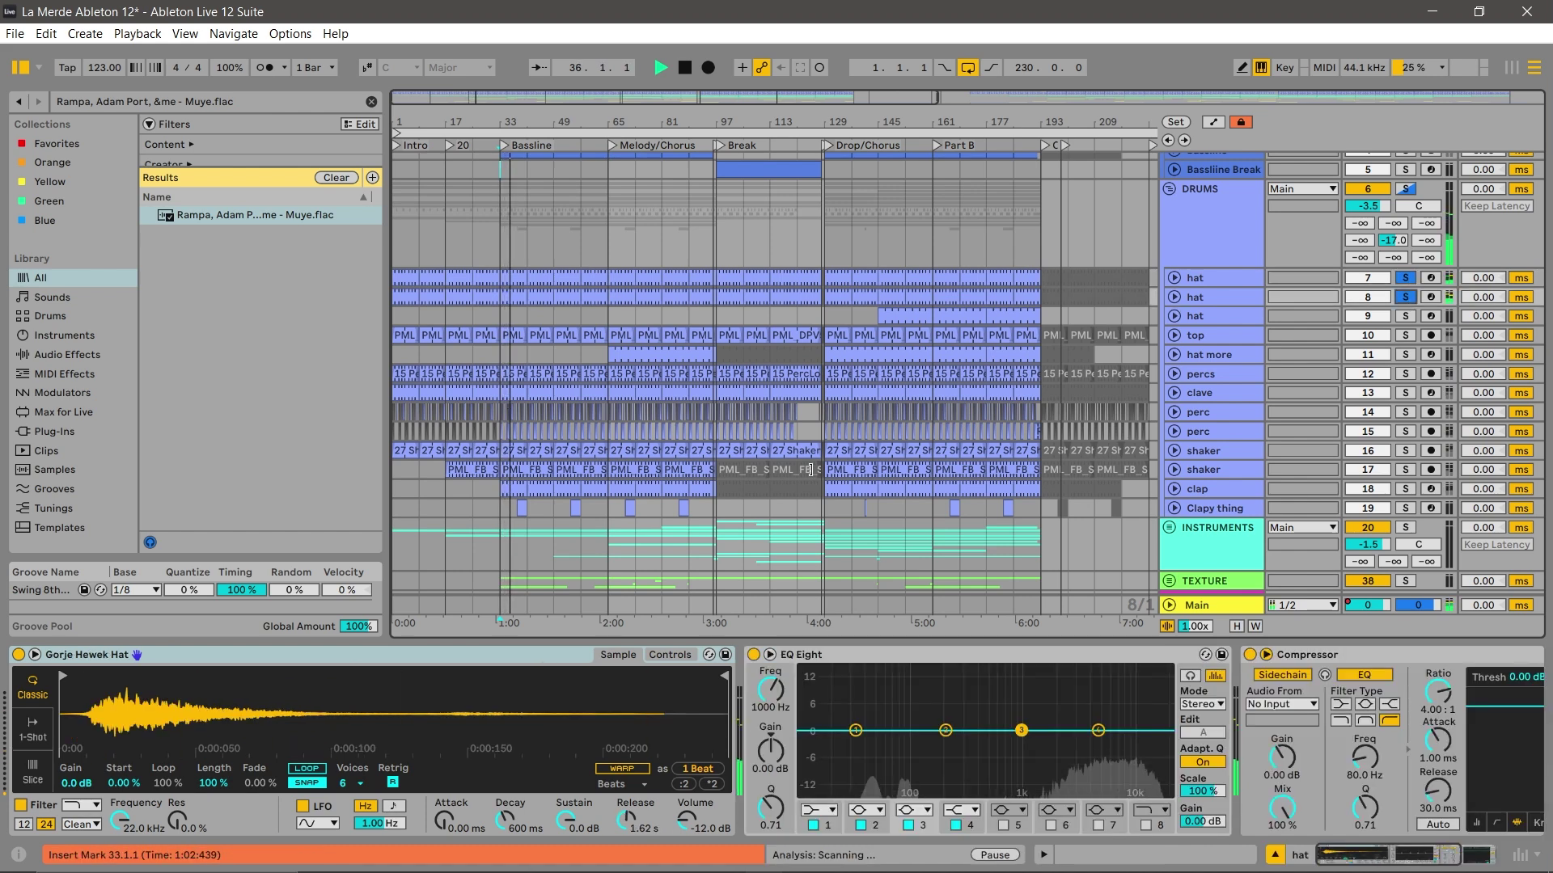
{"action": "left_click", "coordinate": [1407, 337]}
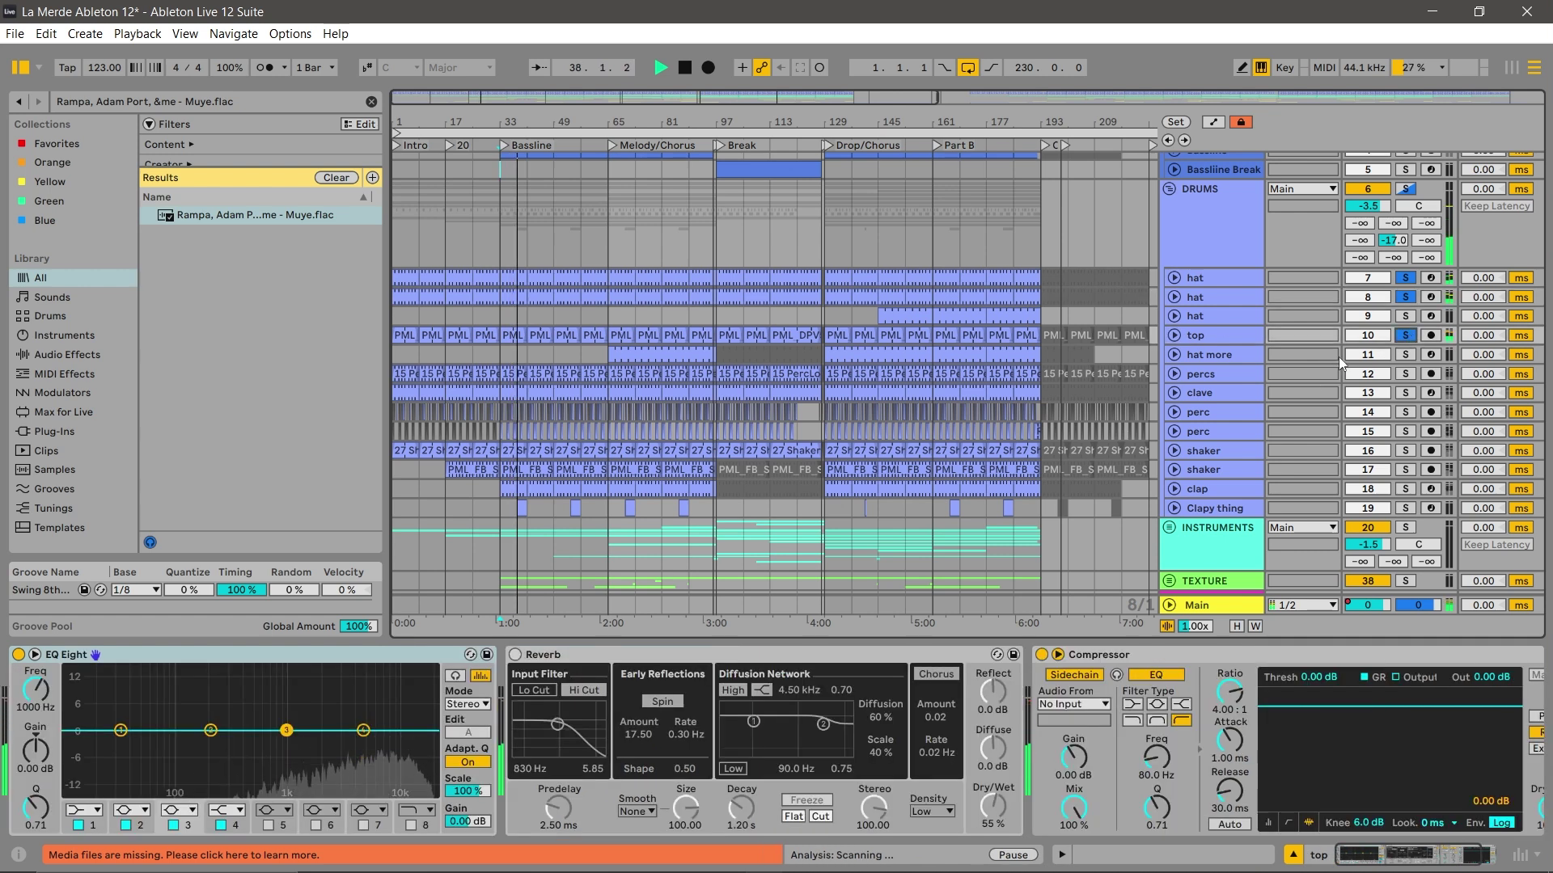
Add the percs, clave and first perc tracks to the soloed drums one after another.
{"action": "scroll", "coordinate": [1303, 354], "scroll_direction": "down", "scroll_amount": 1}
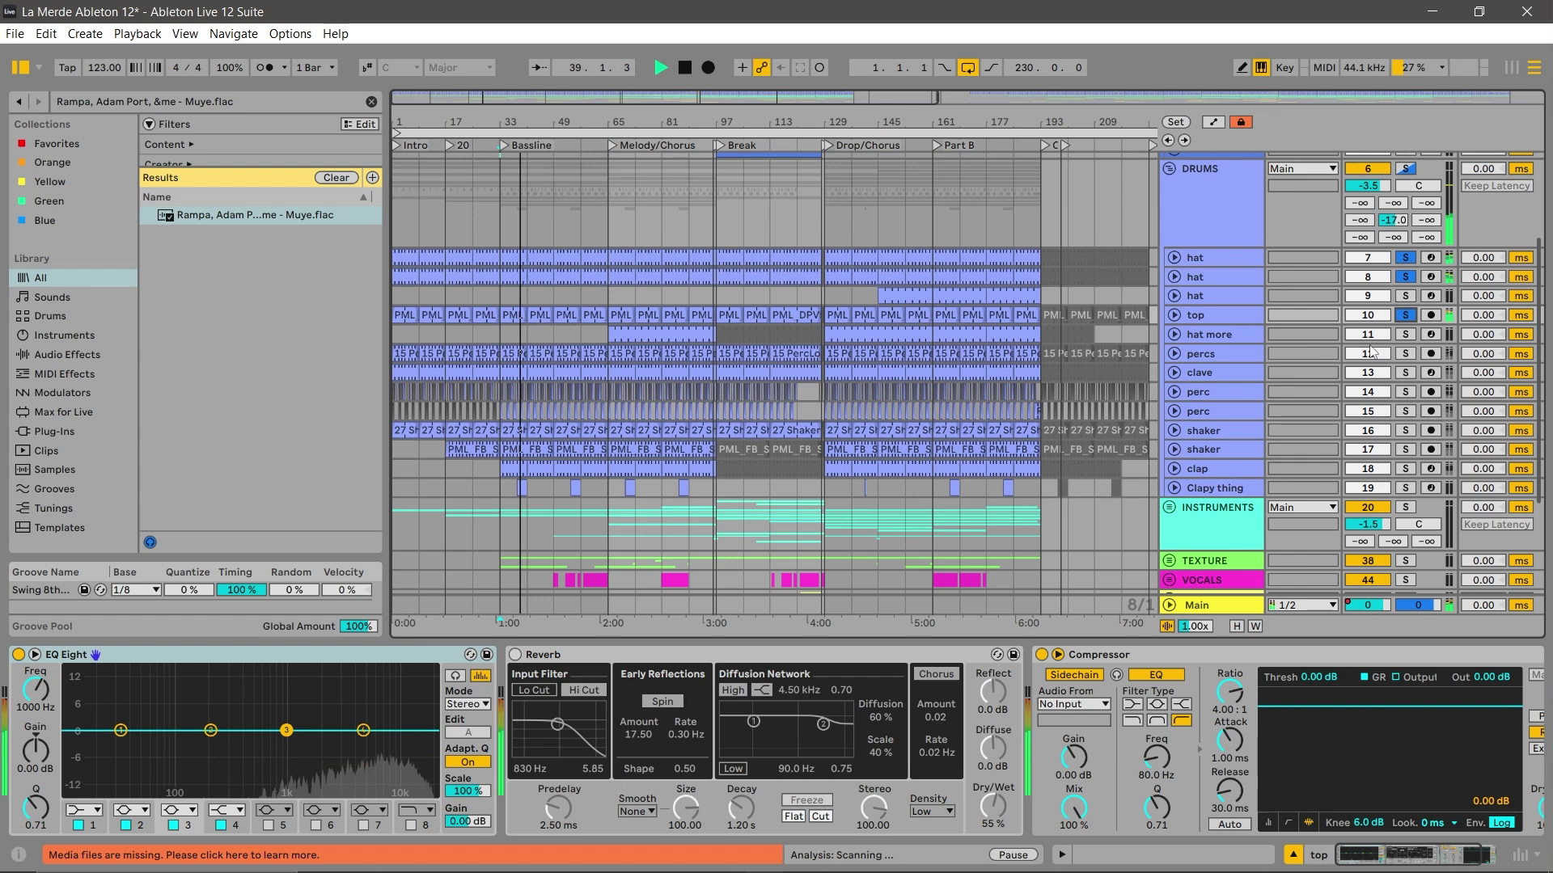
{"action": "left_click", "coordinate": [1200, 356]}
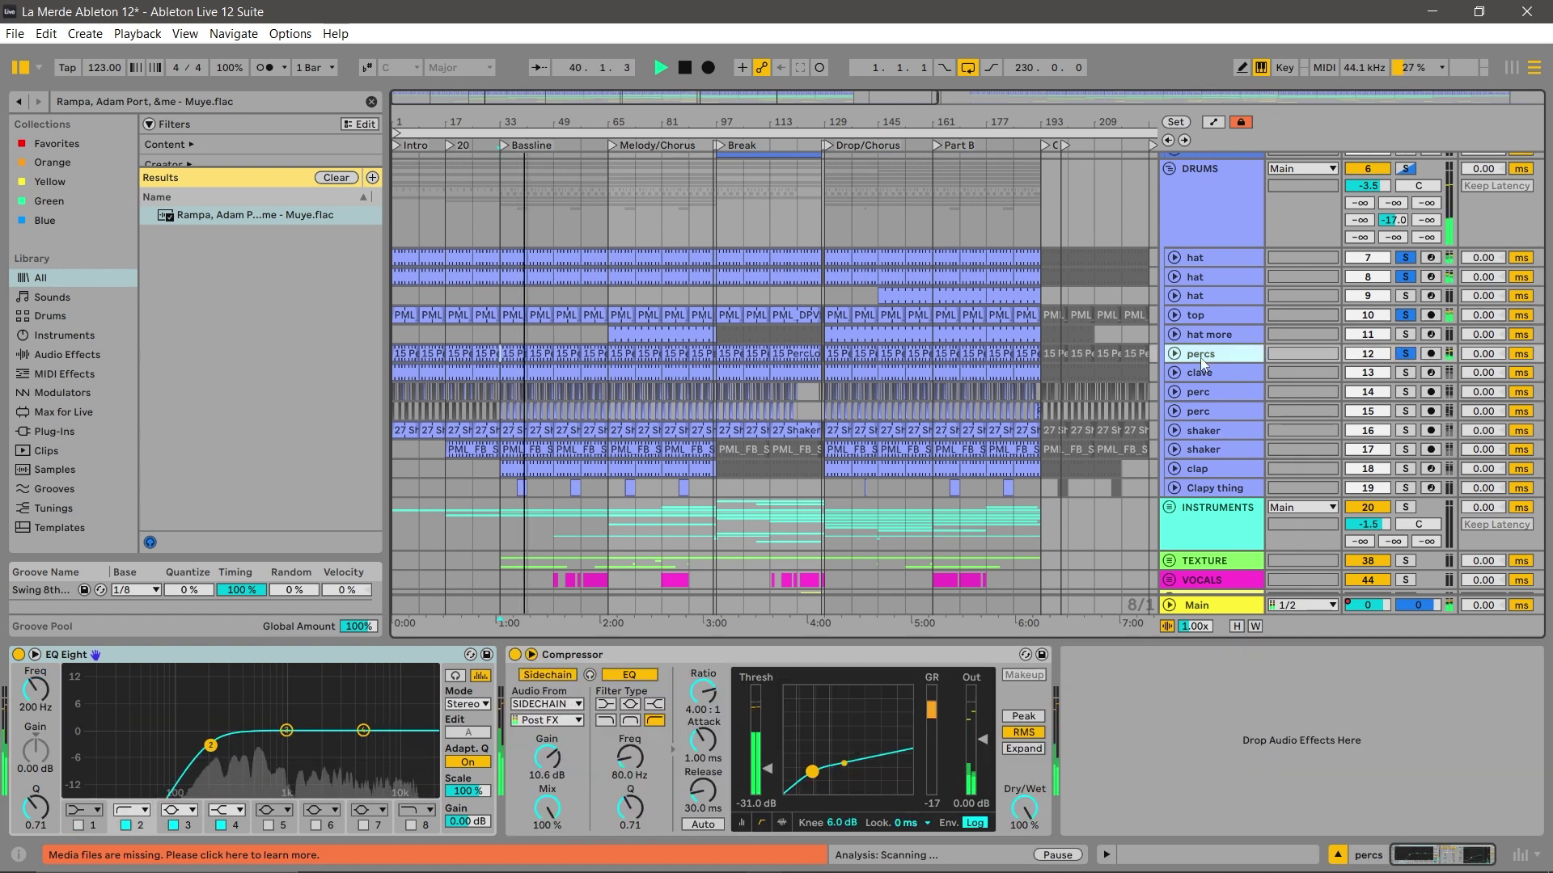
{"action": "left_click", "coordinate": [1404, 374]}
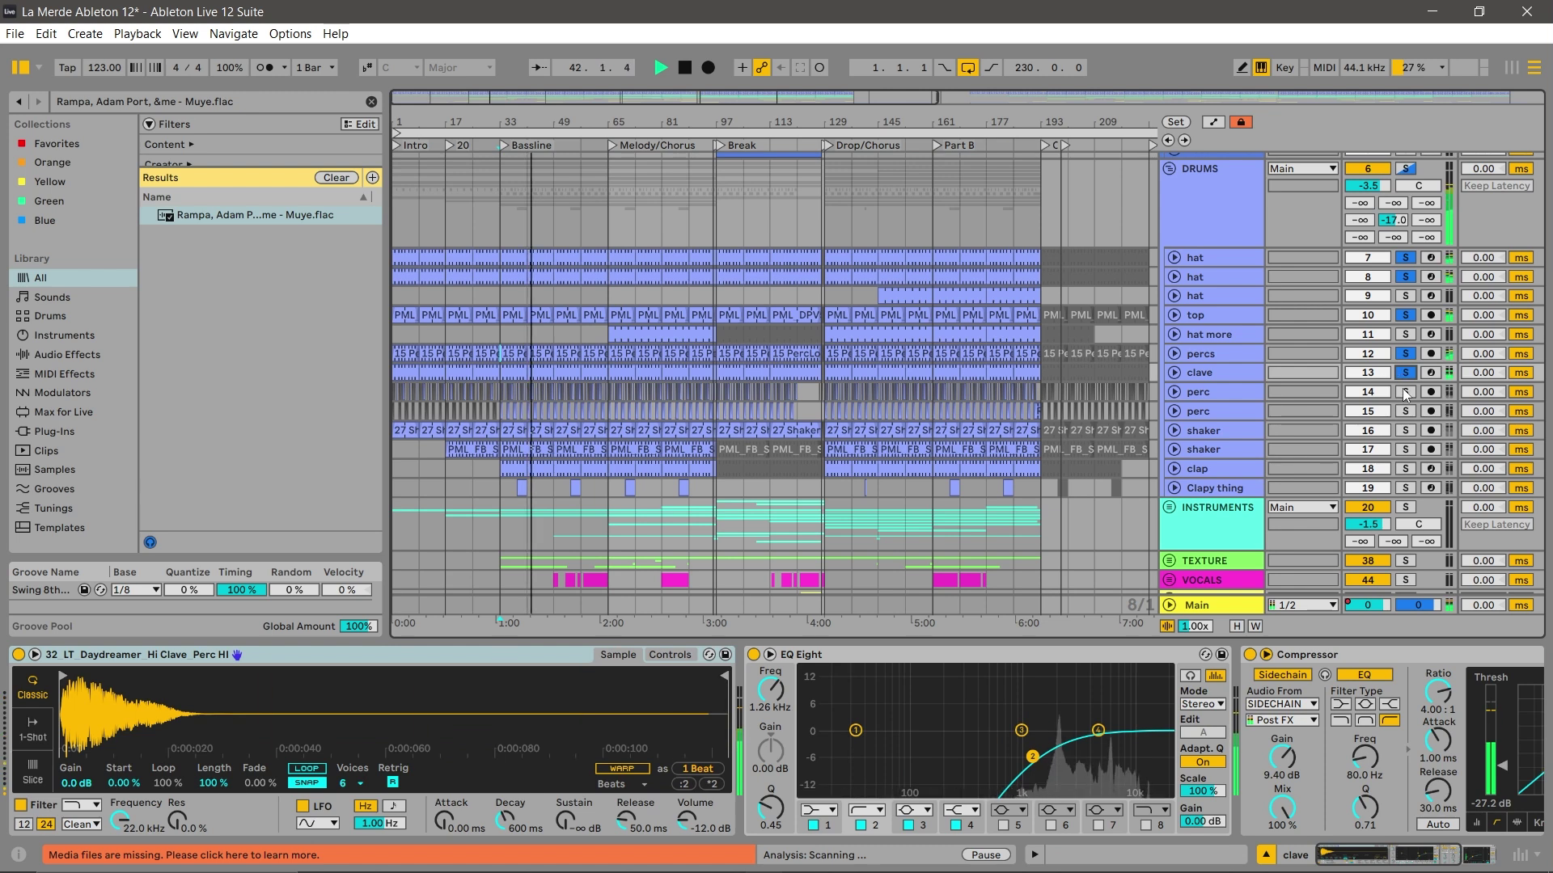
{"action": "left_click", "coordinate": [1405, 392]}
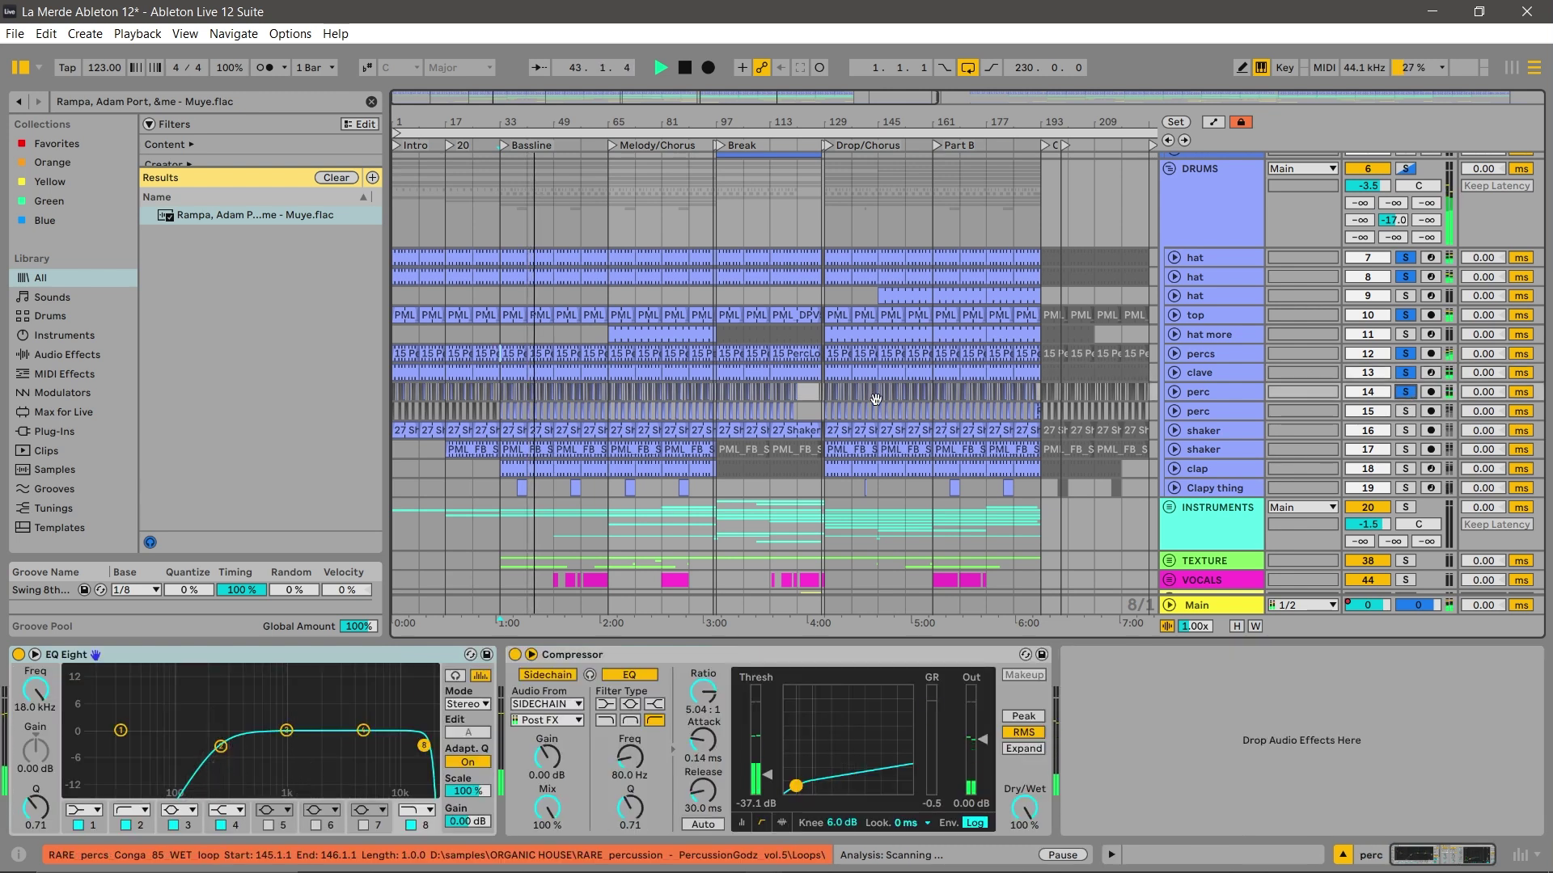
Inspect the perc clips closer in the arrangement and add the second perc track to the soloed drums.
{"action": "scroll", "coordinate": [545, 365], "scroll_direction": "down", "scroll_amount": 2}
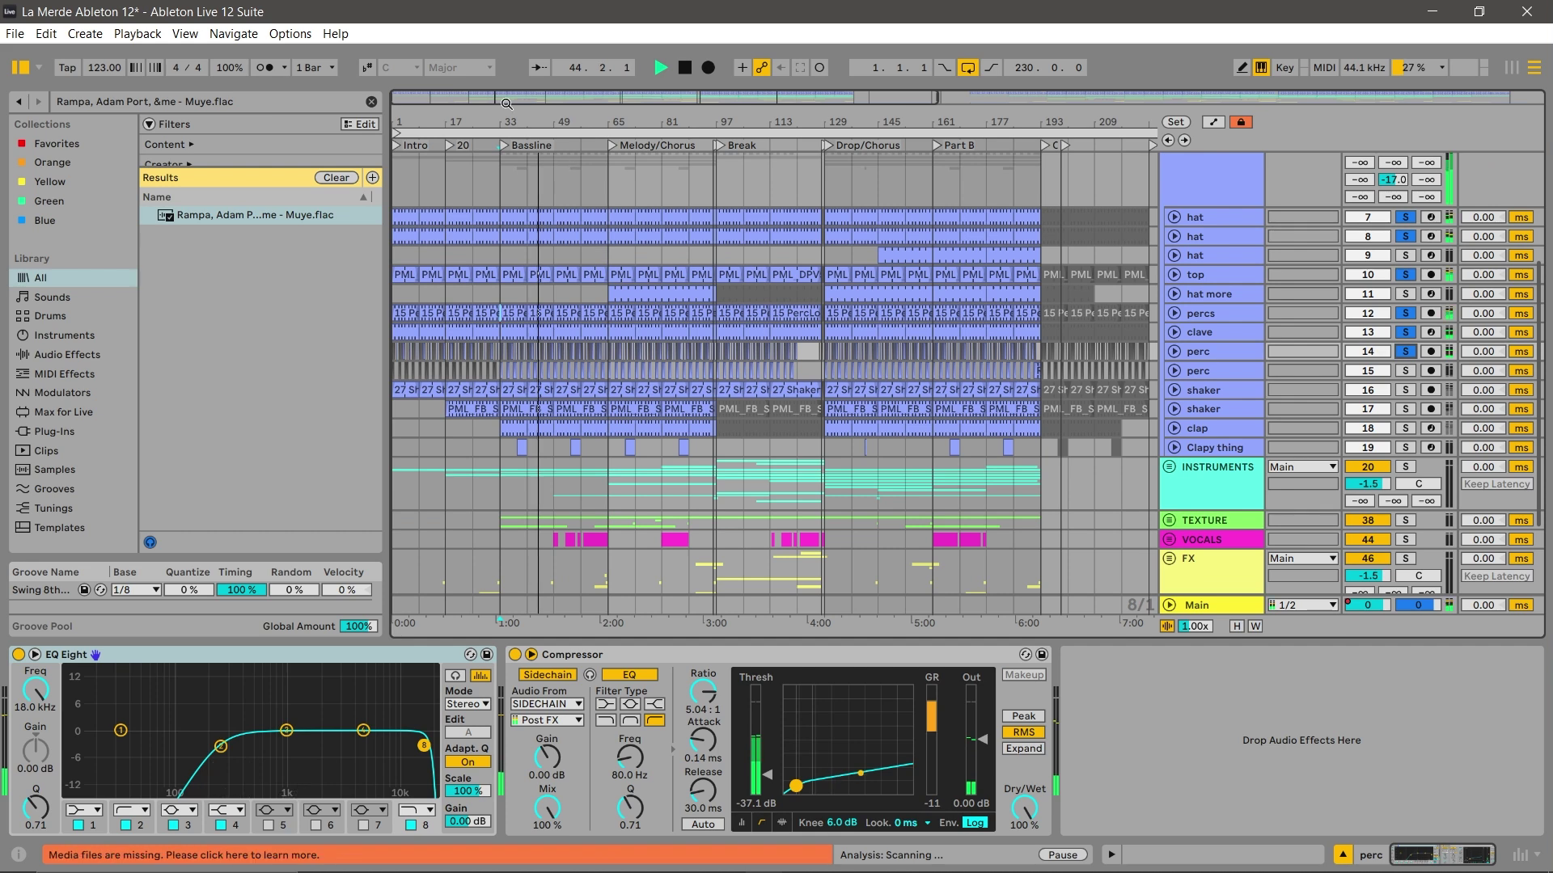
{"action": "scroll", "coordinate": [679, 360], "scroll_direction": "up", "scroll_amount": 3}
{"action": "left_click_drag", "start_coordinate": [679, 360], "coordinate": [810, 356]}
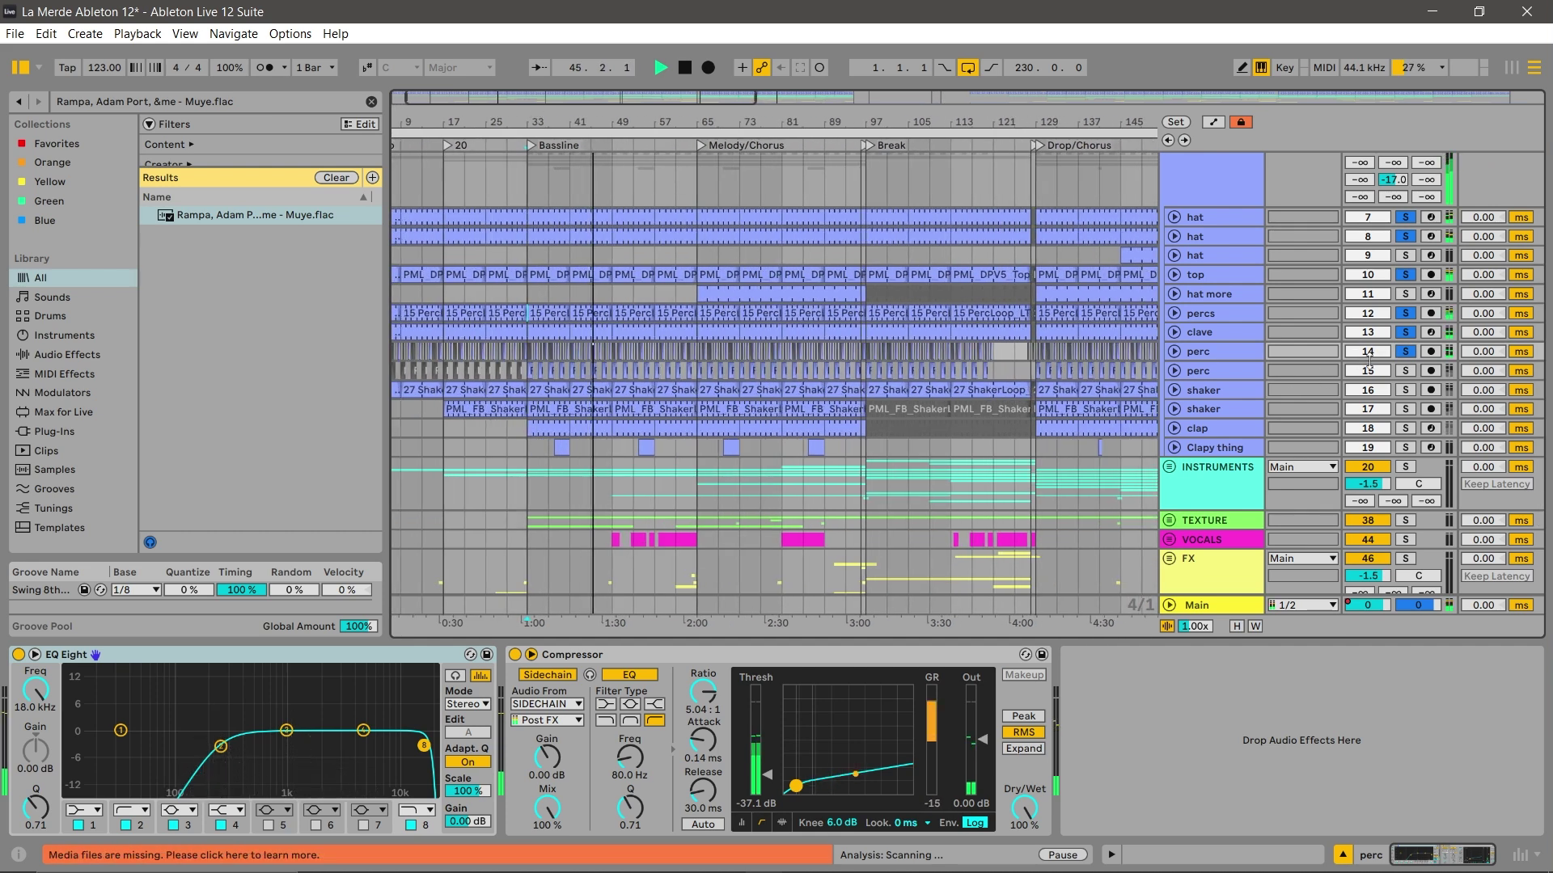
{"action": "left_click", "coordinate": [1405, 370]}
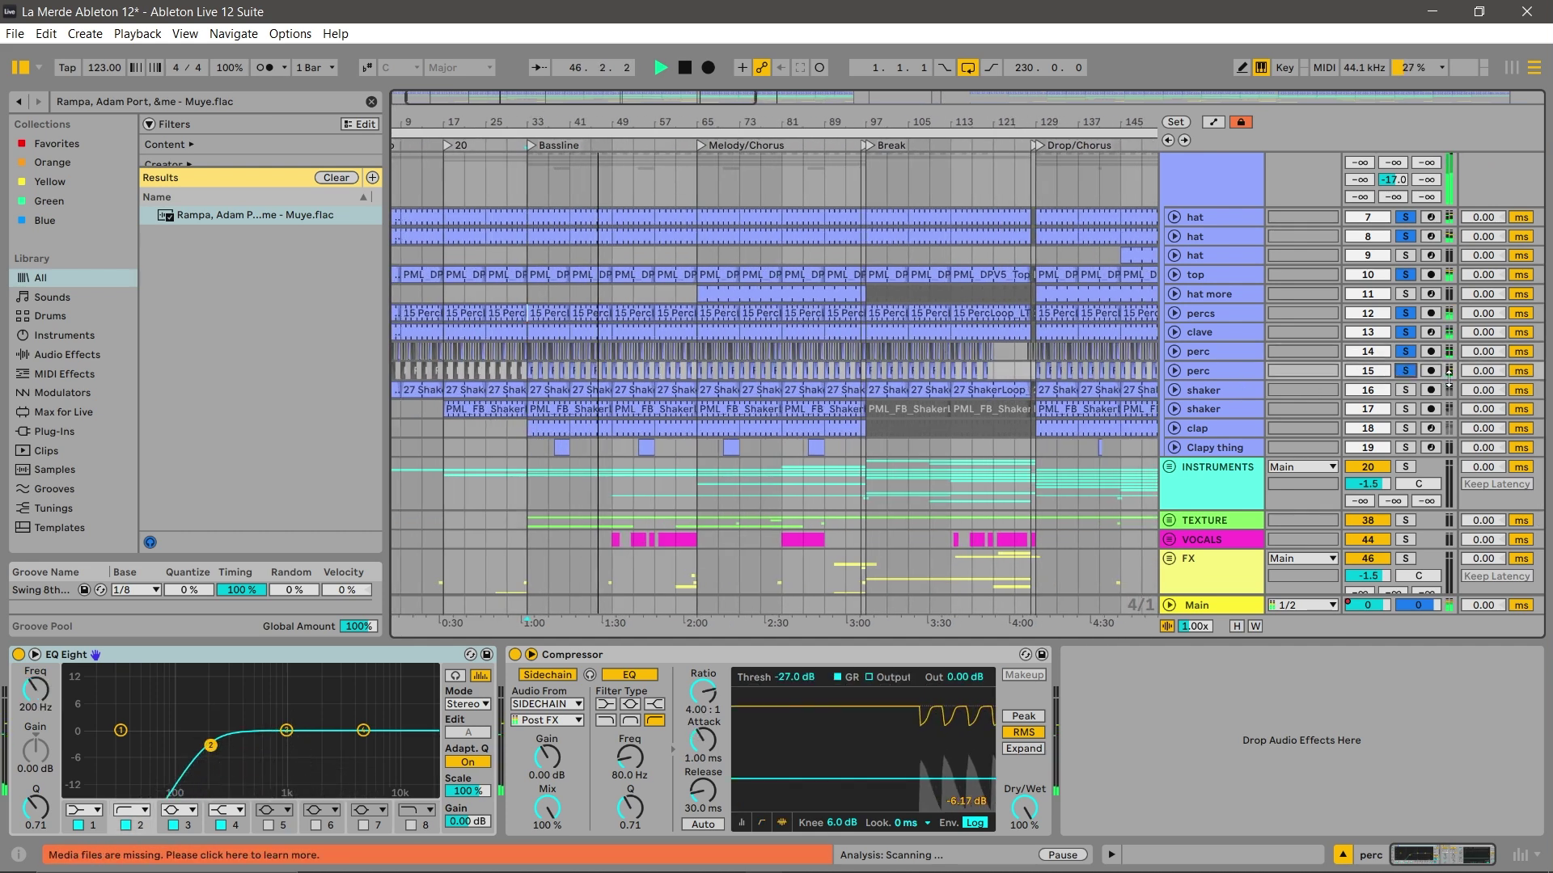
Add both shaker tracks and the clap track to the soloed drums.
{"action": "left_click", "coordinate": [1406, 393]}
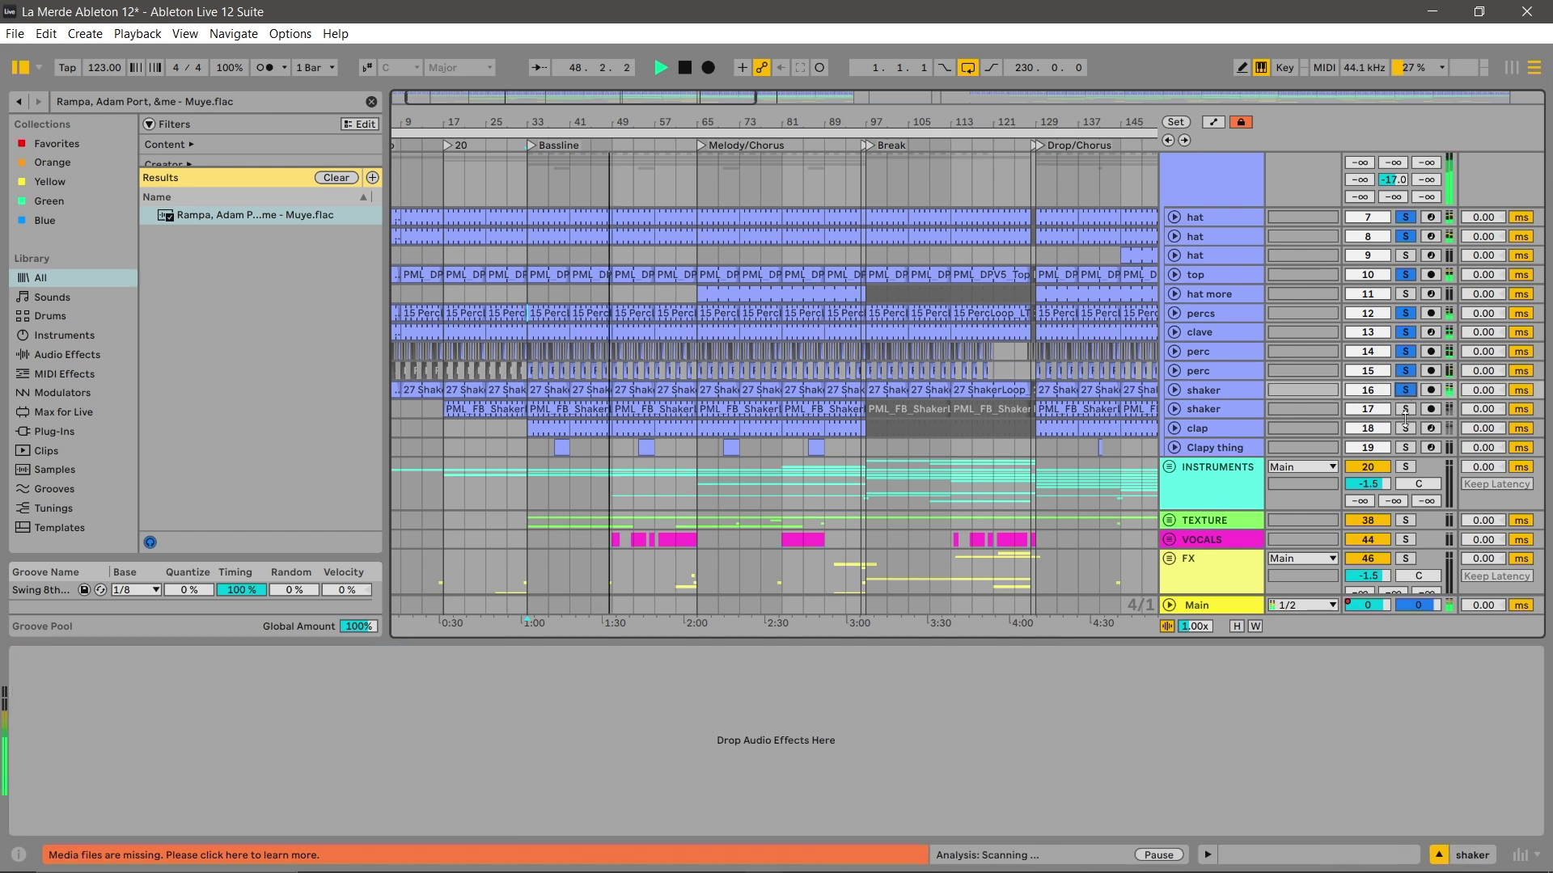
{"action": "left_click", "coordinate": [1405, 409]}
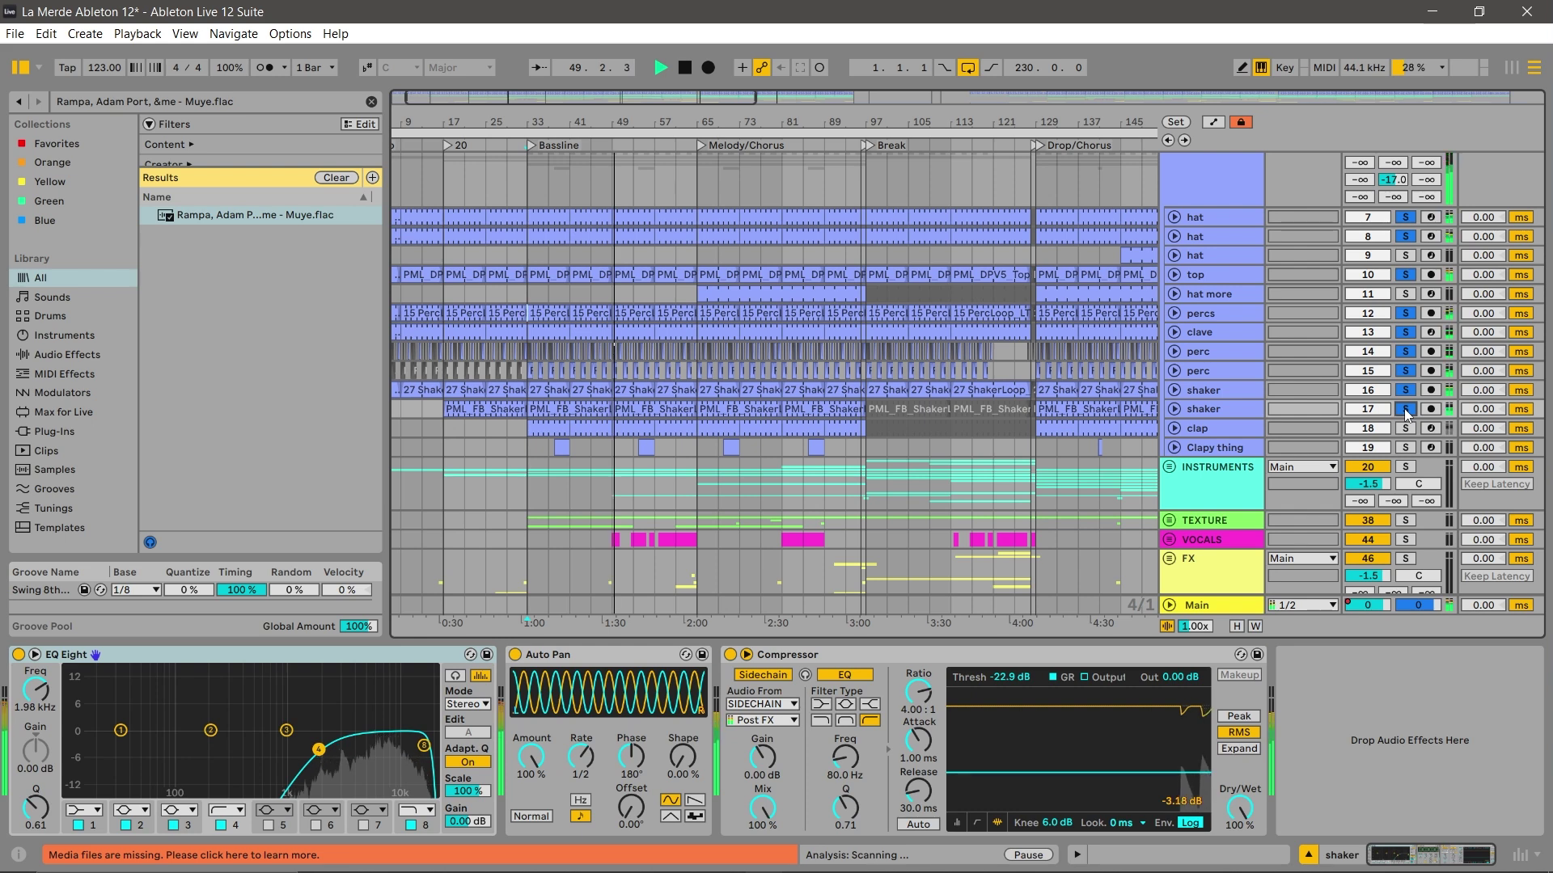
{"action": "scroll", "coordinate": [1406, 414], "scroll_direction": "down", "scroll_amount": 1}
{"action": "left_click", "coordinate": [1405, 412]}
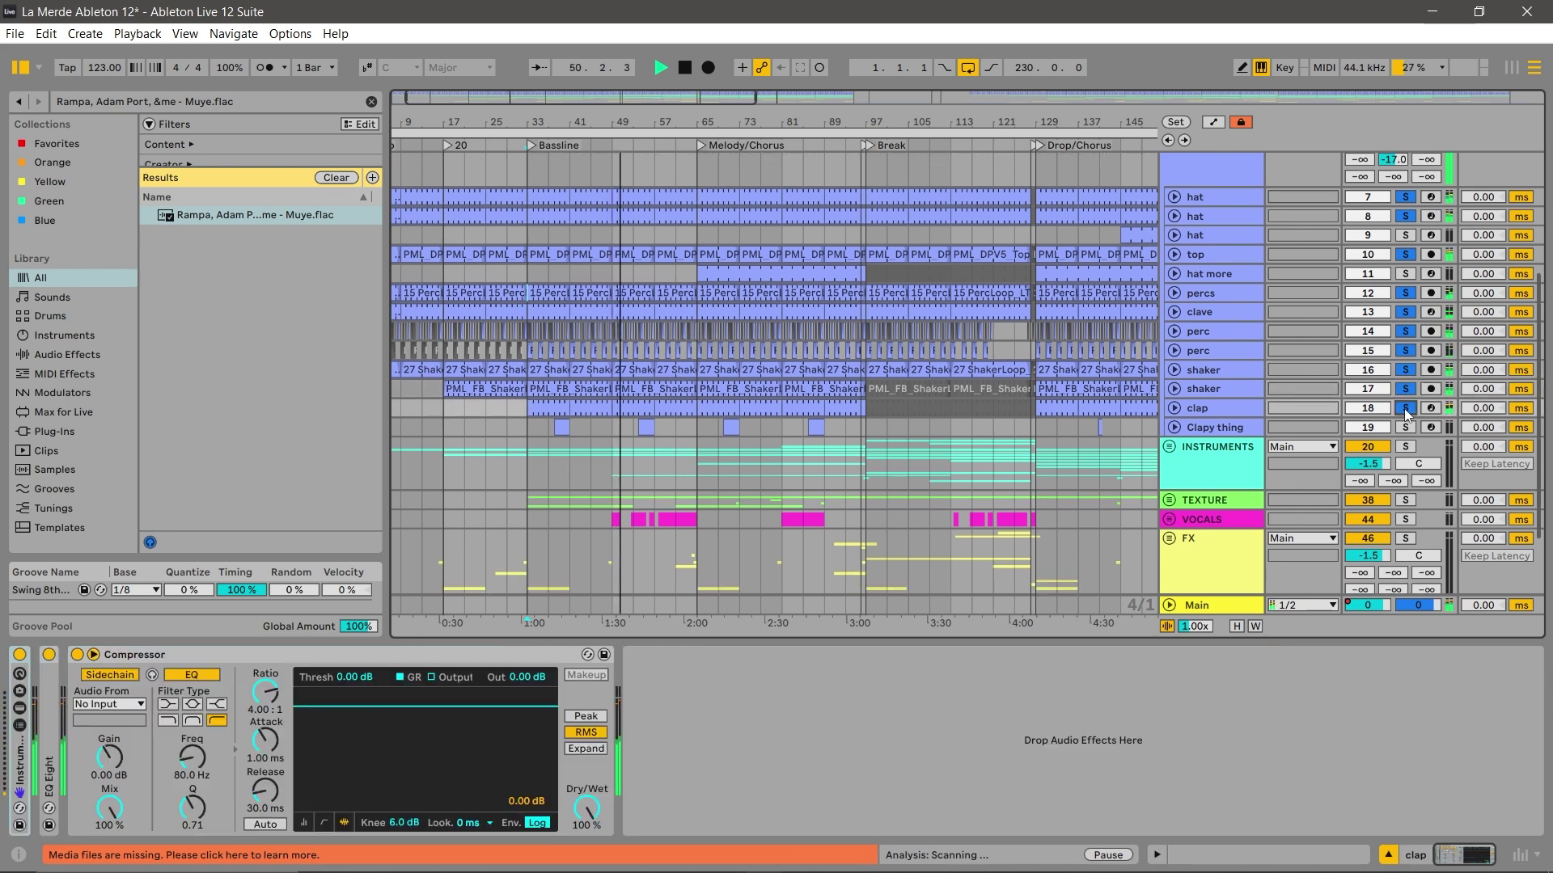
Add the Clapy thing track to the soloed drums and expand it to inspect its clips closer in the arrangement.
{"action": "left_click", "coordinate": [1405, 427]}
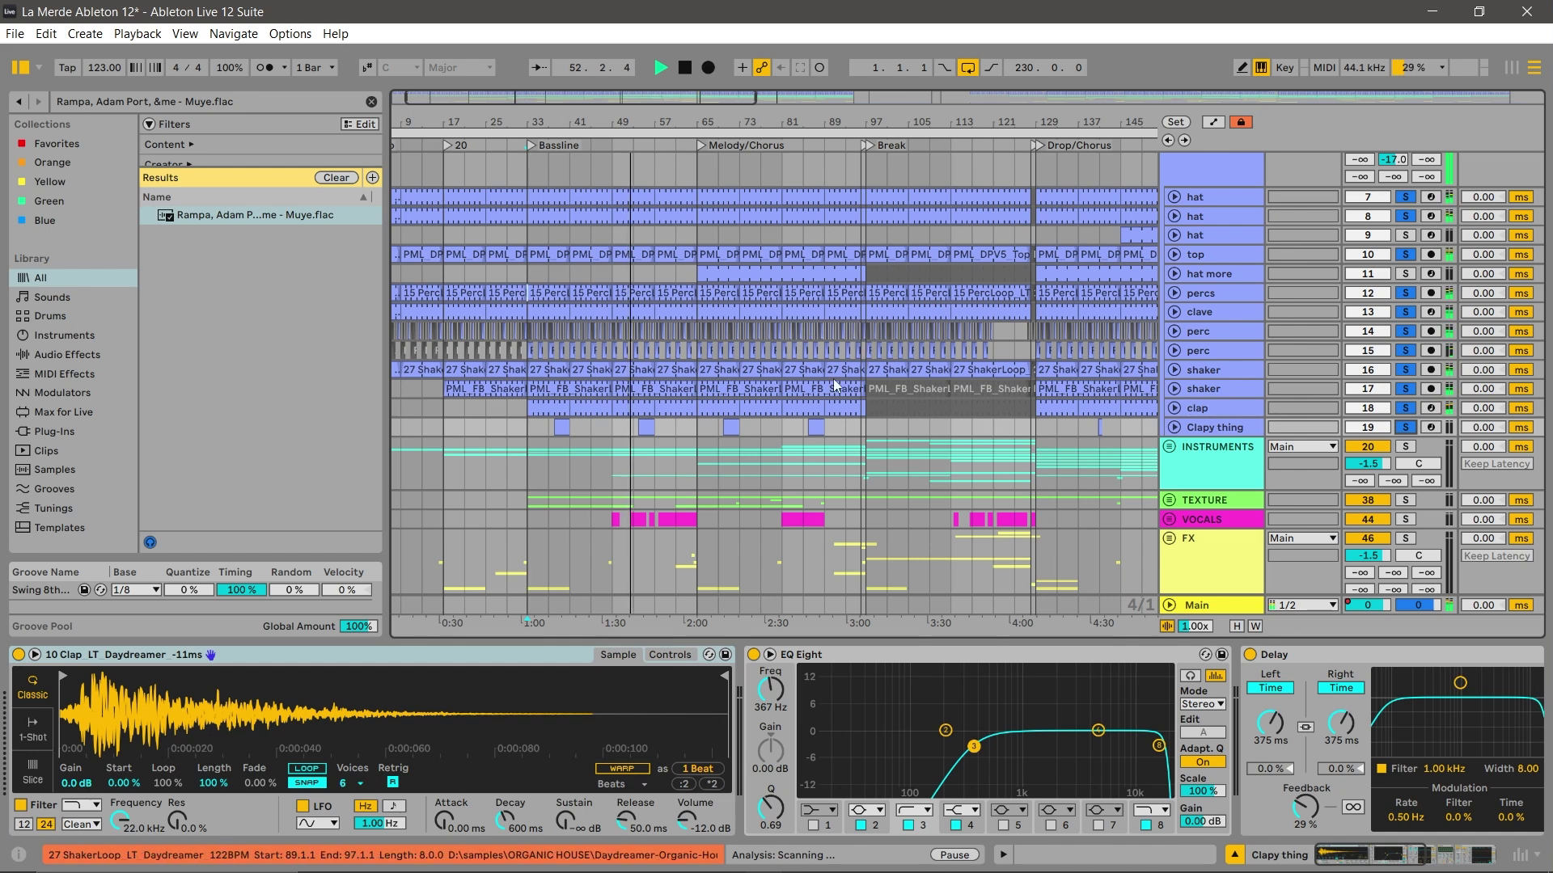
{"action": "left_click", "coordinate": [1174, 428]}
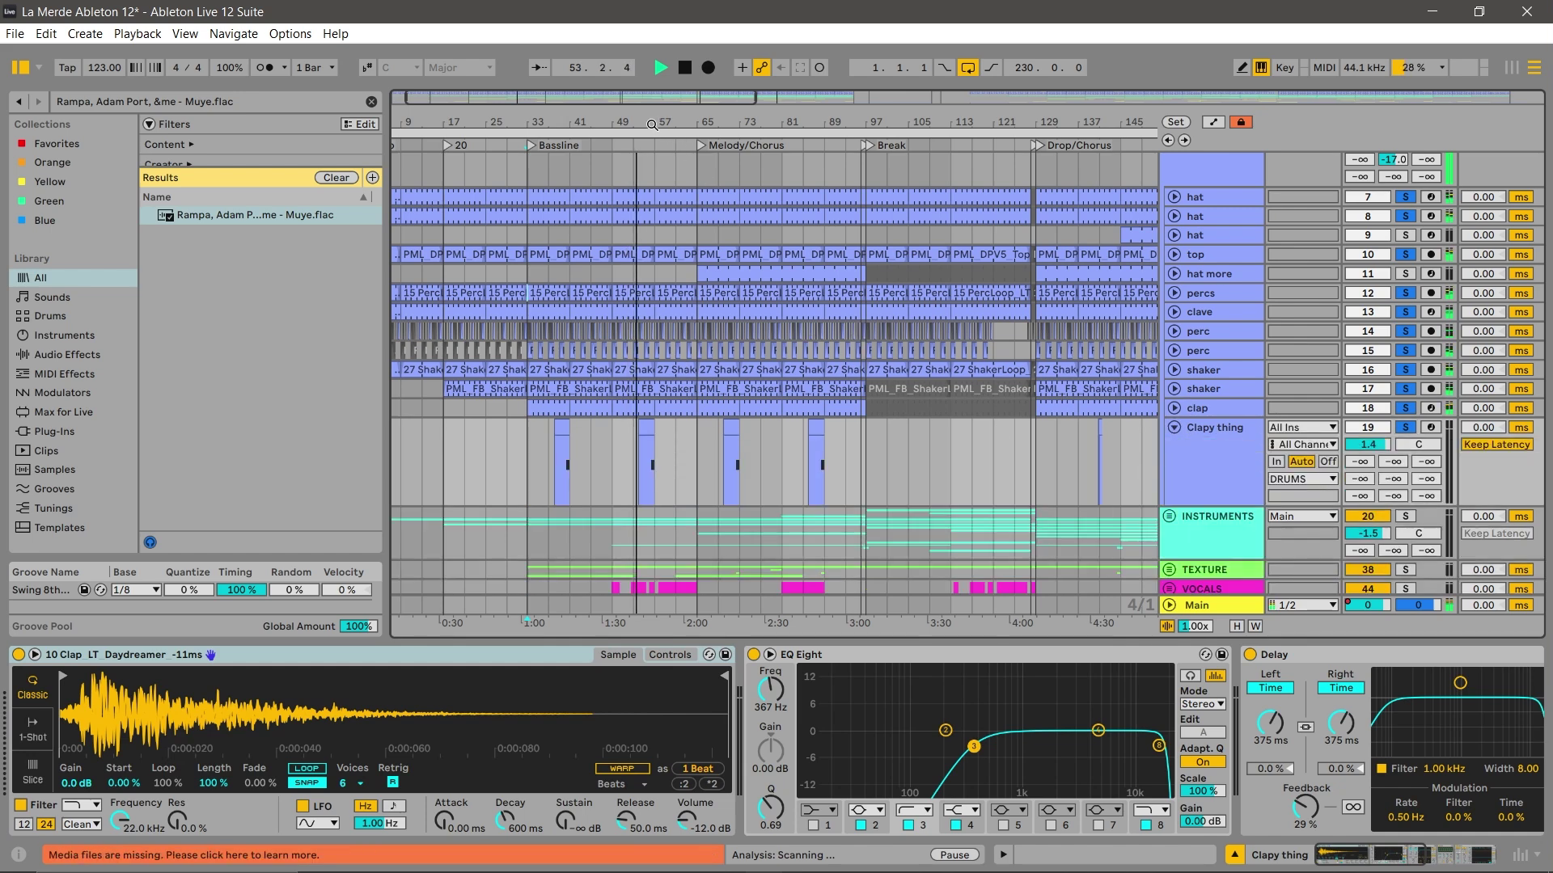
{"action": "left_click_drag", "start_coordinate": [652, 125], "coordinate": [657, 194]}
{"action": "scroll", "coordinate": [1407, 215], "scroll_direction": "up", "scroll_amount": 4}
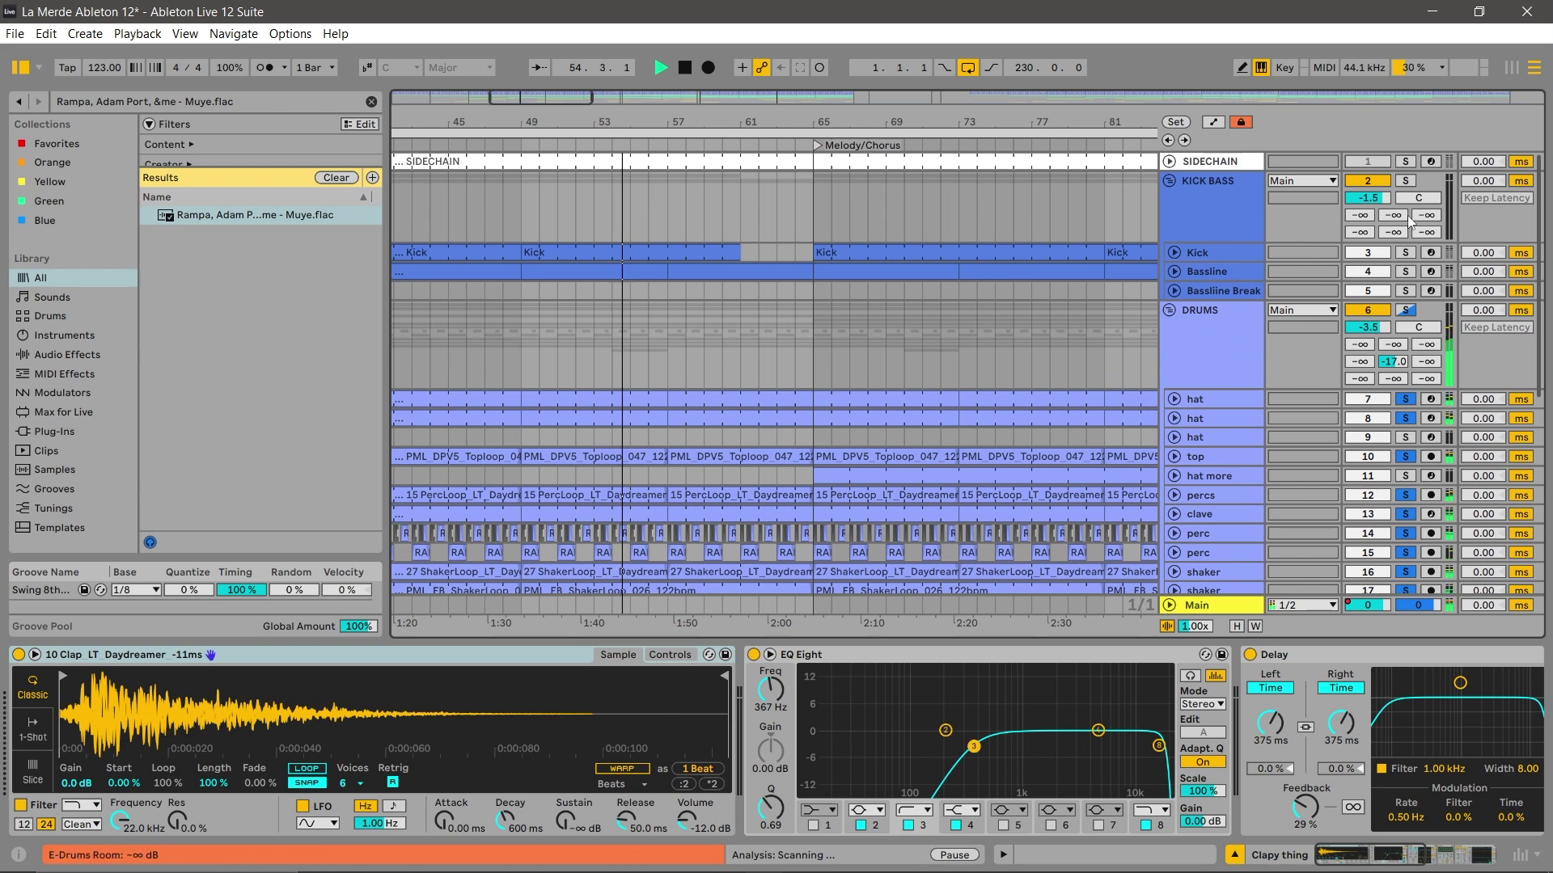
Add the KICK BASS group to the soloed drums and collapse the Clapy thing track.
{"action": "left_click", "coordinate": [1414, 184]}
{"action": "scroll", "coordinate": [996, 323], "scroll_direction": "down", "scroll_amount": 6}
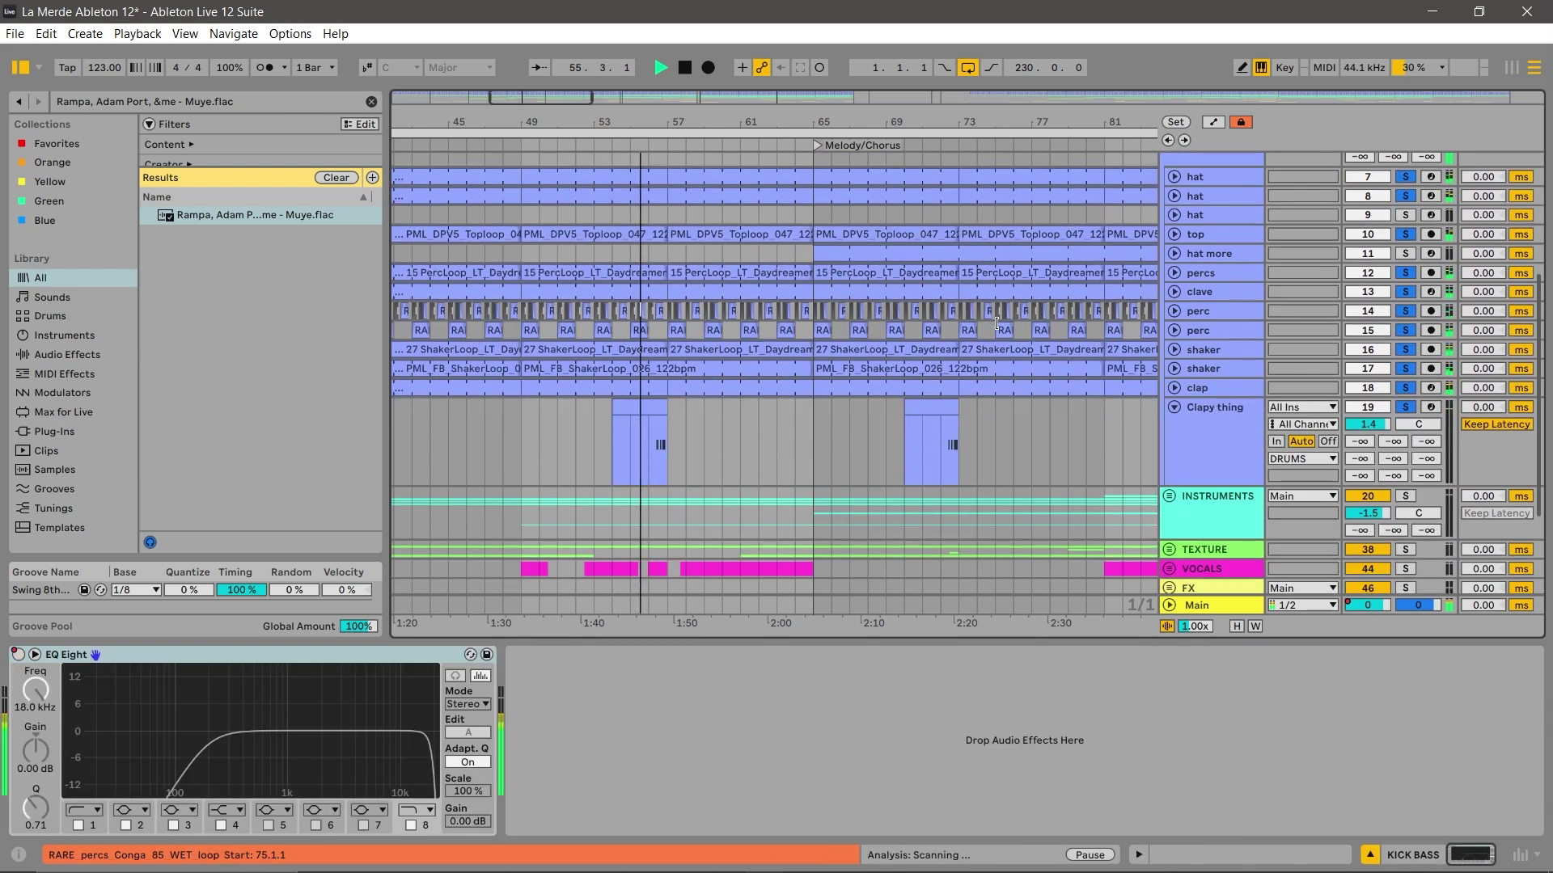
{"action": "left_click", "coordinate": [1174, 408]}
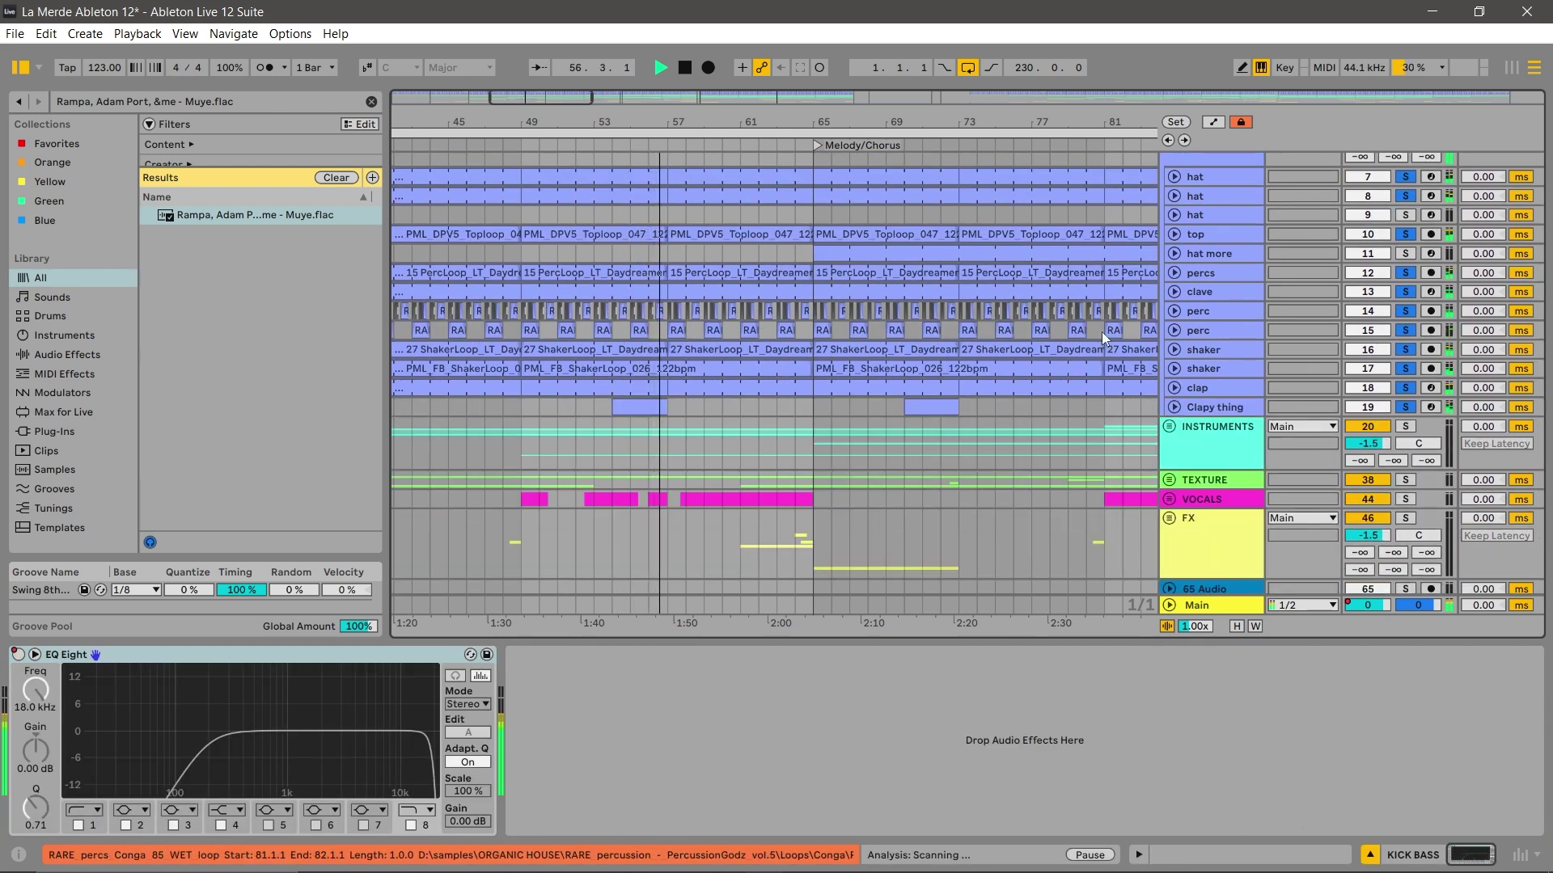
Collapse the DRUMS and KICK BASS groups and expand the INSTRUMENTS group.
{"action": "left_click_drag", "start_coordinate": [861, 125], "coordinate": [853, 48]}
{"action": "scroll", "coordinate": [808, 281], "scroll_direction": "up", "scroll_amount": 2}
{"action": "scroll", "coordinate": [760, 335], "scroll_direction": "up", "scroll_amount": 1}
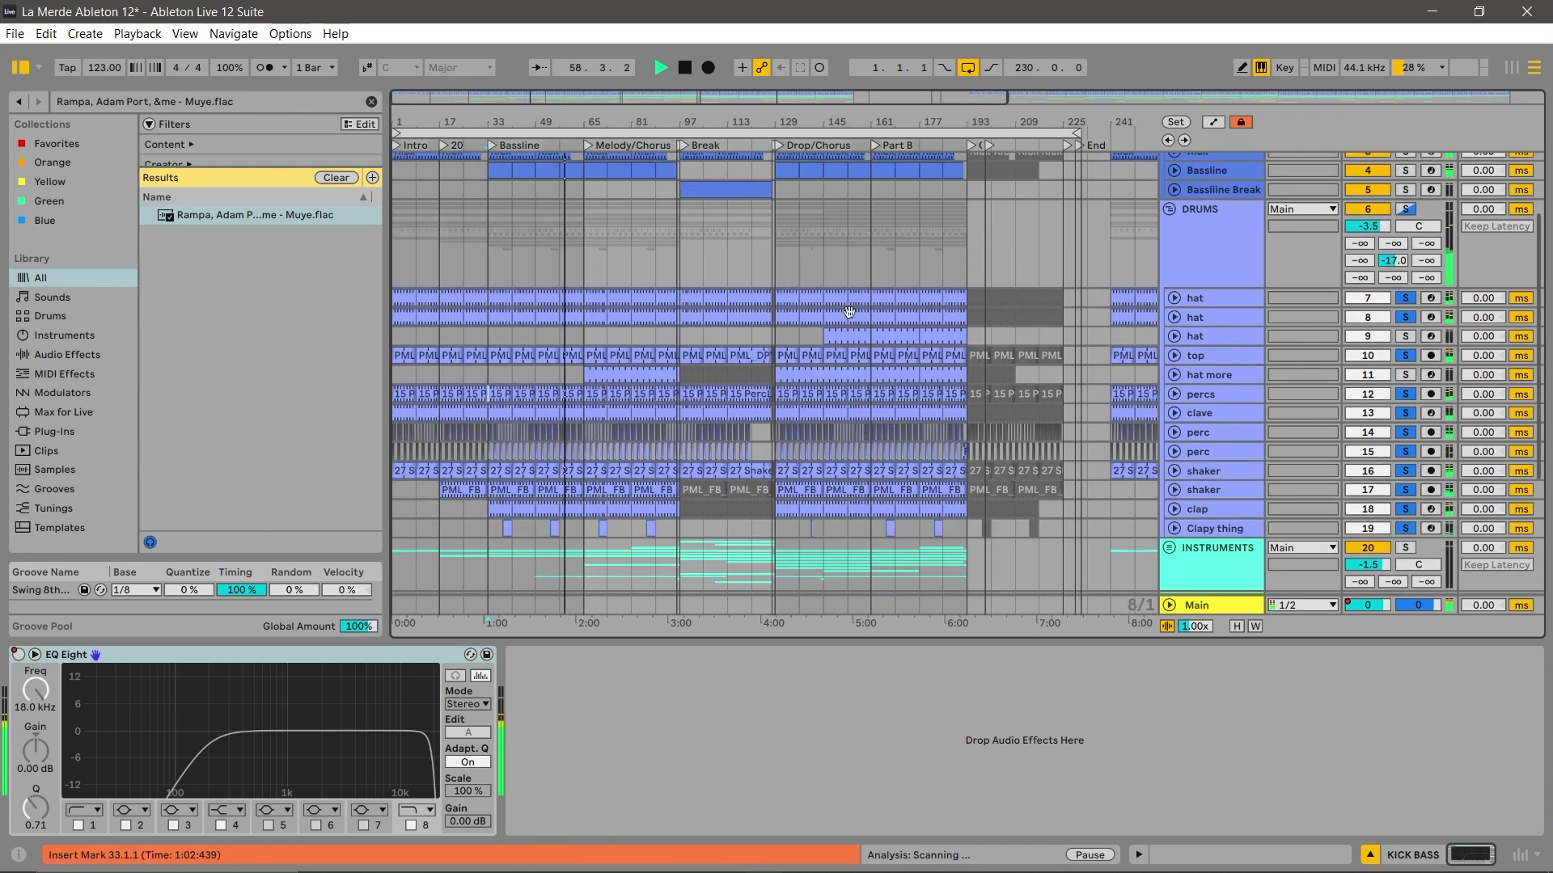
{"action": "left_click", "coordinate": [1169, 209]}
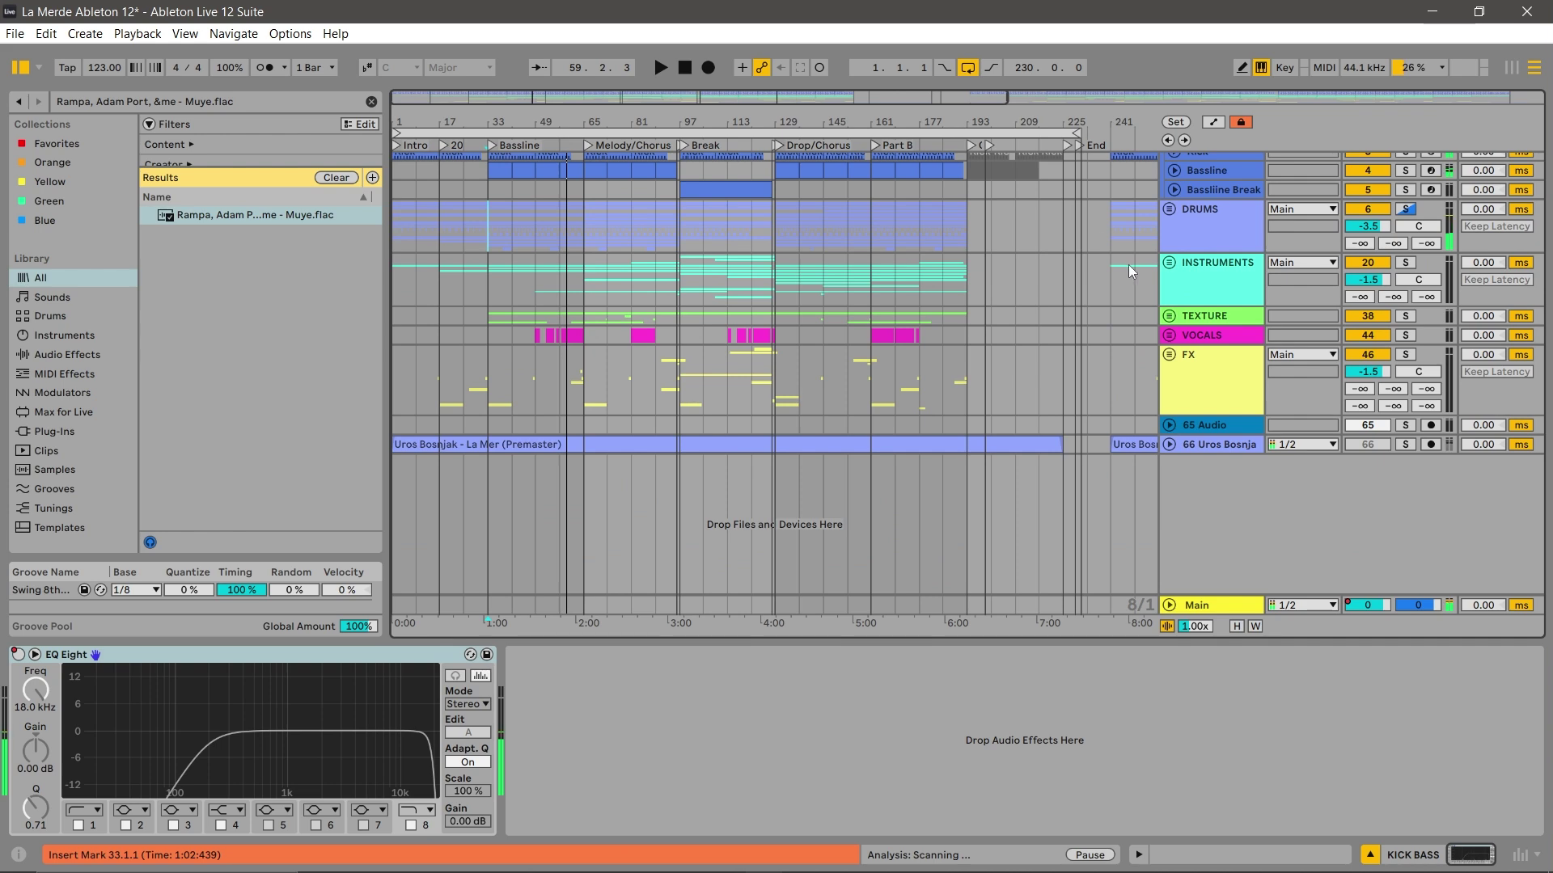
{"action": "scroll", "coordinate": [1219, 205], "scroll_direction": "up", "scroll_amount": 3}
{"action": "left_click", "coordinate": [1168, 182]}
{"action": "left_click", "coordinate": [1168, 255]}
Solo the Pluck track in the INSTRUMENTS group and play it from the start of the Bassline section.
{"action": "scroll", "coordinate": [1051, 279], "scroll_direction": "down", "scroll_amount": 3}
{"action": "left_click", "coordinate": [502, 333]}
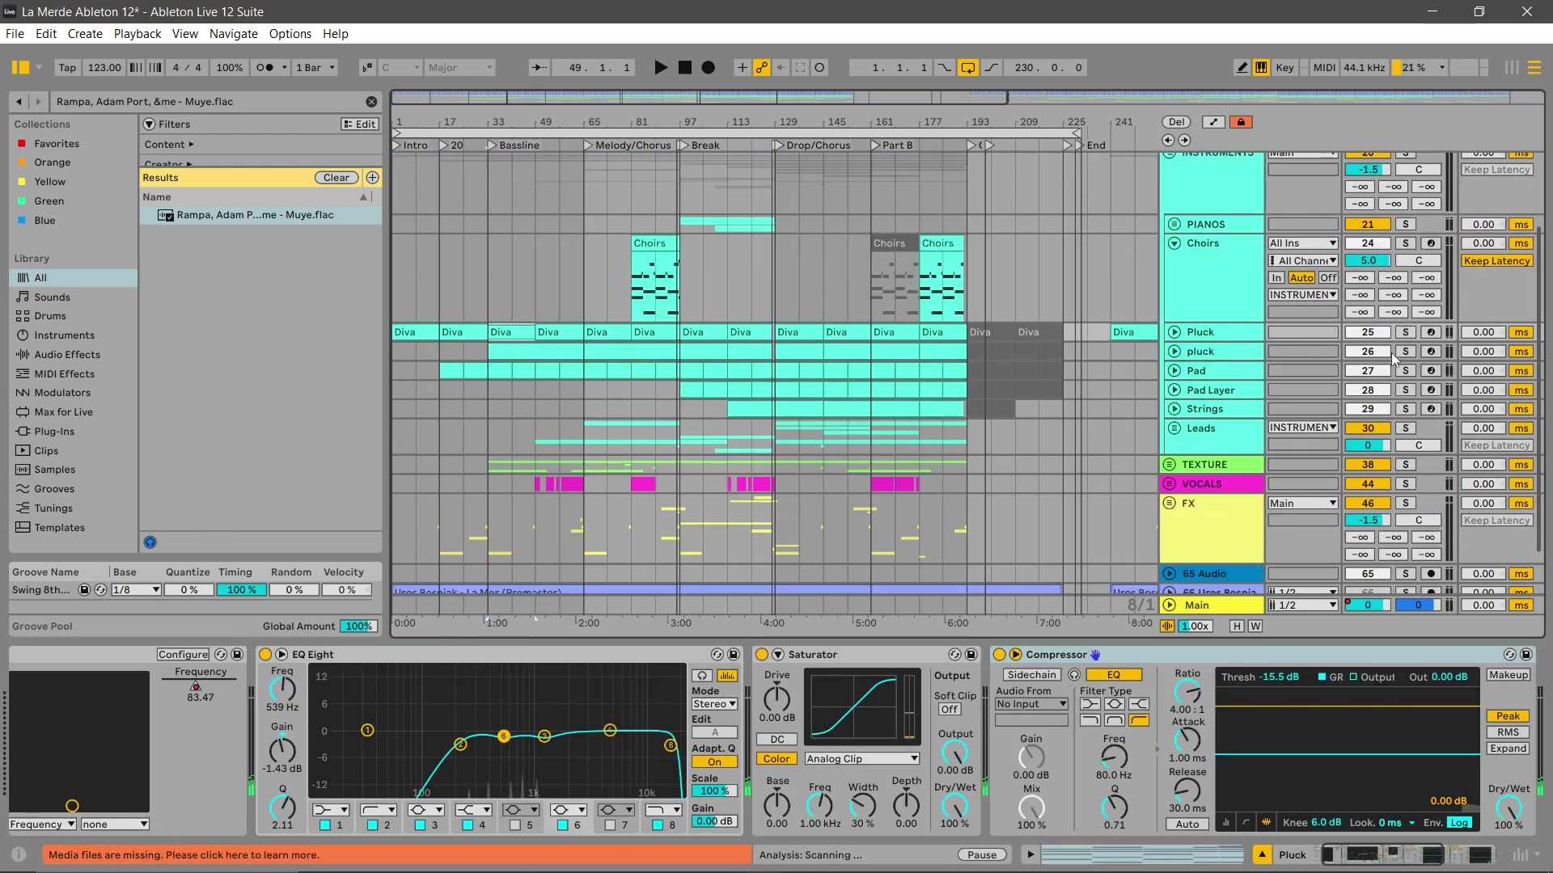
{"action": "left_click", "coordinate": [1405, 333]}
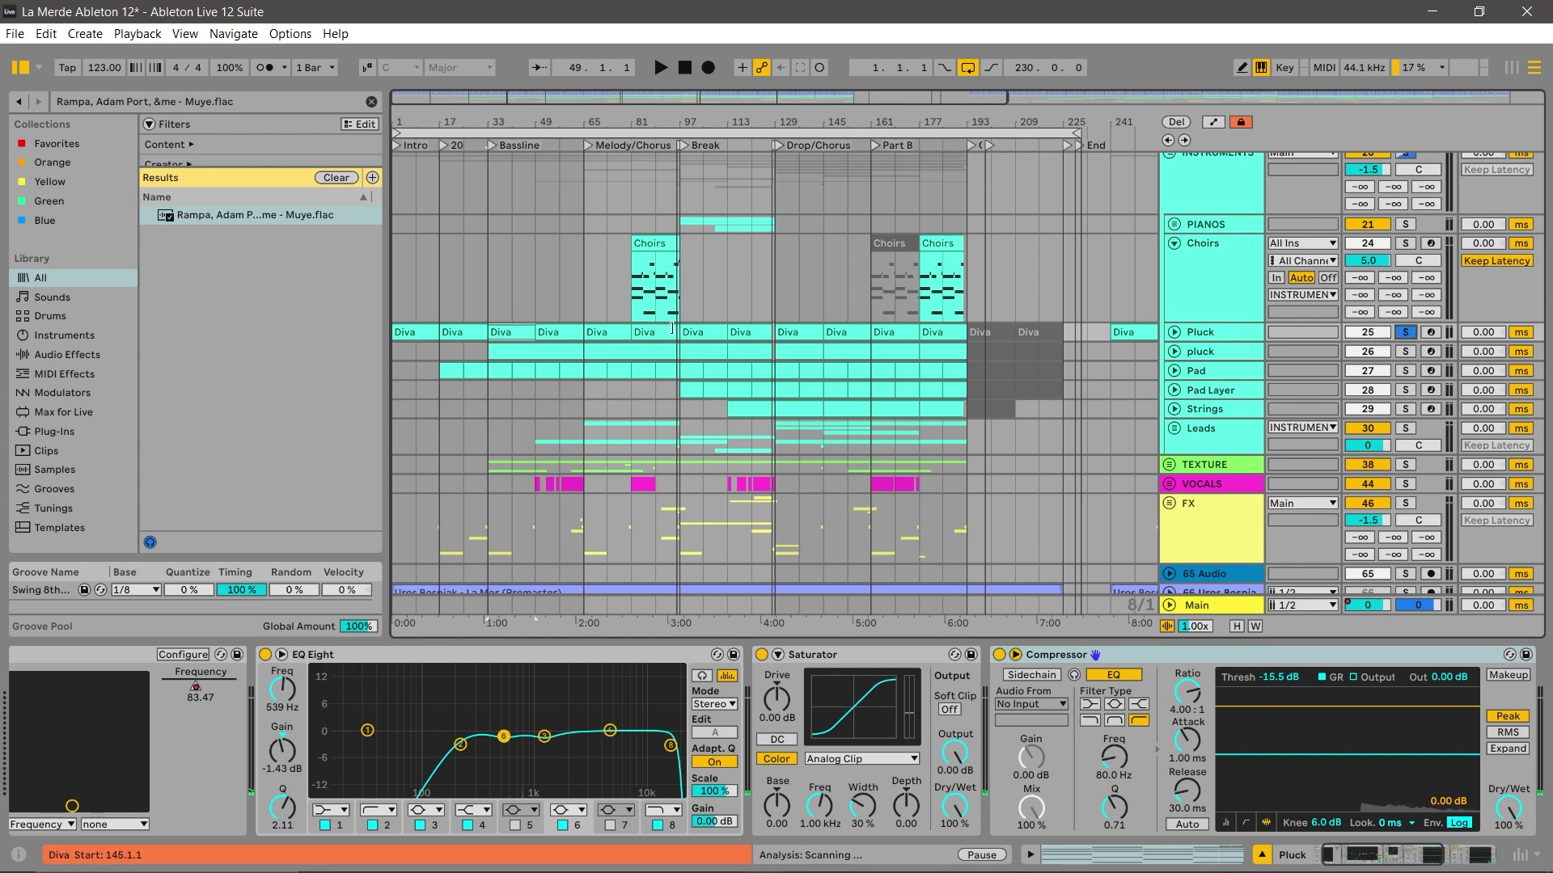
{"action": "key", "text": "space"}
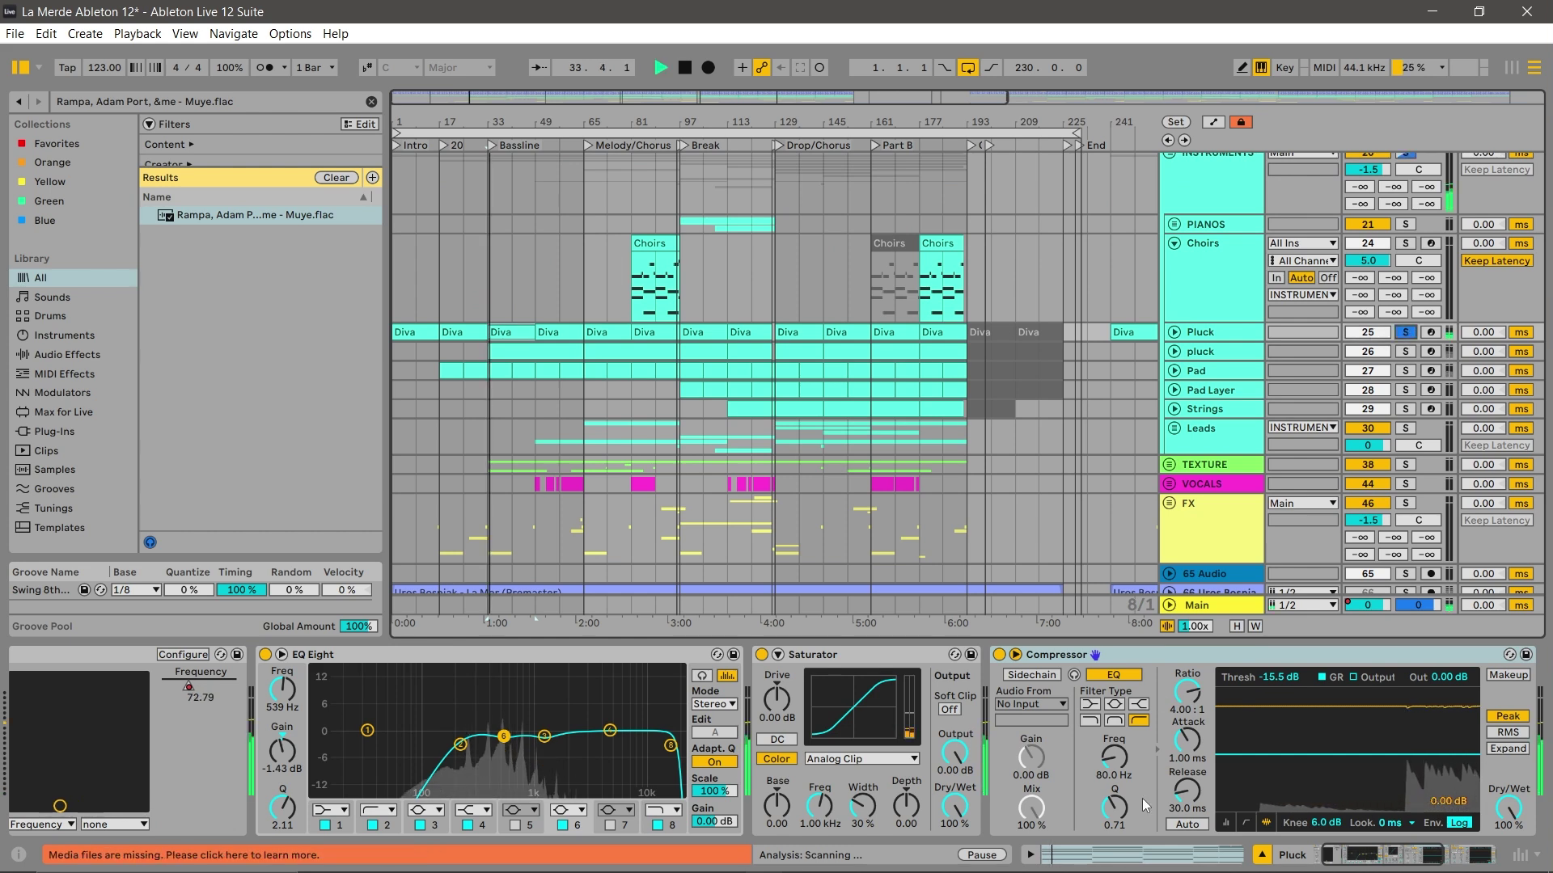
Stop playback and examine the Diva clip's notes on the Pluck track, selecting the first and second chords in turn.
{"action": "left_click", "coordinate": [1143, 855]}
{"action": "key", "text": "space"}
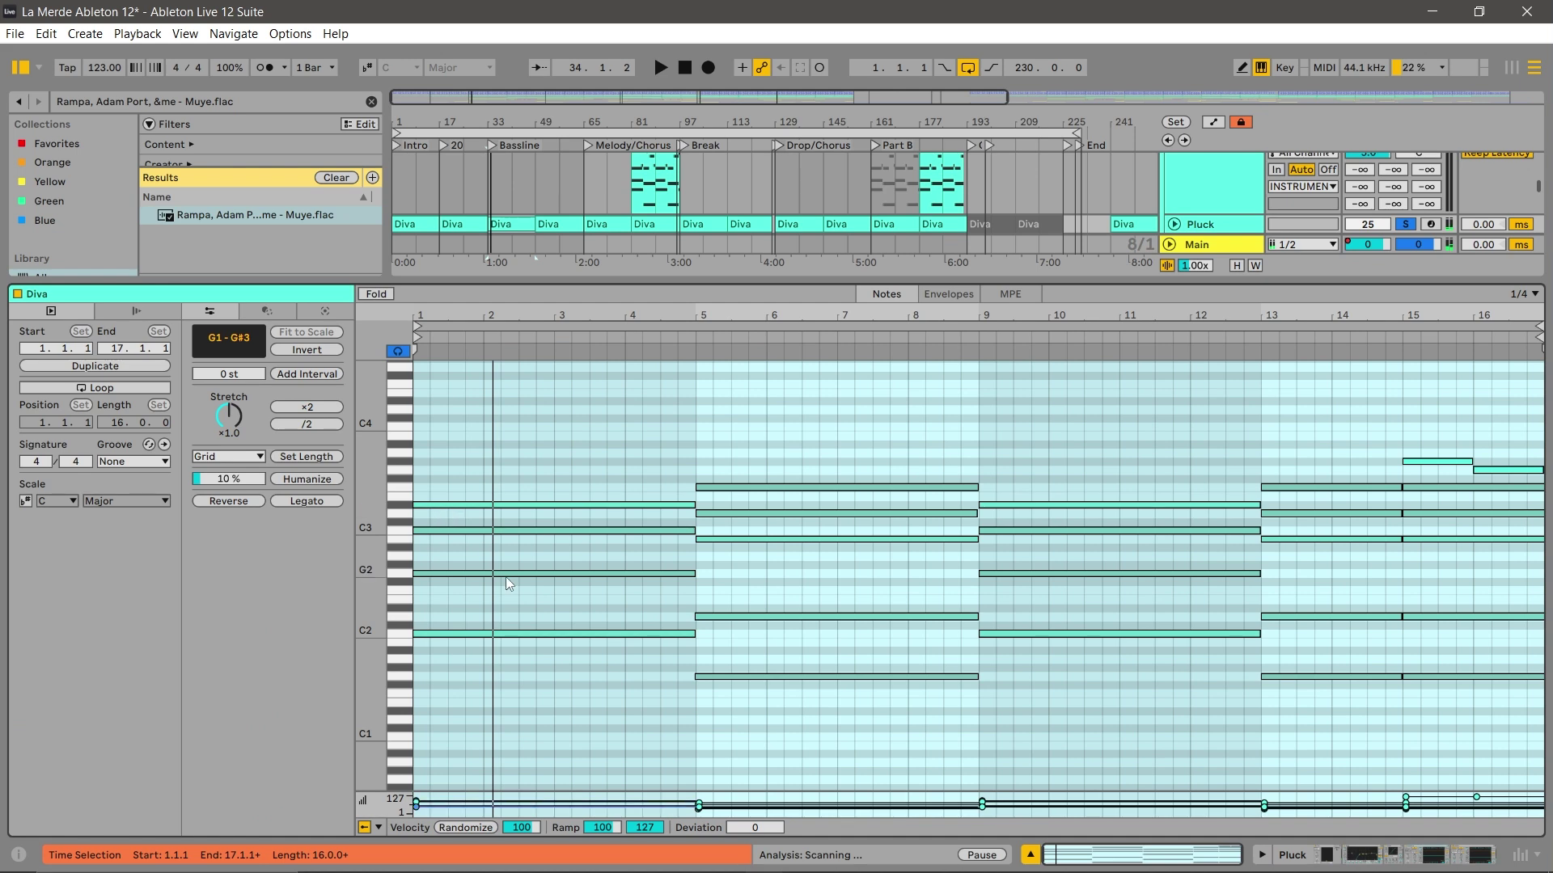
{"action": "left_click_drag", "start_coordinate": [631, 686], "coordinate": [395, 491]}
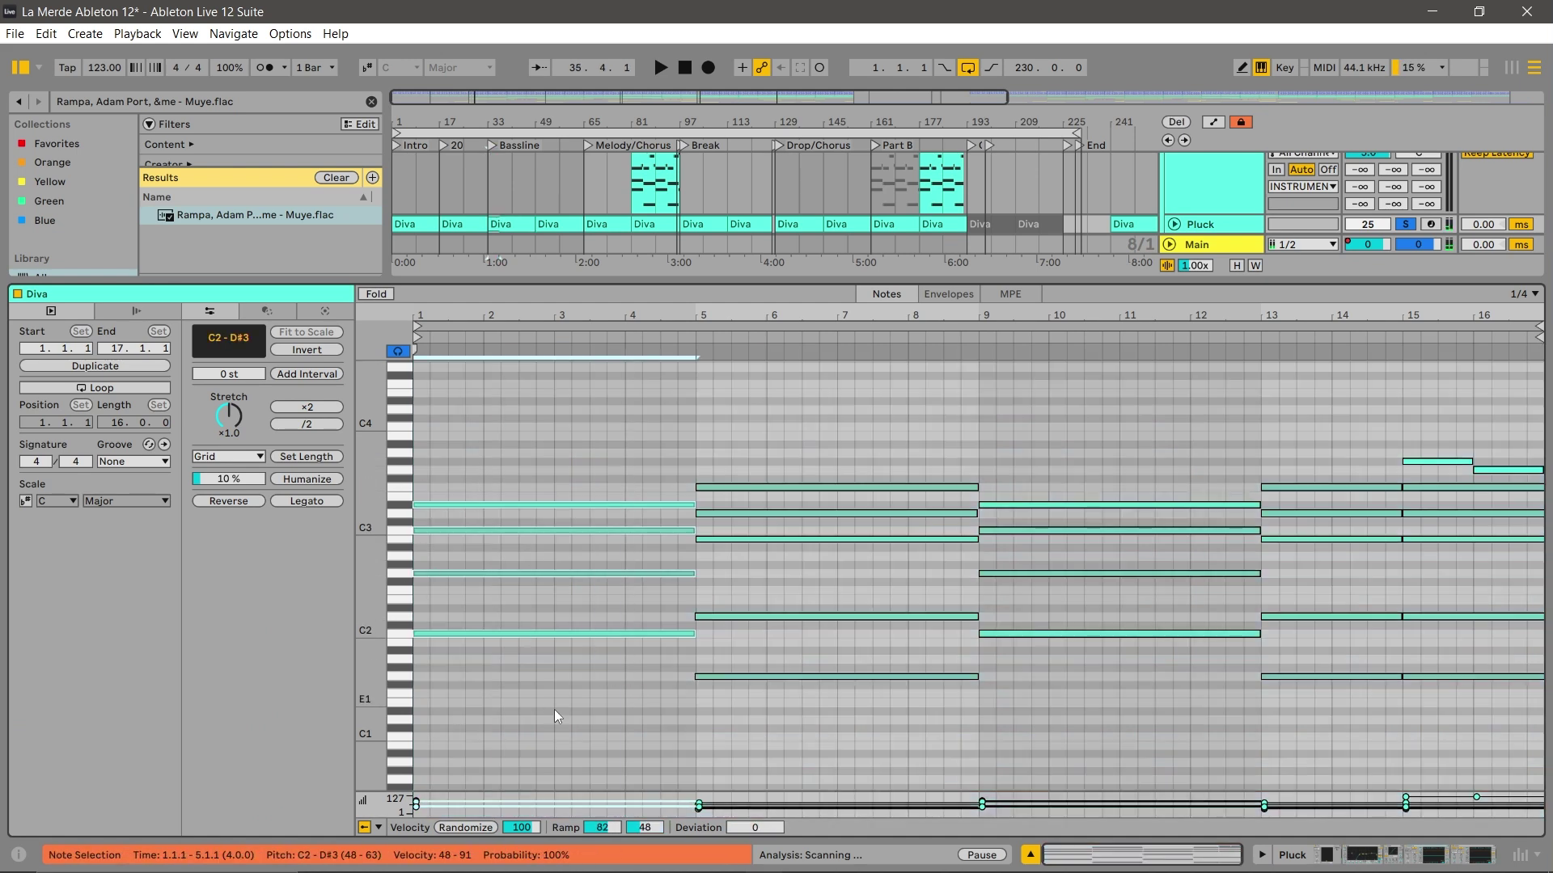
{"action": "left_click", "coordinate": [768, 711]}
{"action": "left_click_drag", "start_coordinate": [768, 712], "coordinate": [778, 472]}
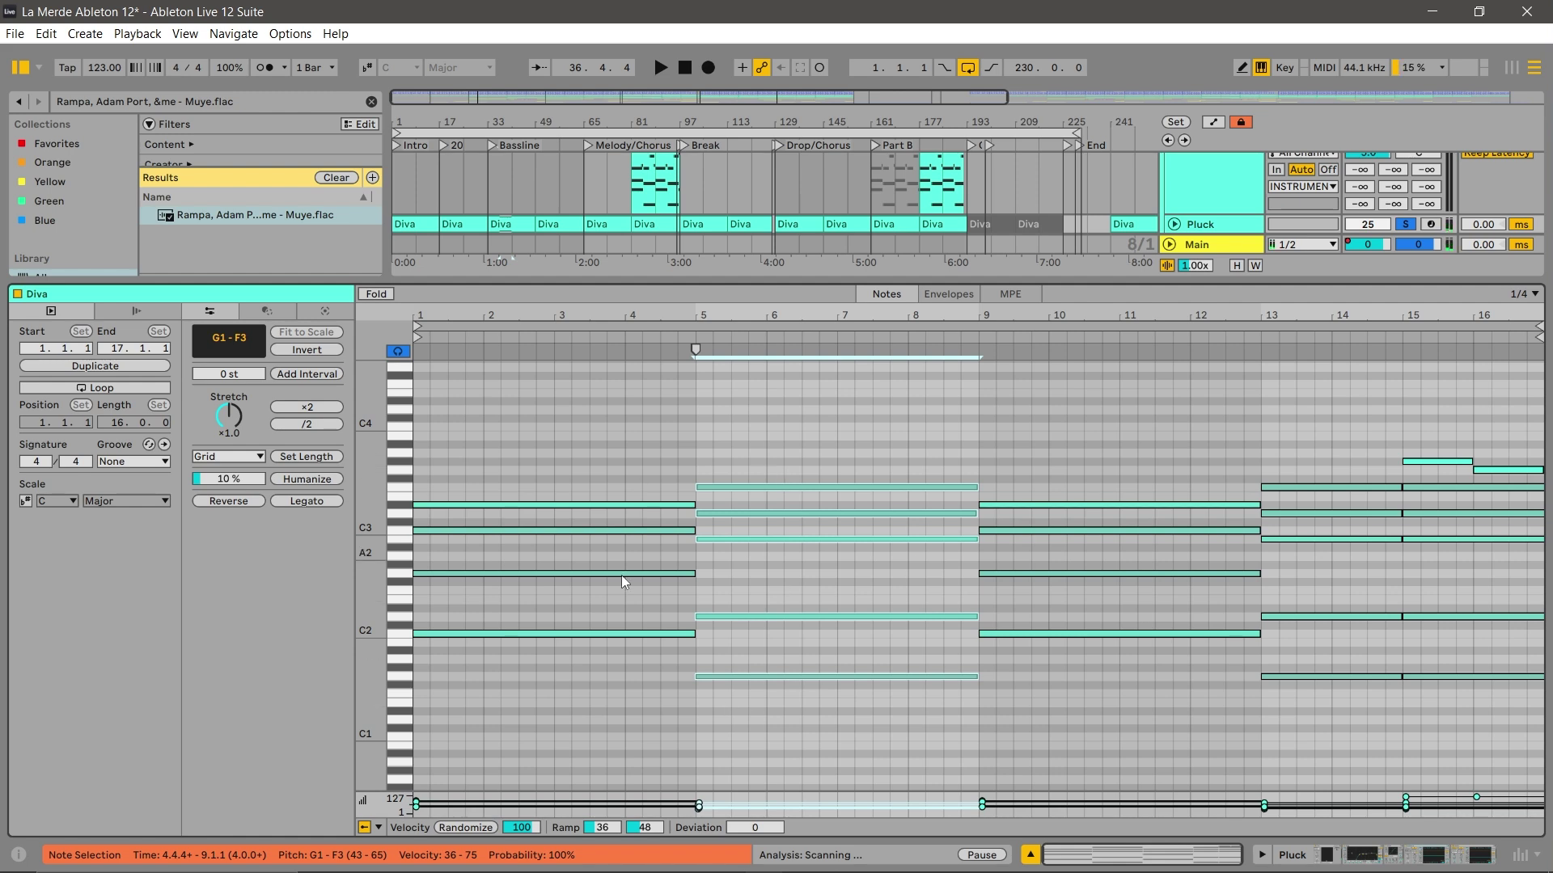
{"action": "scroll", "coordinate": [753, 542], "scroll_direction": "down", "scroll_amount": 1}
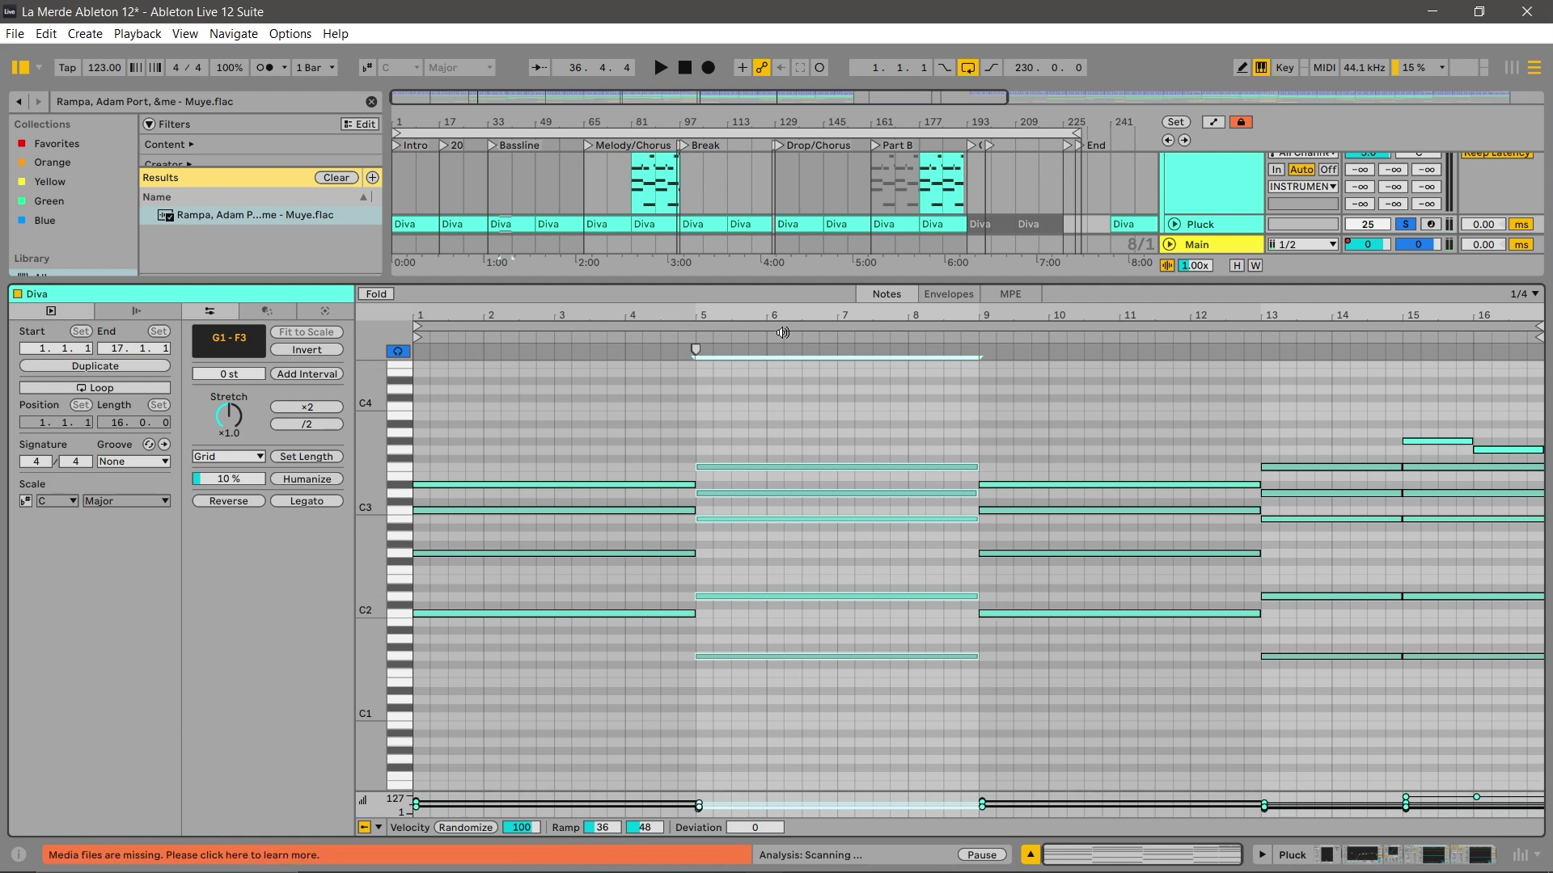
Play the Diva clip and follow its chord progression, comparing the notes with the Pluck track's device chain.
{"action": "left_click", "coordinate": [654, 341]}
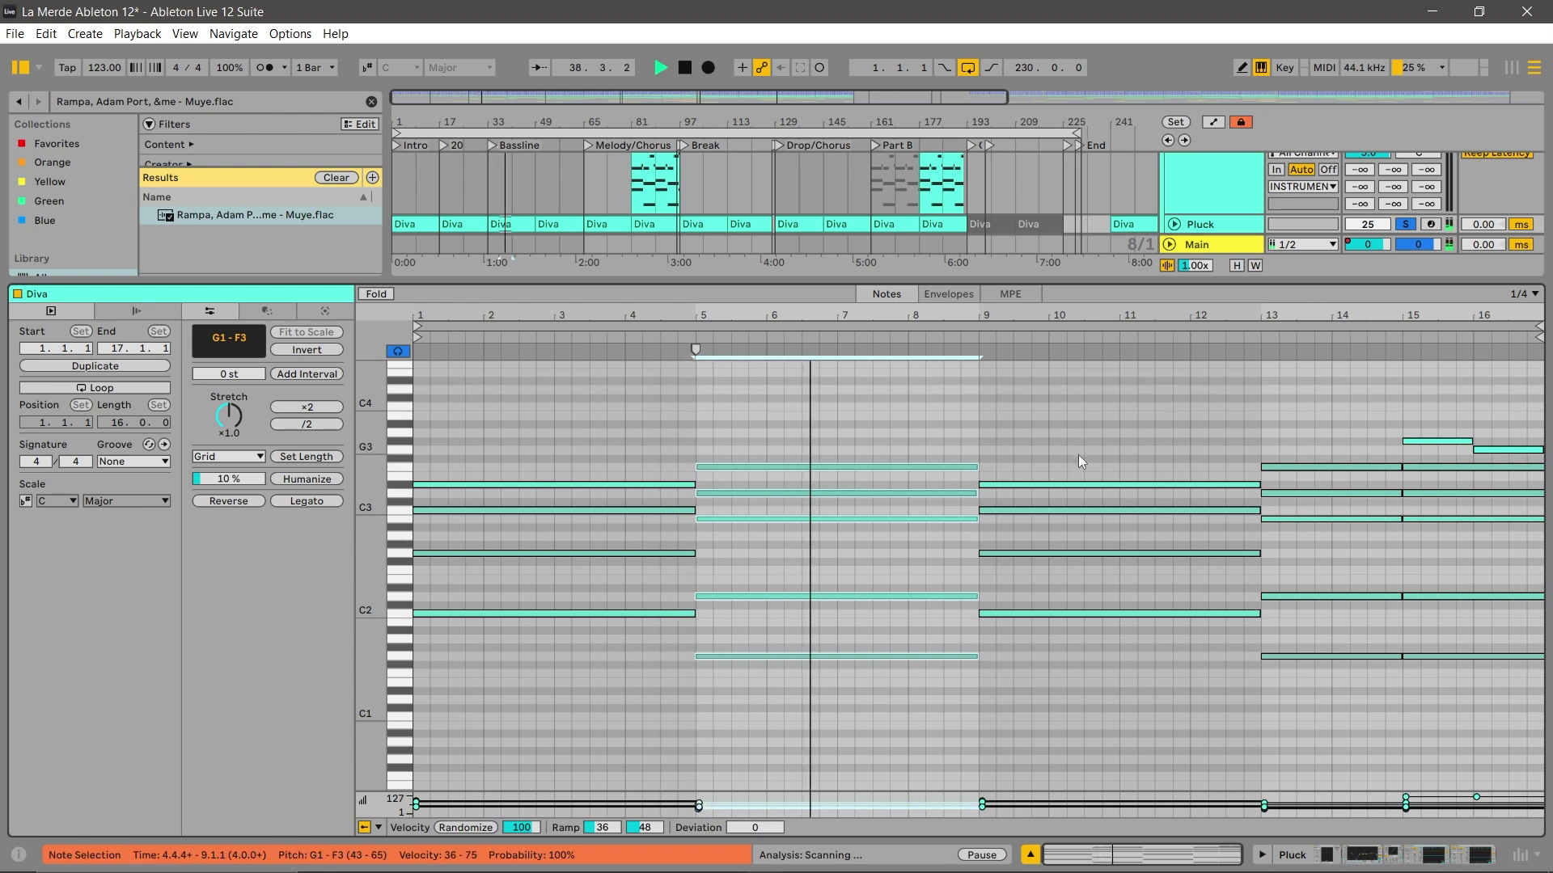
{"action": "left_click_drag", "start_coordinate": [1082, 319], "coordinate": [1080, 319]}
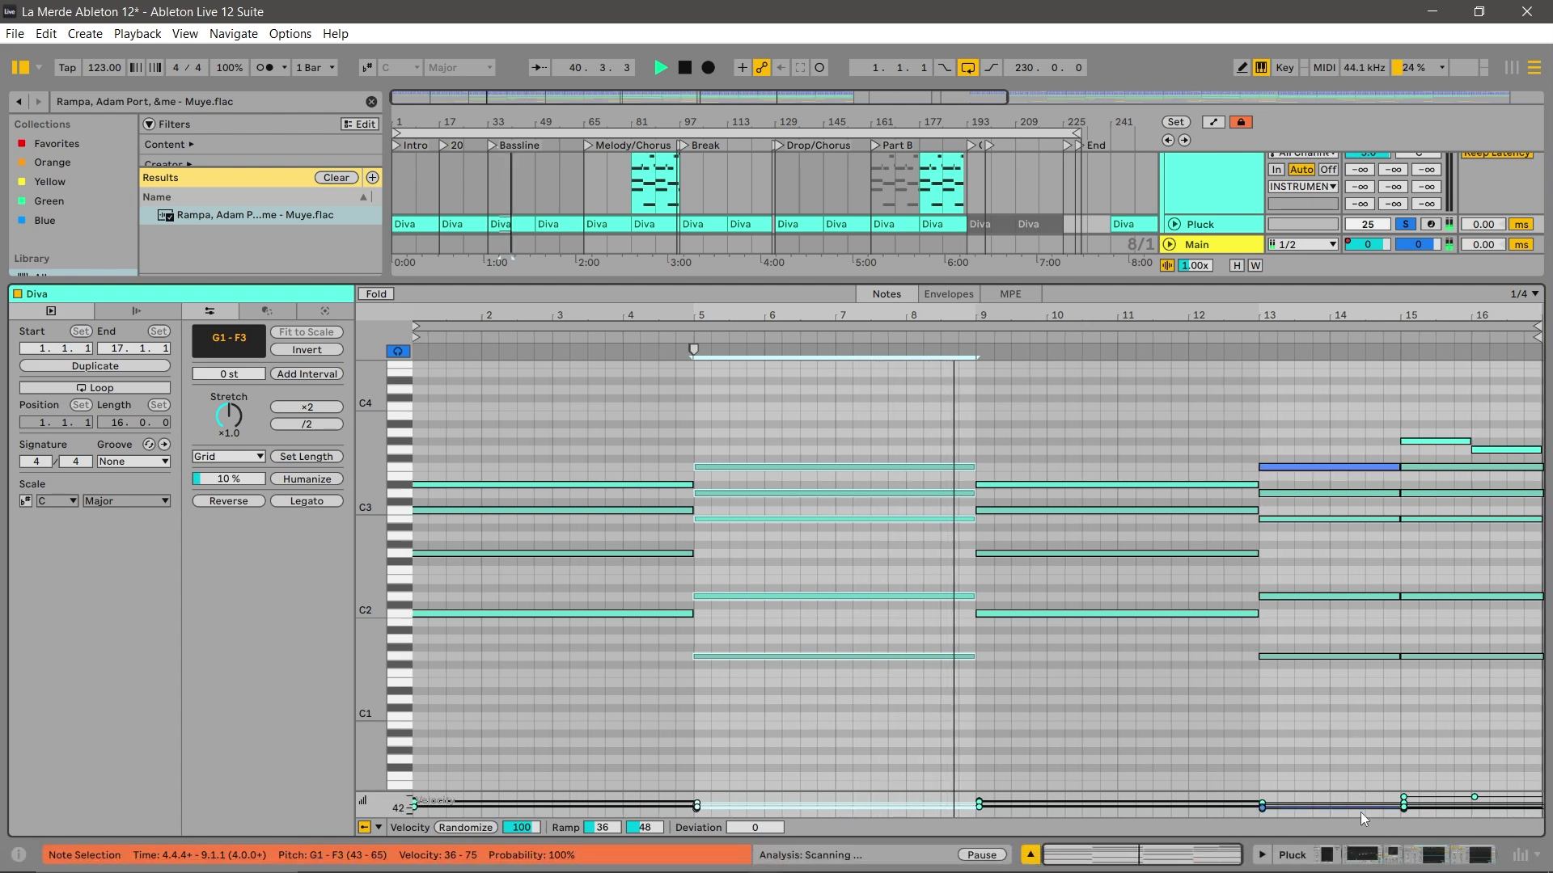
{"action": "left_click", "coordinate": [1366, 854]}
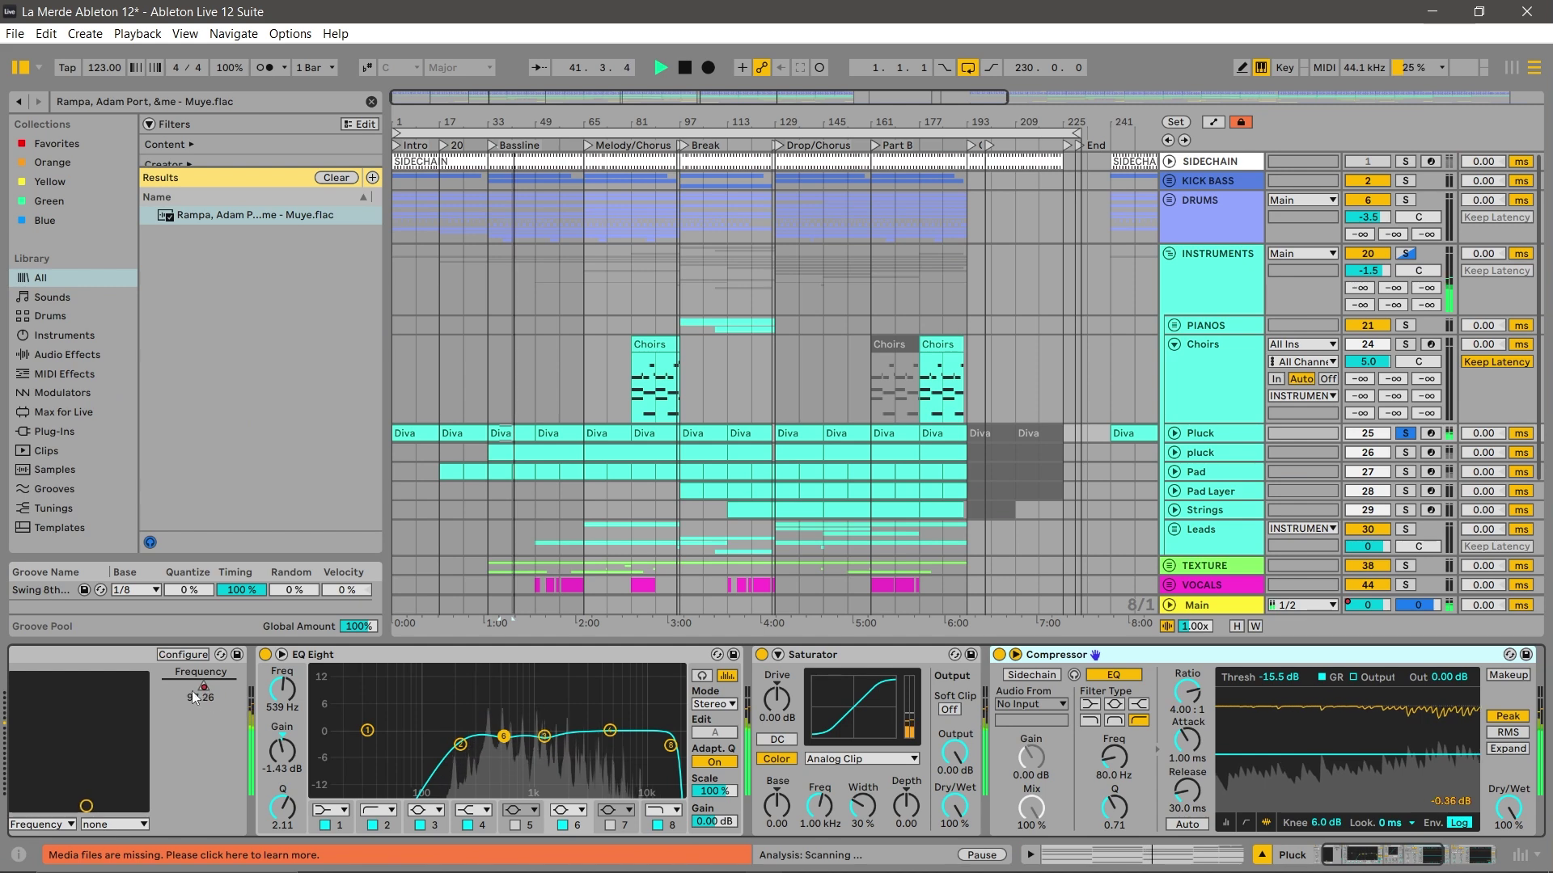
{"action": "double_click", "coordinate": [512, 435]}
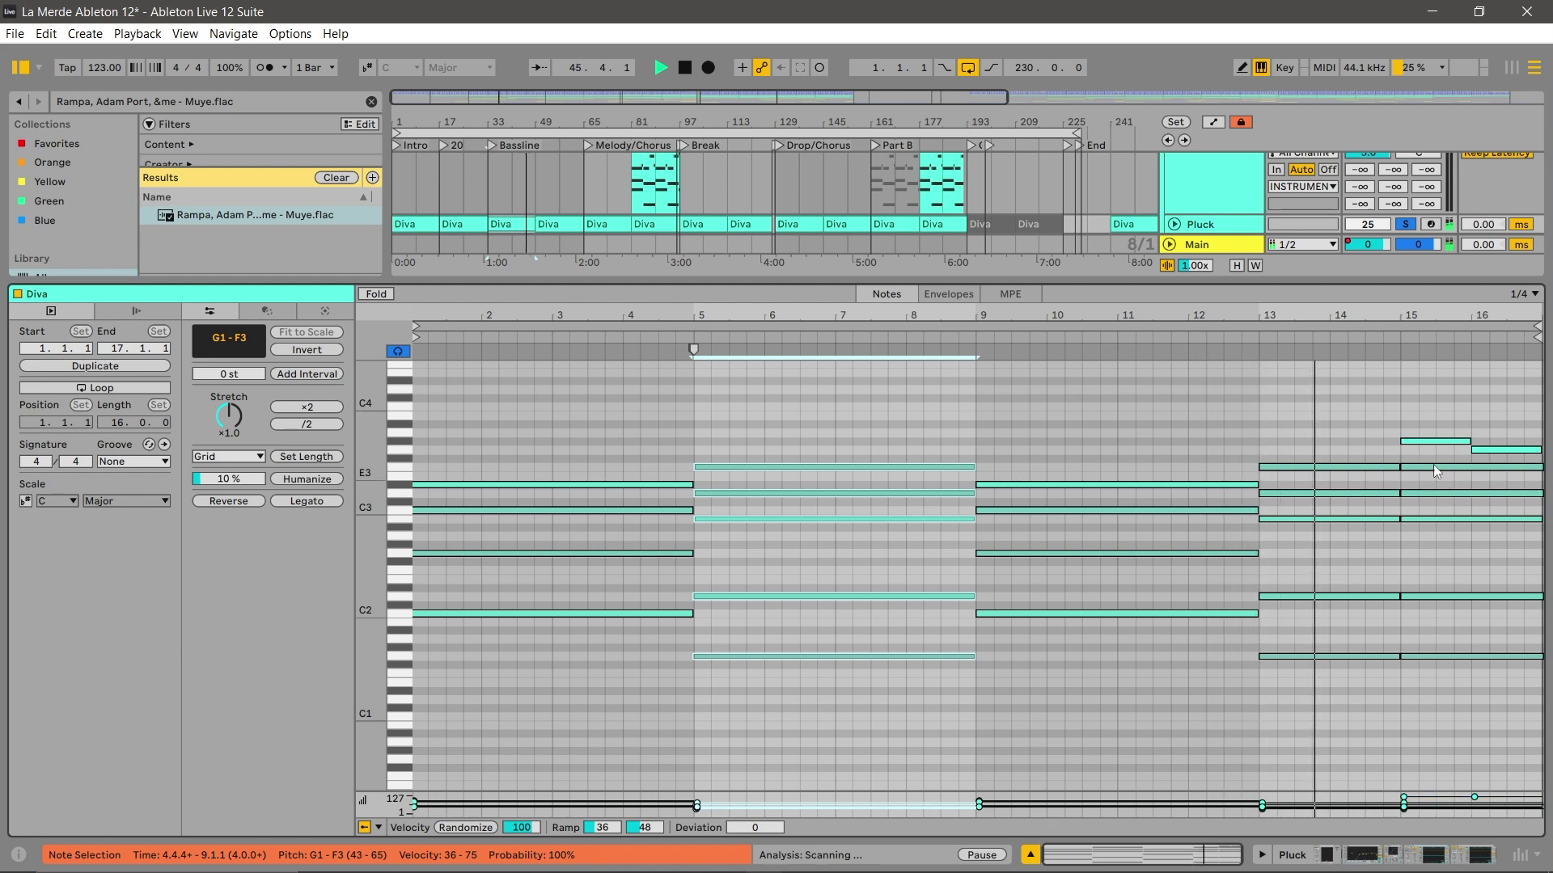
{"action": "scroll", "coordinate": [1427, 223], "scroll_direction": "up", "scroll_amount": 1}
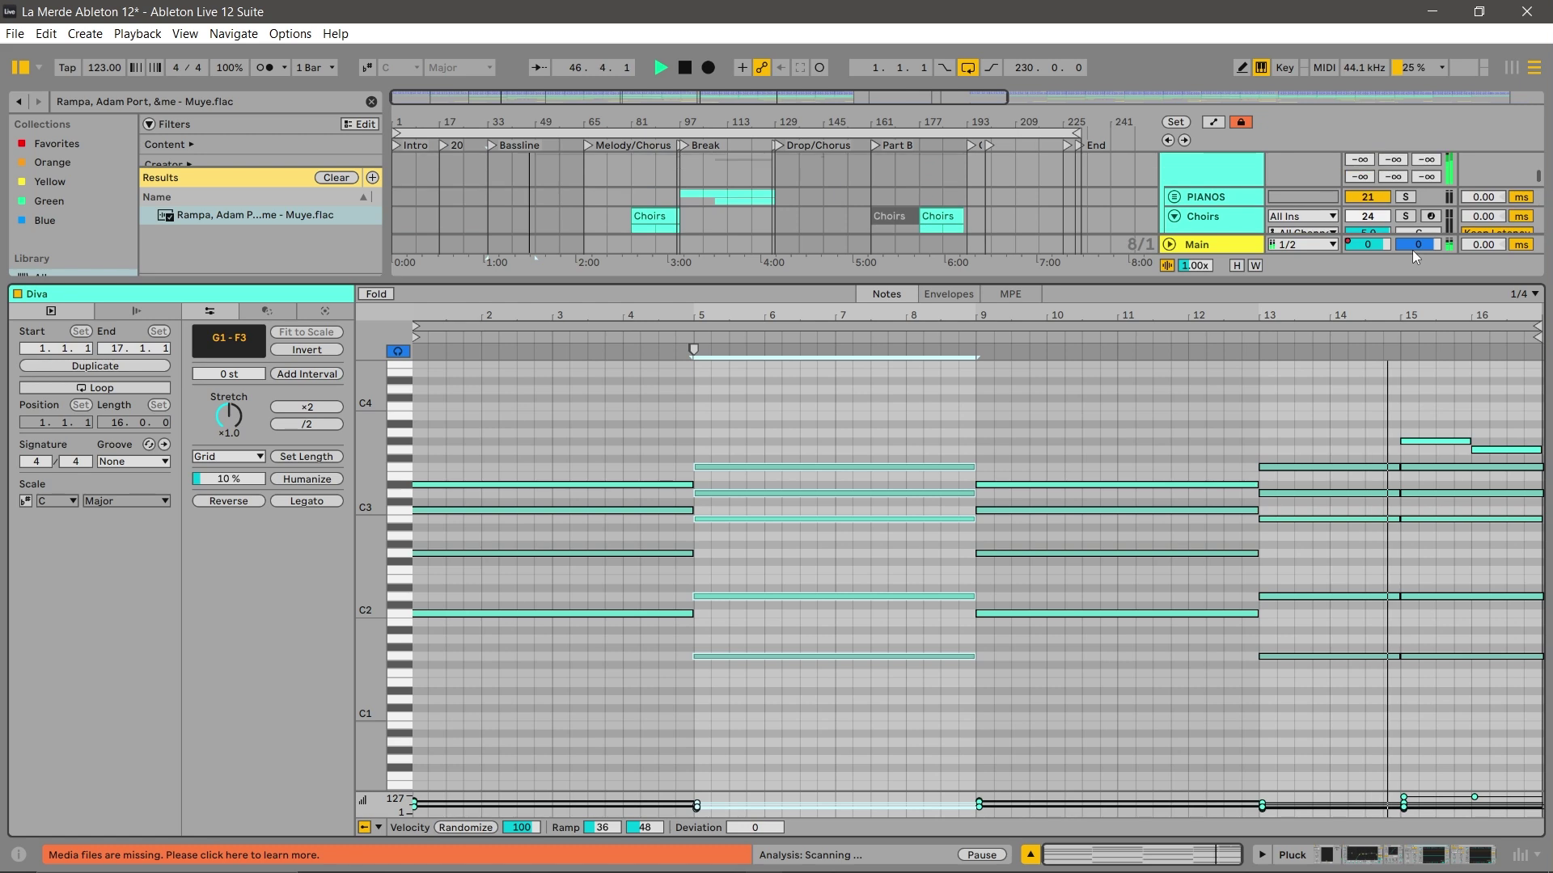
{"action": "left_click", "coordinate": [1406, 855]}
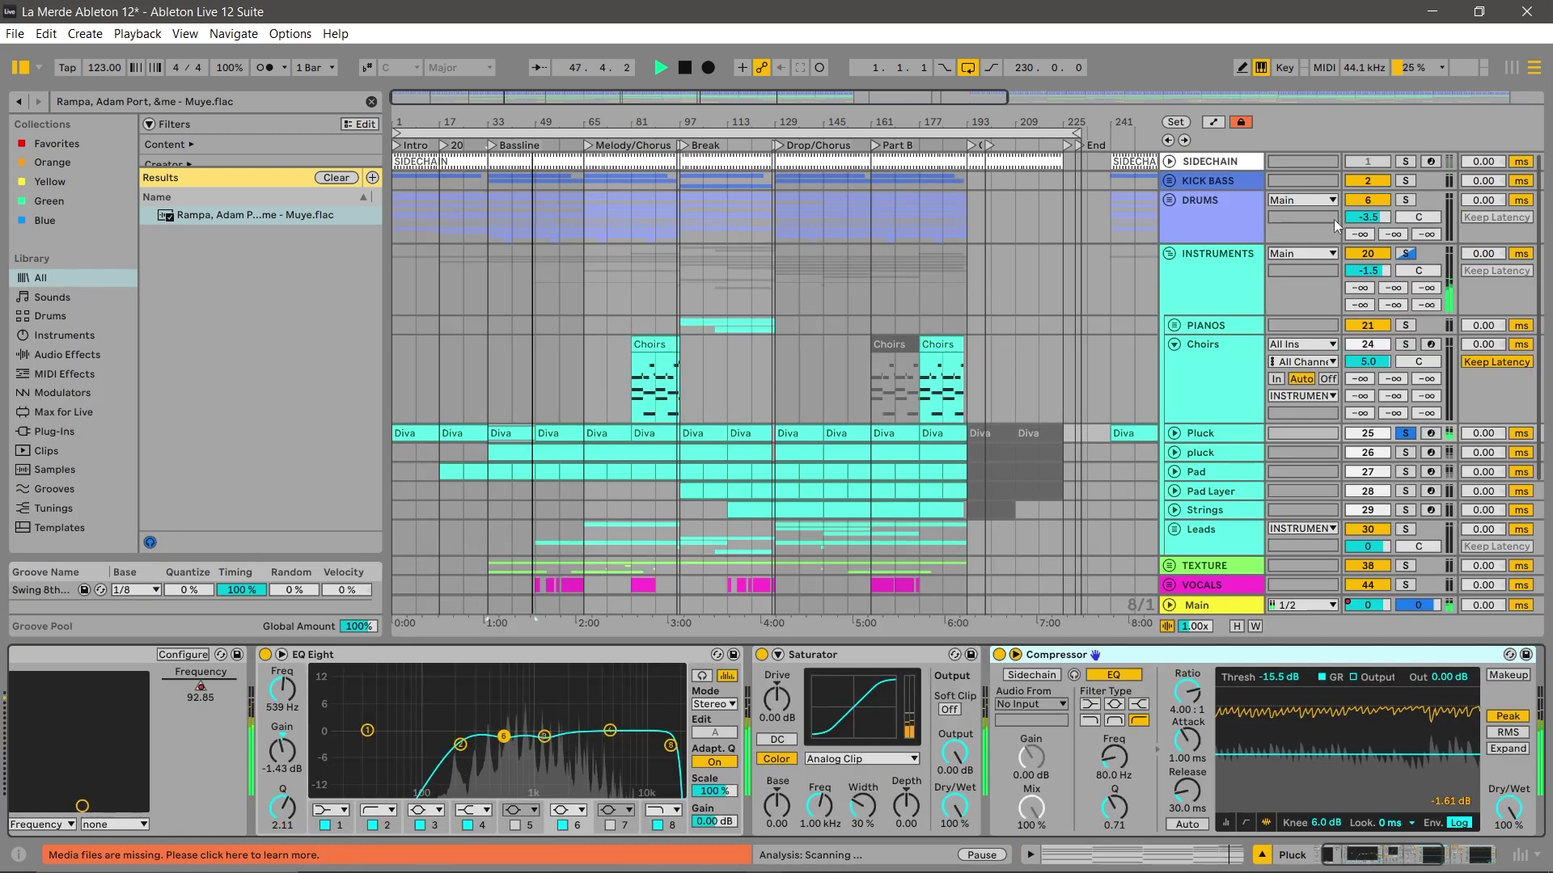
Solo the second pluck track in place of Pluck, play from the Bassline section and add the Pad track.
{"action": "left_click", "coordinate": [1404, 436]}
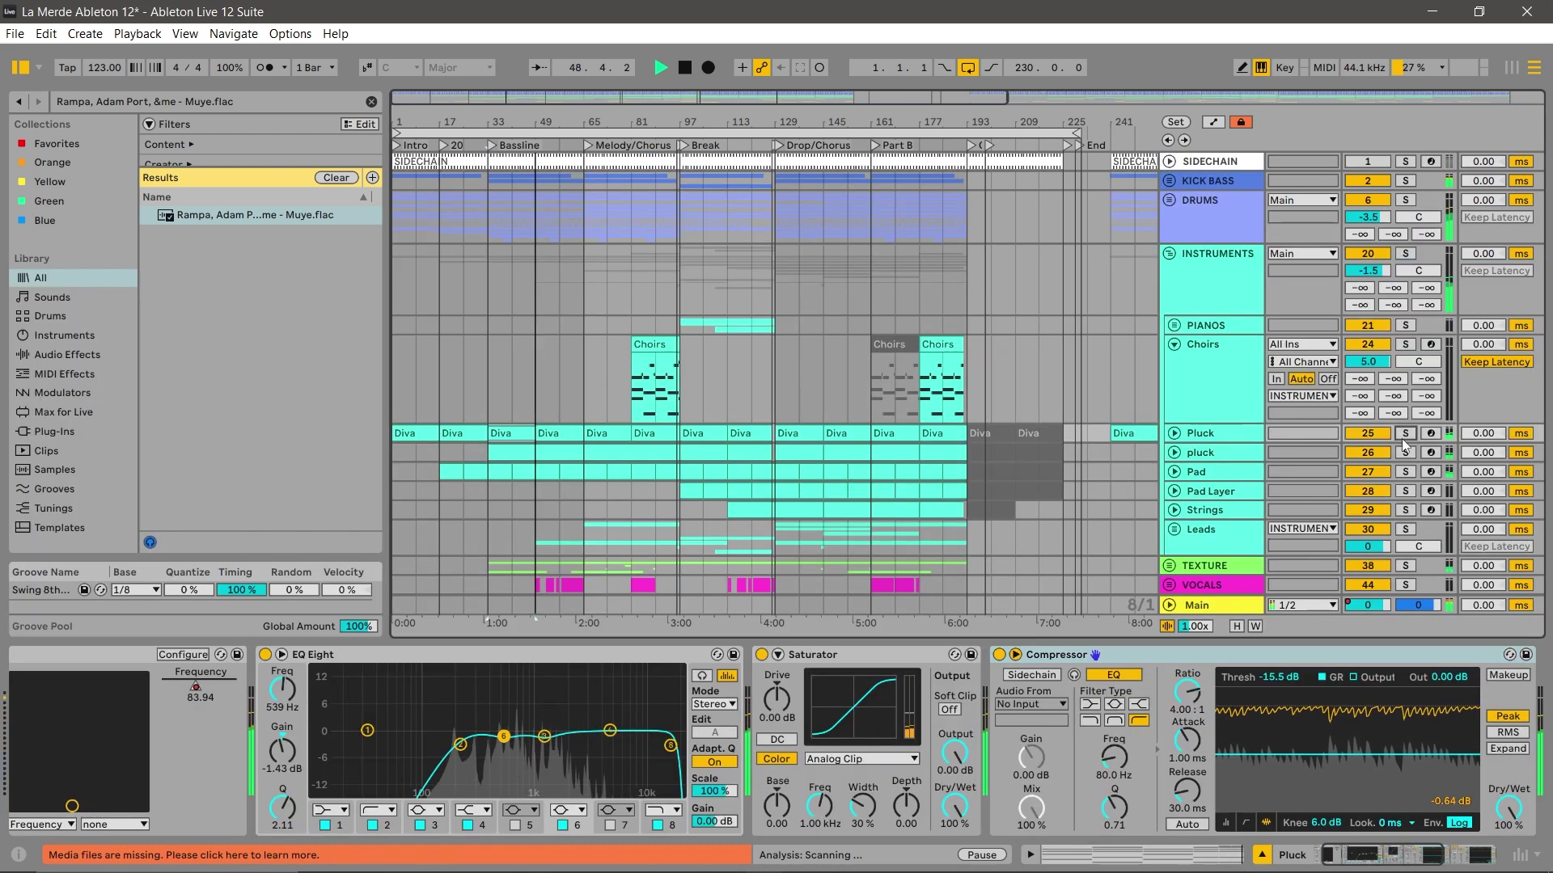
{"action": "key", "text": "space"}
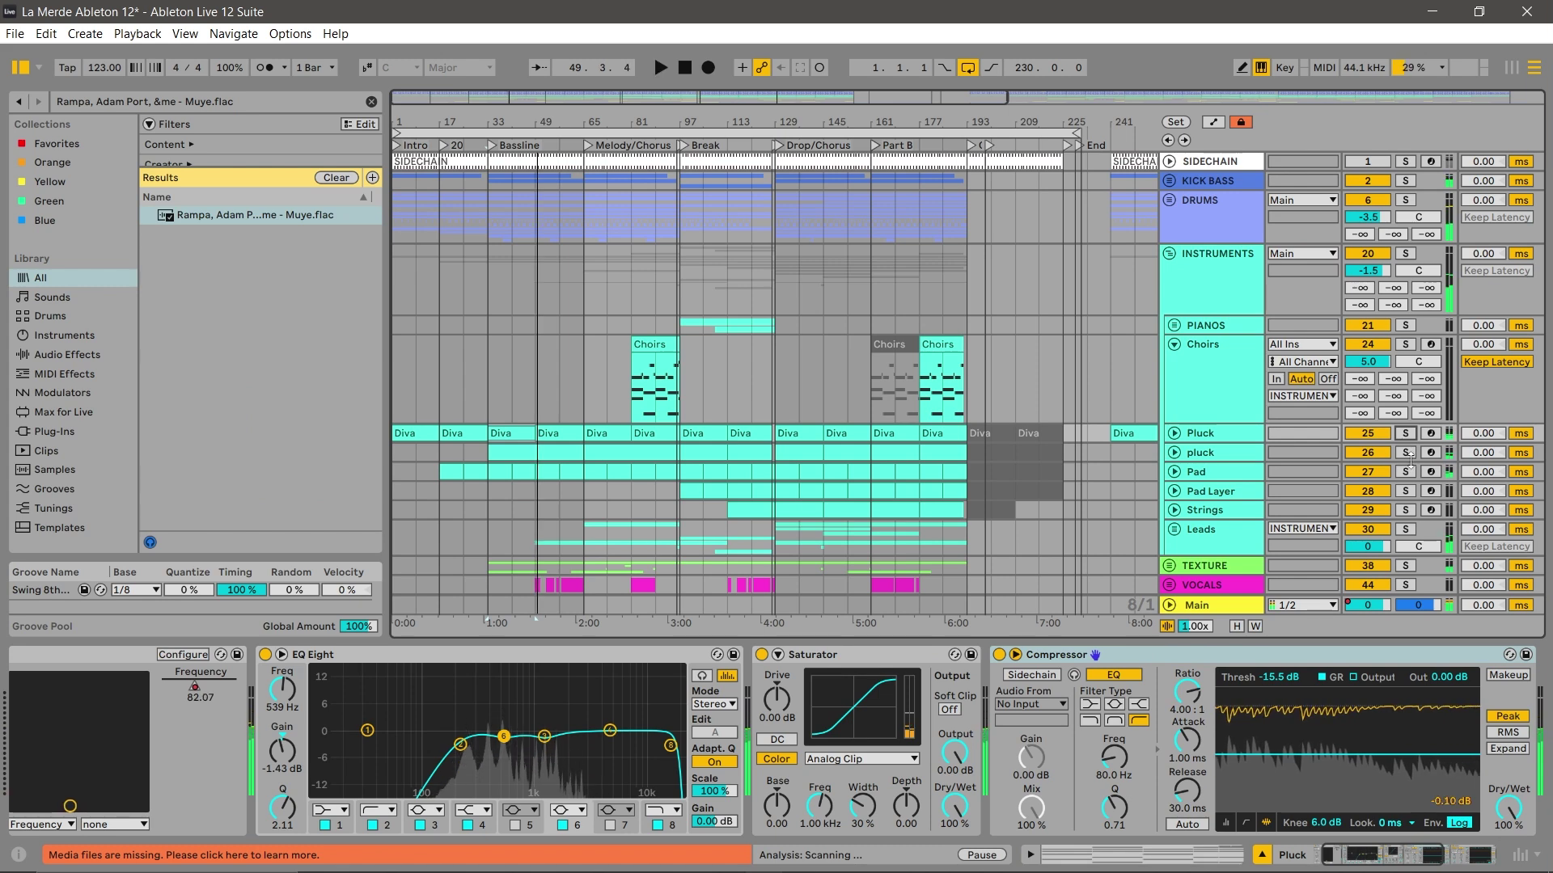
{"action": "left_click", "coordinate": [1405, 453]}
{"action": "scroll", "coordinate": [554, 333], "scroll_direction": "down", "scroll_amount": 1}
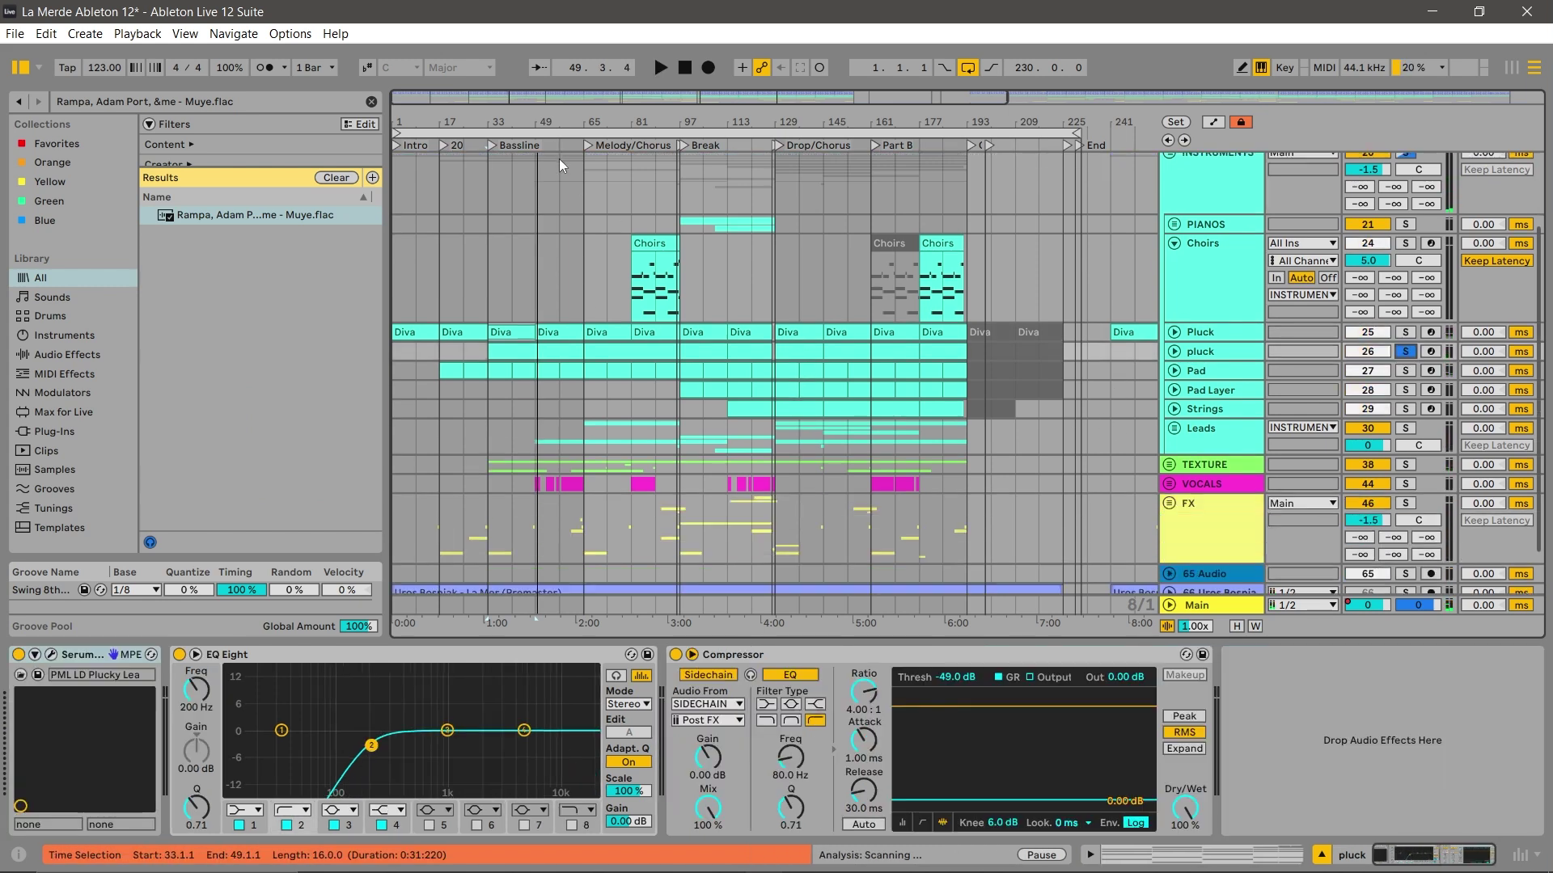
{"action": "scroll", "coordinate": [1550, 459], "scroll_direction": "down", "scroll_amount": 1}
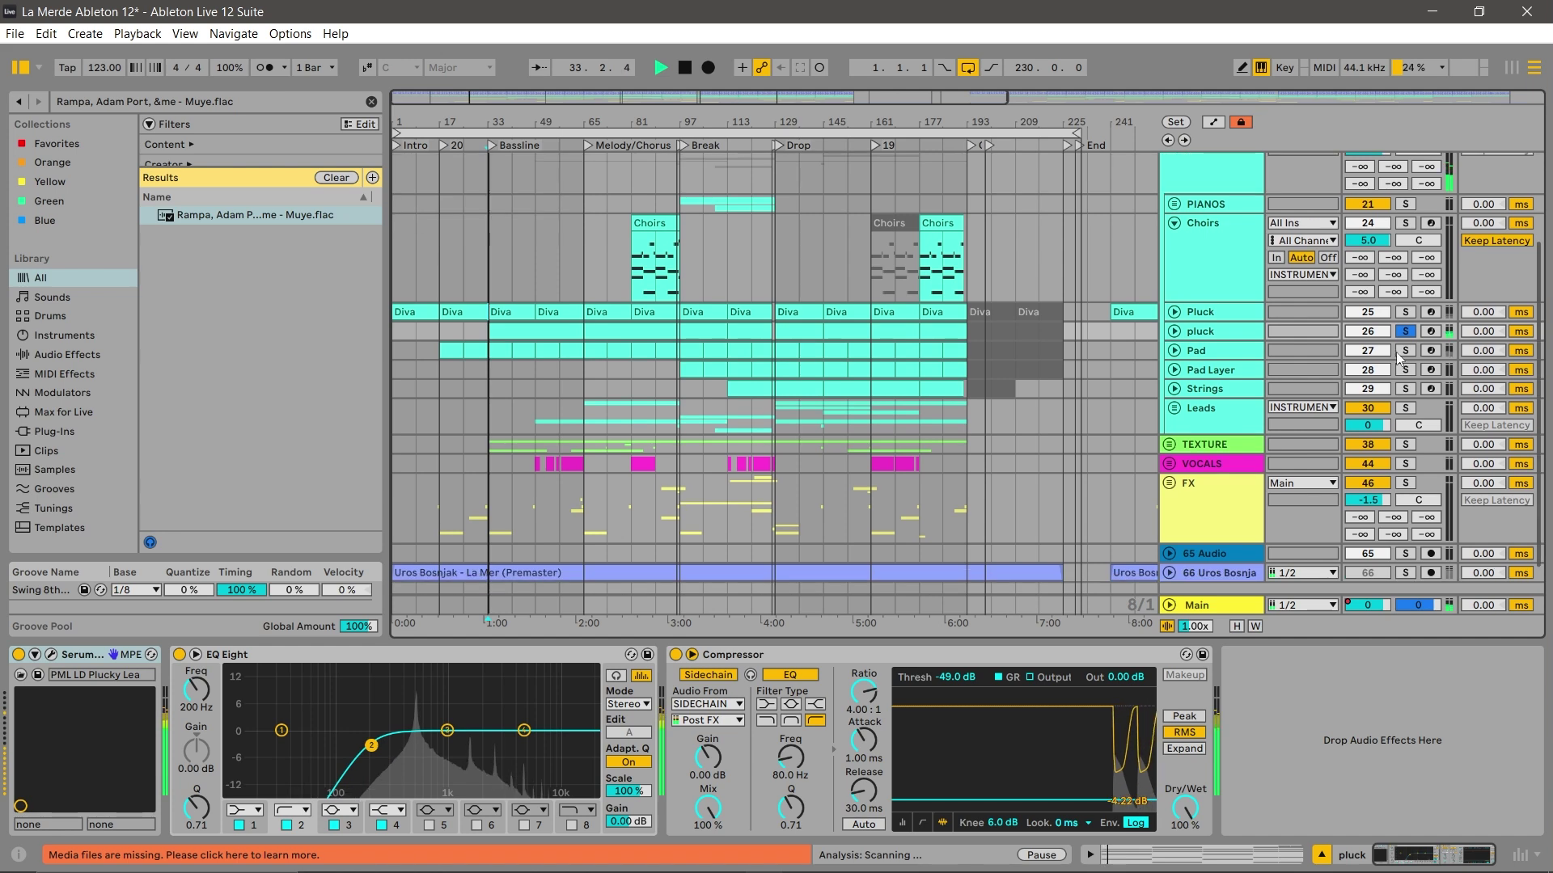
{"action": "left_click", "coordinate": [1407, 353]}
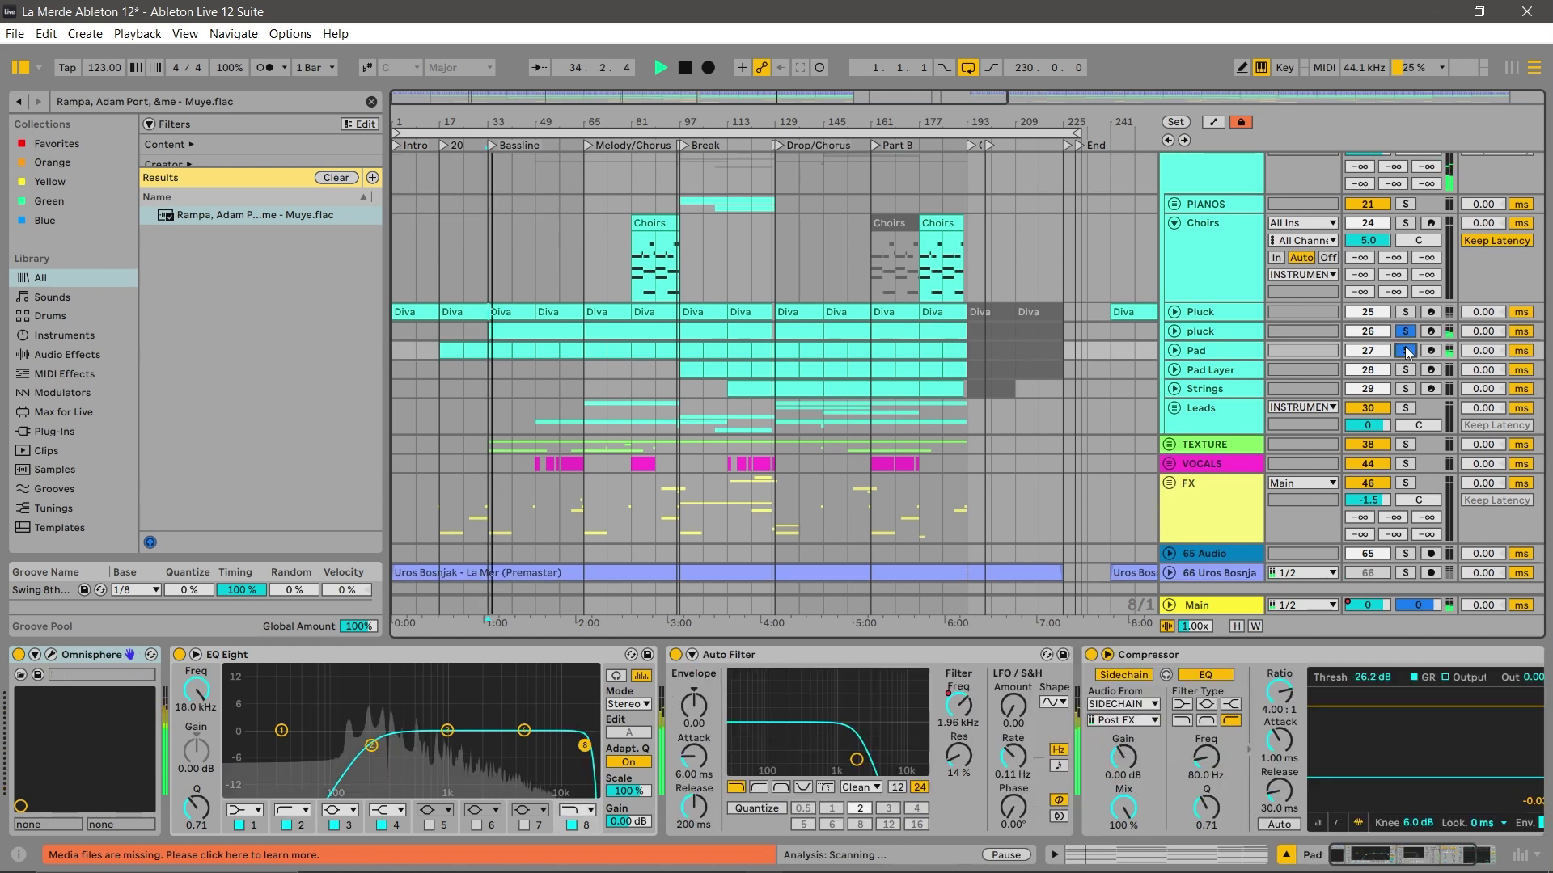
Open the Pad clip near the start of the Bassline section and examine its two chords with playback stopped.
{"action": "double_click", "coordinate": [511, 350]}
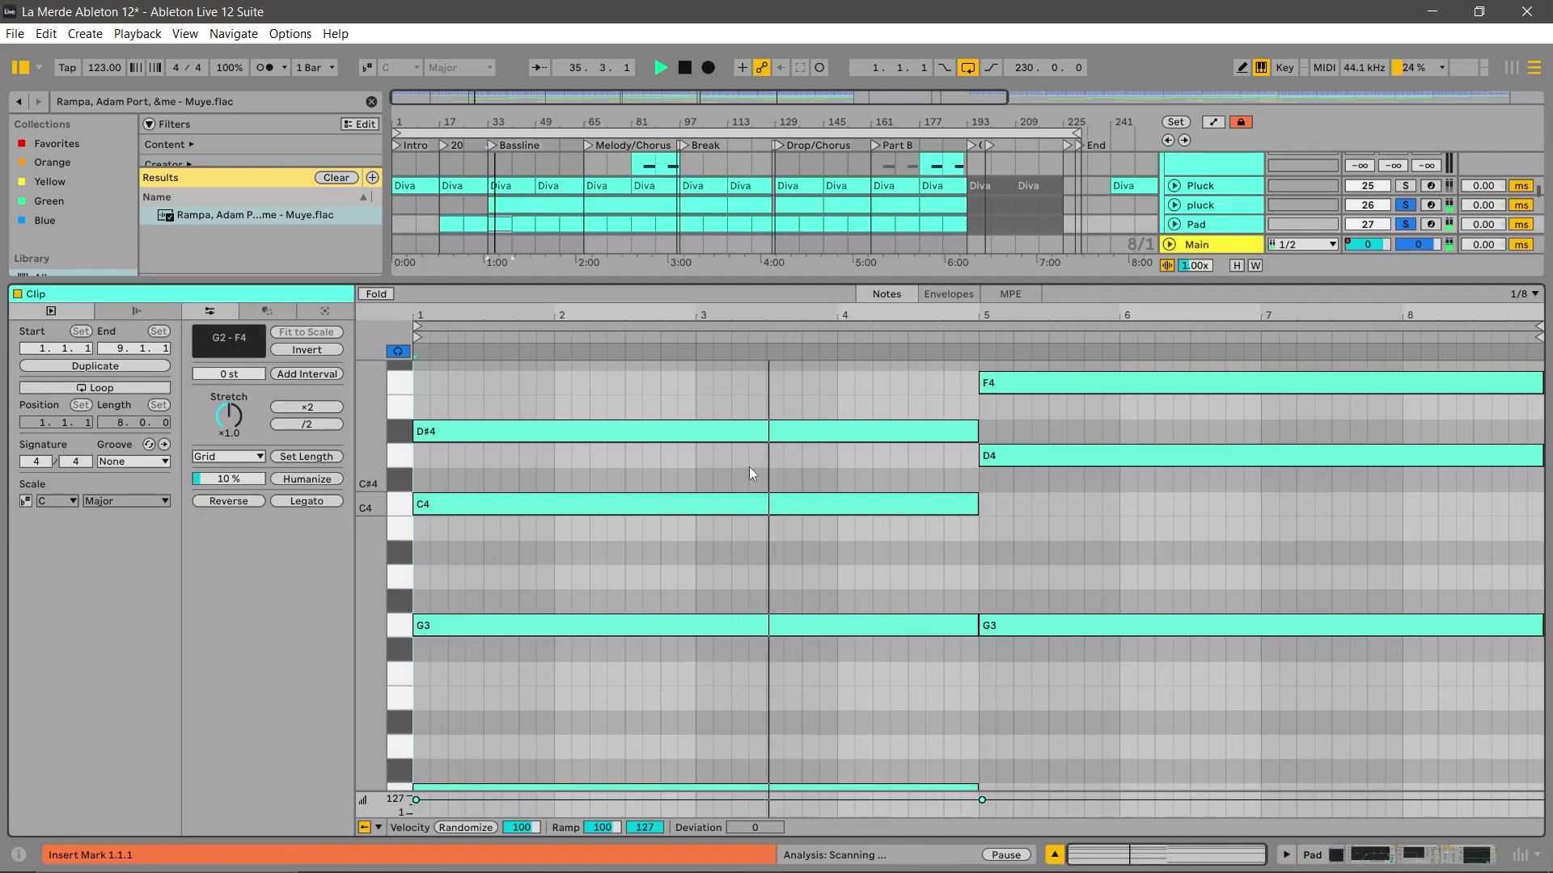
{"action": "scroll", "coordinate": [696, 472], "scroll_direction": "up", "scroll_amount": 1}
{"action": "left_click_drag", "start_coordinate": [374, 509], "coordinate": [328, 511]}
{"action": "left_click", "coordinate": [737, 708]}
{"action": "key", "text": "space"}
{"action": "left_click_drag", "start_coordinate": [1035, 715], "coordinate": [1101, 327]}
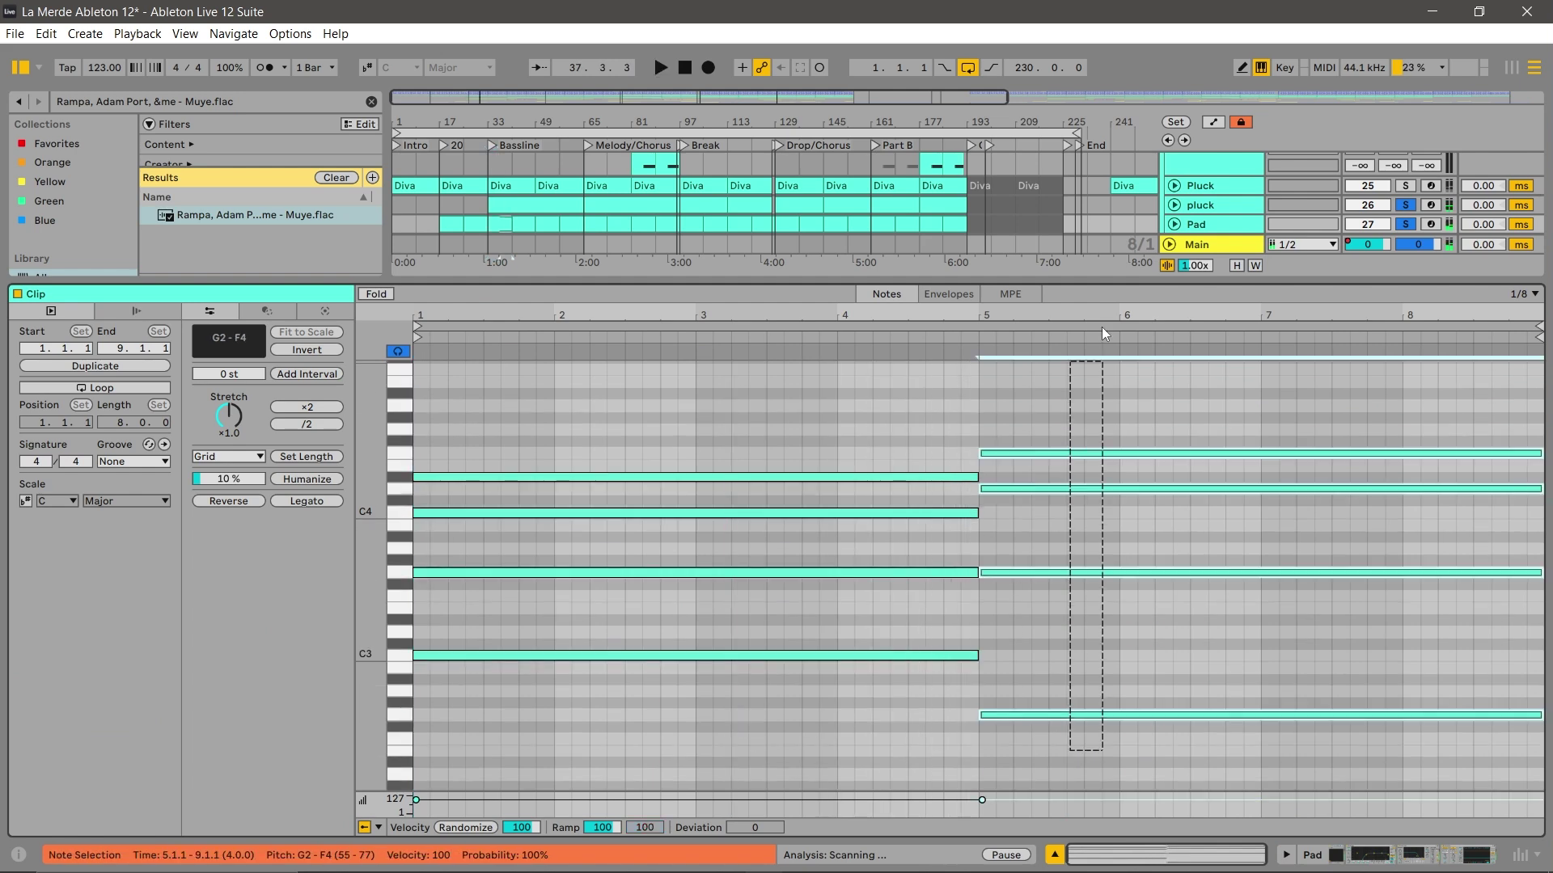
{"action": "left_click", "coordinate": [1350, 852]}
Add the Pad Layer track to the solo during playback from the Break section, and isolate it from the other instruments.
{"action": "scroll", "coordinate": [1355, 390], "scroll_direction": "down", "scroll_amount": 2}
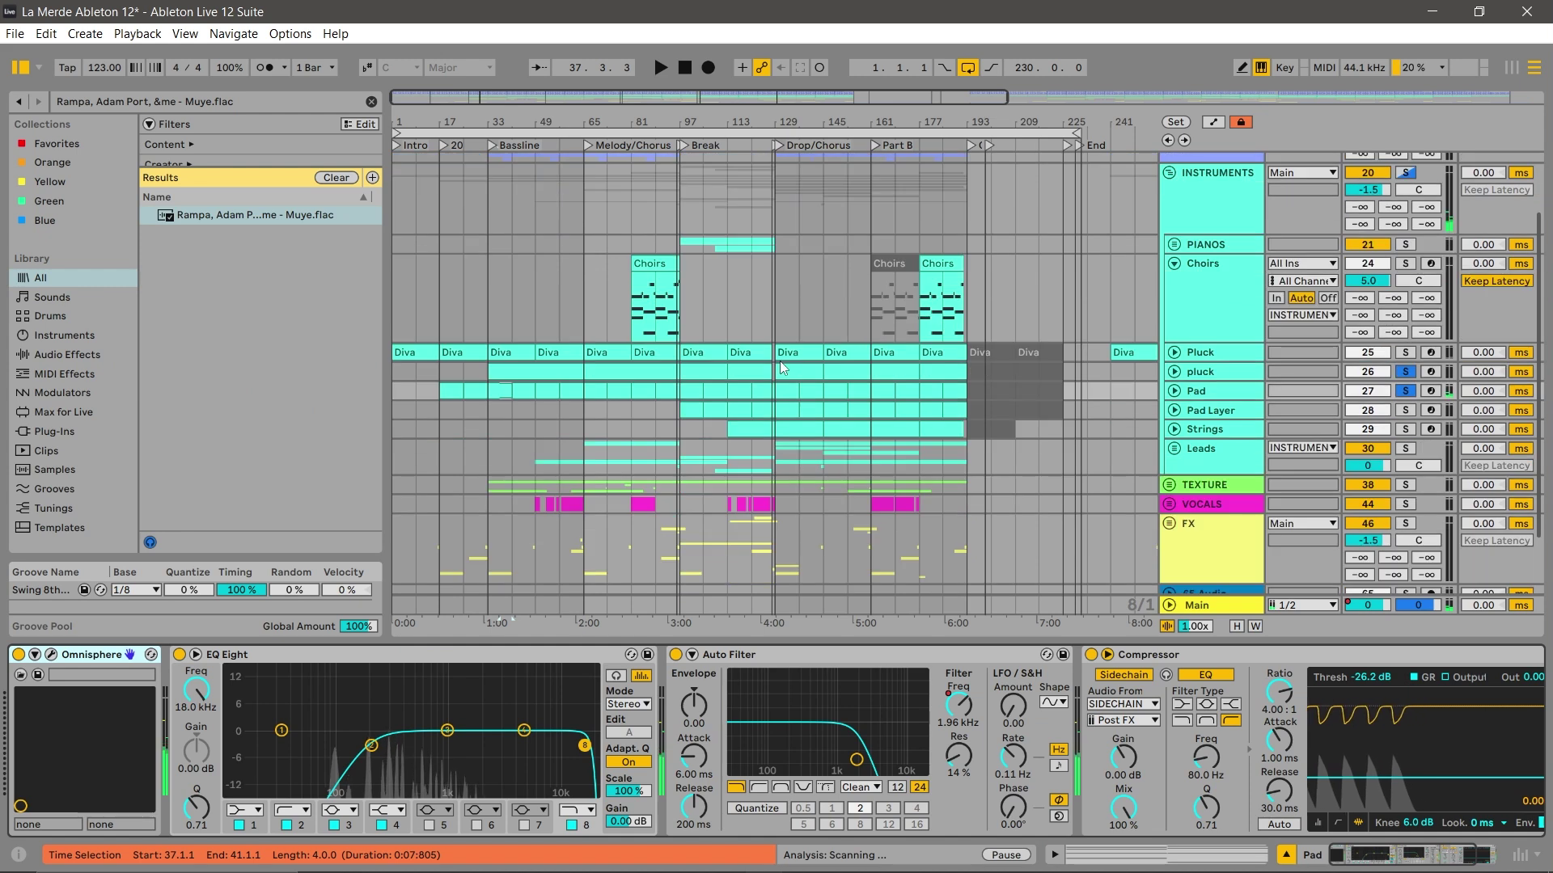
{"action": "scroll", "coordinate": [1355, 391], "scroll_direction": "down", "scroll_amount": 1}
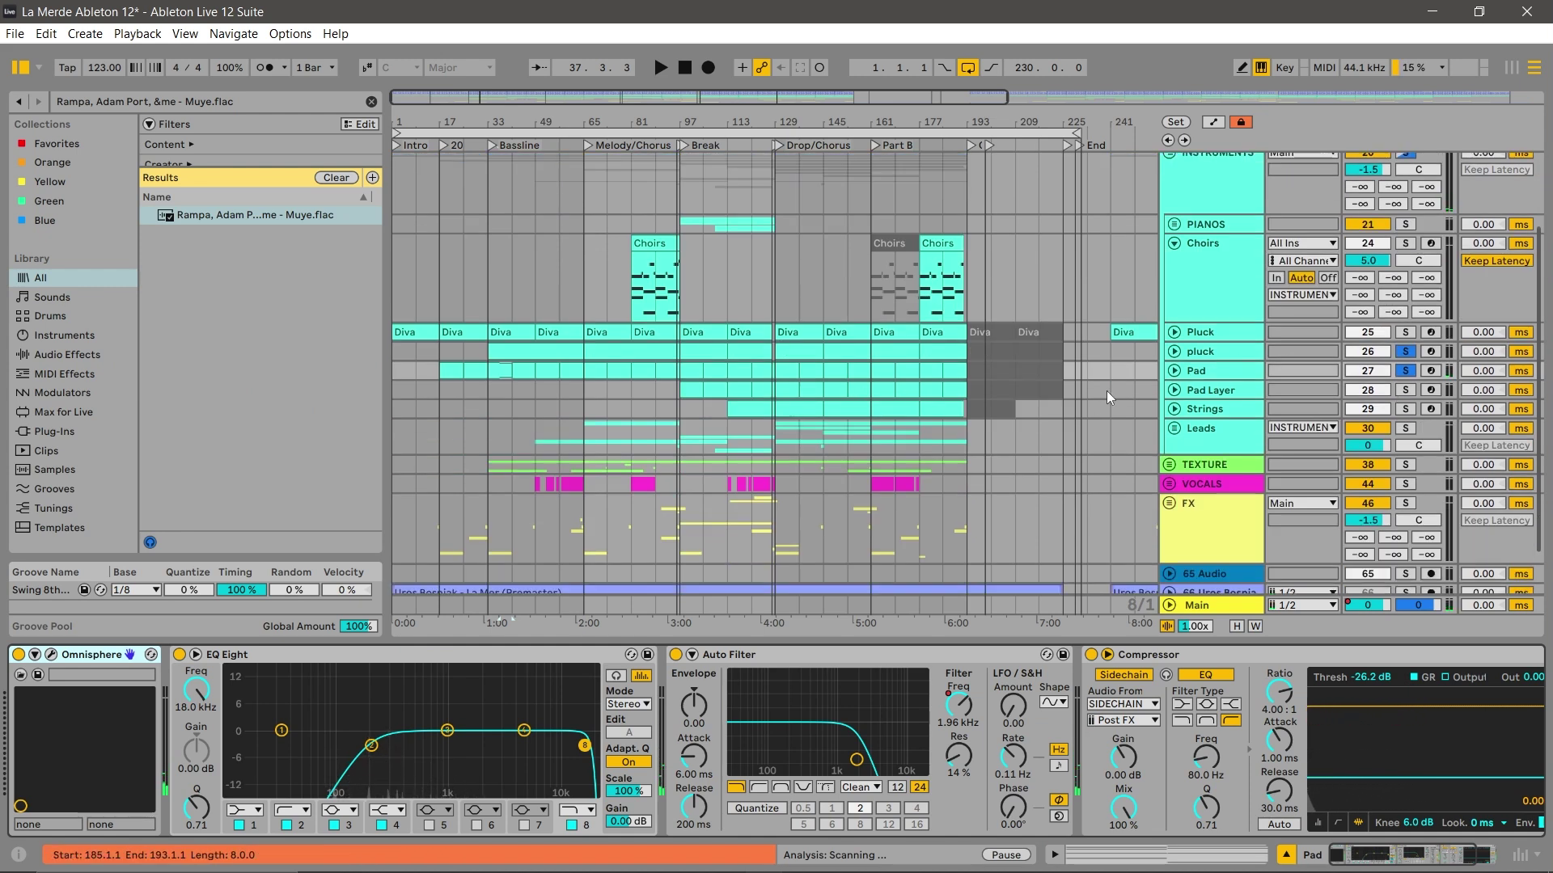
{"action": "left_click", "coordinate": [1405, 391], "text": "ctrl"}
{"action": "left_click", "coordinate": [685, 143]}
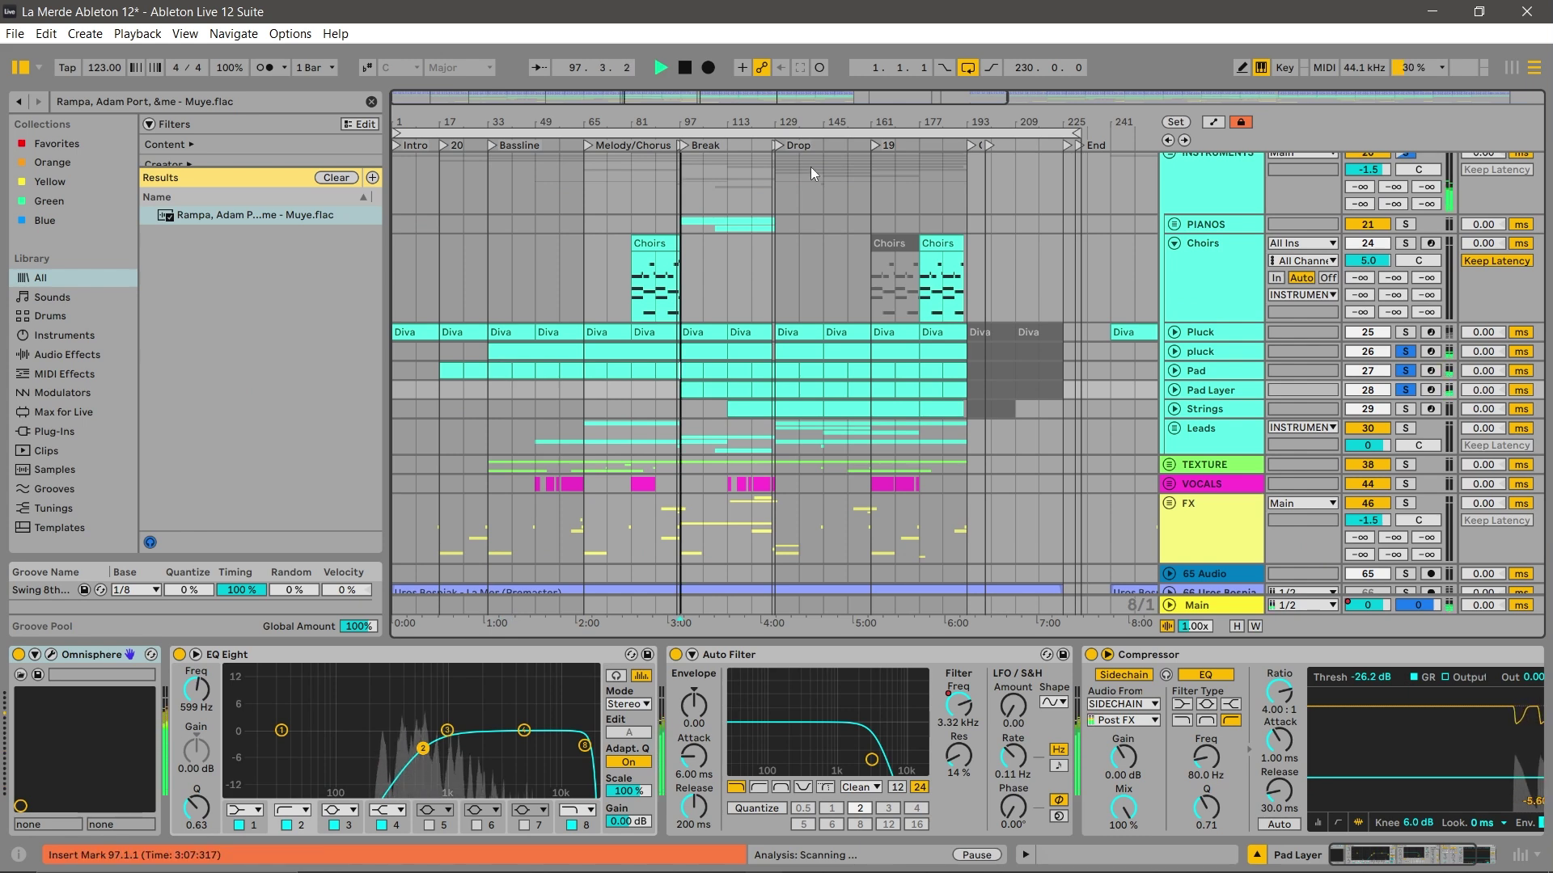
{"action": "left_click", "coordinate": [1405, 390]}
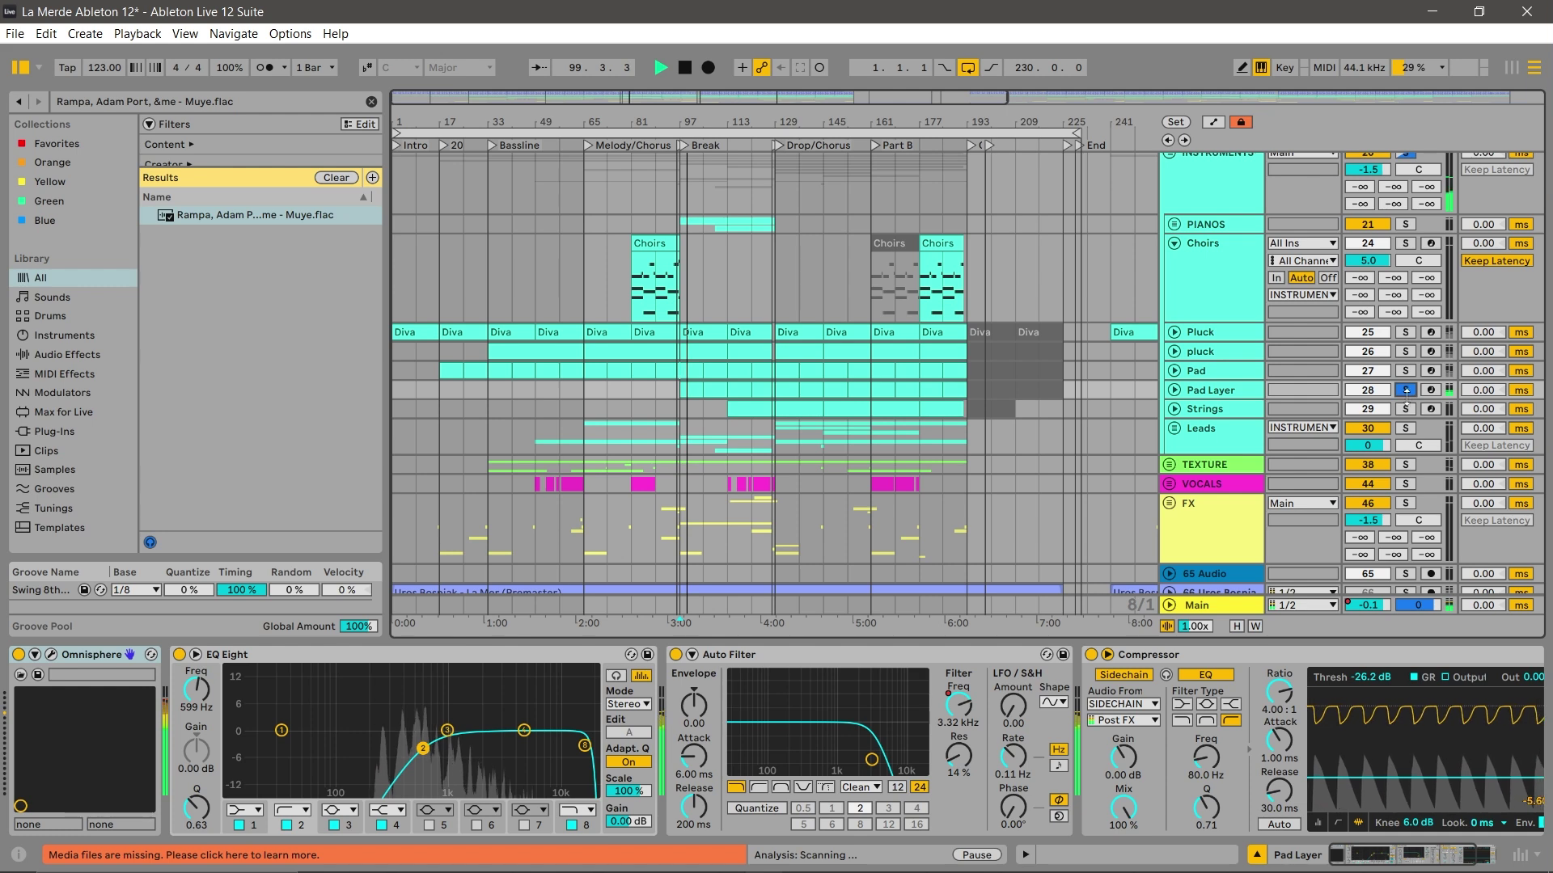
{"action": "key", "text": "space"}
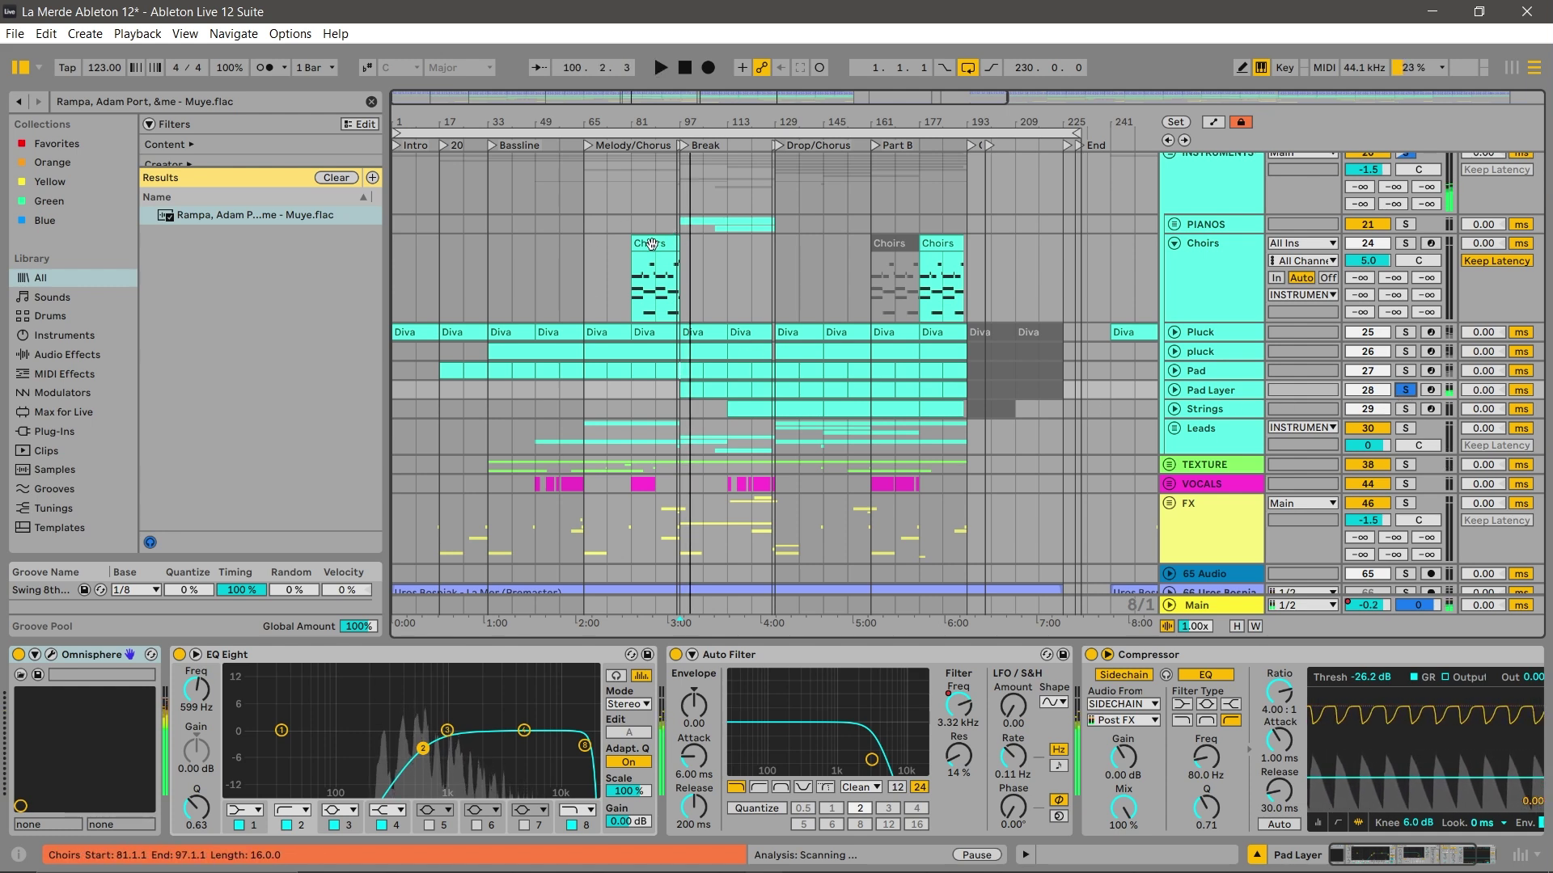
Solo the Choirs track, play it from bar 81 and examine the notes in its Choirs clip.
{"action": "left_click", "coordinate": [652, 243]}
{"action": "left_click", "coordinate": [630, 145]}
{"action": "double_click", "coordinate": [652, 244]}
{"action": "scroll", "coordinate": [630, 434], "scroll_direction": "down", "scroll_amount": 2}
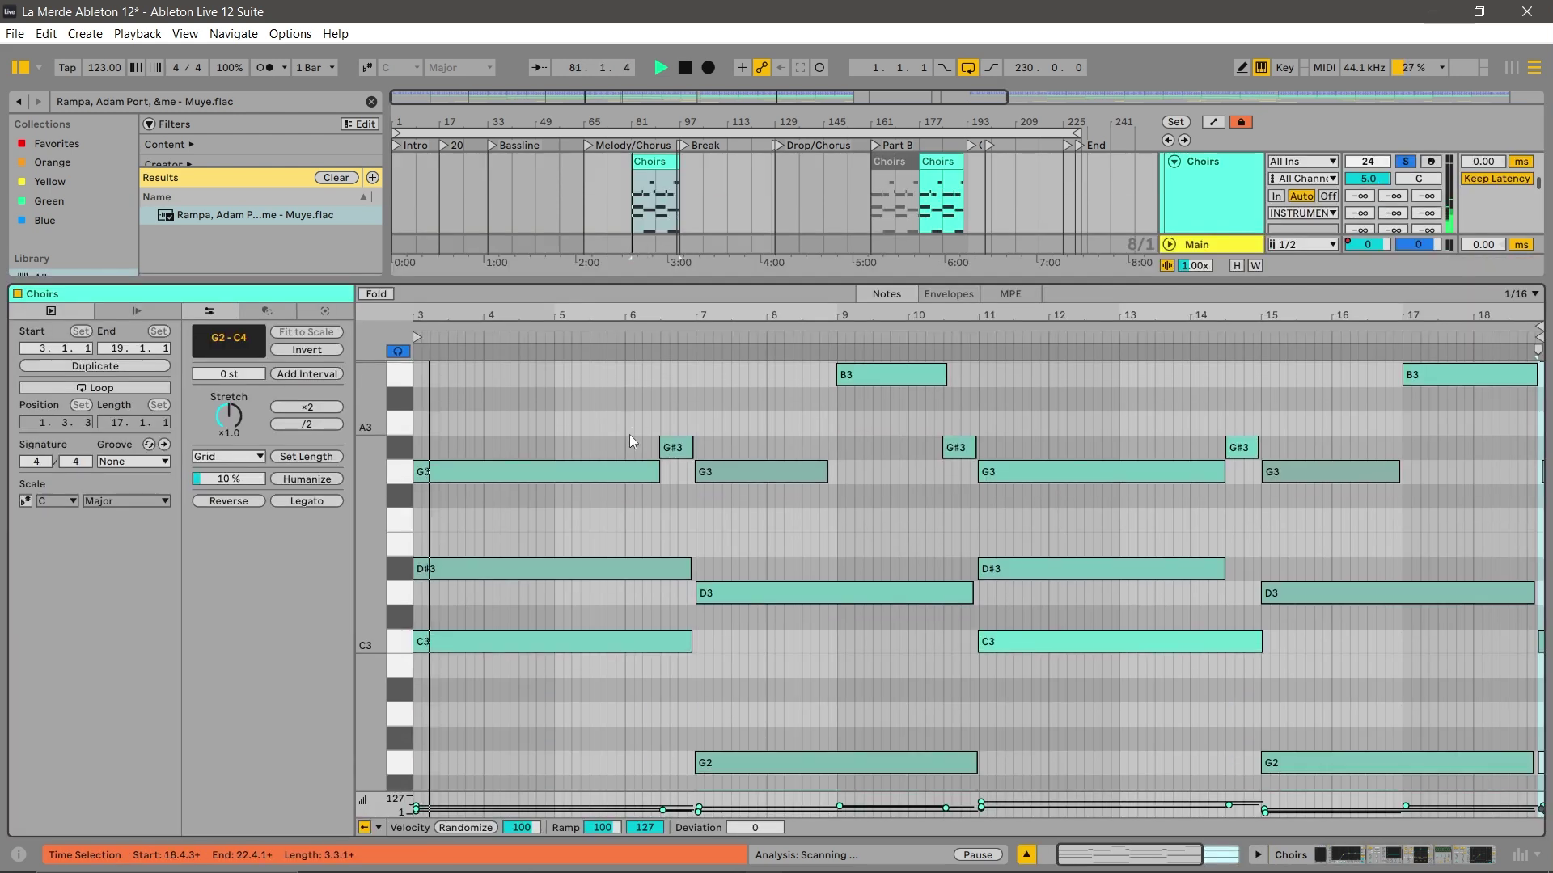
{"action": "scroll", "coordinate": [629, 434], "scroll_direction": "down", "scroll_amount": 3}
{"action": "scroll", "coordinate": [457, 430], "scroll_direction": "up", "scroll_amount": 4}
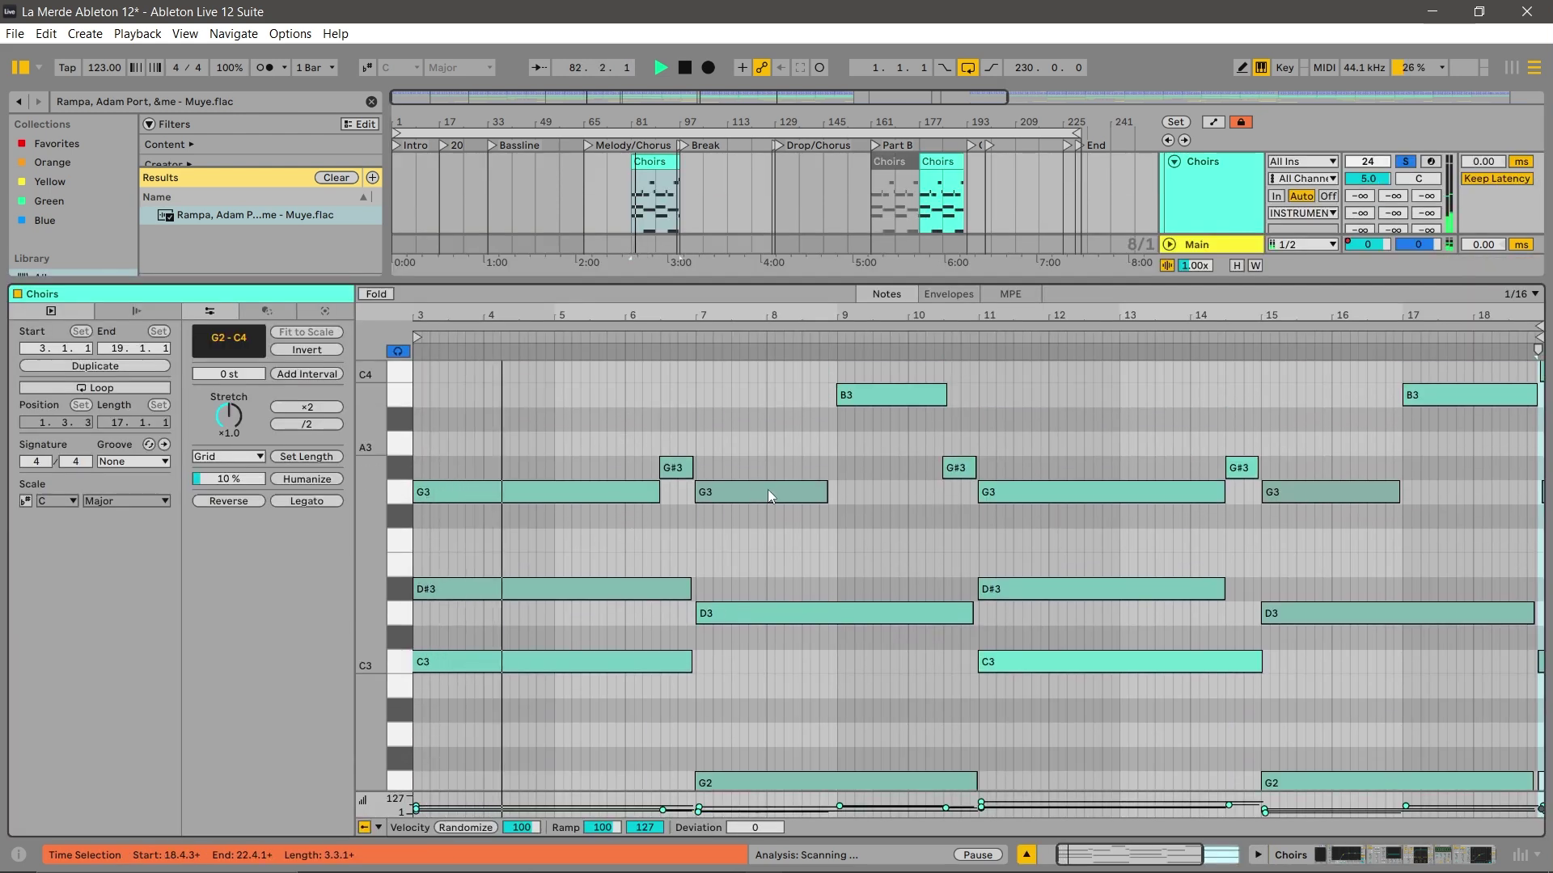
{"action": "scroll", "coordinate": [1205, 636], "scroll_direction": "down", "scroll_amount": 2}
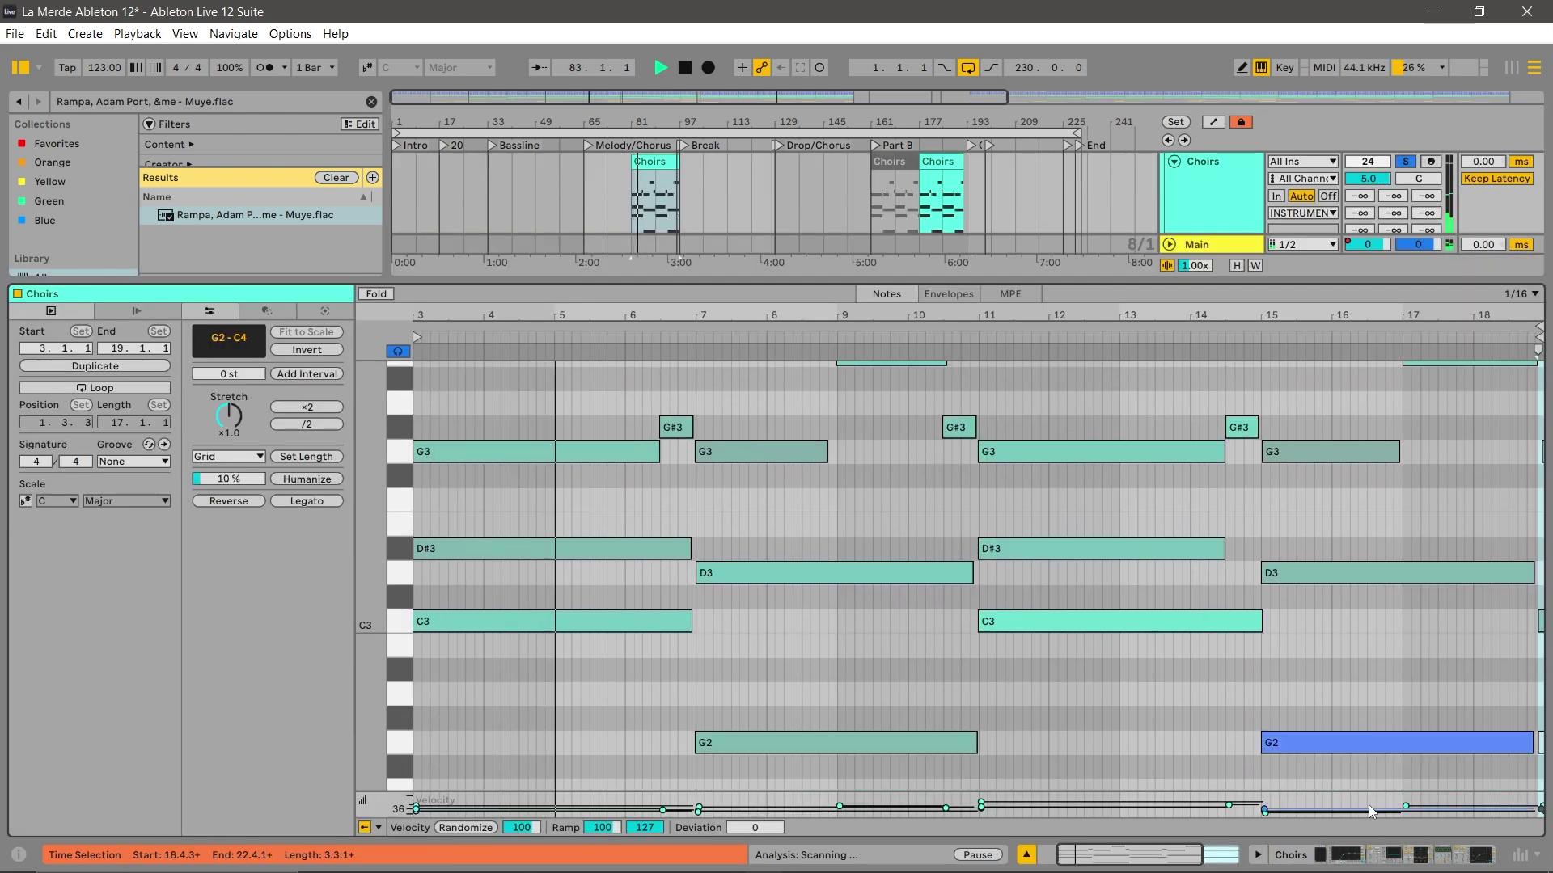
Show the Choirs track's device chain, replay its clip from bar 81 with the Gate bypassed, and switch the Gate back on.
{"action": "left_click", "coordinate": [1421, 849]}
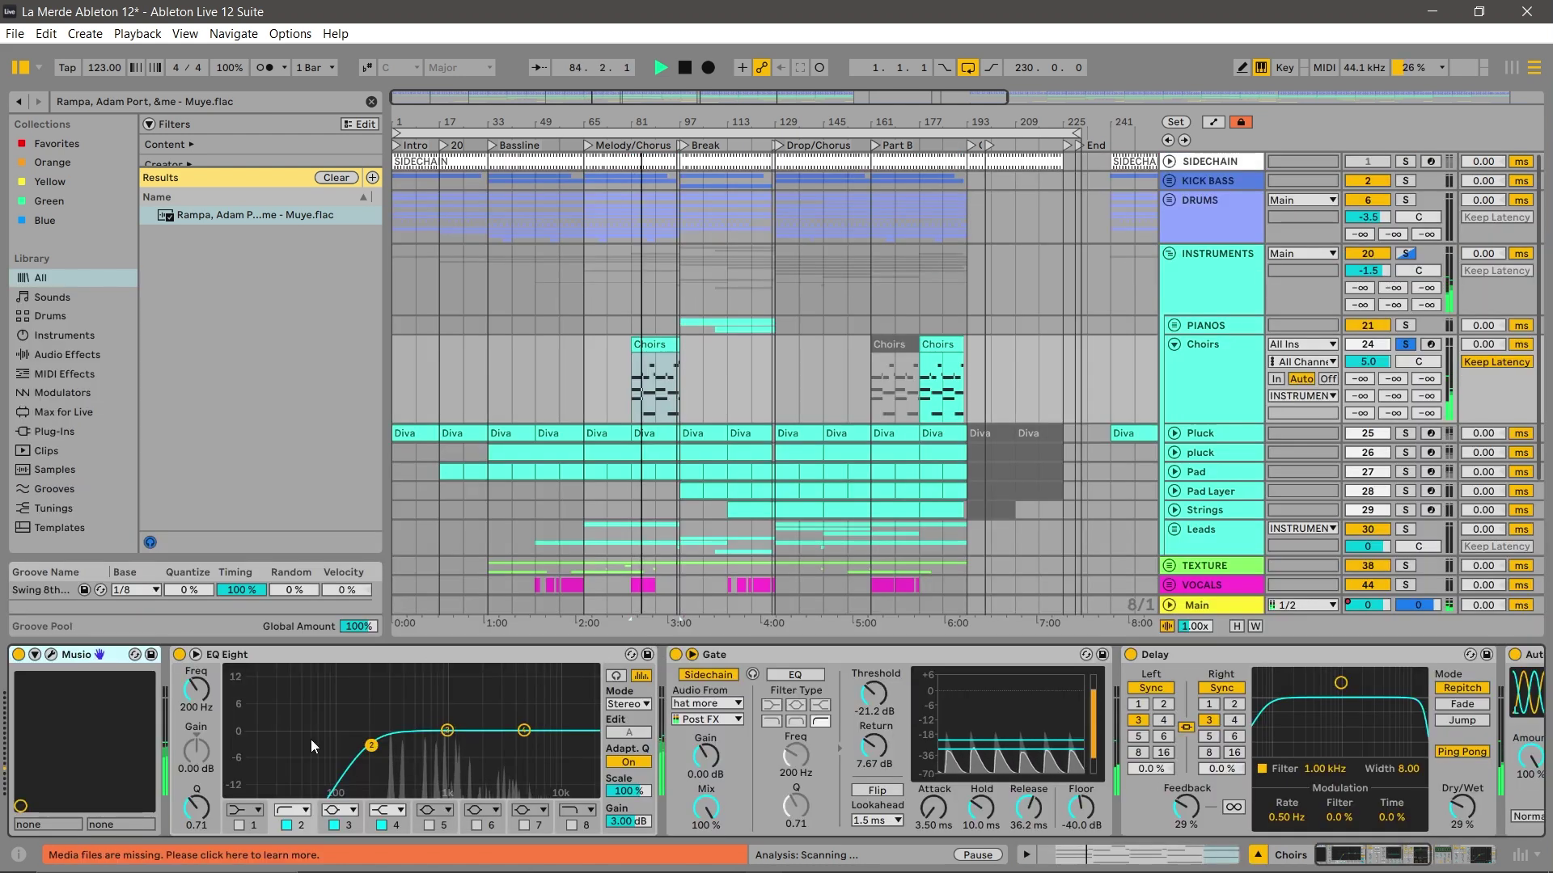
{"action": "key", "text": "space"}
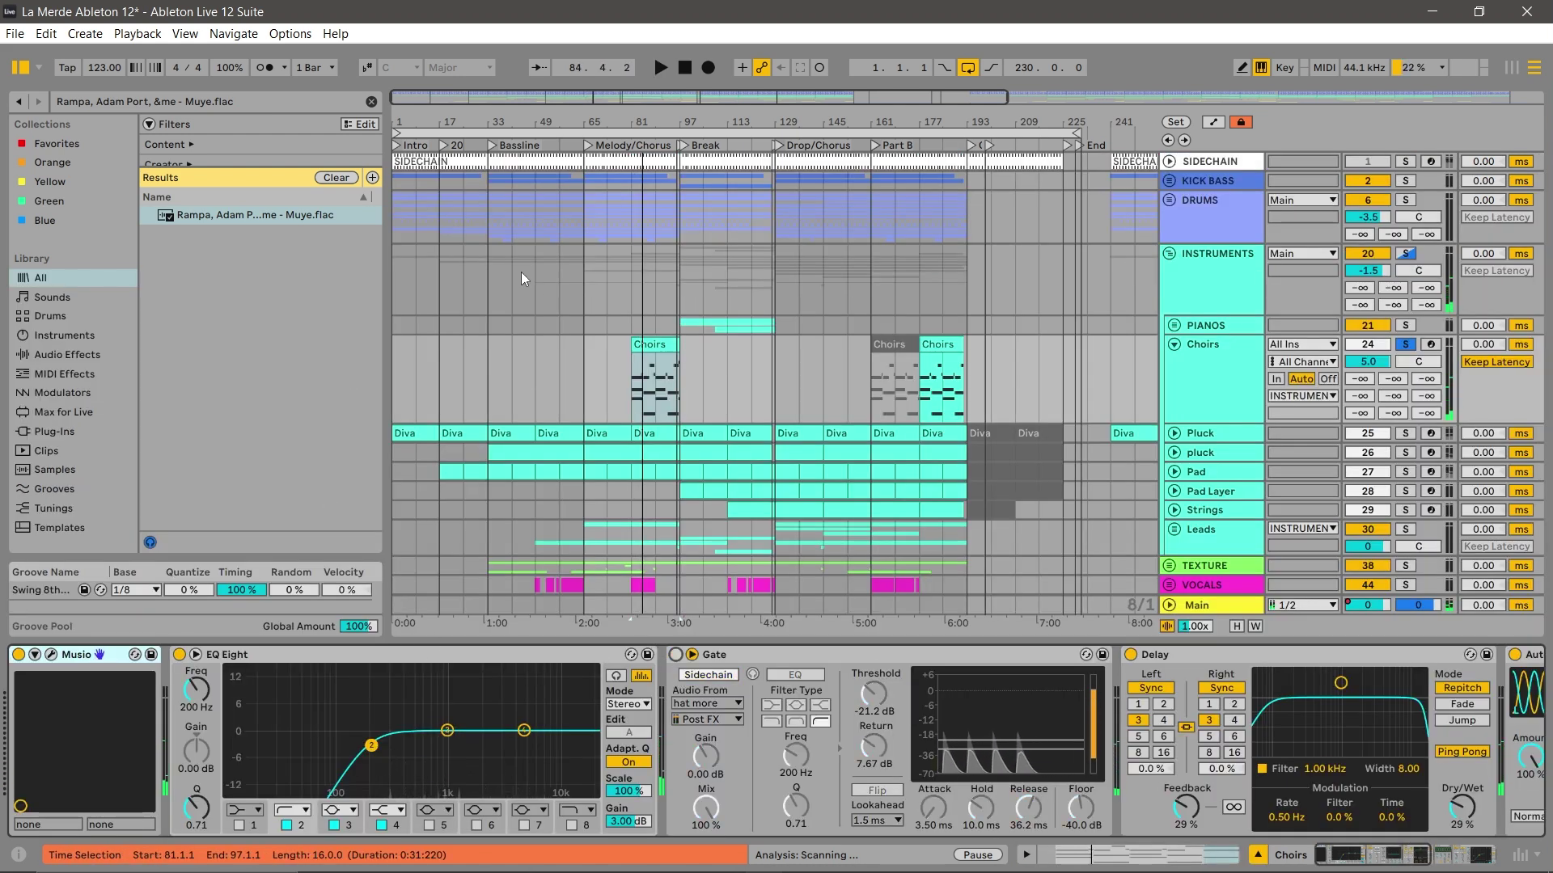
{"action": "key", "text": "z"}
{"action": "key", "text": "space"}
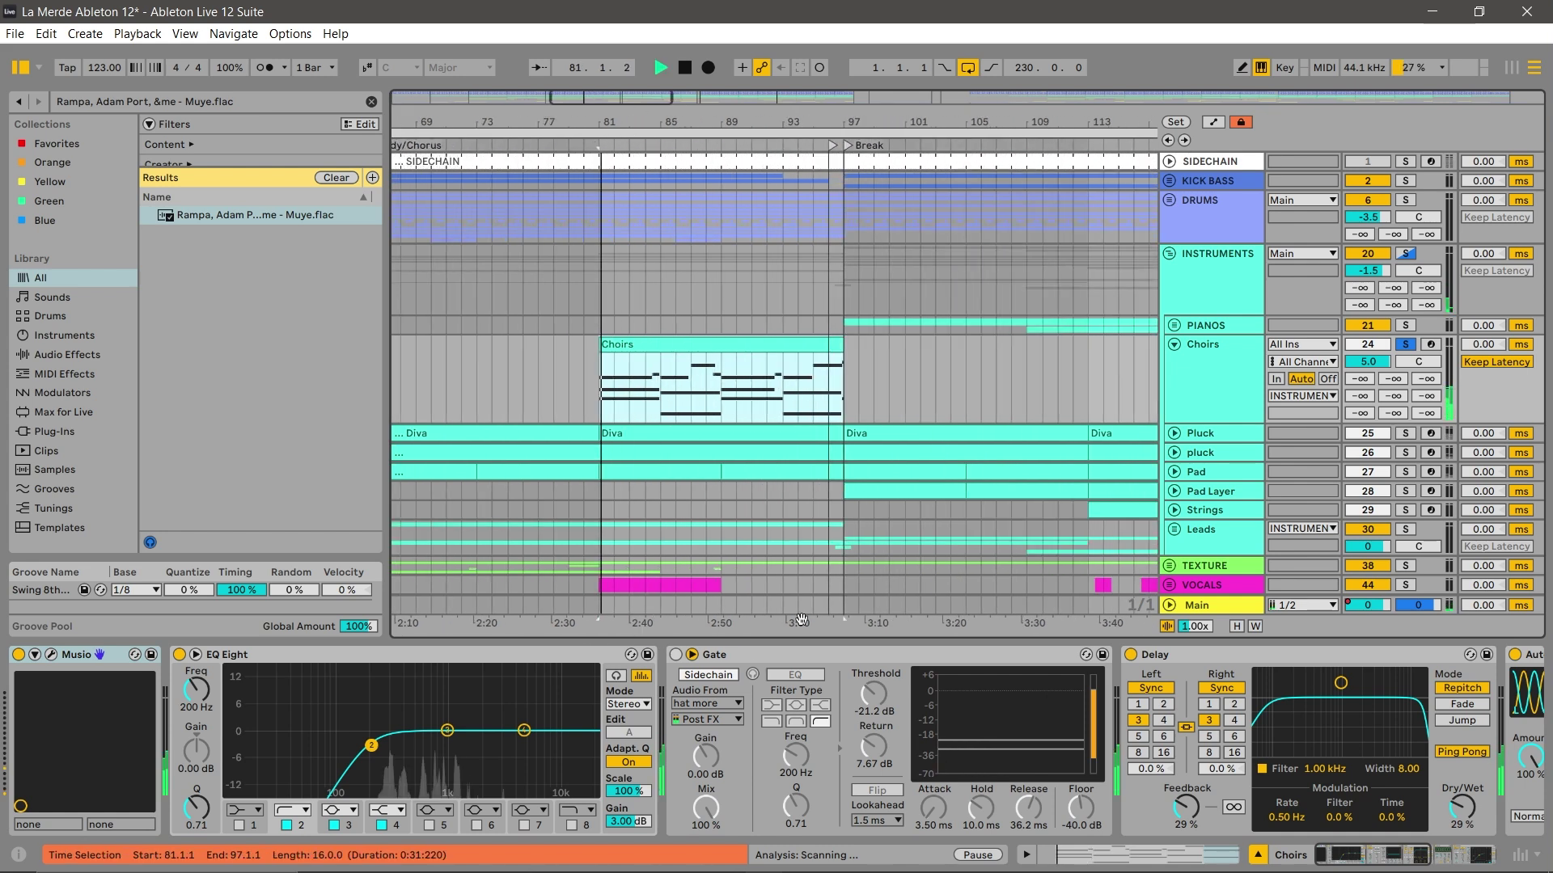
{"action": "left_click", "coordinate": [676, 656]}
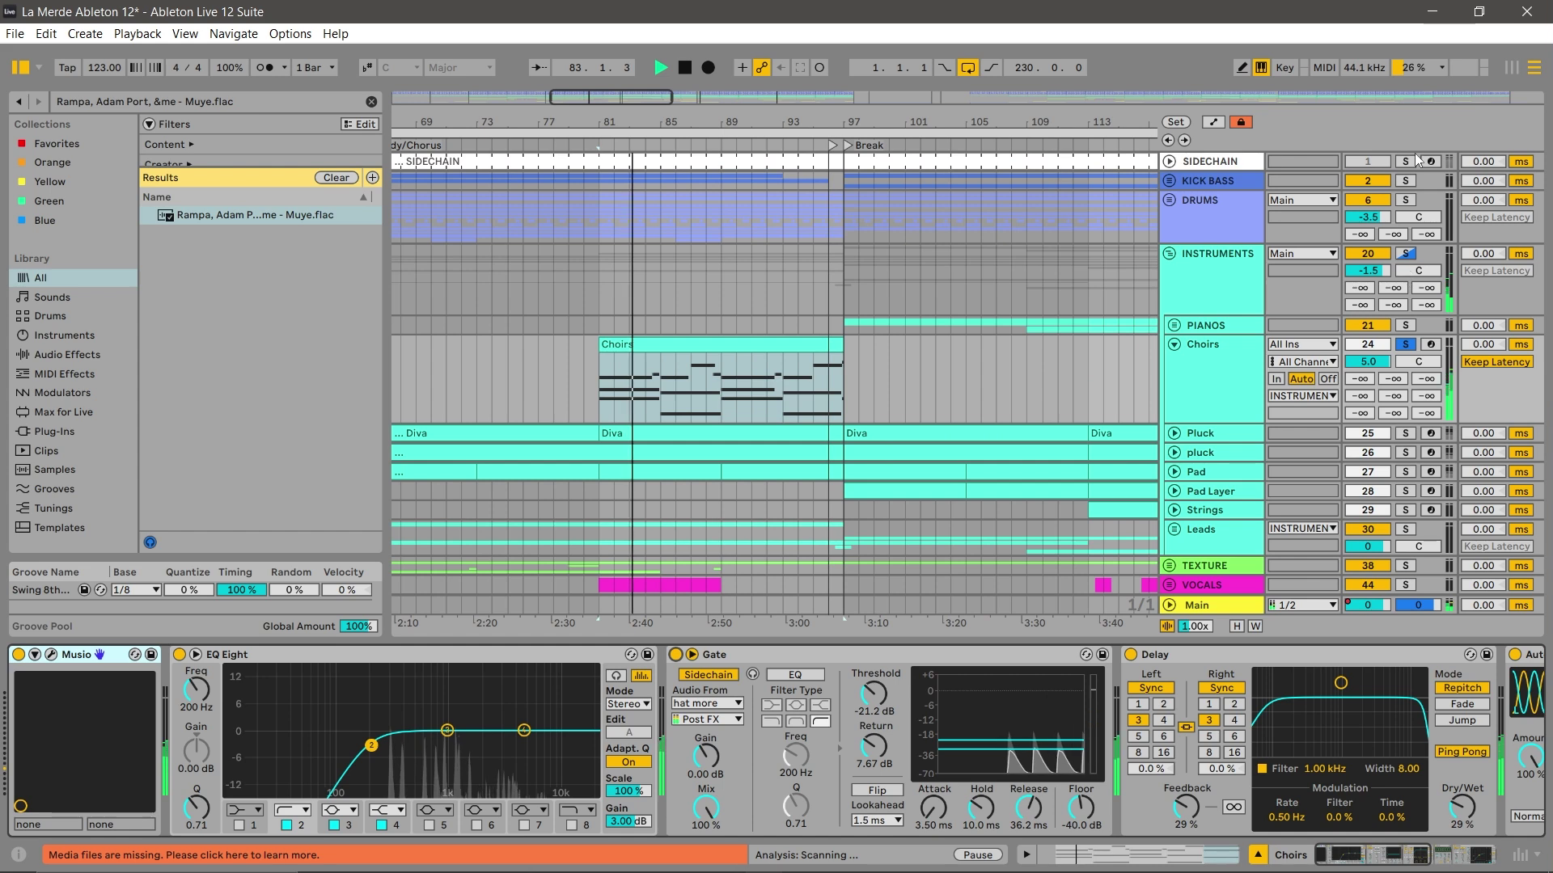
Add the DRUMS, KICK BASS and whole INSTRUMENTS groups to the solo during playback, and stop playback.
{"action": "left_click", "coordinate": [1405, 200], "text": "ctrl"}
{"action": "left_click", "coordinate": [1405, 181], "text": "ctrl"}
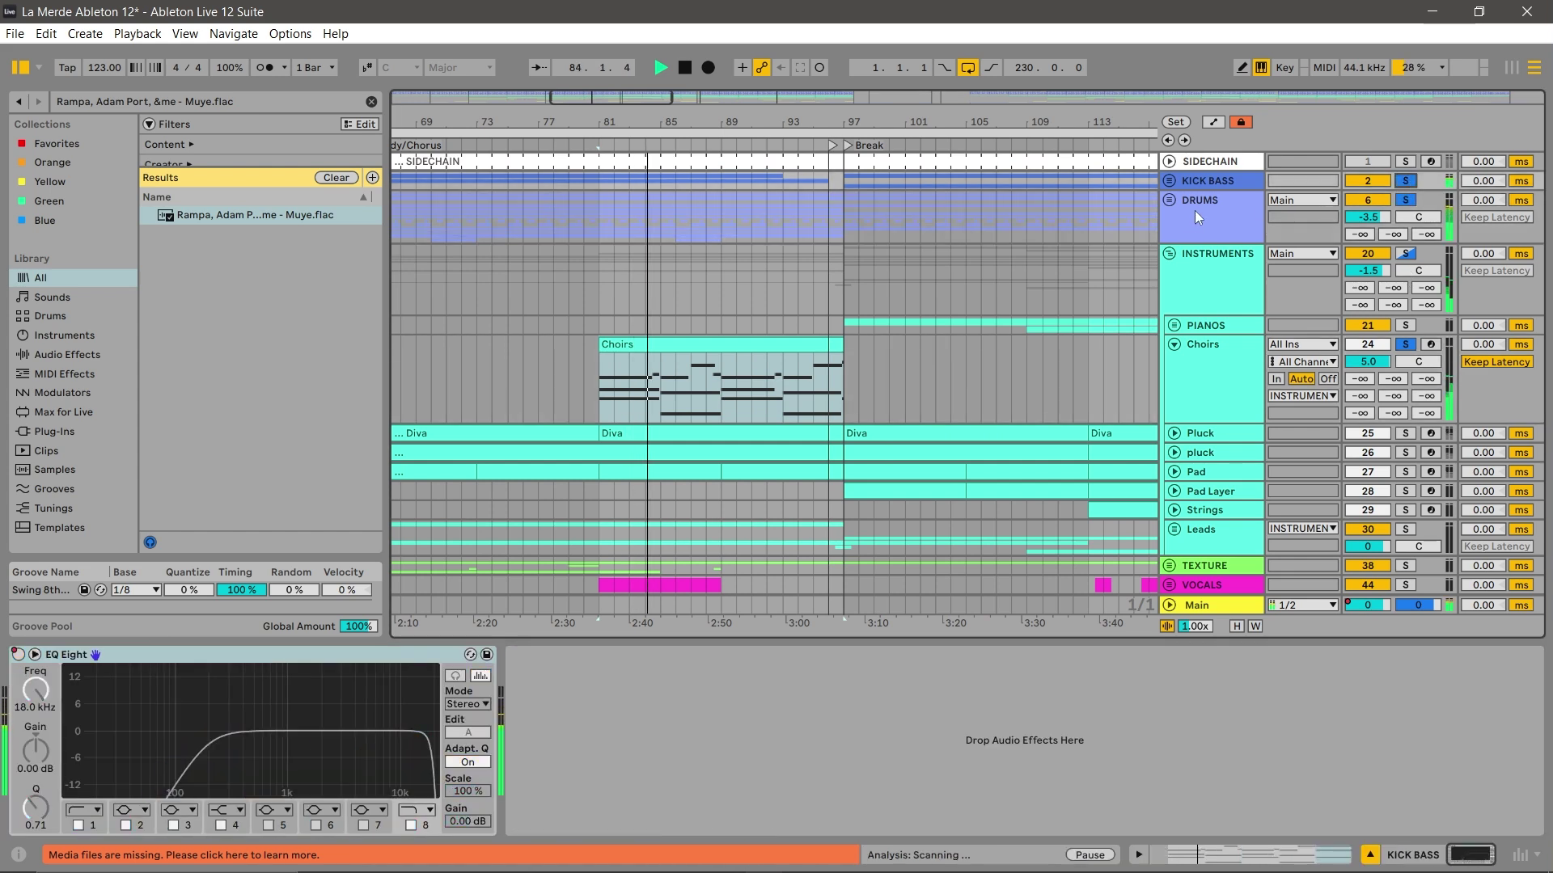
{"action": "left_click", "coordinate": [1169, 253]}
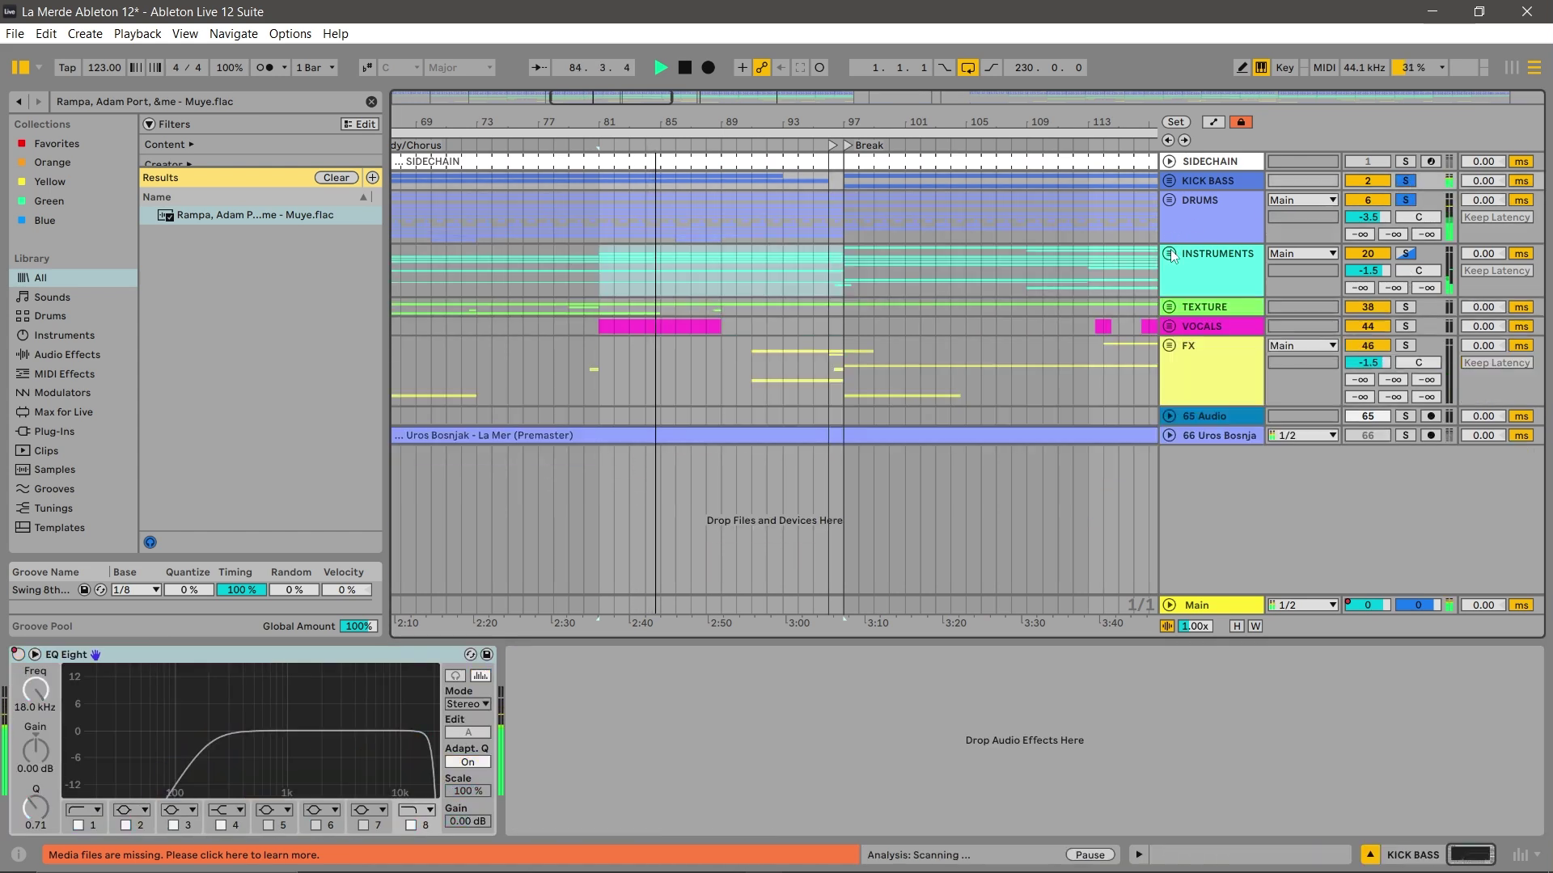
{"action": "left_click", "coordinate": [1409, 253], "text": "ctrl"}
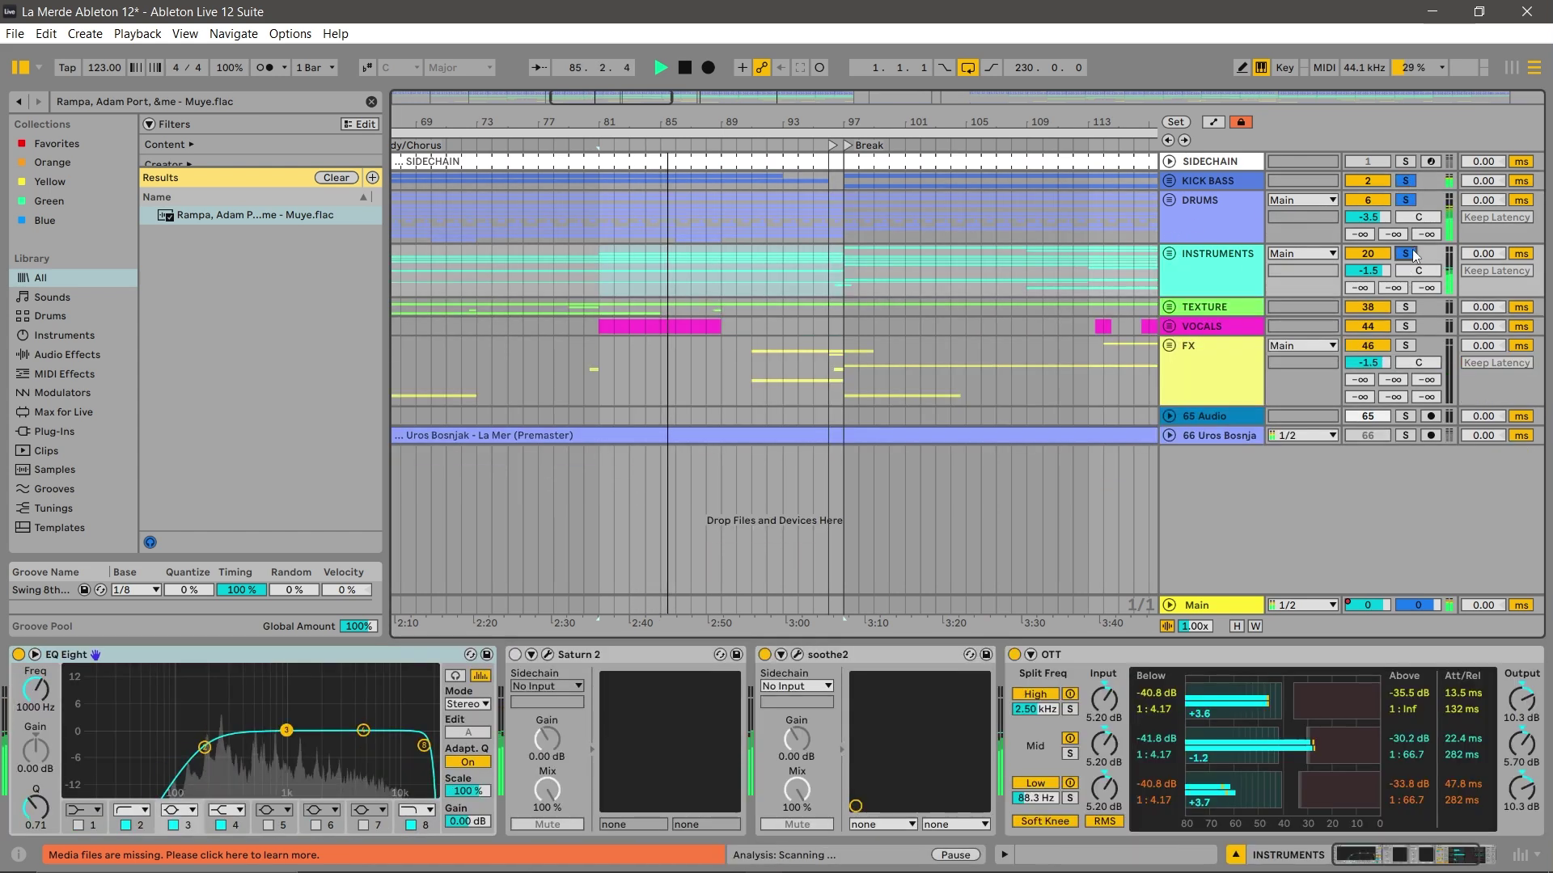
{"action": "left_click", "coordinate": [1169, 253]}
{"action": "key", "text": "space"}
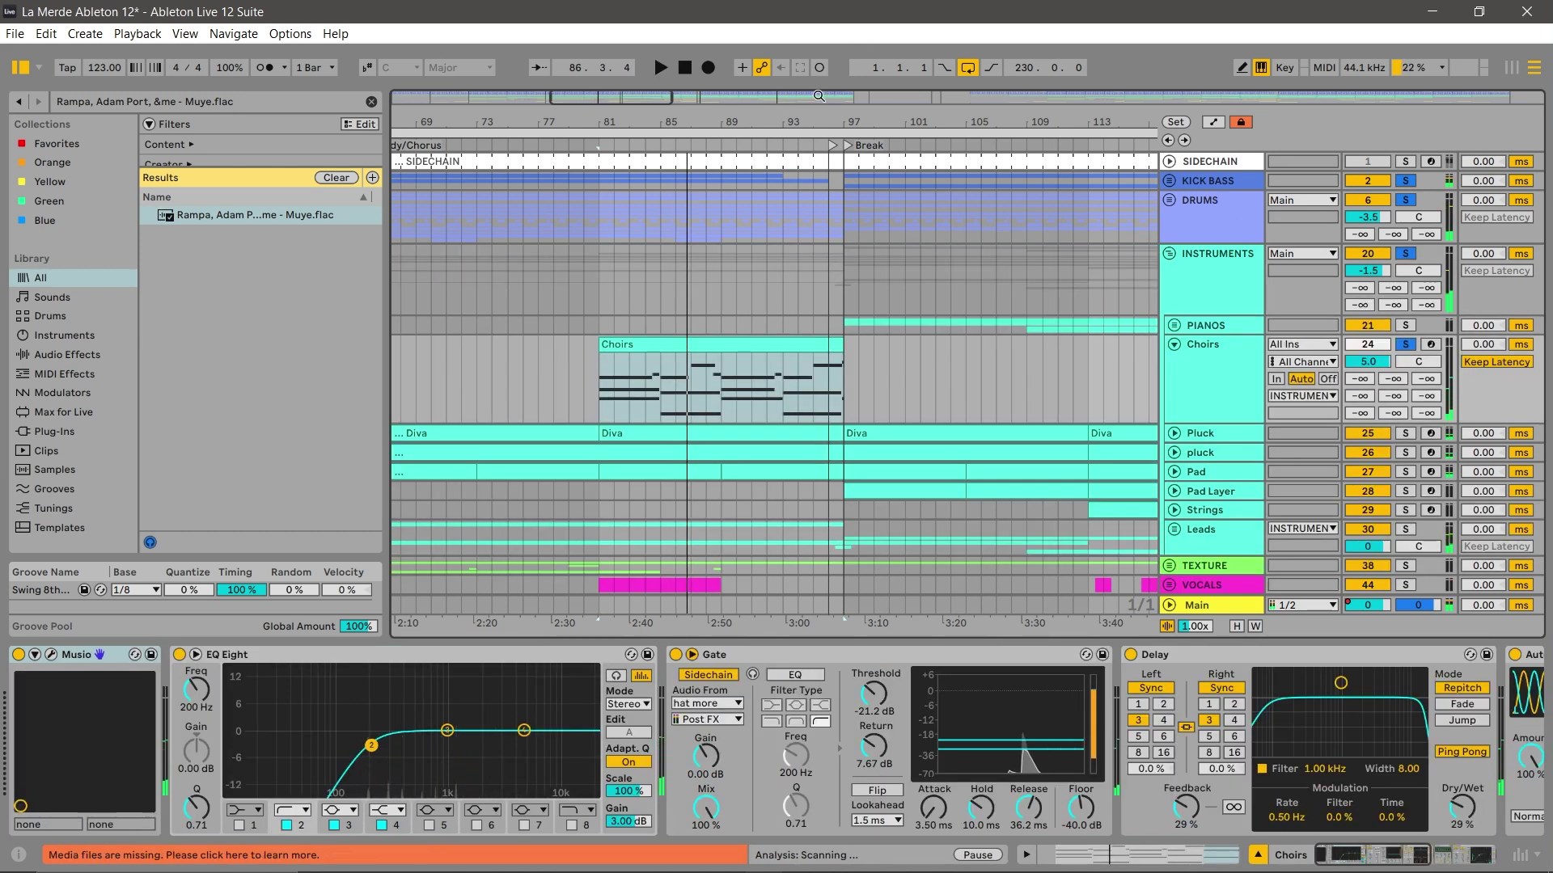
Expand the Leads group and its Lead track, and play Lead soloed from its first clip at bar 65.
{"action": "left_click_drag", "start_coordinate": [598, 122], "coordinate": [808, 105]}
{"action": "scroll", "coordinate": [1253, 387], "scroll_direction": "down", "scroll_amount": 3}
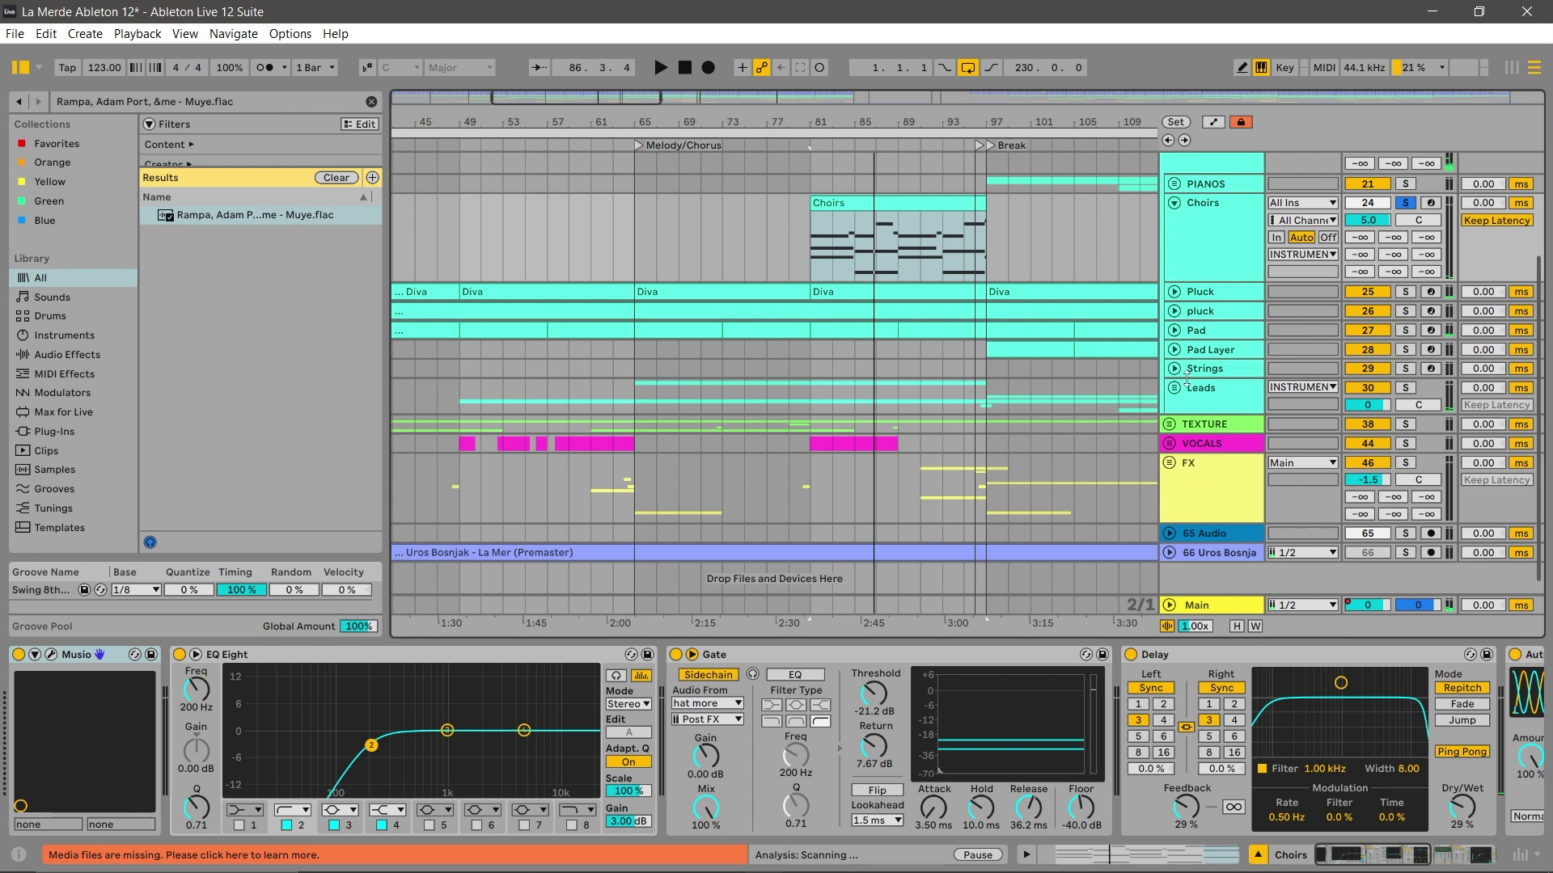
{"action": "left_click", "coordinate": [1174, 387]}
{"action": "scroll", "coordinate": [1114, 368], "scroll_direction": "down", "scroll_amount": 3}
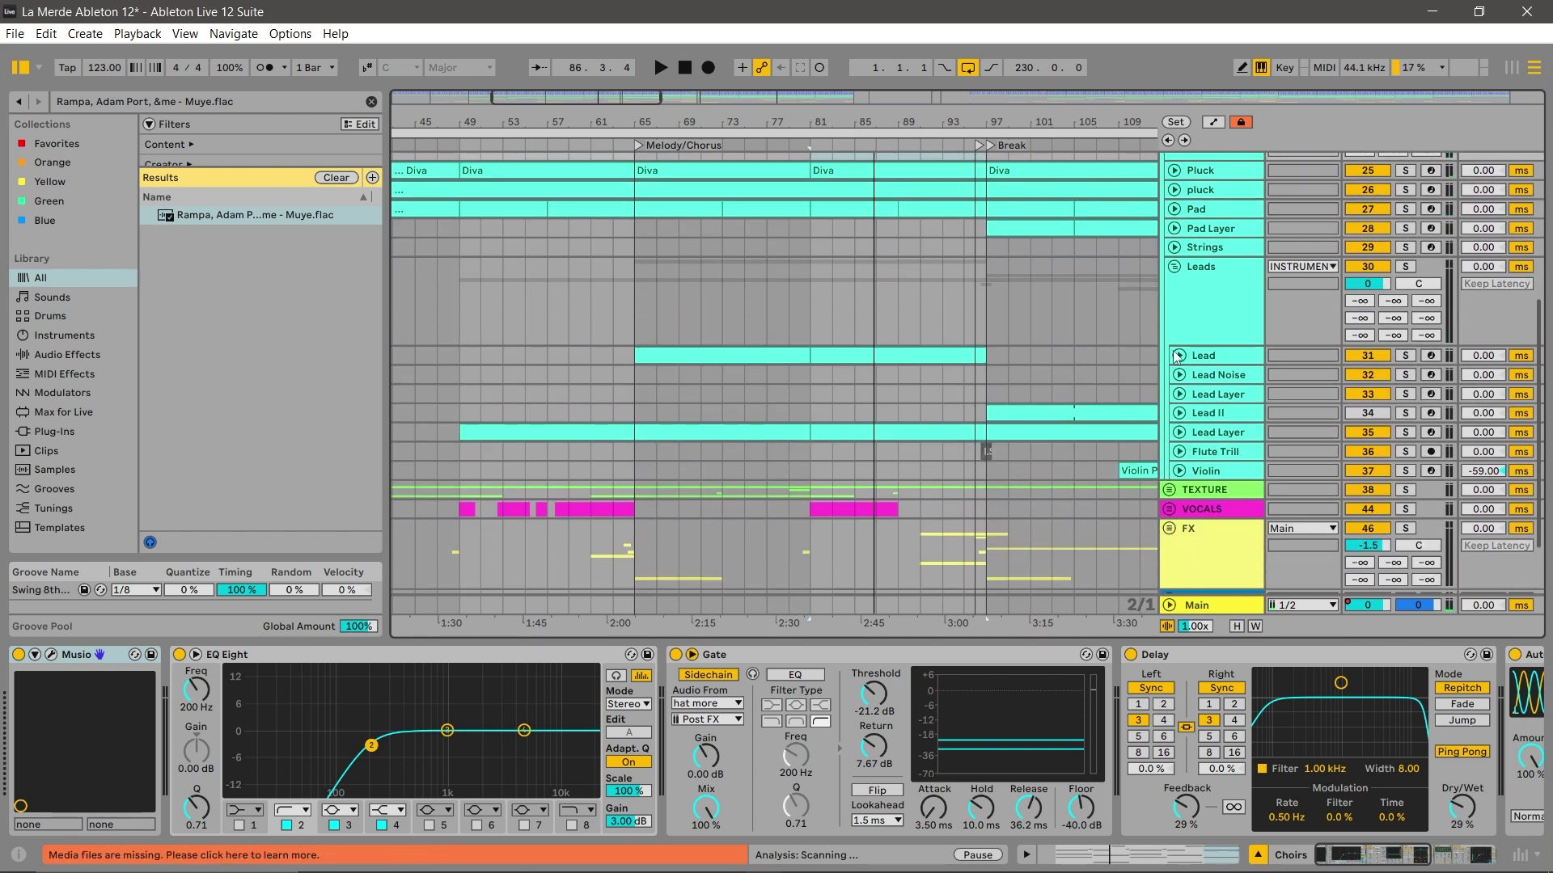
{"action": "left_click", "coordinate": [1178, 355]}
{"action": "left_click", "coordinate": [752, 344]}
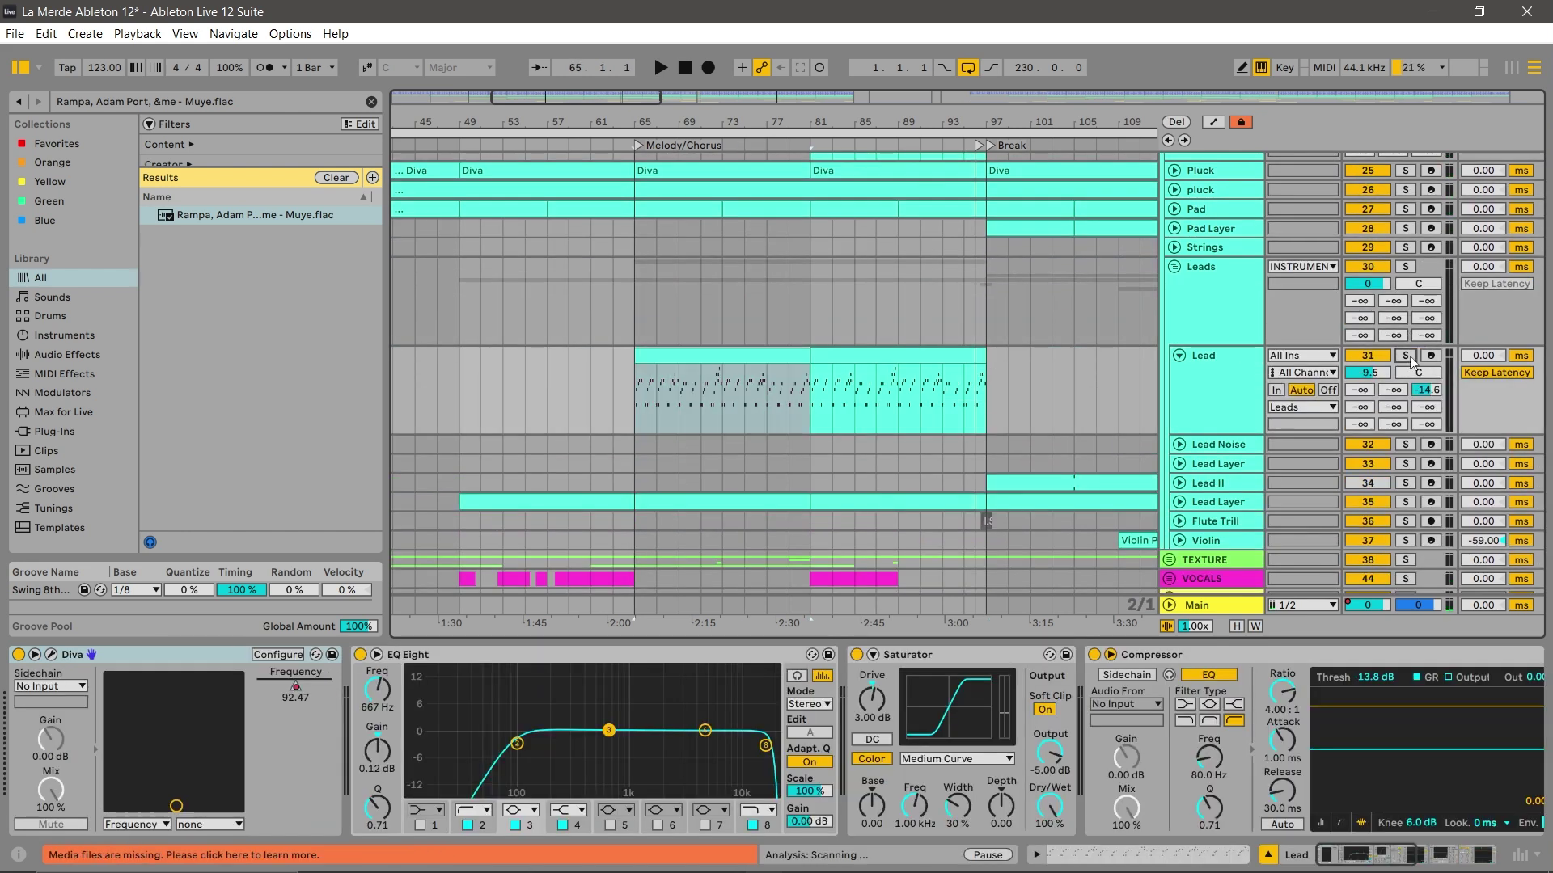
{"action": "left_click", "coordinate": [1406, 355]}
{"action": "key", "text": "space"}
Open the first Lead clip and examine its note pattern during playback, stop, and return to the track's devices.
{"action": "double_click", "coordinate": [760, 355]}
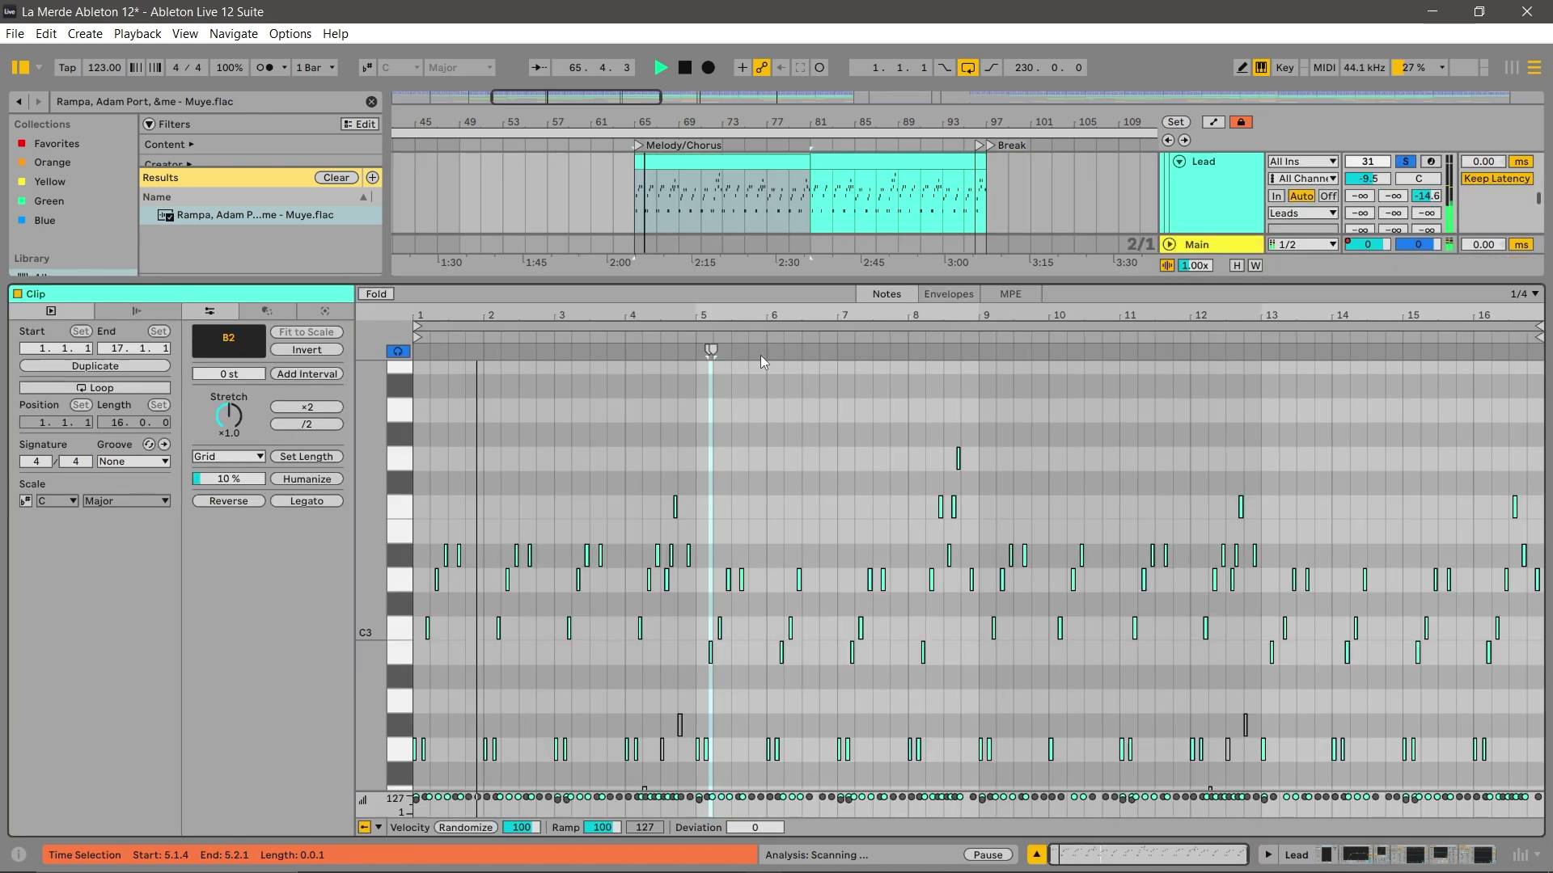
{"action": "scroll", "coordinate": [830, 527], "scroll_direction": "down", "scroll_amount": 1}
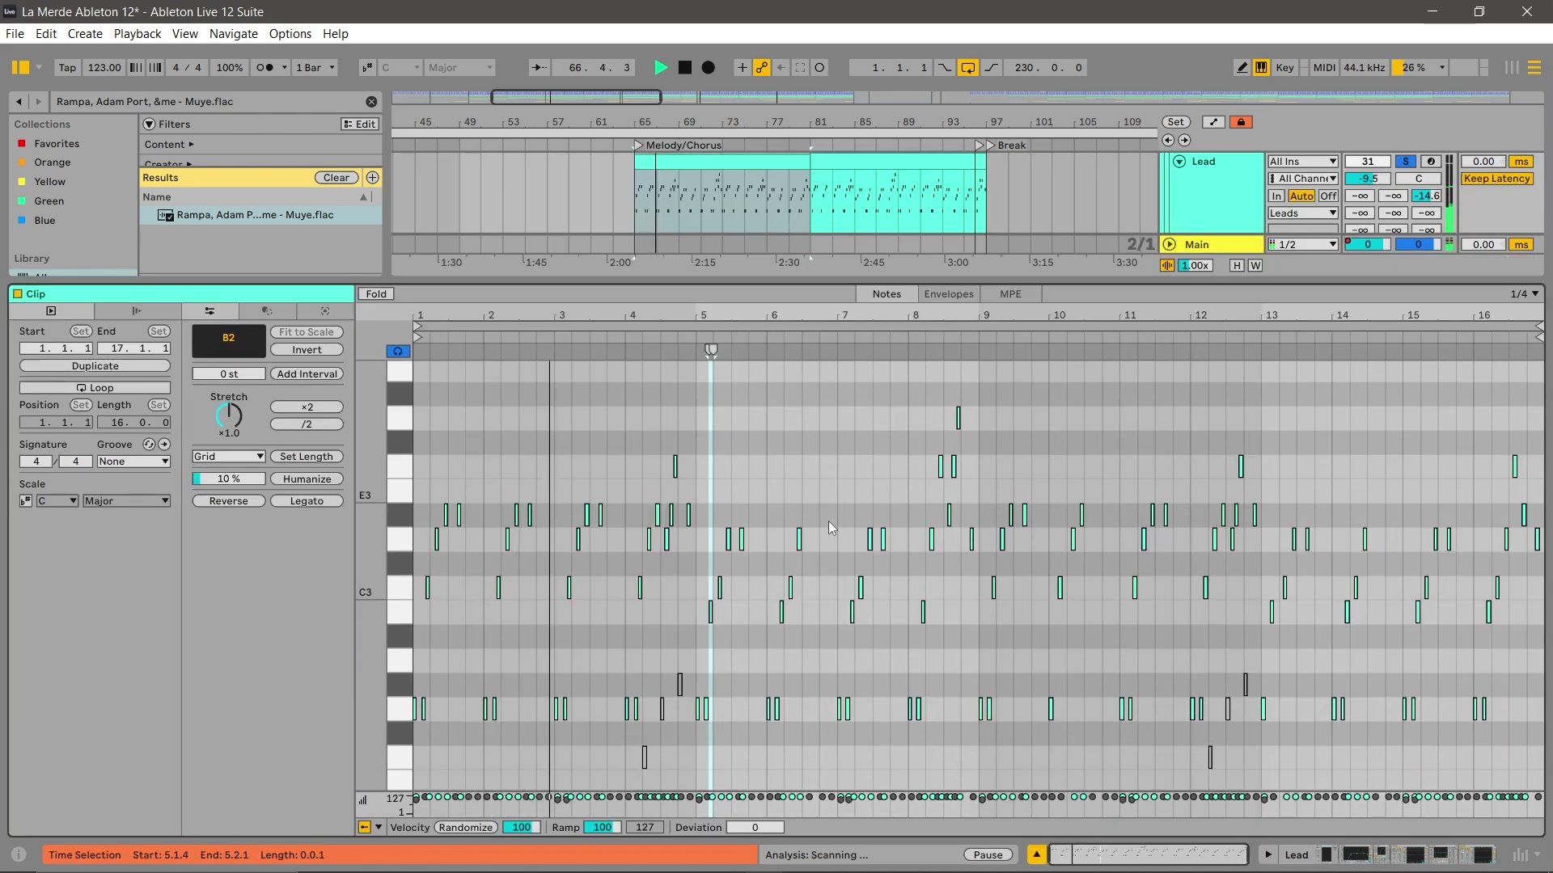
{"action": "left_click_drag", "start_coordinate": [675, 316], "coordinate": [812, 348]}
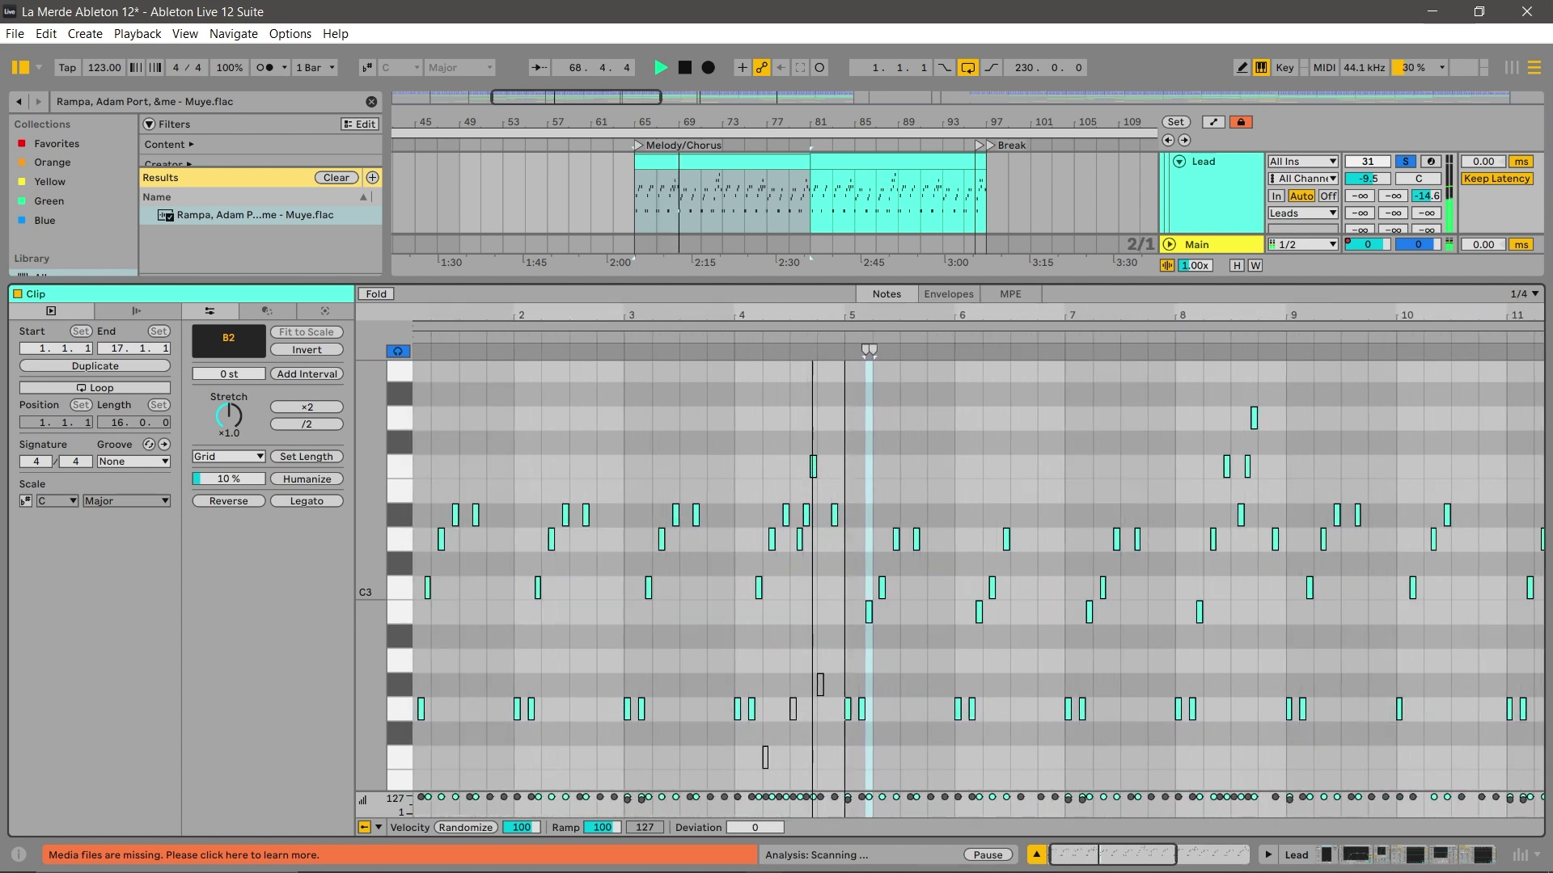
{"action": "left_click_drag", "start_coordinate": [1190, 315], "coordinate": [920, 306]}
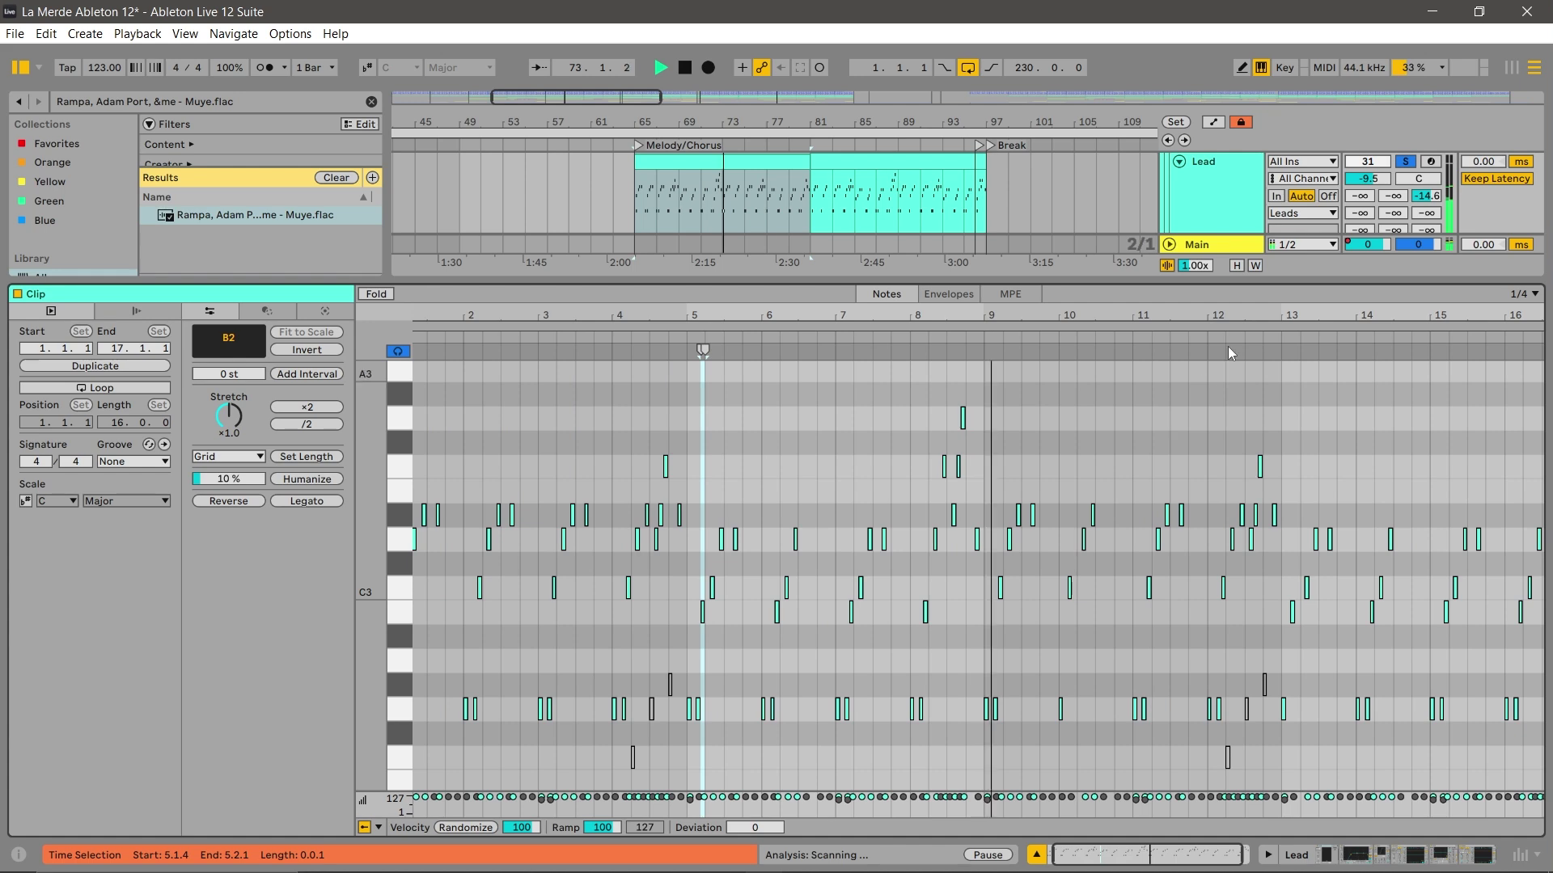
{"action": "left_click_drag", "start_coordinate": [1270, 316], "coordinate": [1250, 303]}
{"action": "key", "text": "space"}
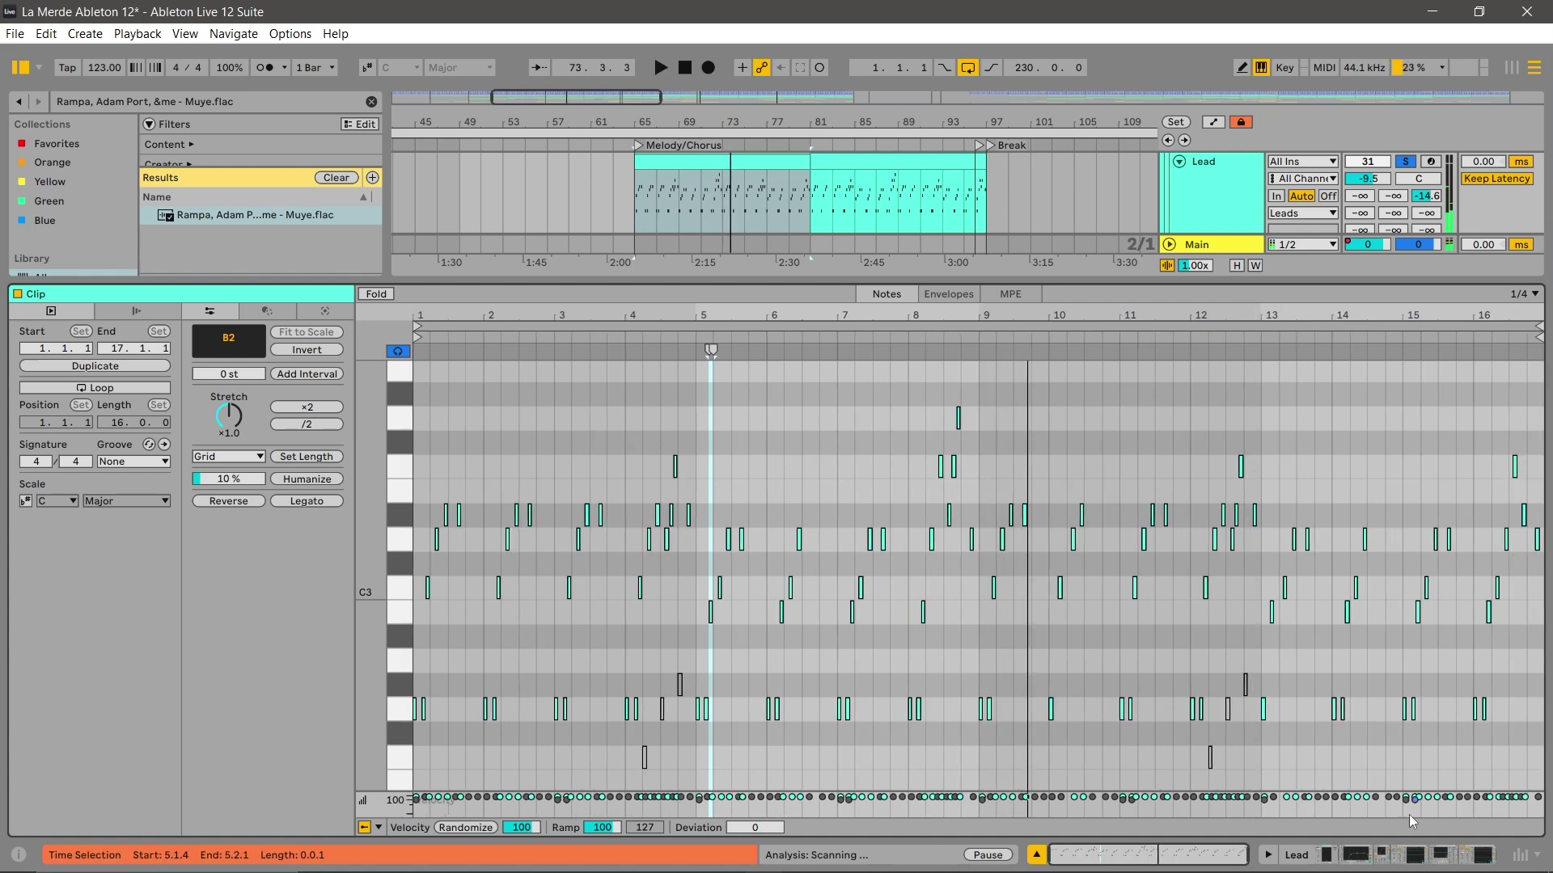
{"action": "left_click", "coordinate": [1413, 854]}
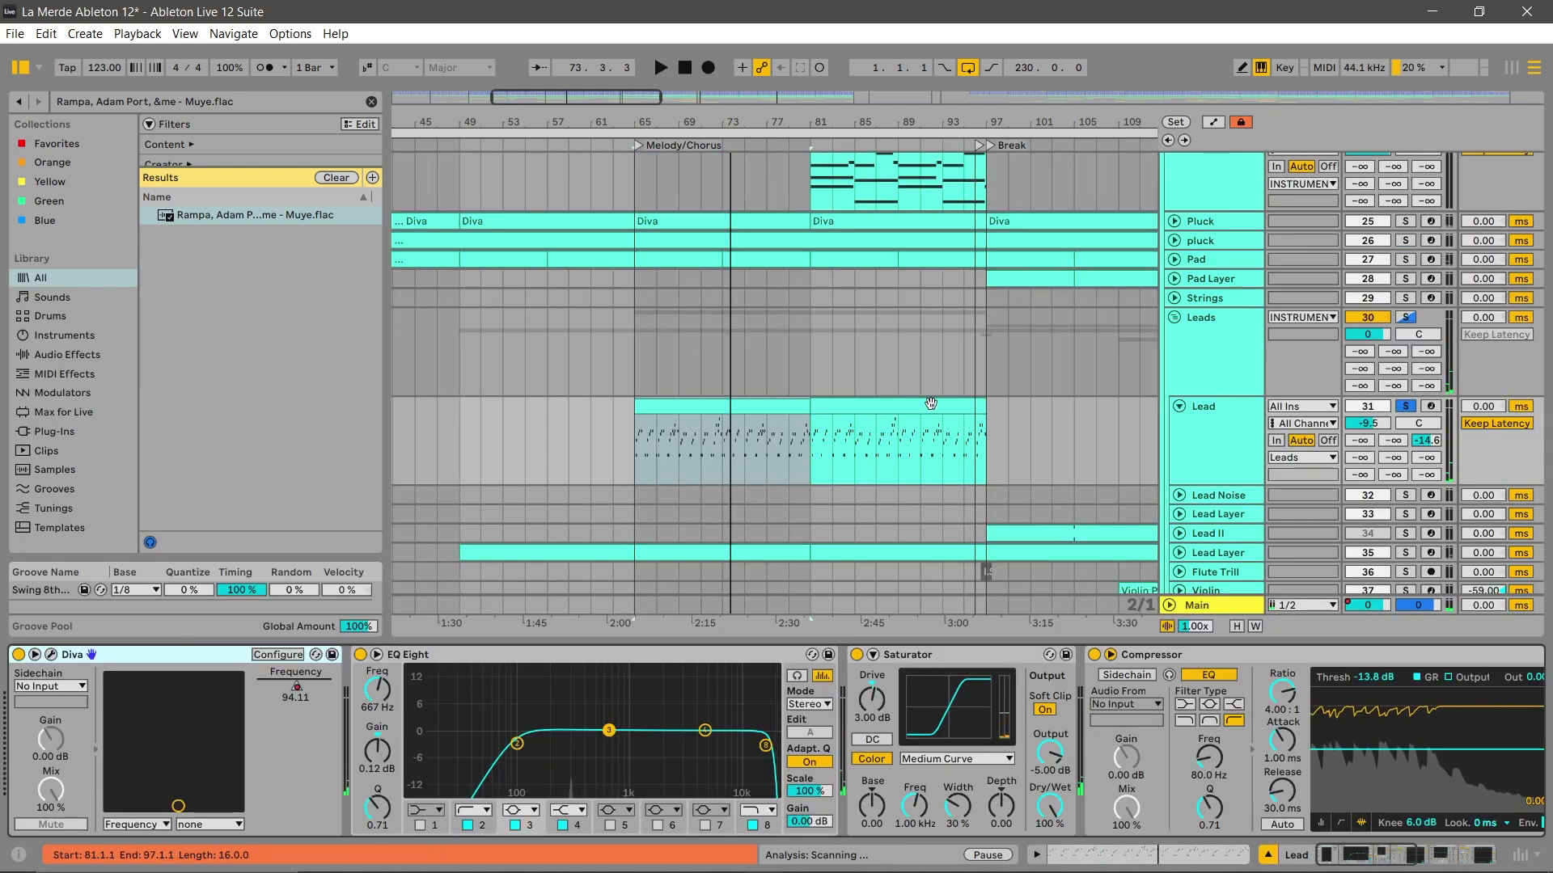
Open the second Lead clip at bar 81, play its last bars while examining the notes, and return to the devices.
{"action": "left_click", "coordinate": [867, 398]}
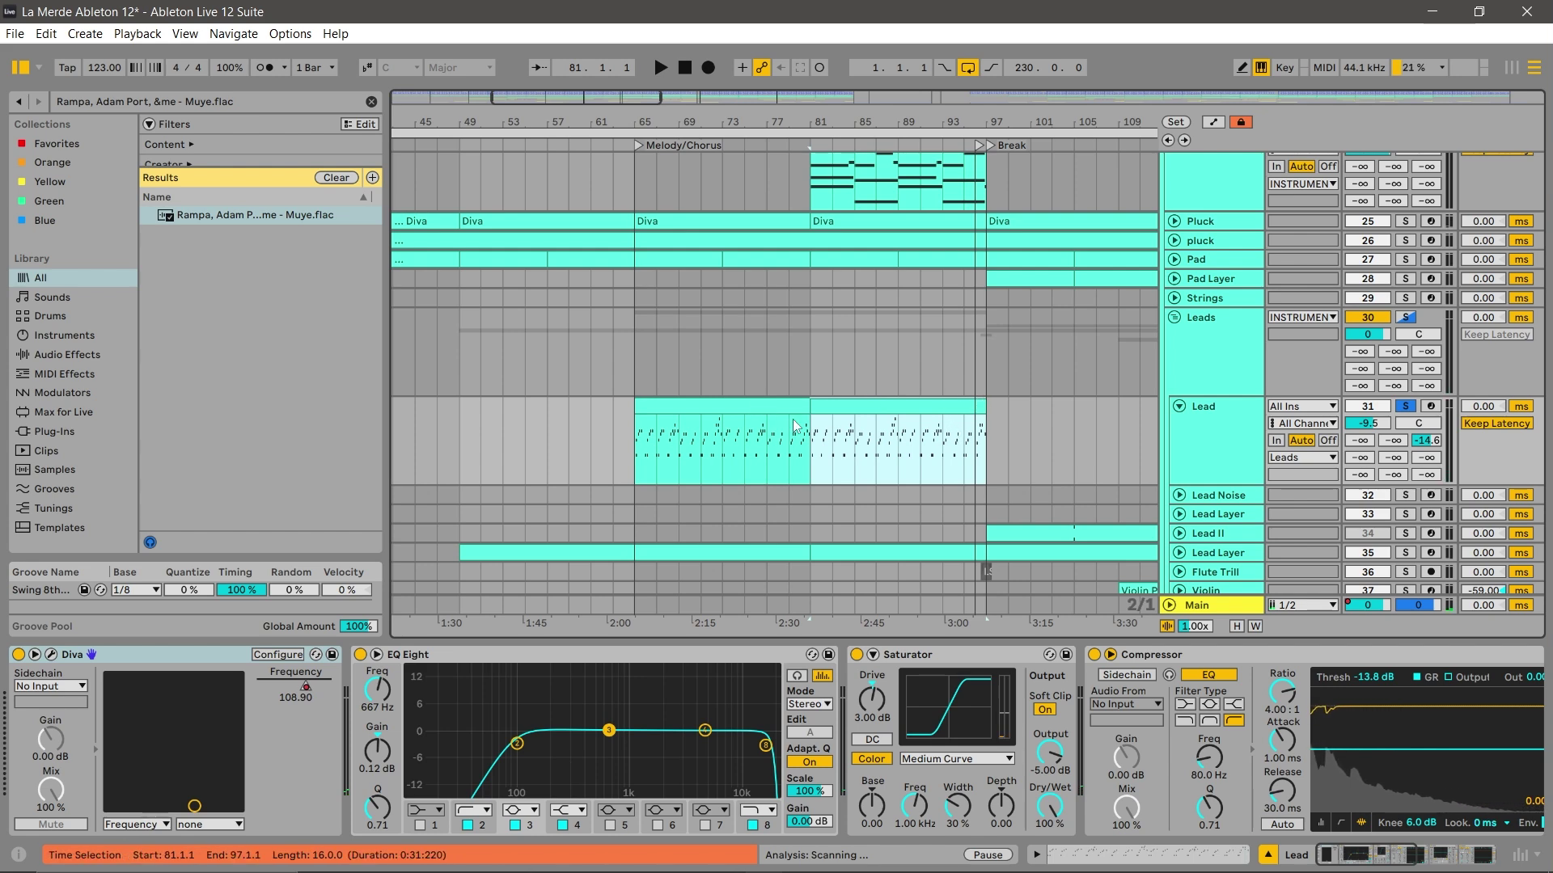
{"action": "left_click", "coordinate": [970, 151]}
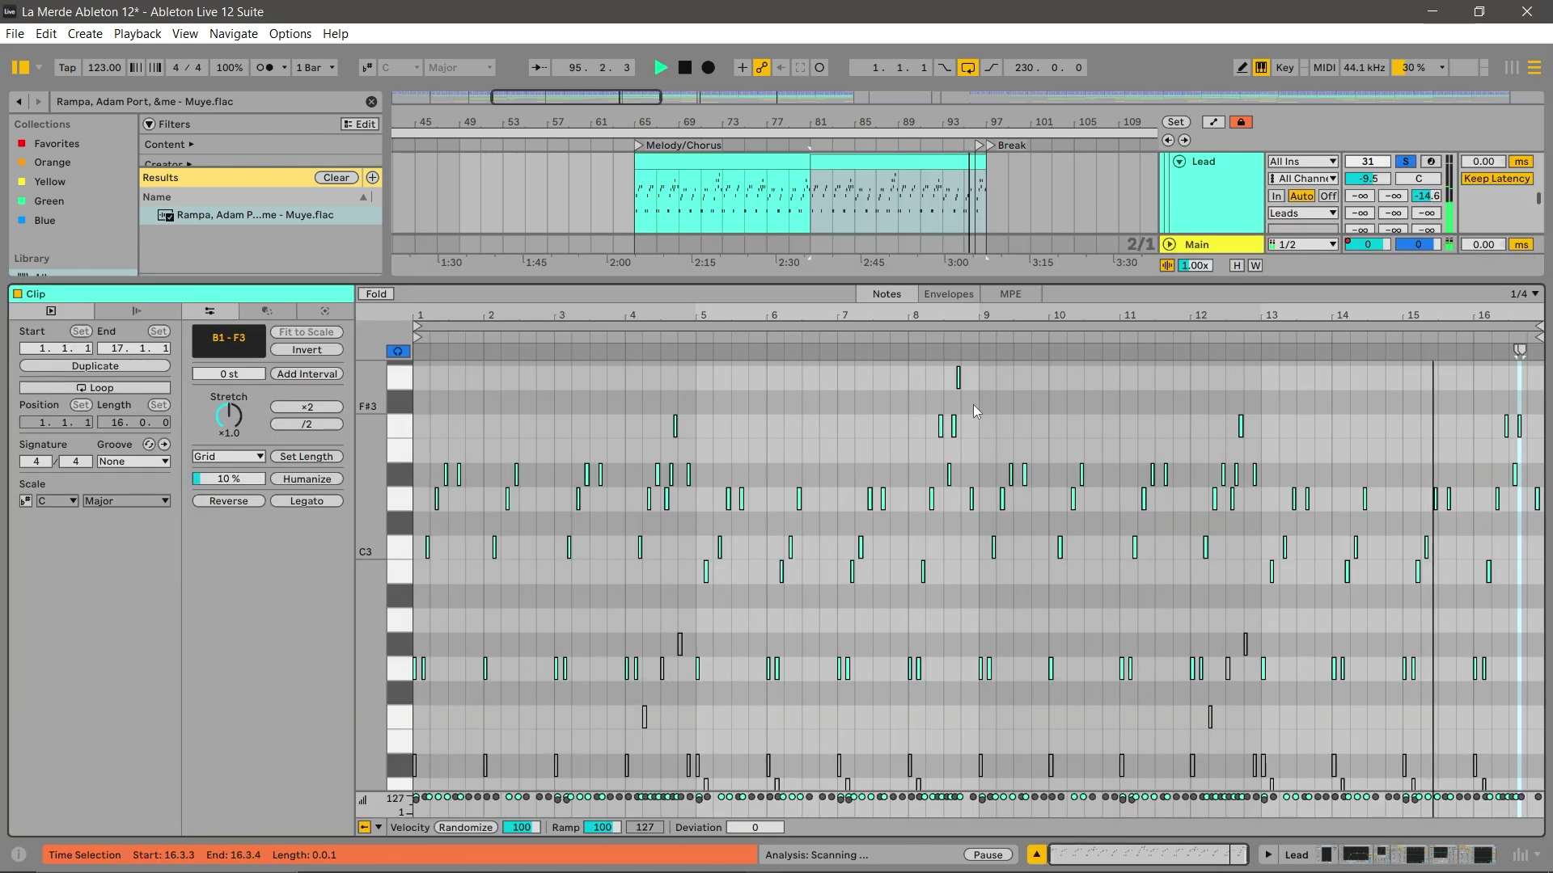
{"action": "double_click", "coordinate": [973, 404]}
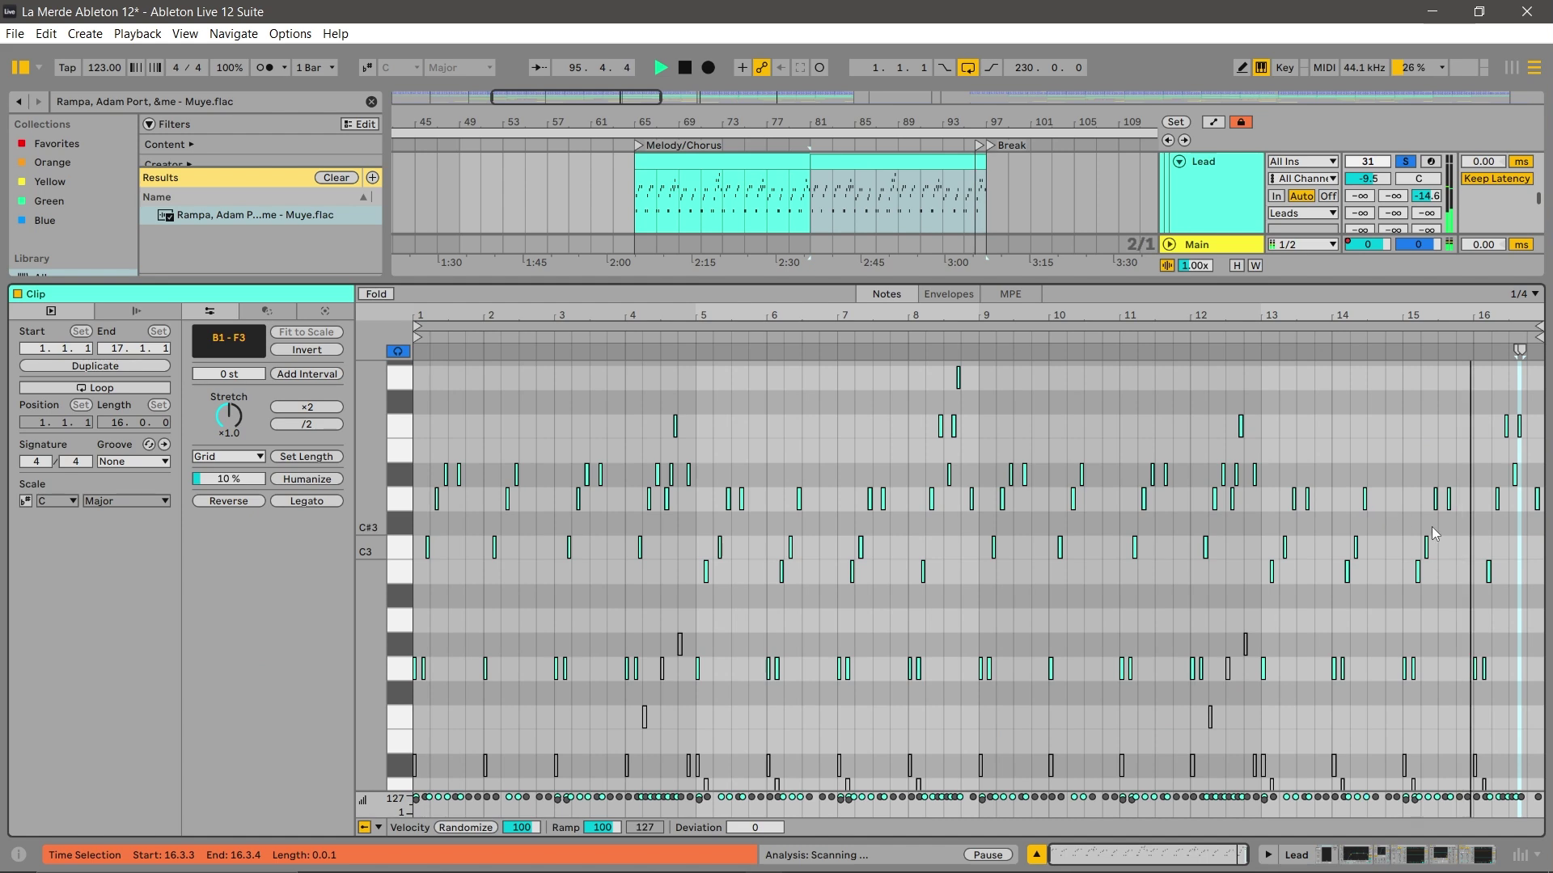
{"action": "key", "text": "space"}
{"action": "left_click", "coordinate": [1326, 855]}
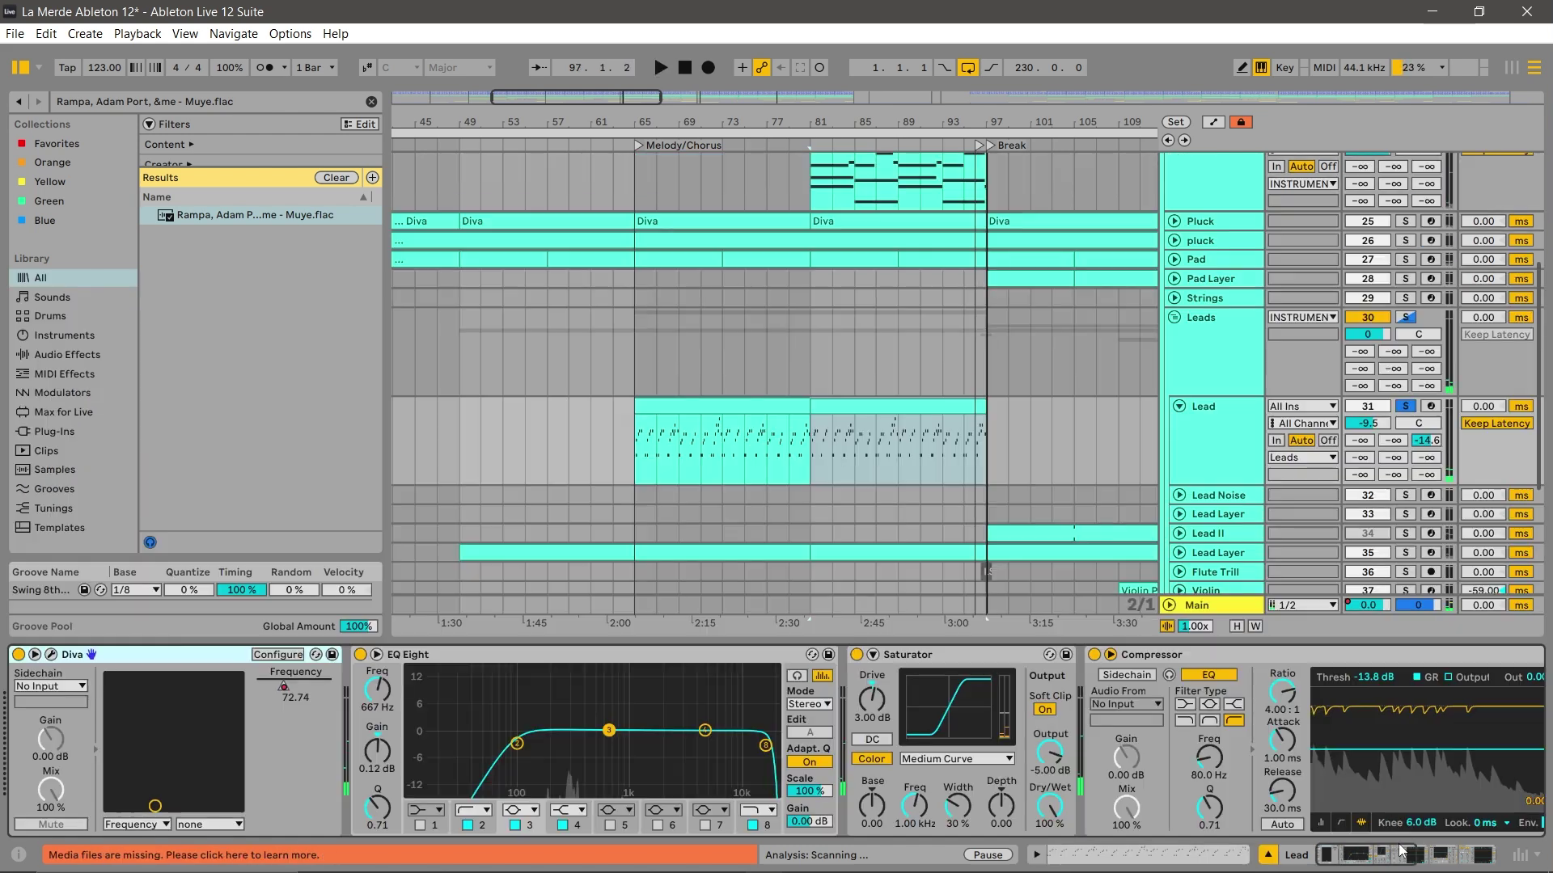
Solo the Lead Layer track below Lead II in place of Lead and play it from its clip at bar 65.
{"action": "scroll", "coordinate": [1137, 375], "scroll_direction": "down", "scroll_amount": 2}
{"action": "left_click", "coordinate": [1181, 432]}
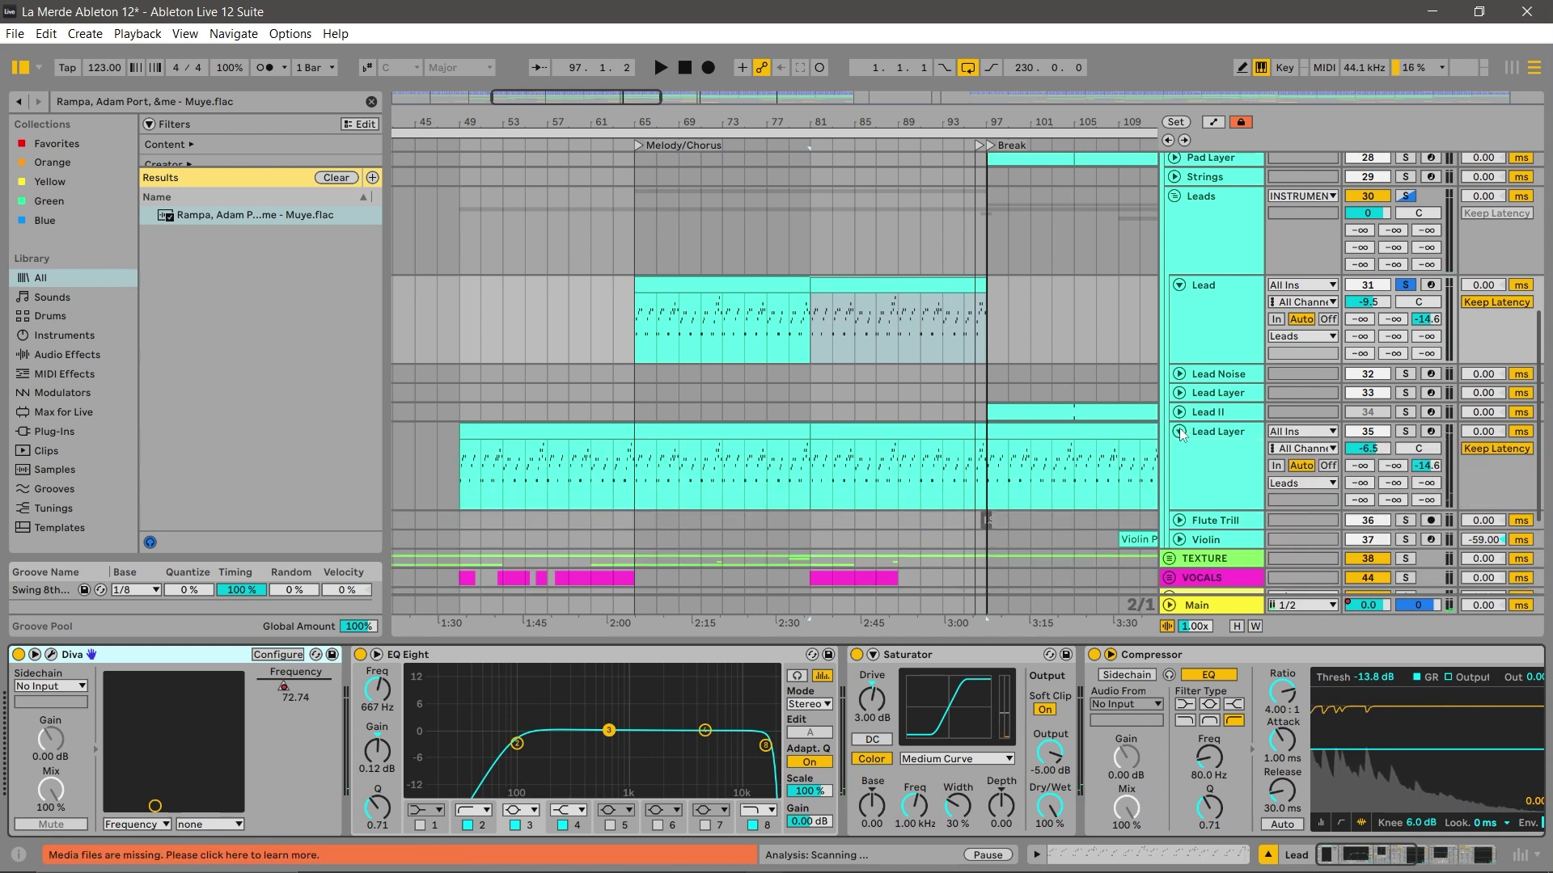
{"action": "left_click", "coordinate": [657, 430]}
{"action": "left_click", "coordinate": [1405, 431]}
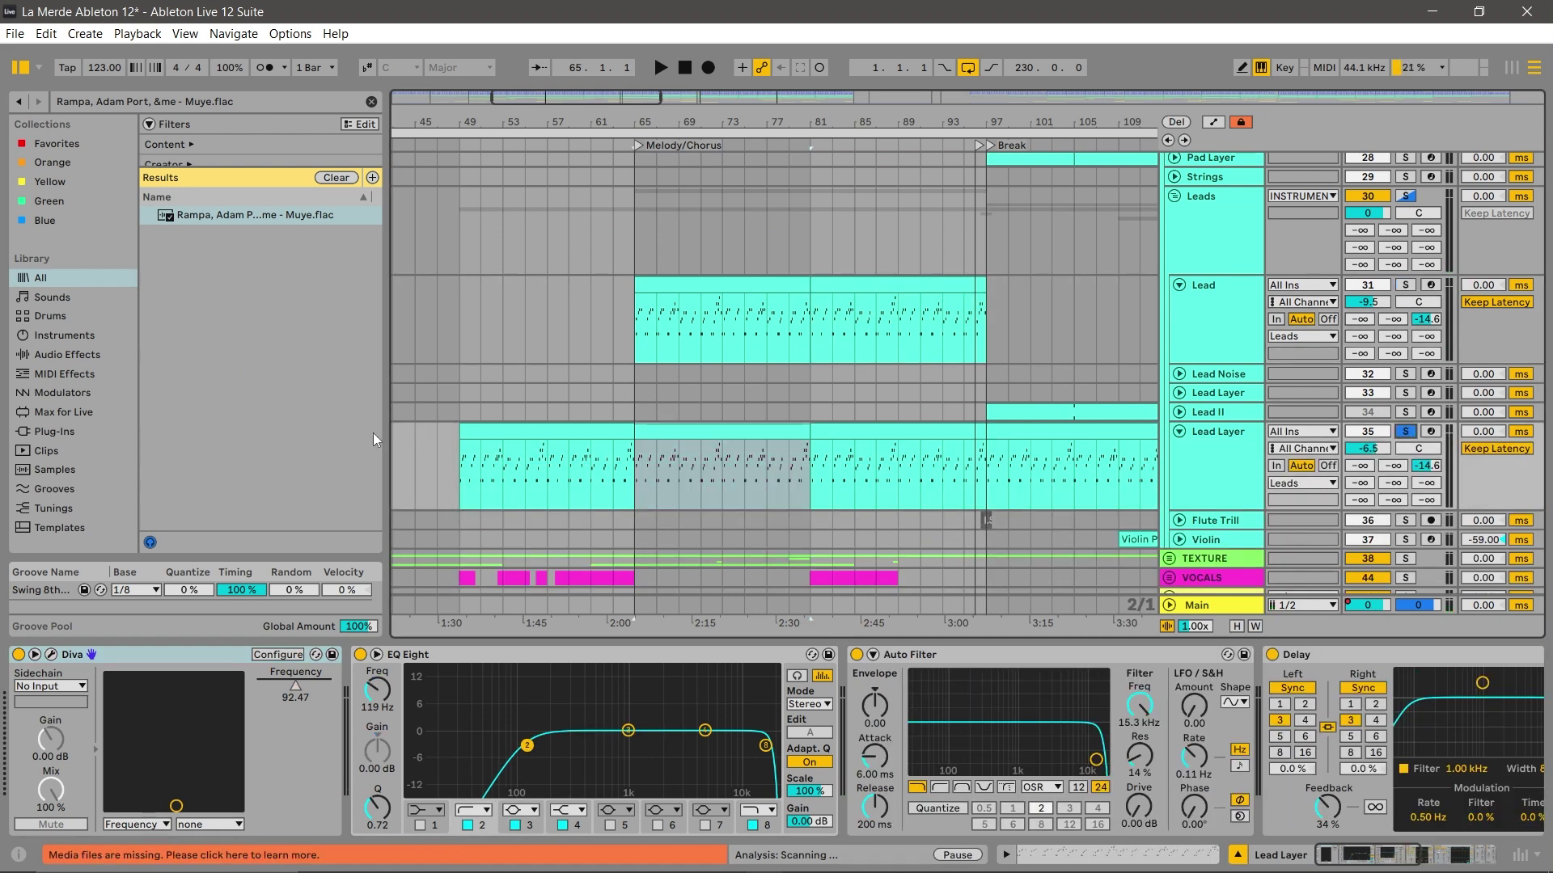
{"action": "key", "text": "space"}
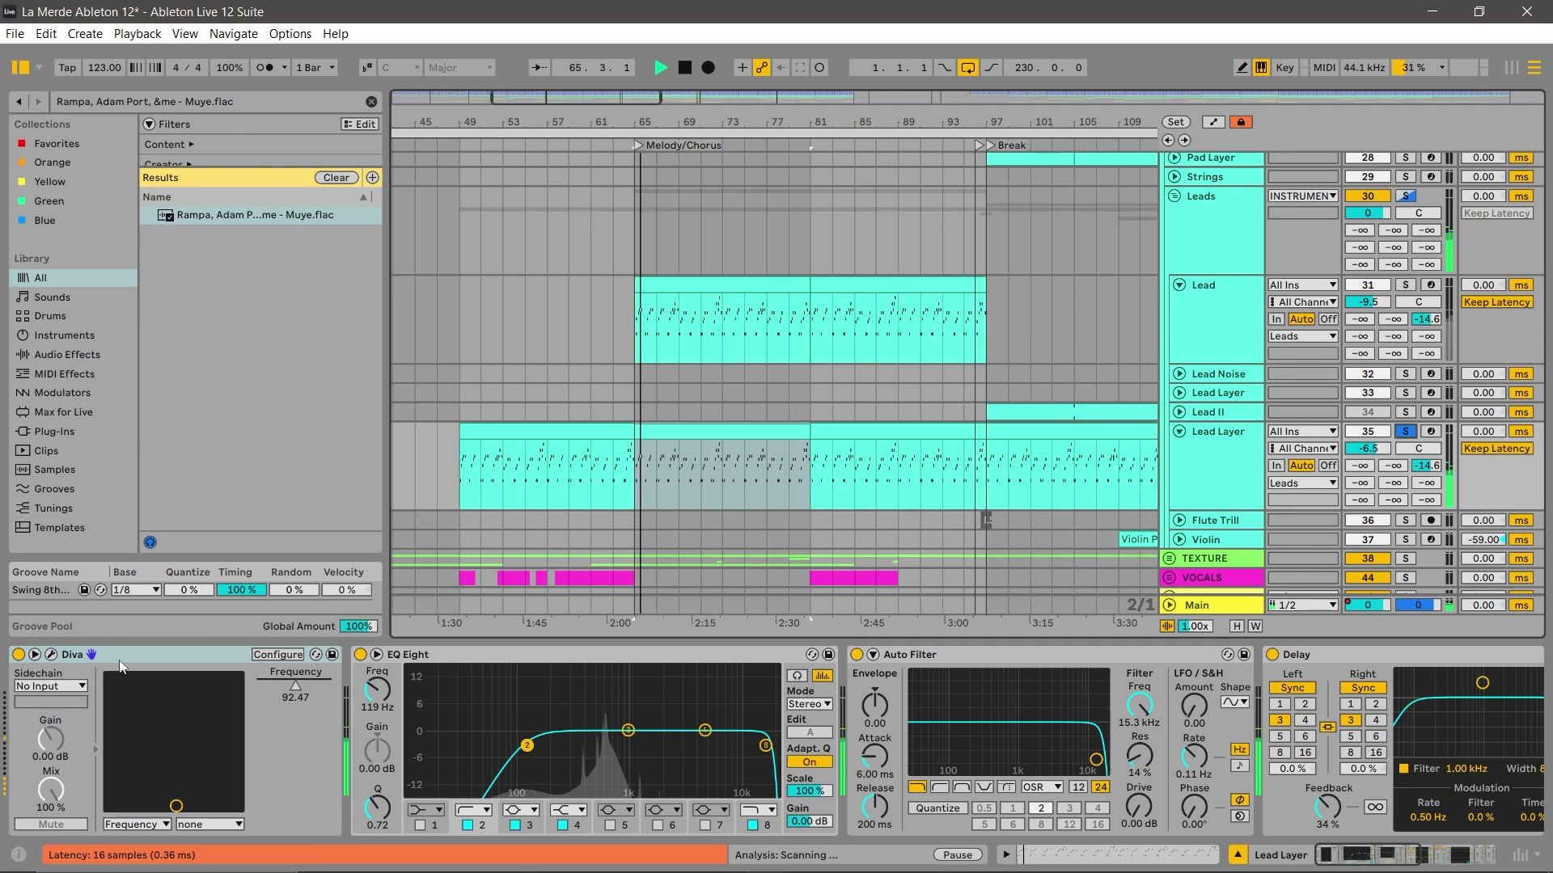
{"action": "scroll", "coordinate": [600, 262], "scroll_direction": "down", "scroll_amount": 2}
{"action": "scroll", "coordinate": [600, 262], "scroll_direction": "down", "scroll_amount": 1}
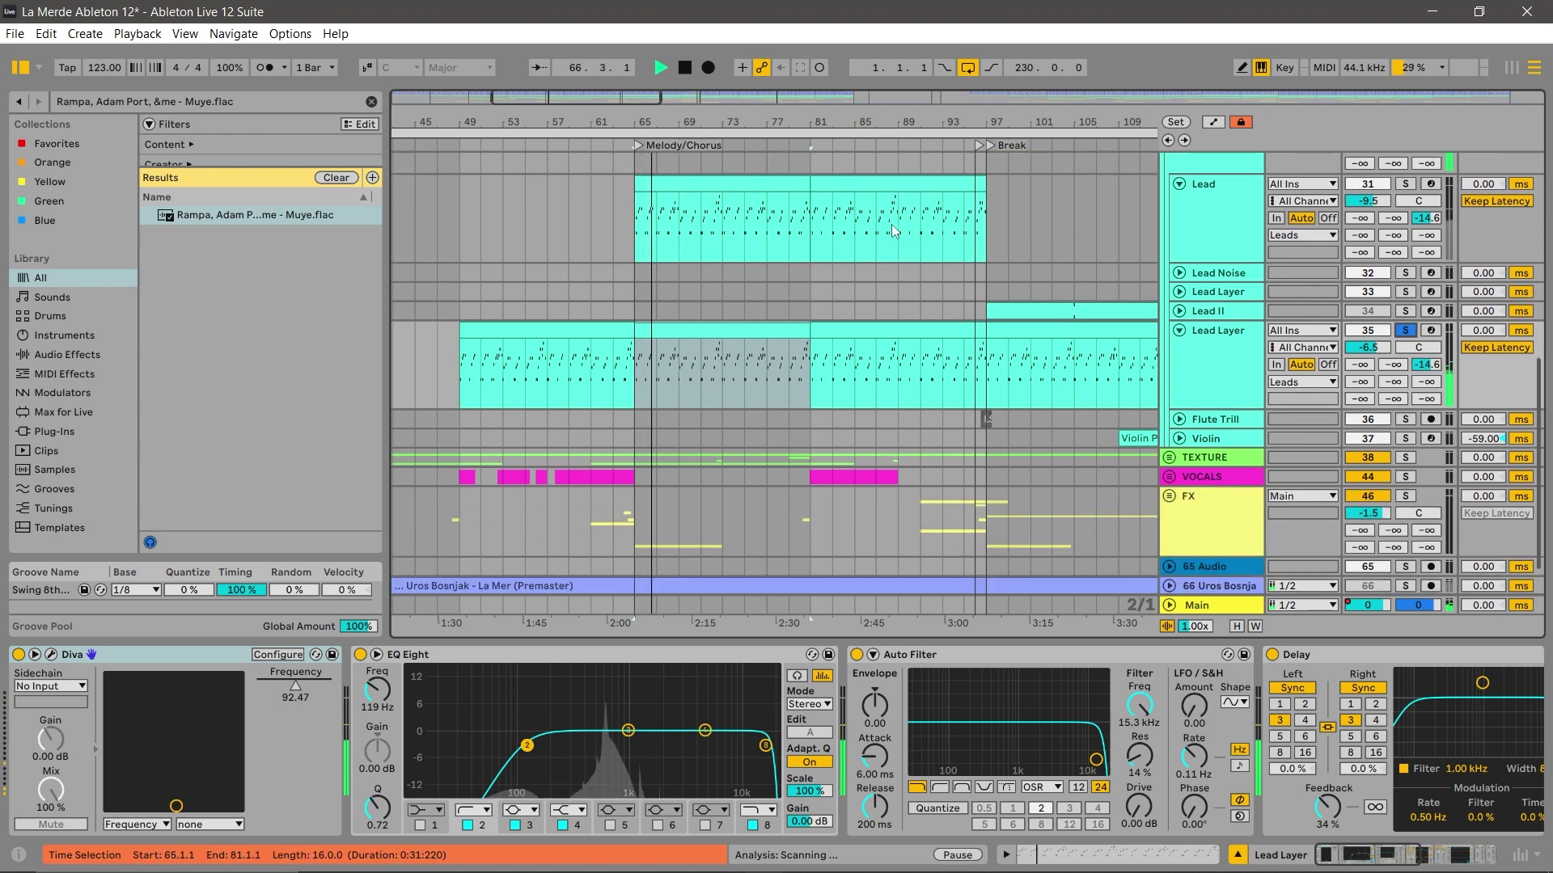
{"action": "left_click", "coordinate": [1223, 291]}
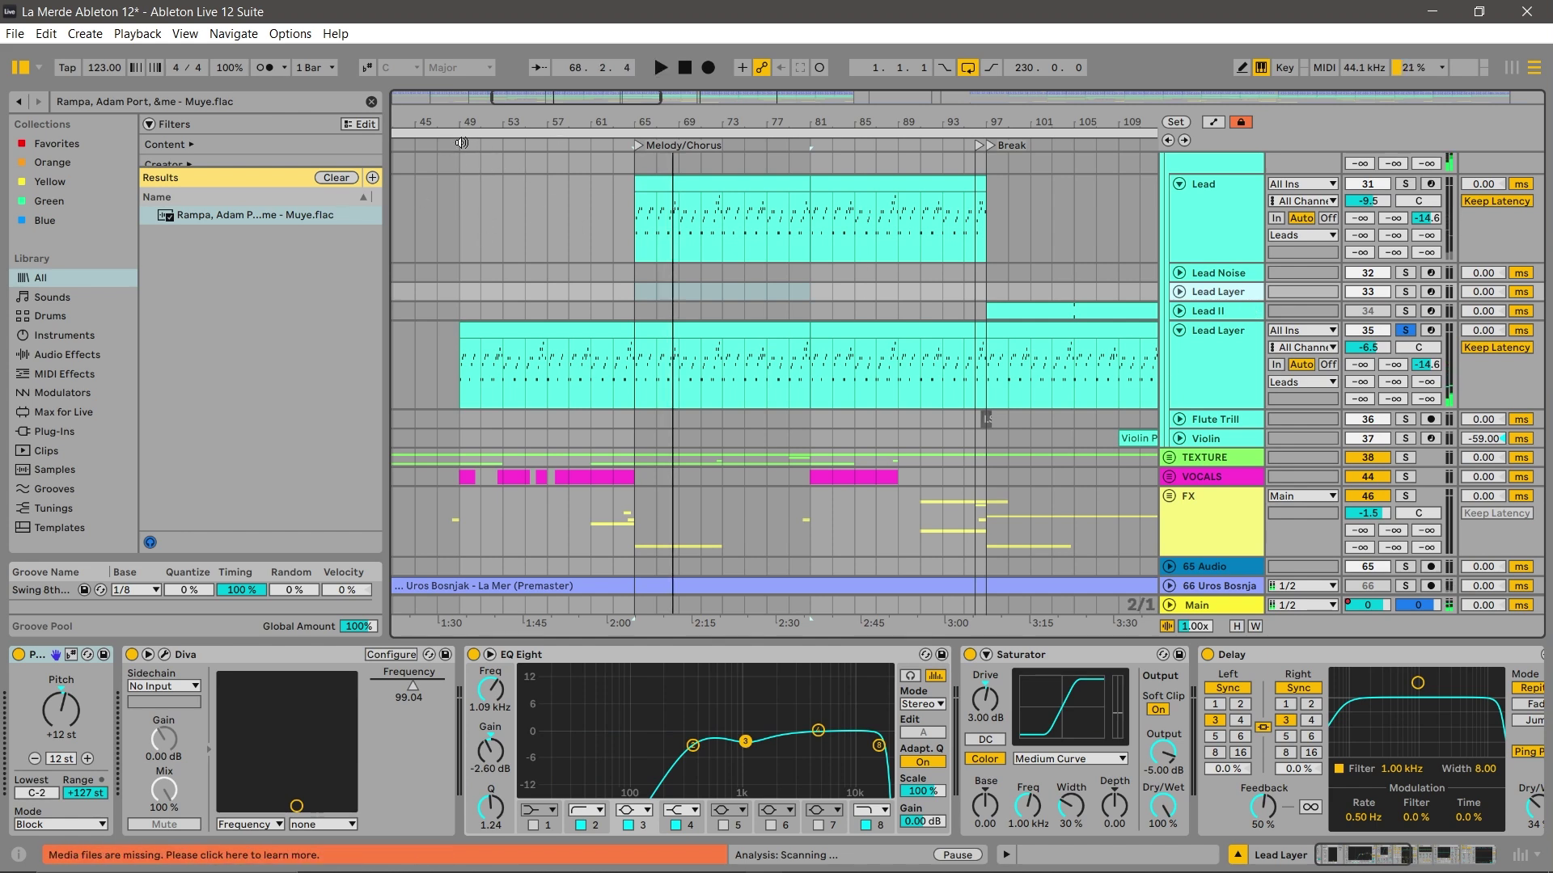
Add the Lead track to the Lead Layer solo and play both from shortly before the Melody/Chorus section.
{"action": "left_click", "coordinate": [718, 185]}
{"action": "left_click", "coordinate": [1405, 183]}
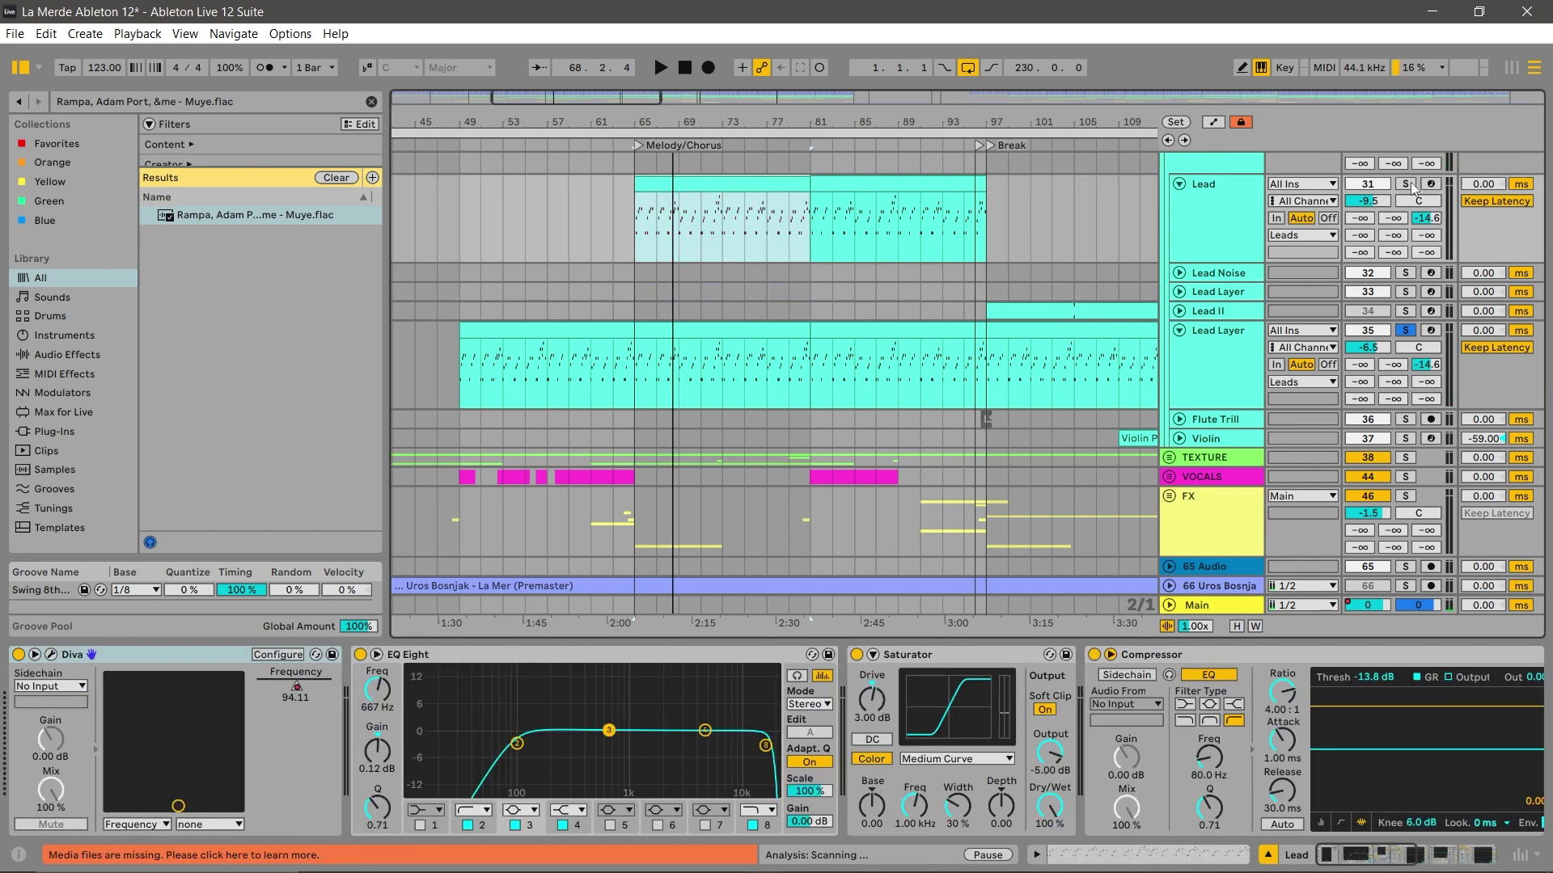
{"action": "left_click", "coordinate": [668, 206]}
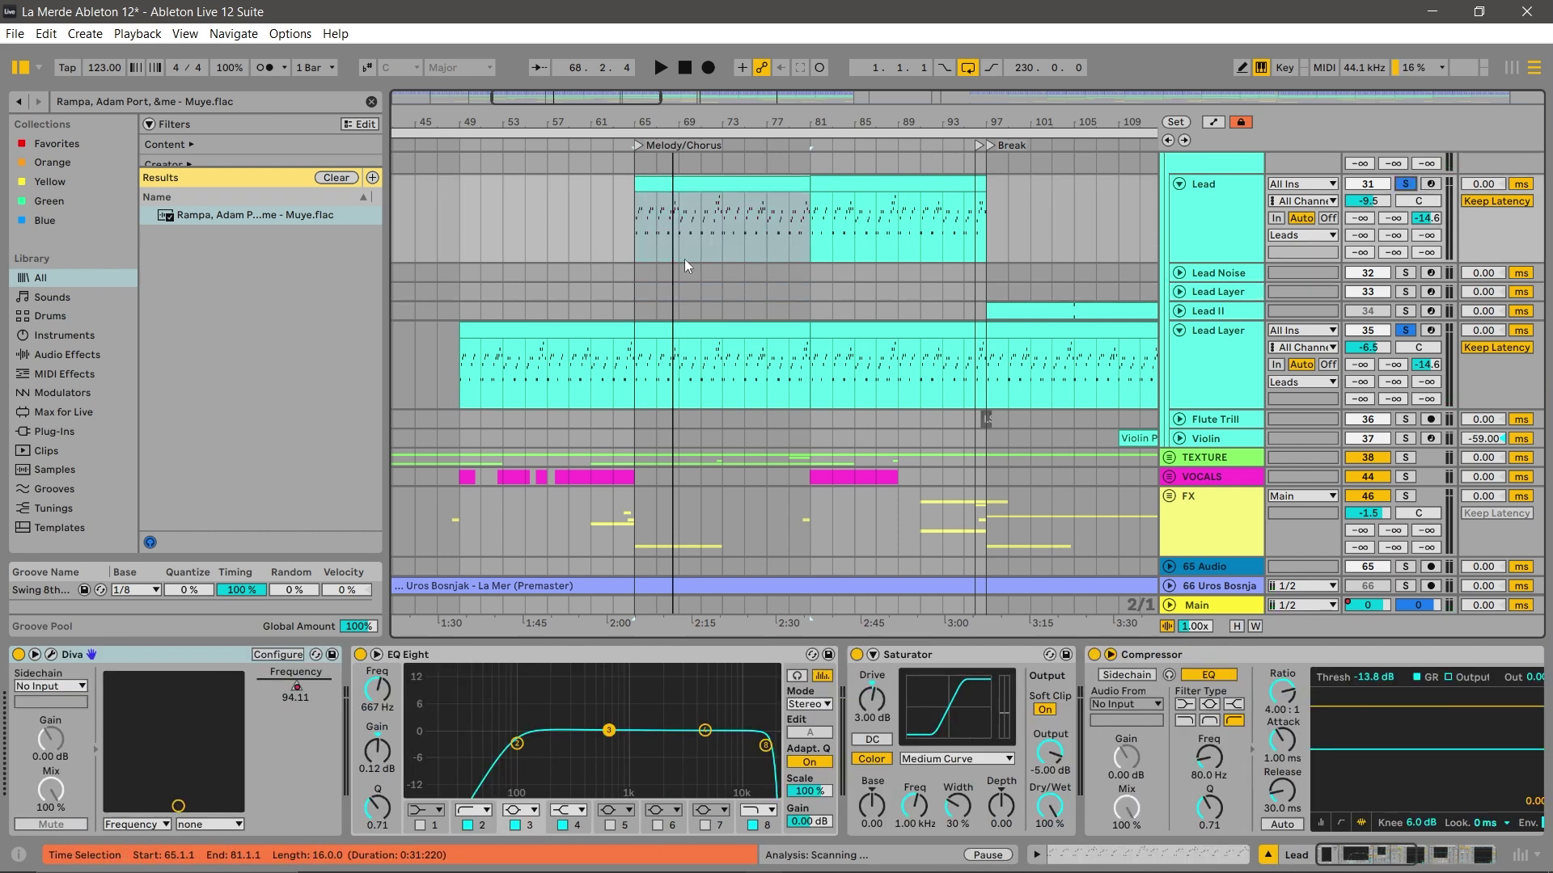
{"action": "left_click", "coordinate": [588, 144]}
{"action": "scroll", "coordinate": [1163, 231], "scroll_direction": "up", "scroll_amount": 3}
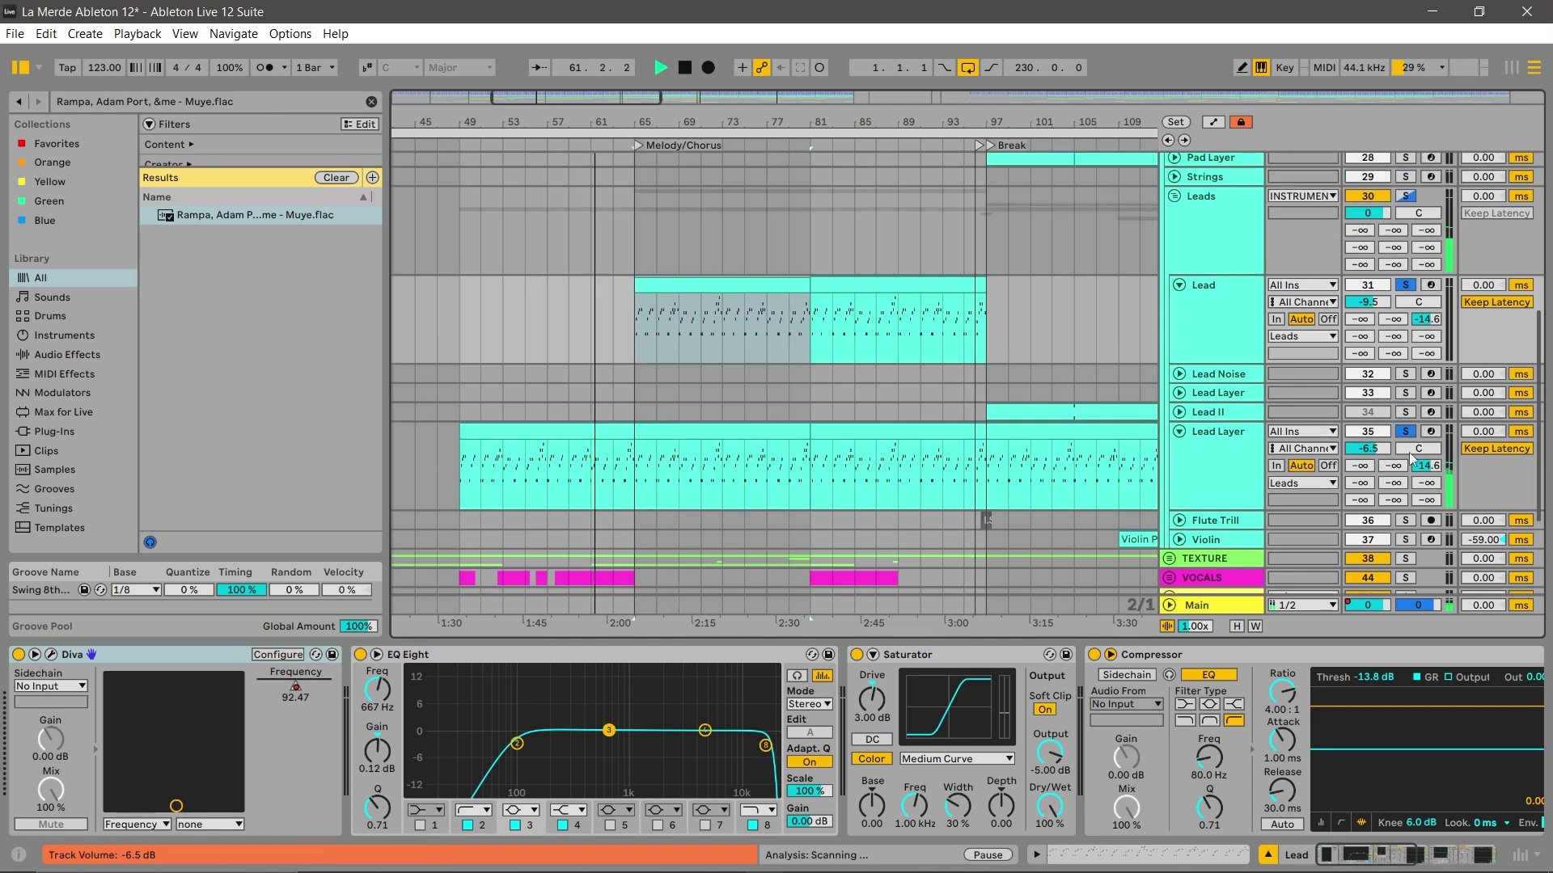
Clear the solos to hear the full mix going into the Melody/Chorus section, and stop playback.
{"action": "left_click", "coordinate": [1407, 438]}
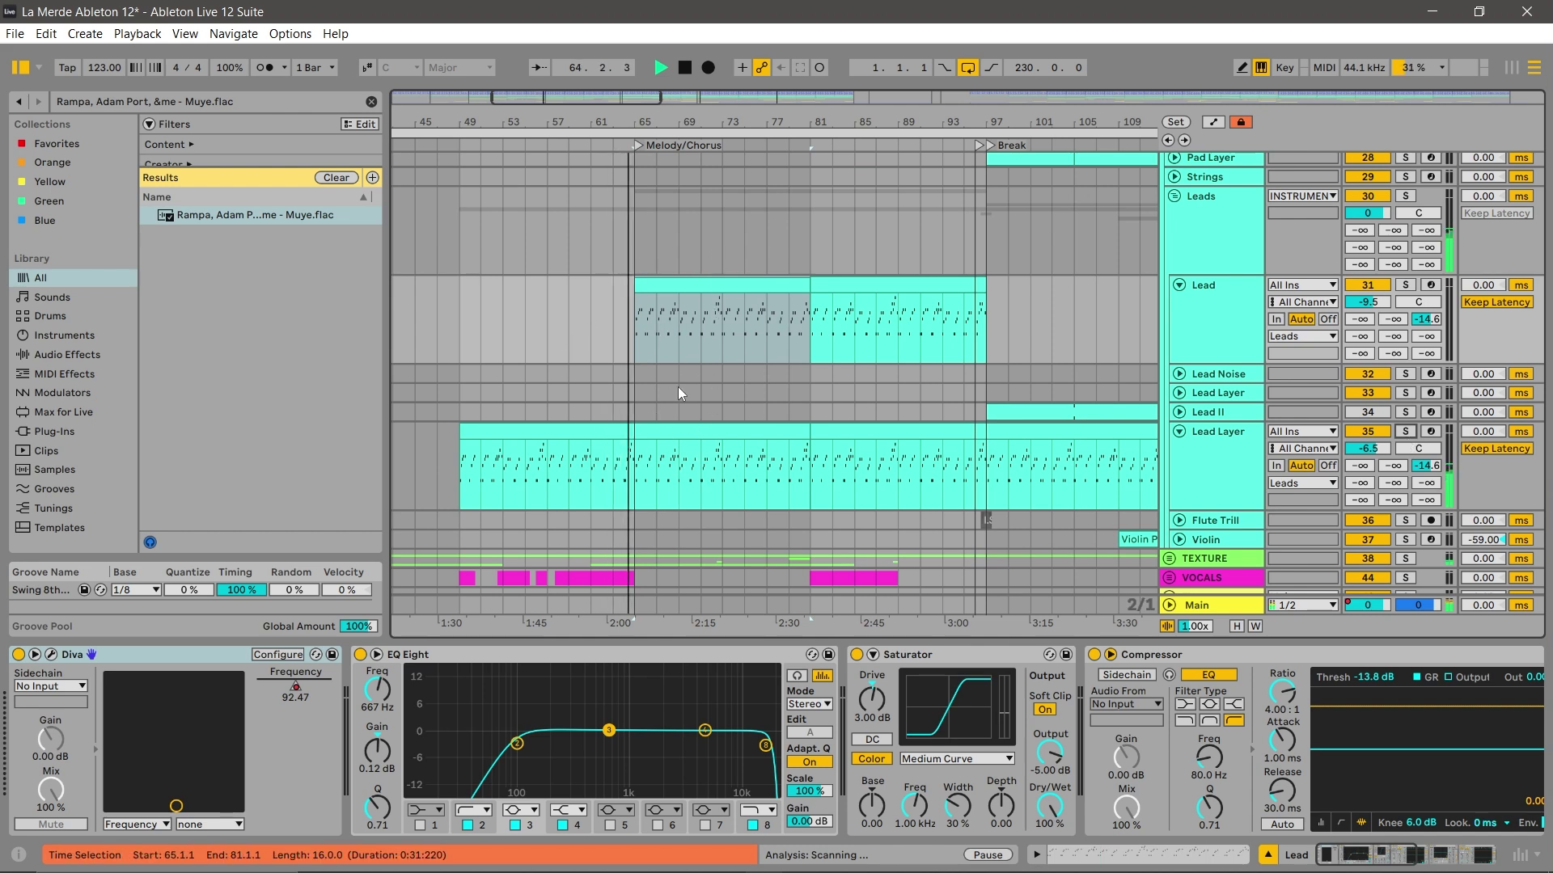
{"action": "scroll", "coordinate": [702, 362], "scroll_direction": "down", "scroll_amount": 2}
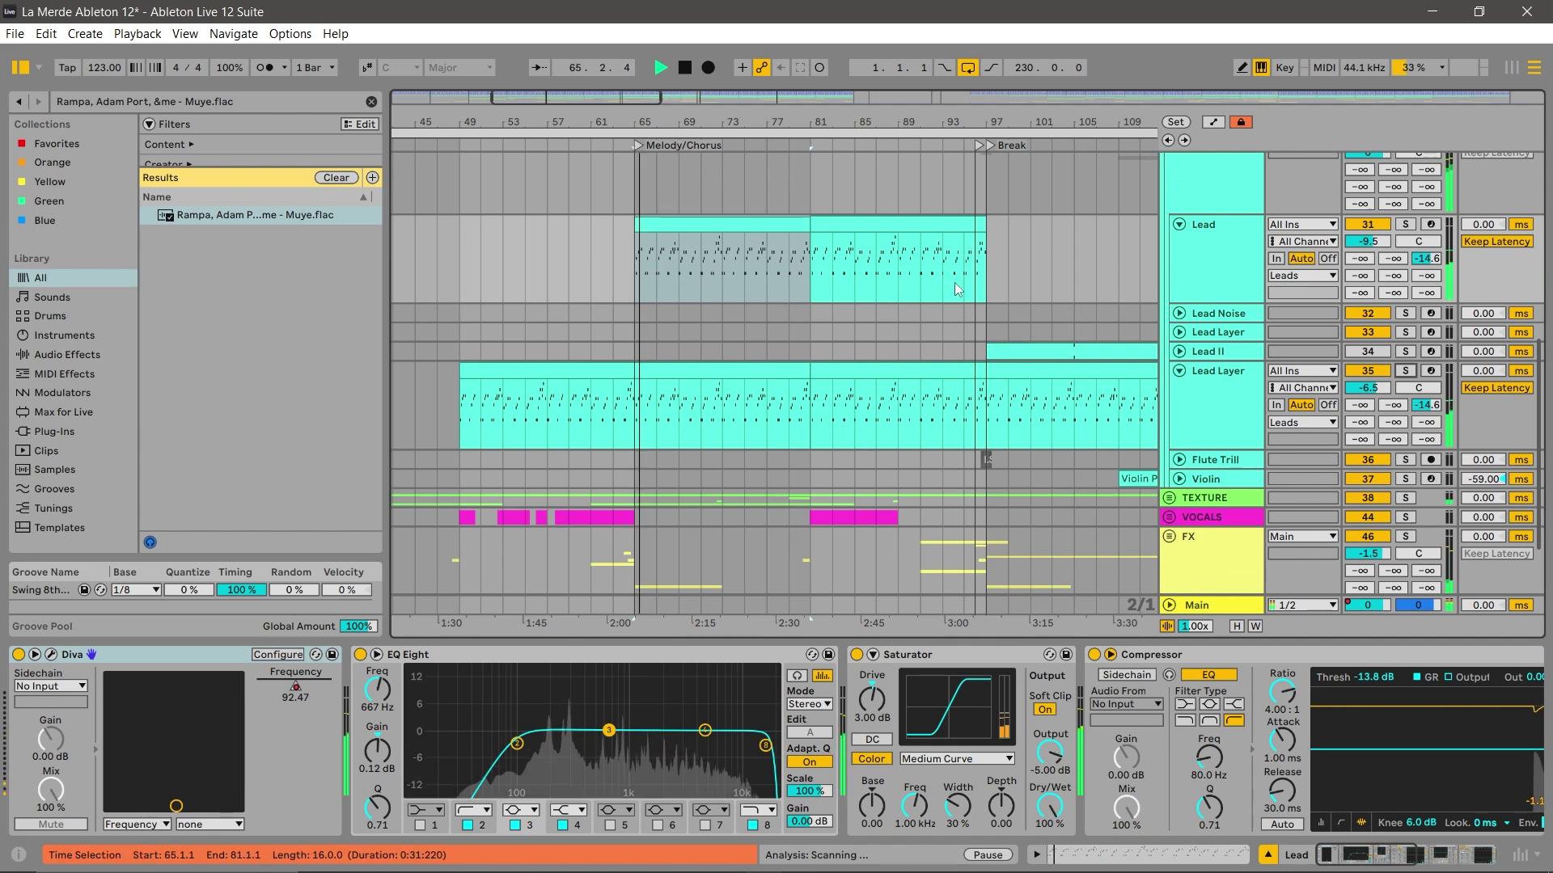
{"action": "scroll", "coordinate": [984, 457], "scroll_direction": "down", "scroll_amount": 2}
{"action": "scroll", "coordinate": [905, 181], "scroll_direction": "down", "scroll_amount": 2}
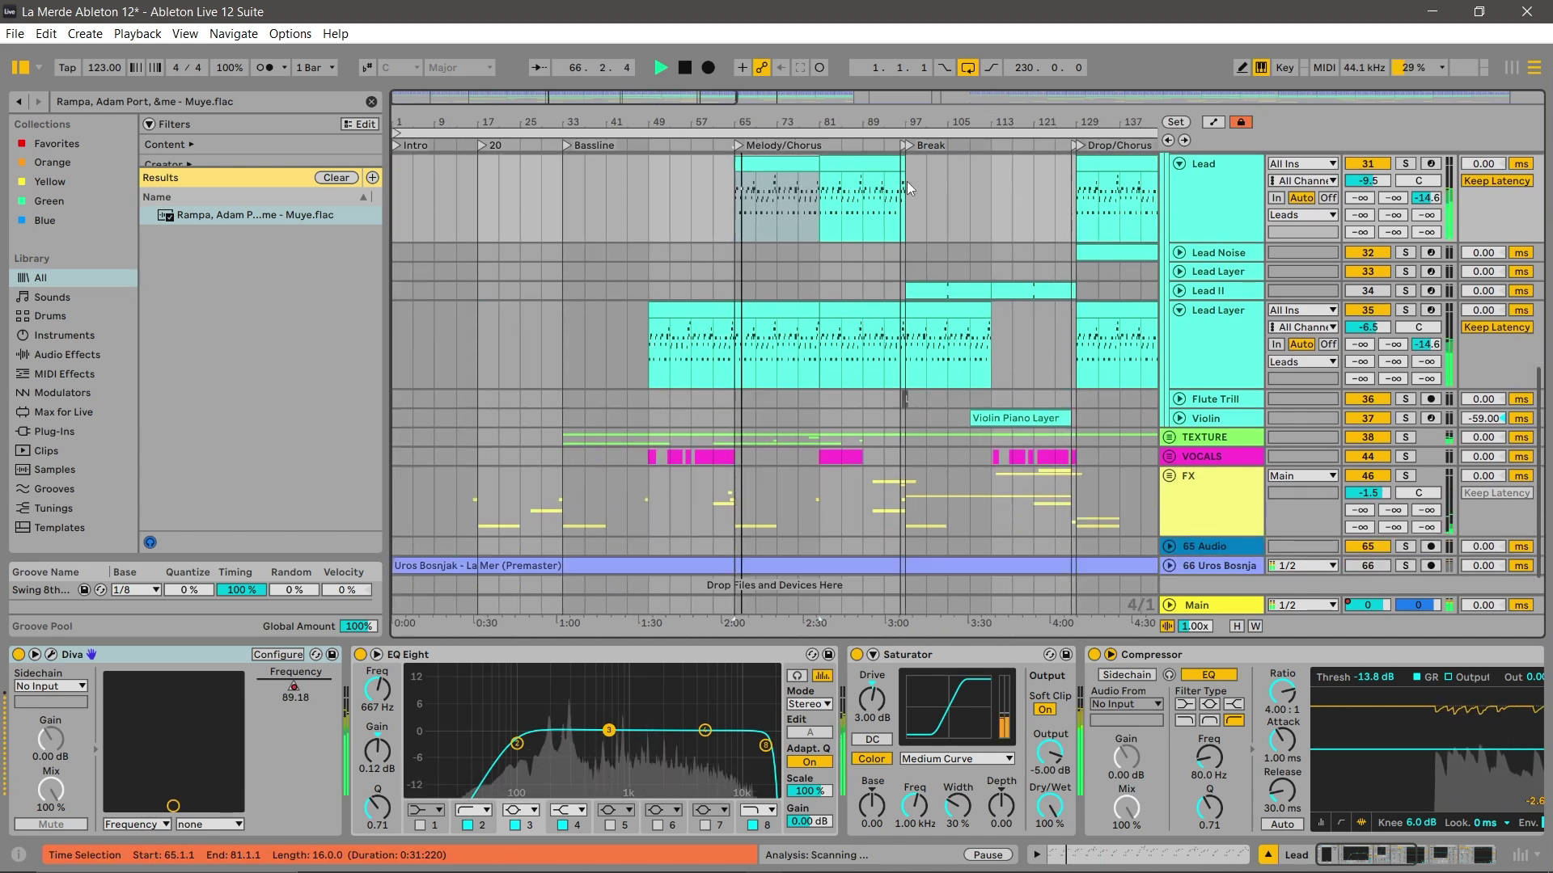
{"action": "key", "text": "space"}
Expand the TEXTURE group, and zoom in on the Lead Layer clip at bar 145 on the track below Lead Noise.
{"action": "left_click", "coordinate": [1168, 437]}
{"action": "scroll", "coordinate": [1183, 407], "scroll_direction": "down", "scroll_amount": 5}
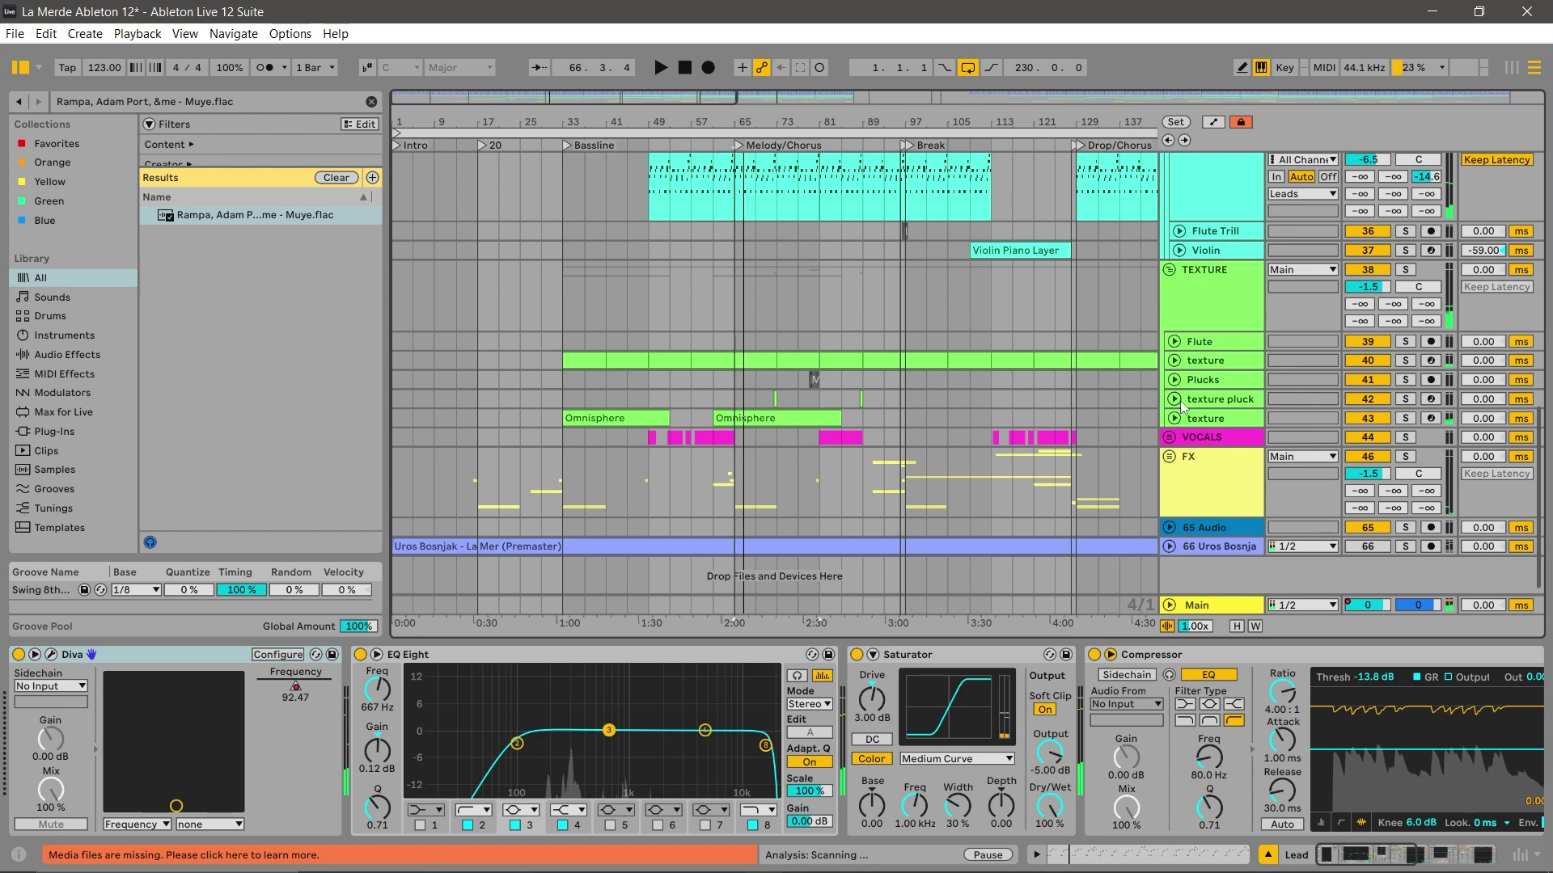
{"action": "scroll", "coordinate": [1183, 407], "scroll_direction": "up", "scroll_amount": 4}
{"action": "left_click_drag", "start_coordinate": [998, 122], "coordinate": [681, 97]}
{"action": "scroll", "coordinate": [752, 323], "scroll_direction": "up", "scroll_amount": 3}
{"action": "left_click", "coordinate": [766, 323]}
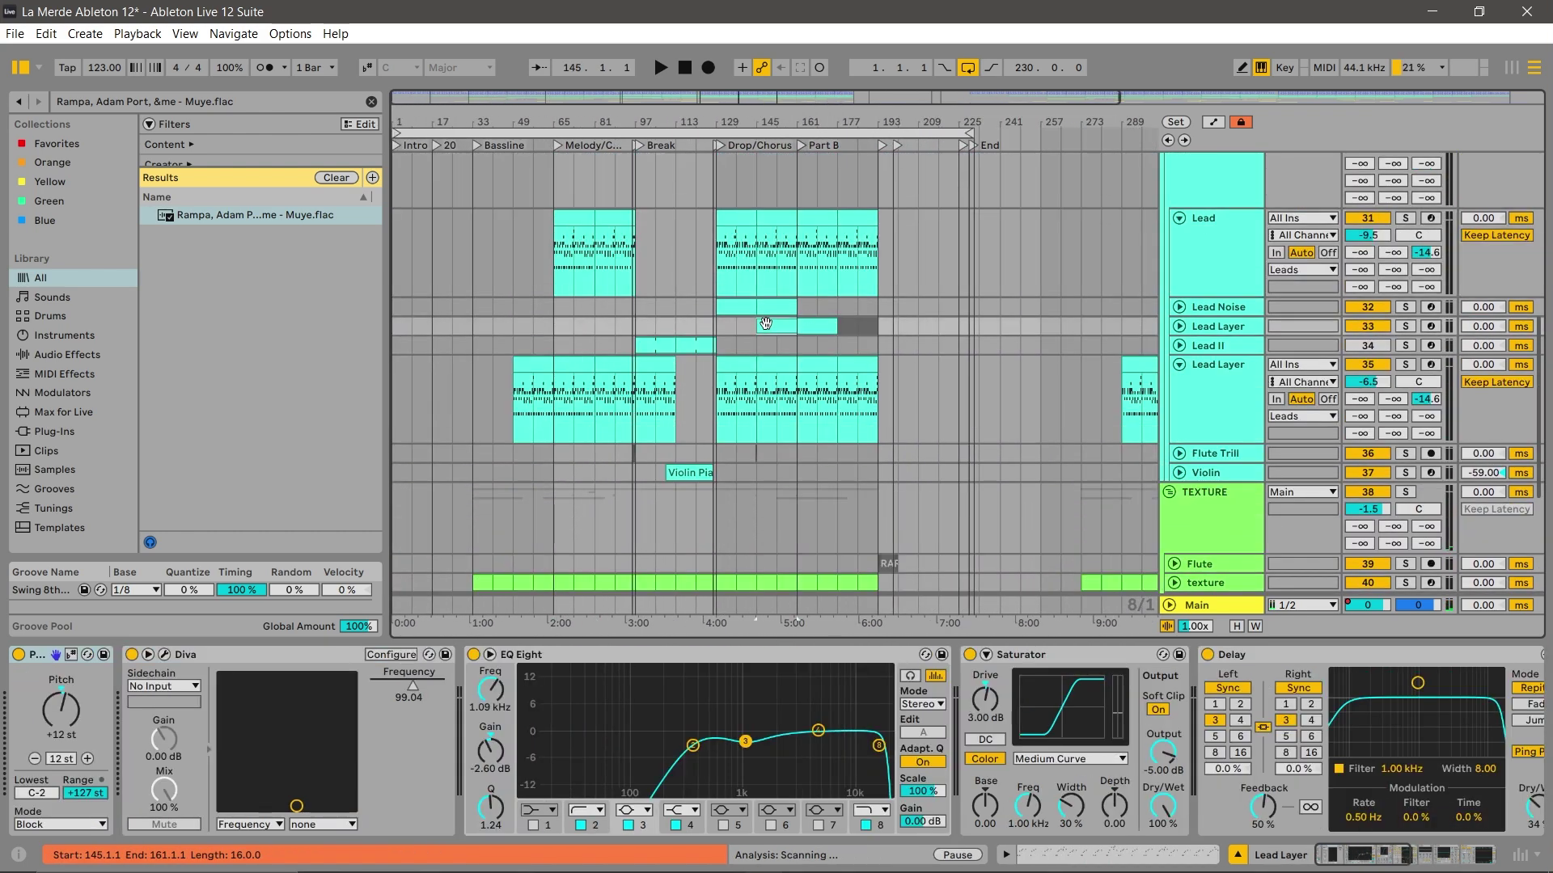
{"action": "key", "text": "z"}
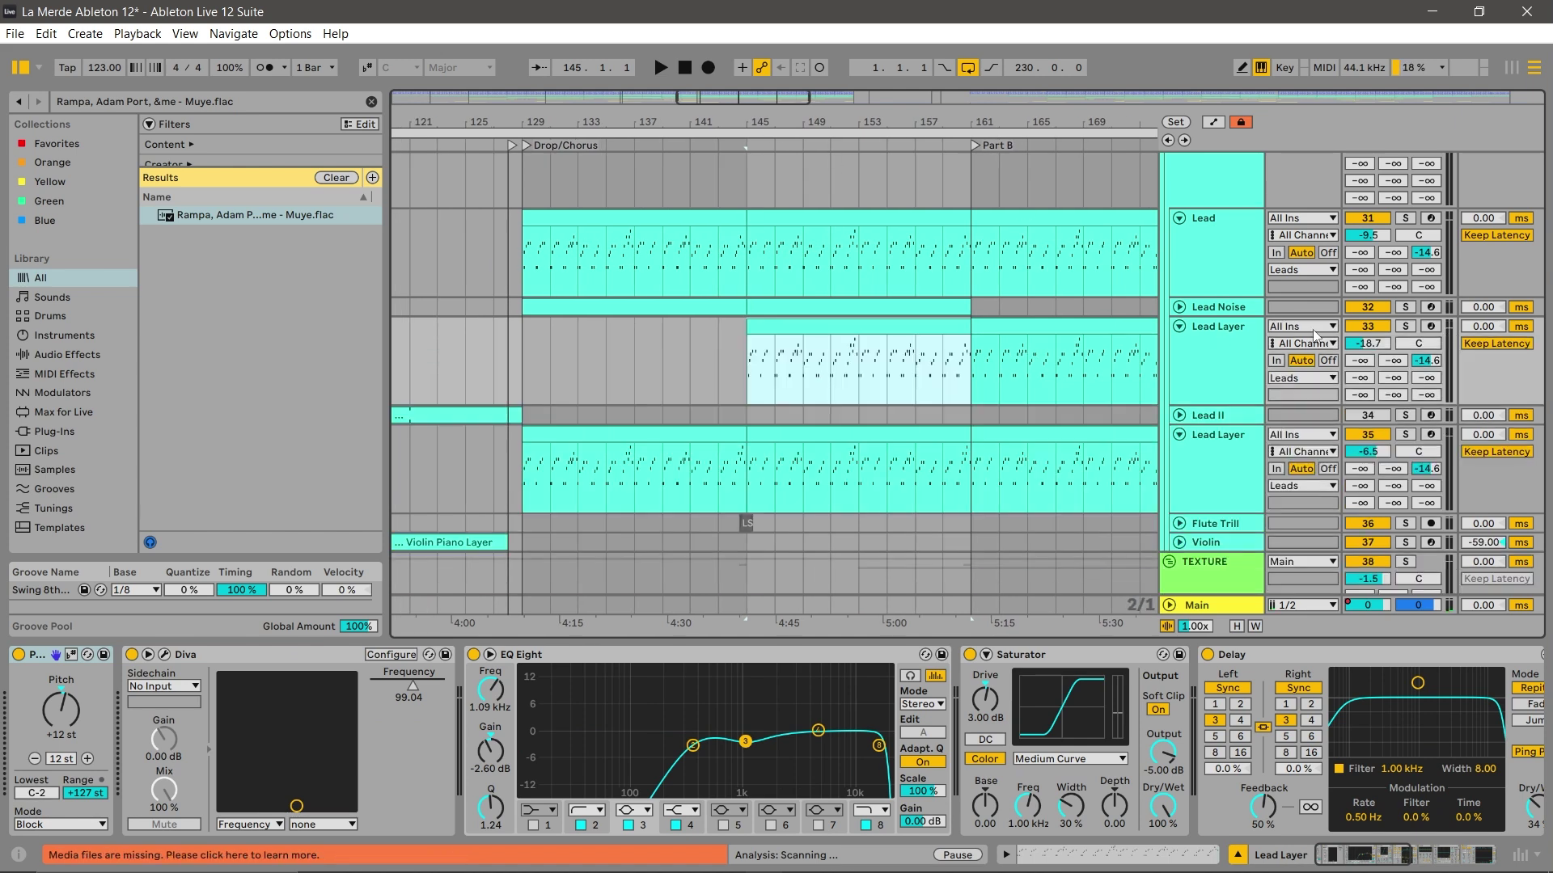
Solo the Lead Layer track below Lead Noise, play it from bar 145, and clear its solo after stopping.
{"action": "left_click", "coordinate": [1404, 326]}
{"action": "left_click", "coordinate": [745, 144]}
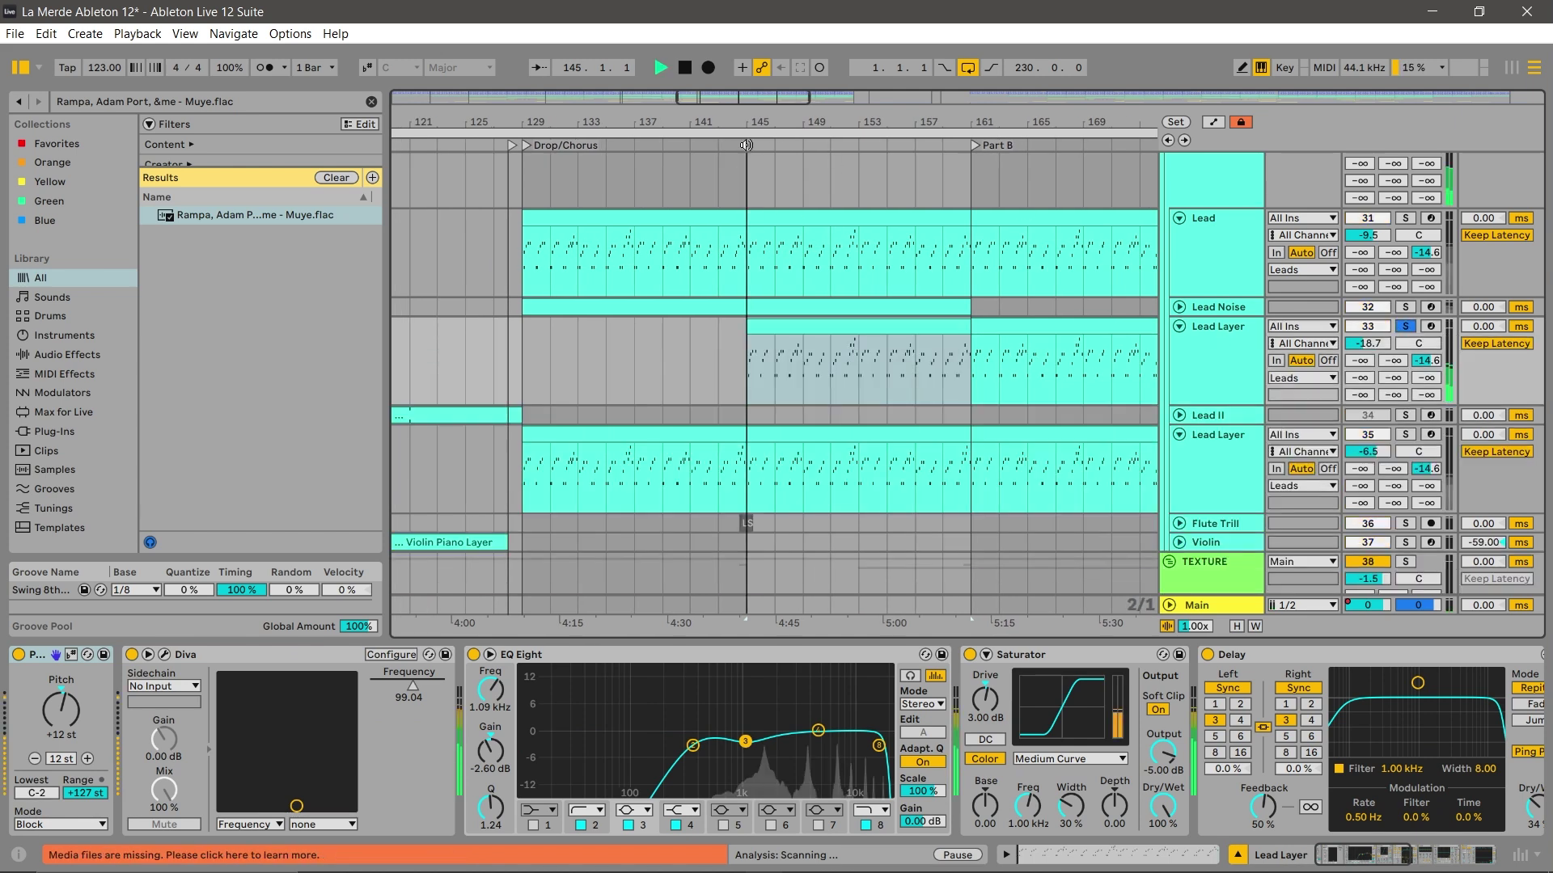
{"action": "key", "text": "space"}
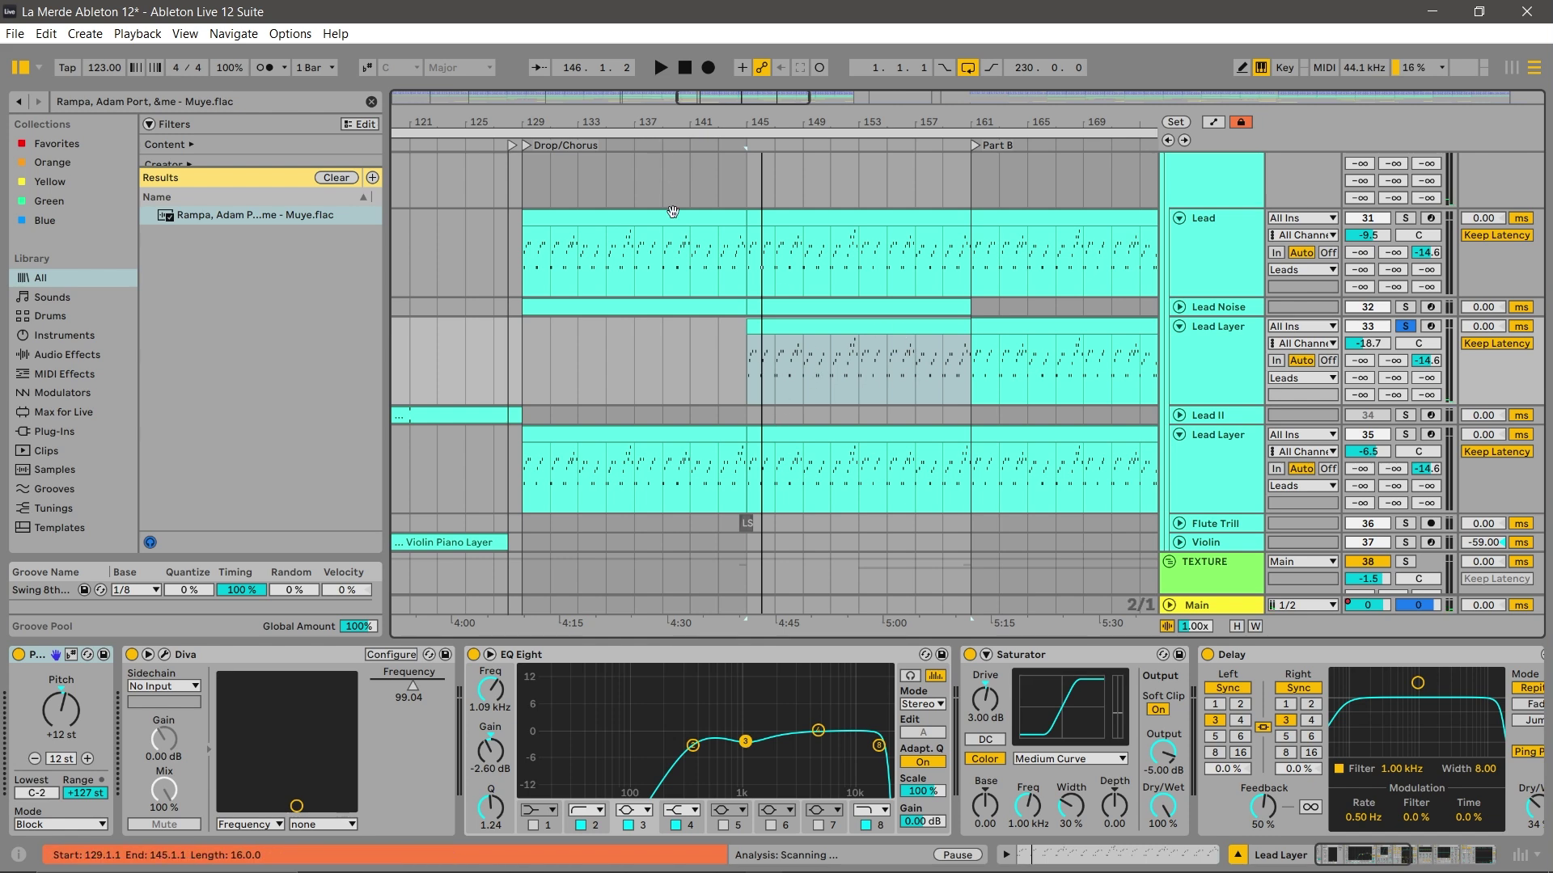
{"action": "left_click", "coordinate": [1406, 328]}
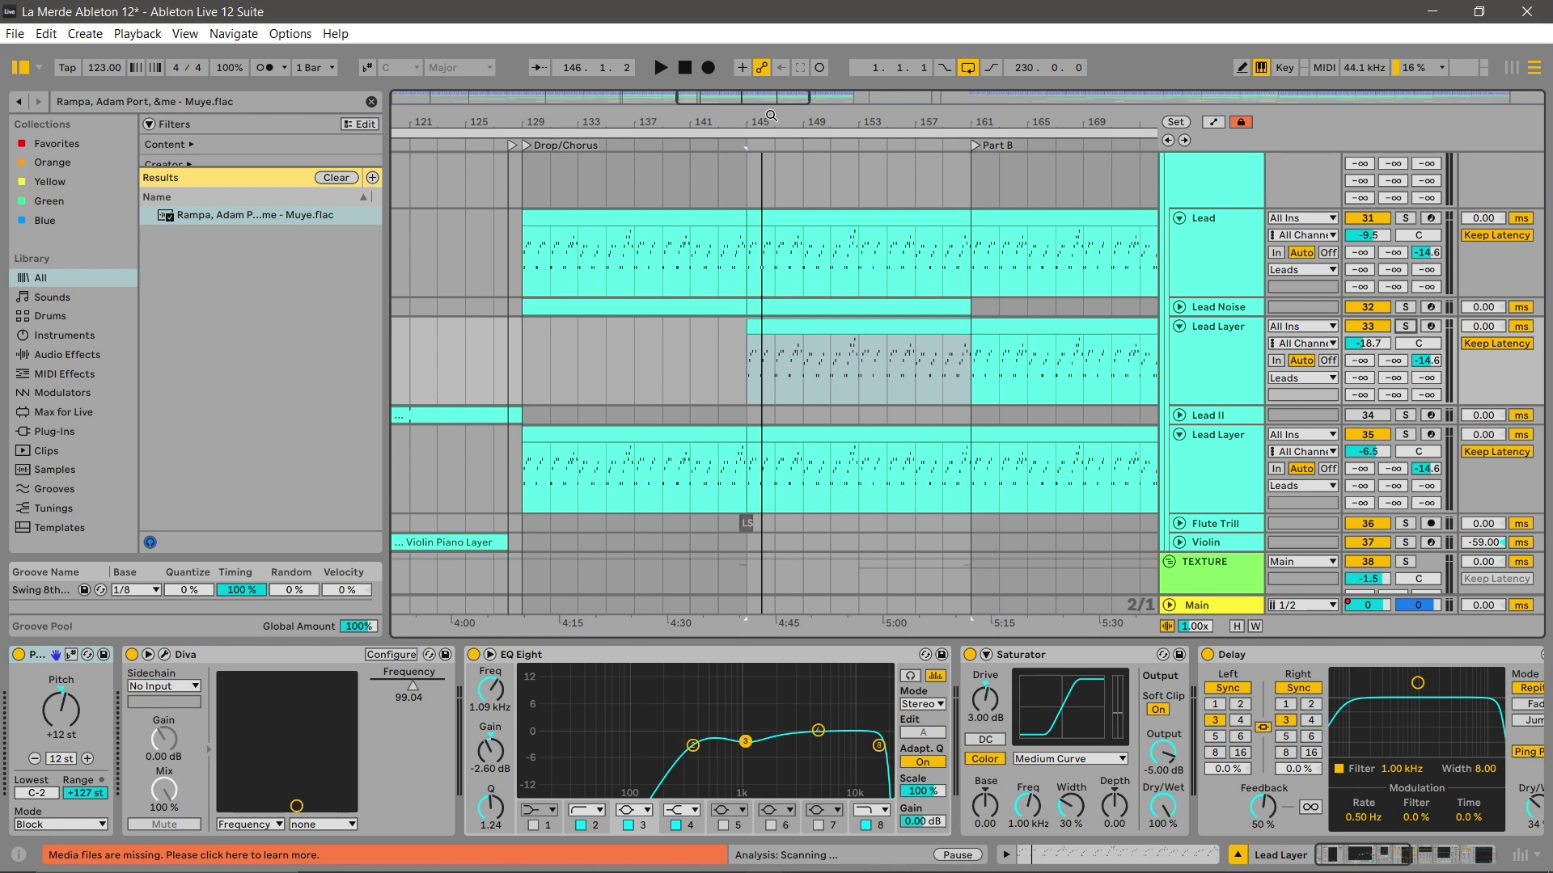
Solo the whole Leads group and play it from just before bar 145.
{"action": "key", "text": "minus"}
{"action": "scroll", "coordinate": [1385, 187], "scroll_direction": "up", "scroll_amount": 1}
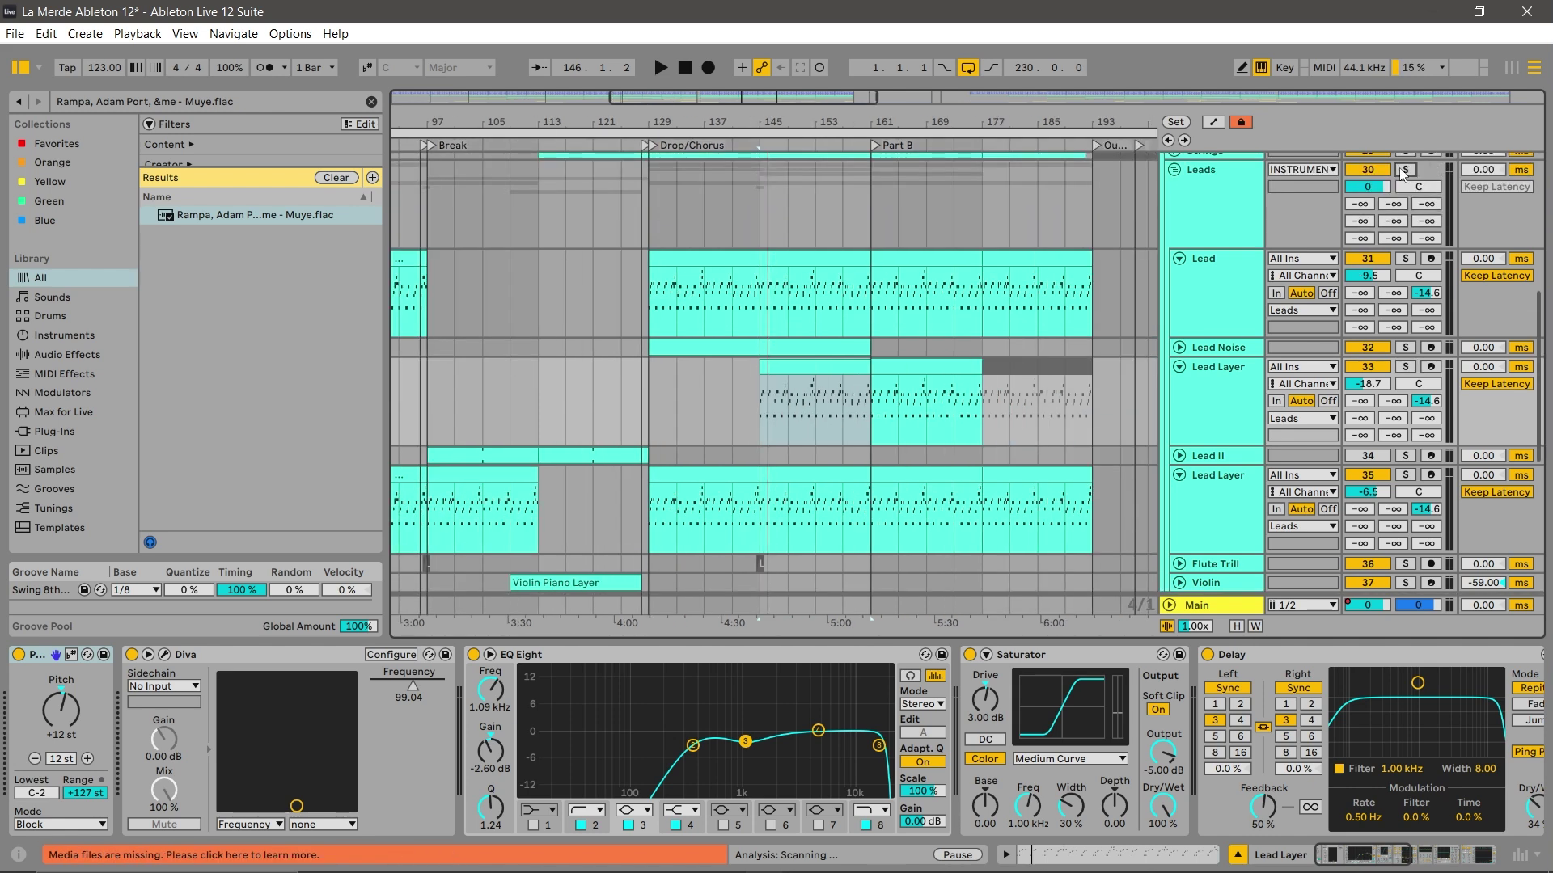
{"action": "left_click", "coordinate": [1405, 169]}
{"action": "left_click", "coordinate": [755, 135]}
{"action": "left_click", "coordinate": [752, 148]}
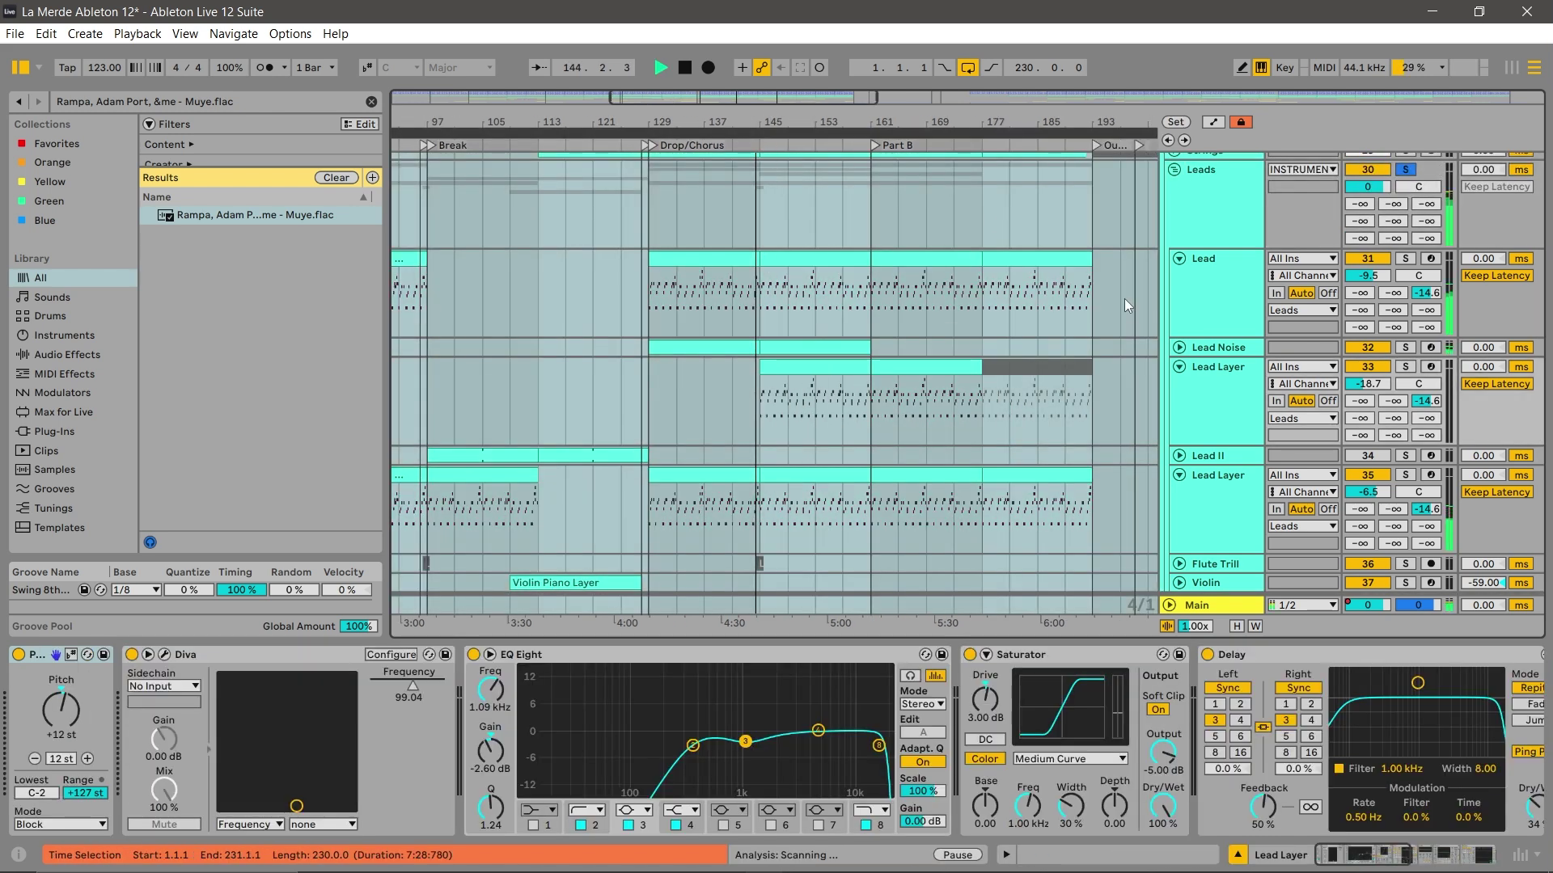
Unfold the Lead Noise track, solo it in place of the Leads group, and play it from bar 145.
{"action": "left_click", "coordinate": [1179, 347]}
{"action": "left_click", "coordinate": [1406, 348]}
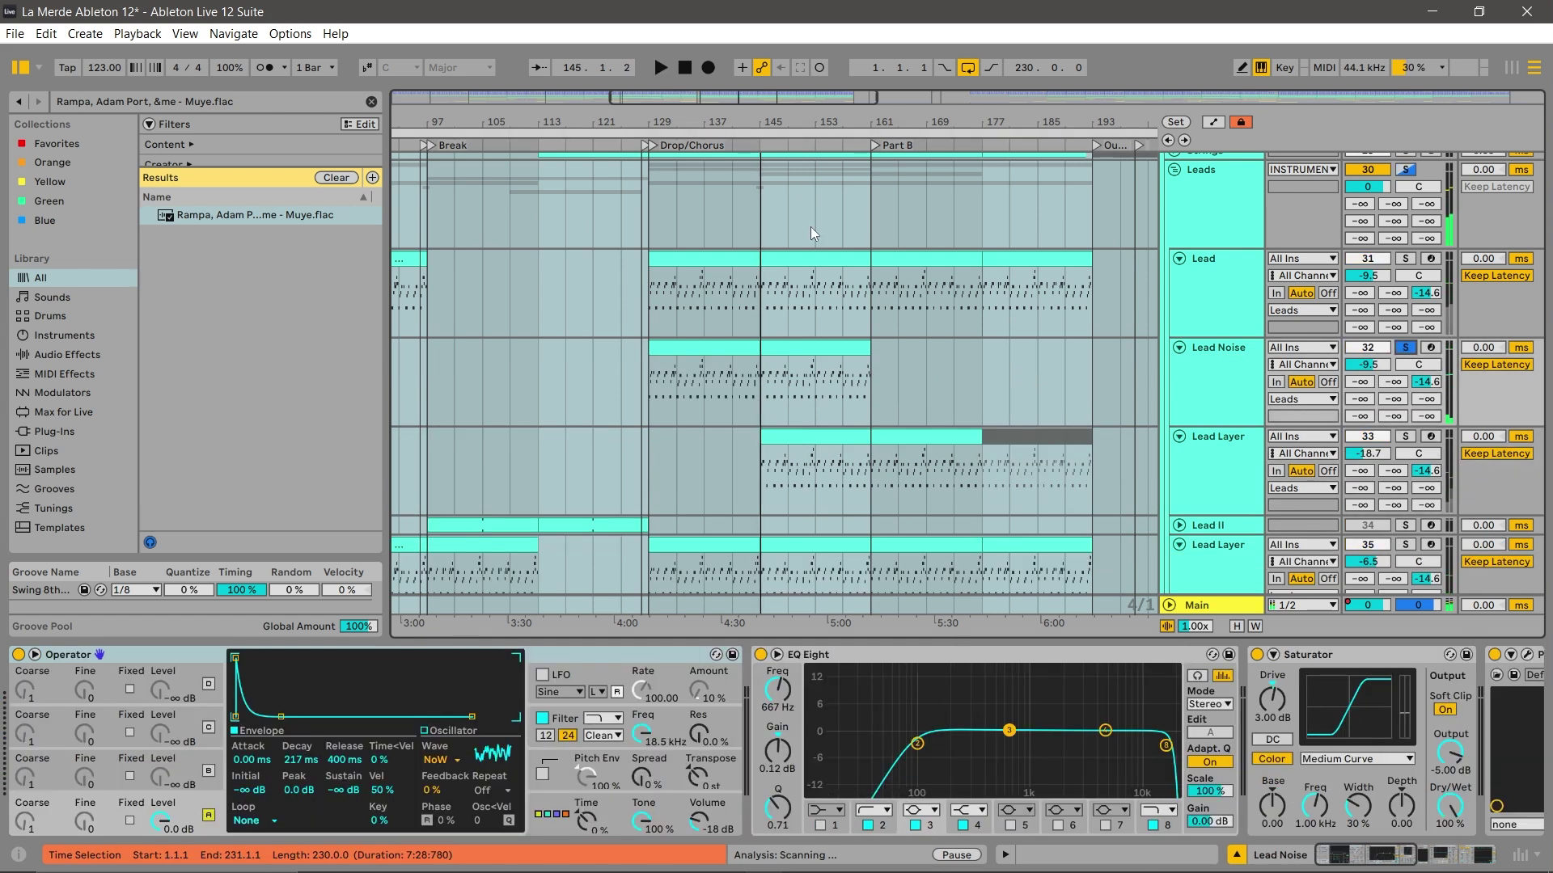
{"action": "left_click", "coordinate": [762, 147]}
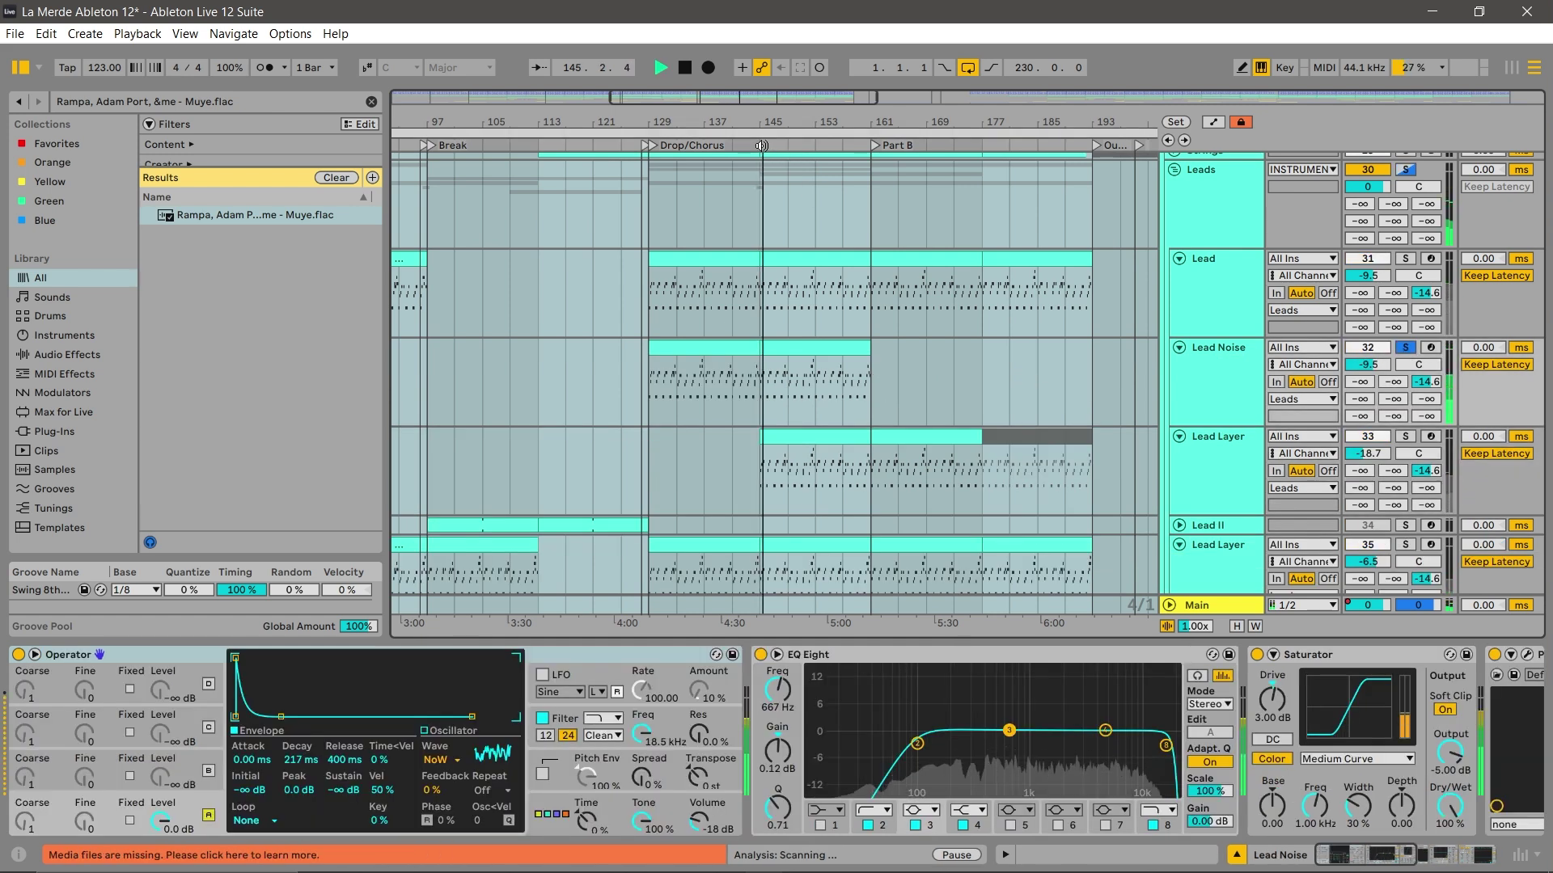
Return the solo to the whole Leads group and collapse its Lead, Lead Noise and both Lead Layer tracks.
{"action": "left_click", "coordinate": [1405, 171]}
{"action": "scroll", "coordinate": [1231, 254], "scroll_direction": "down", "scroll_amount": 3}
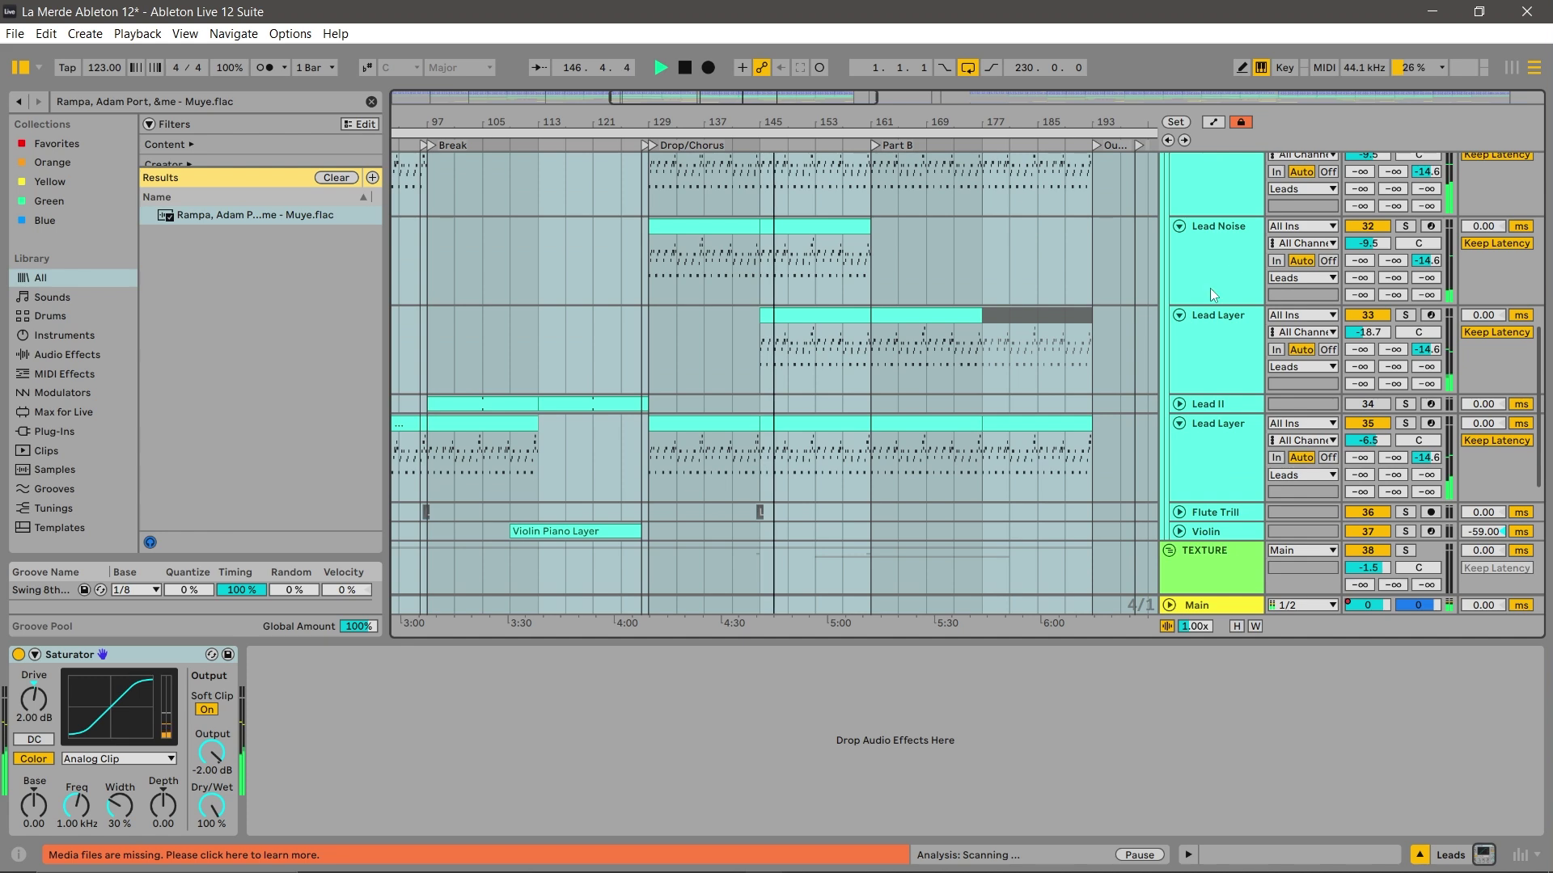
{"action": "left_click", "coordinate": [1179, 423]}
{"action": "left_click", "coordinate": [1179, 227]}
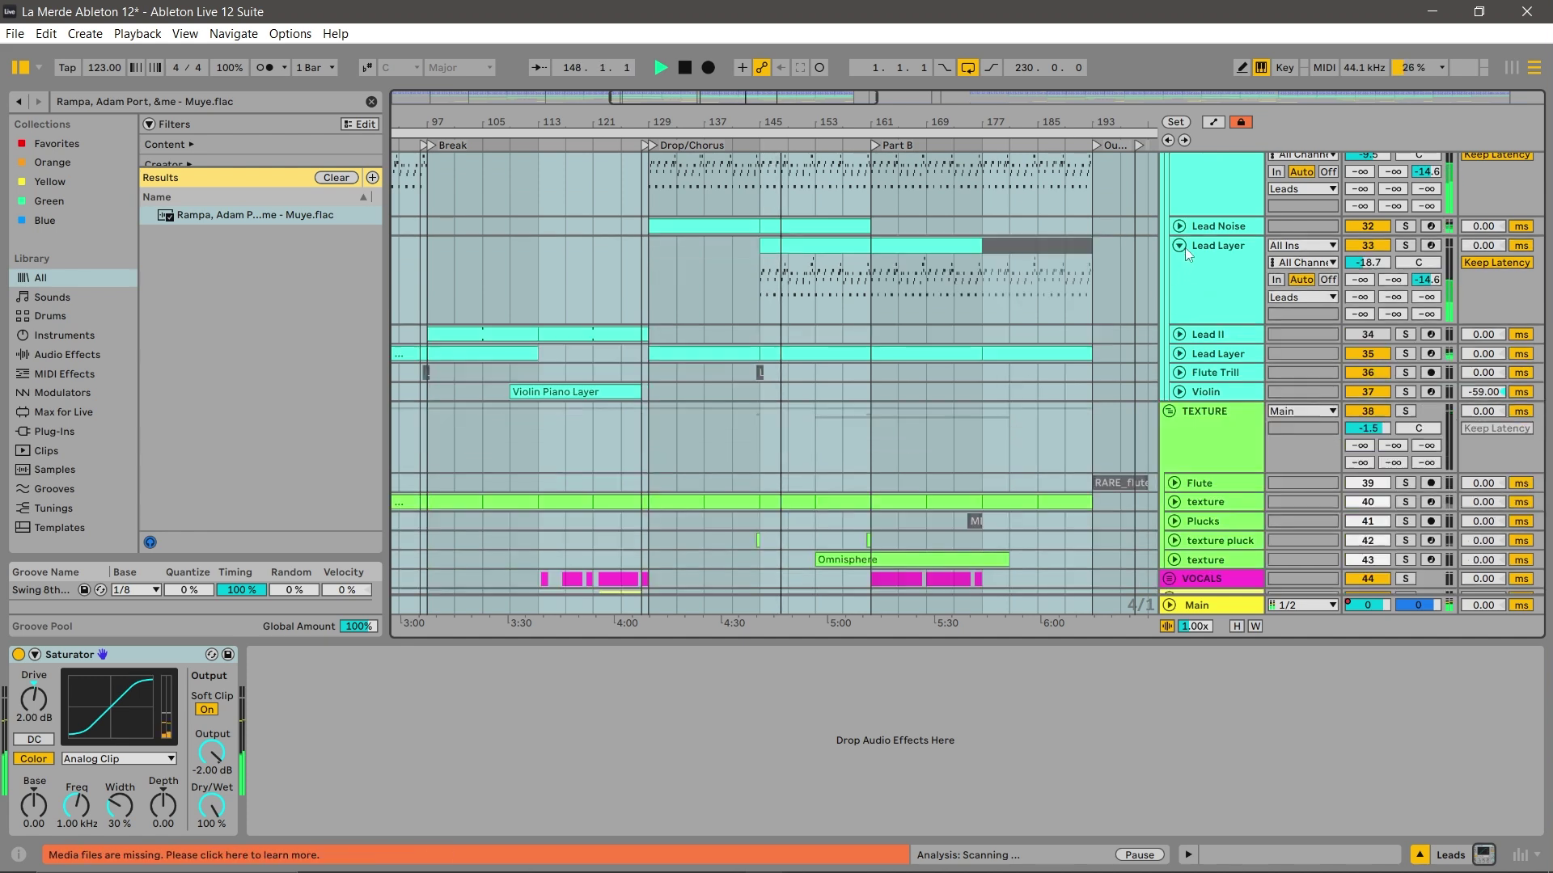
{"action": "left_click", "coordinate": [1179, 246]}
{"action": "scroll", "coordinate": [1159, 234], "scroll_direction": "left", "scroll_amount": 3}
{"action": "scroll", "coordinate": [1158, 227], "scroll_direction": "up", "scroll_amount": 4}
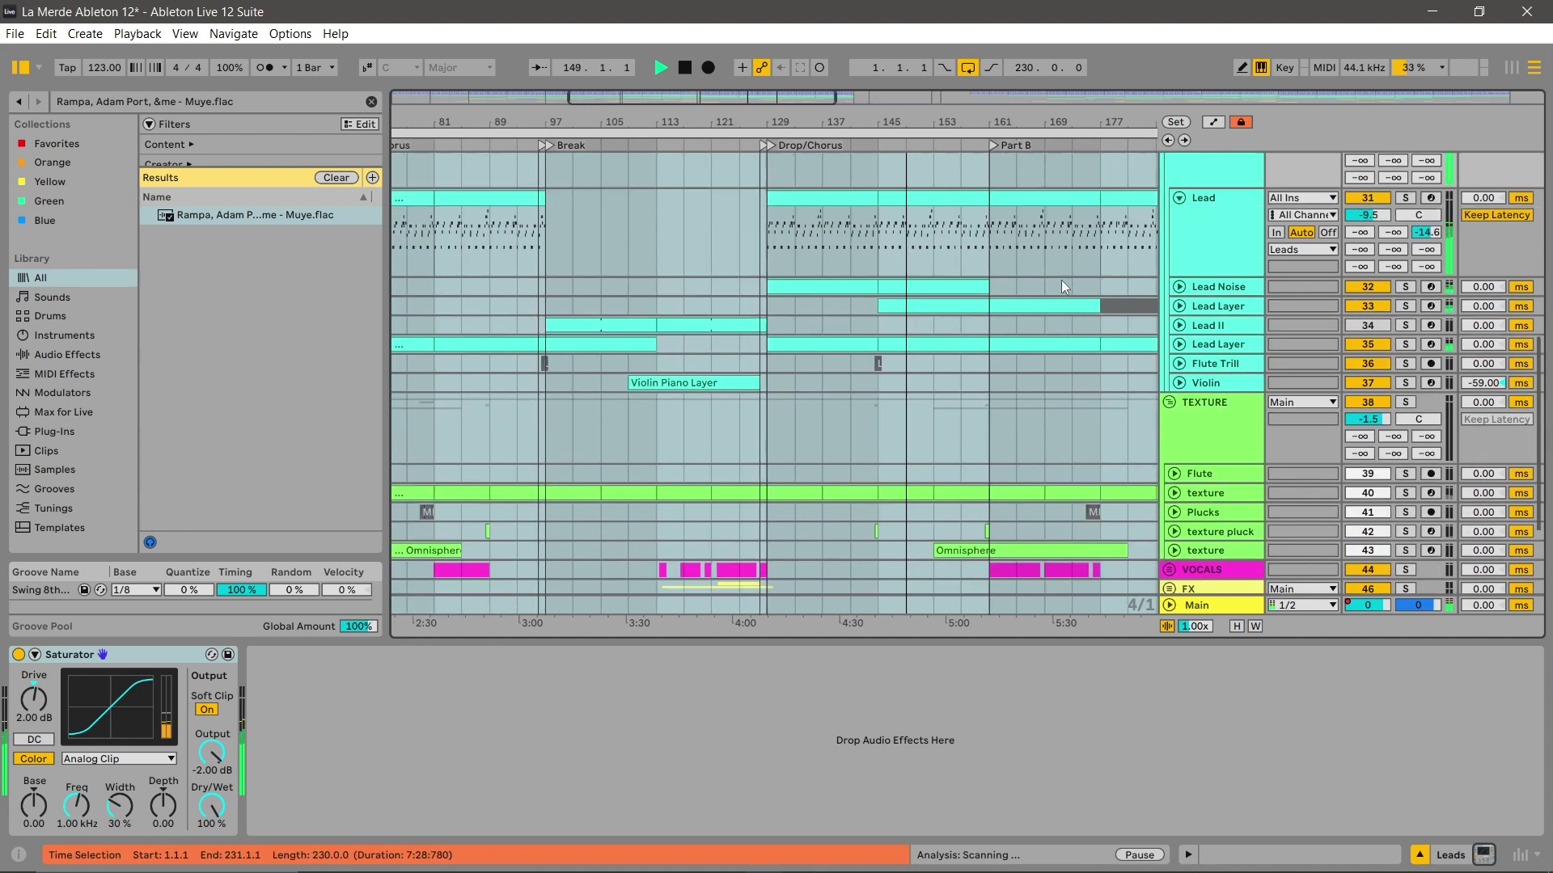
{"action": "left_click", "coordinate": [1179, 219]}
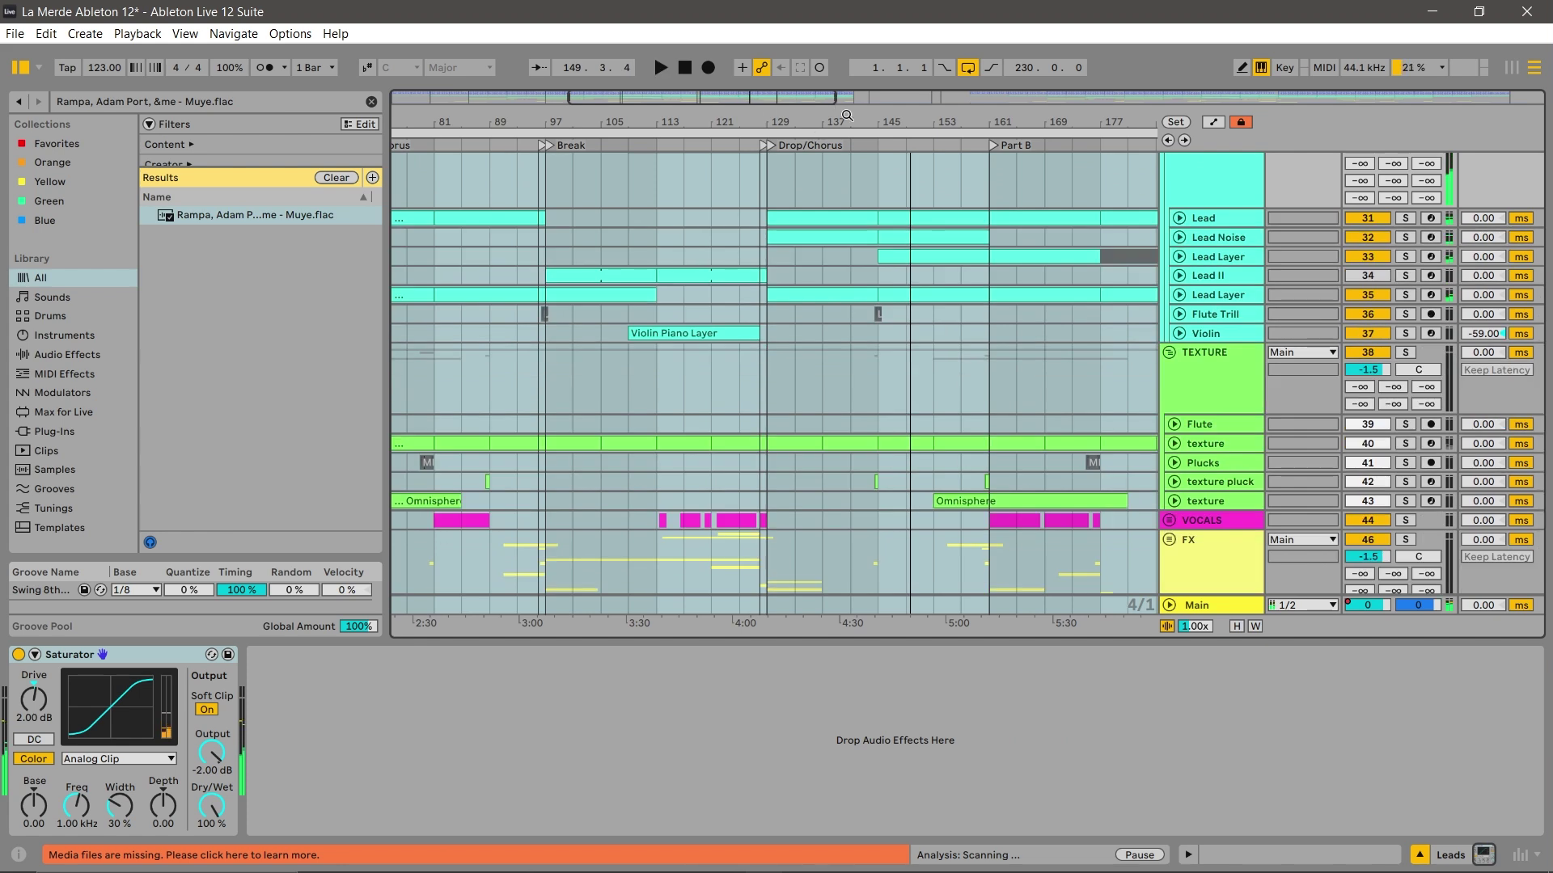
Show the full arrangement, unfold the two texture tracks to examine their notes, and expand and solo the VOCALS group.
{"action": "key", "text": "w"}
{"action": "scroll", "coordinate": [1099, 416], "scroll_direction": "down", "scroll_amount": 3}
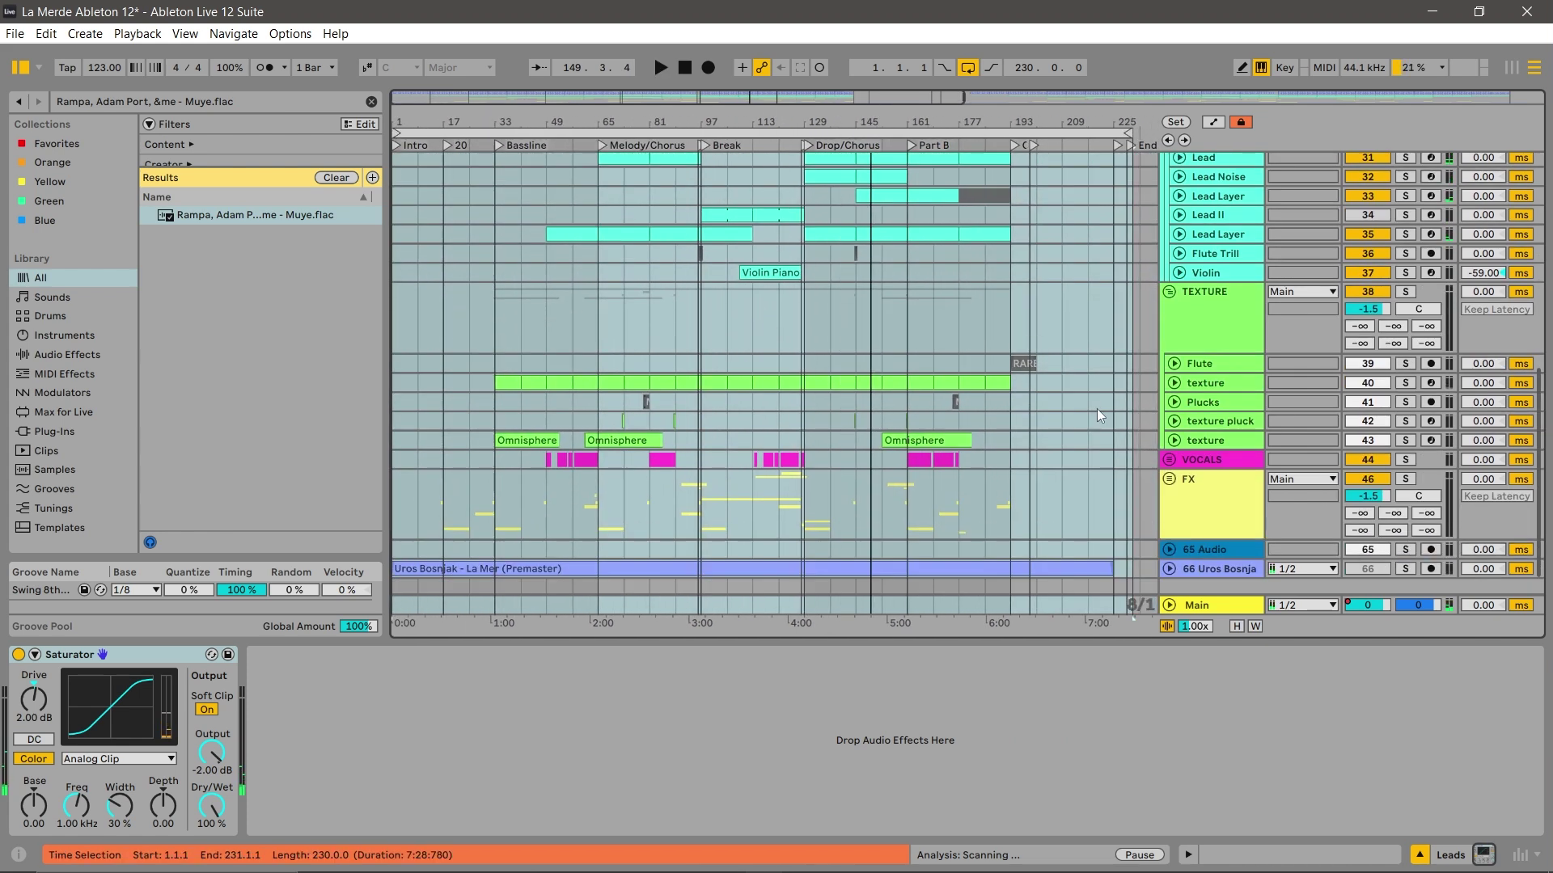
{"action": "left_click", "coordinate": [1174, 383]}
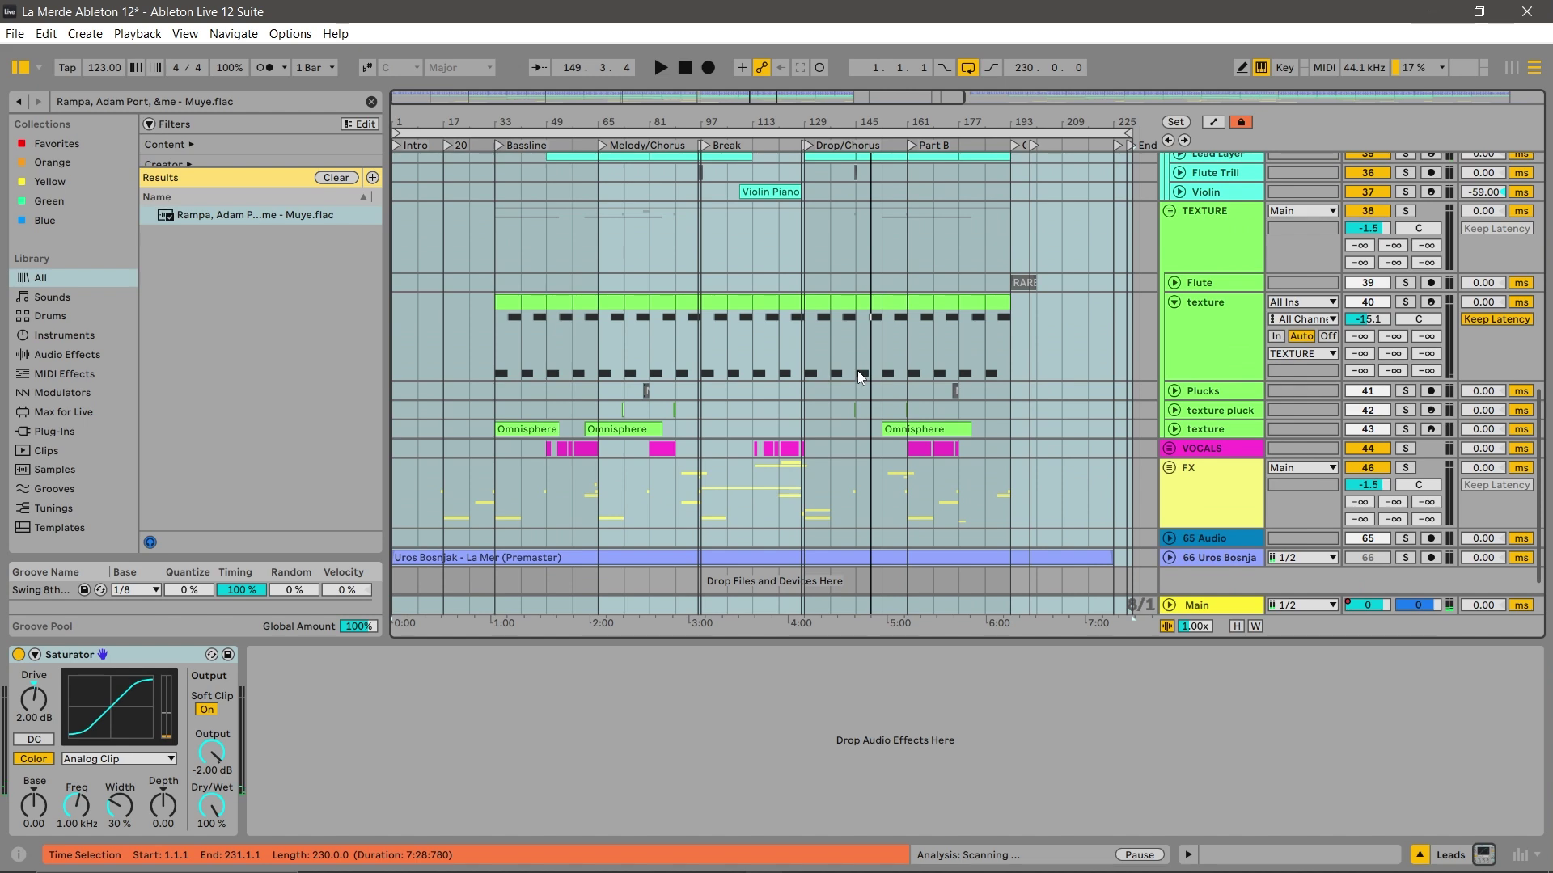
{"action": "left_click", "coordinate": [1174, 429]}
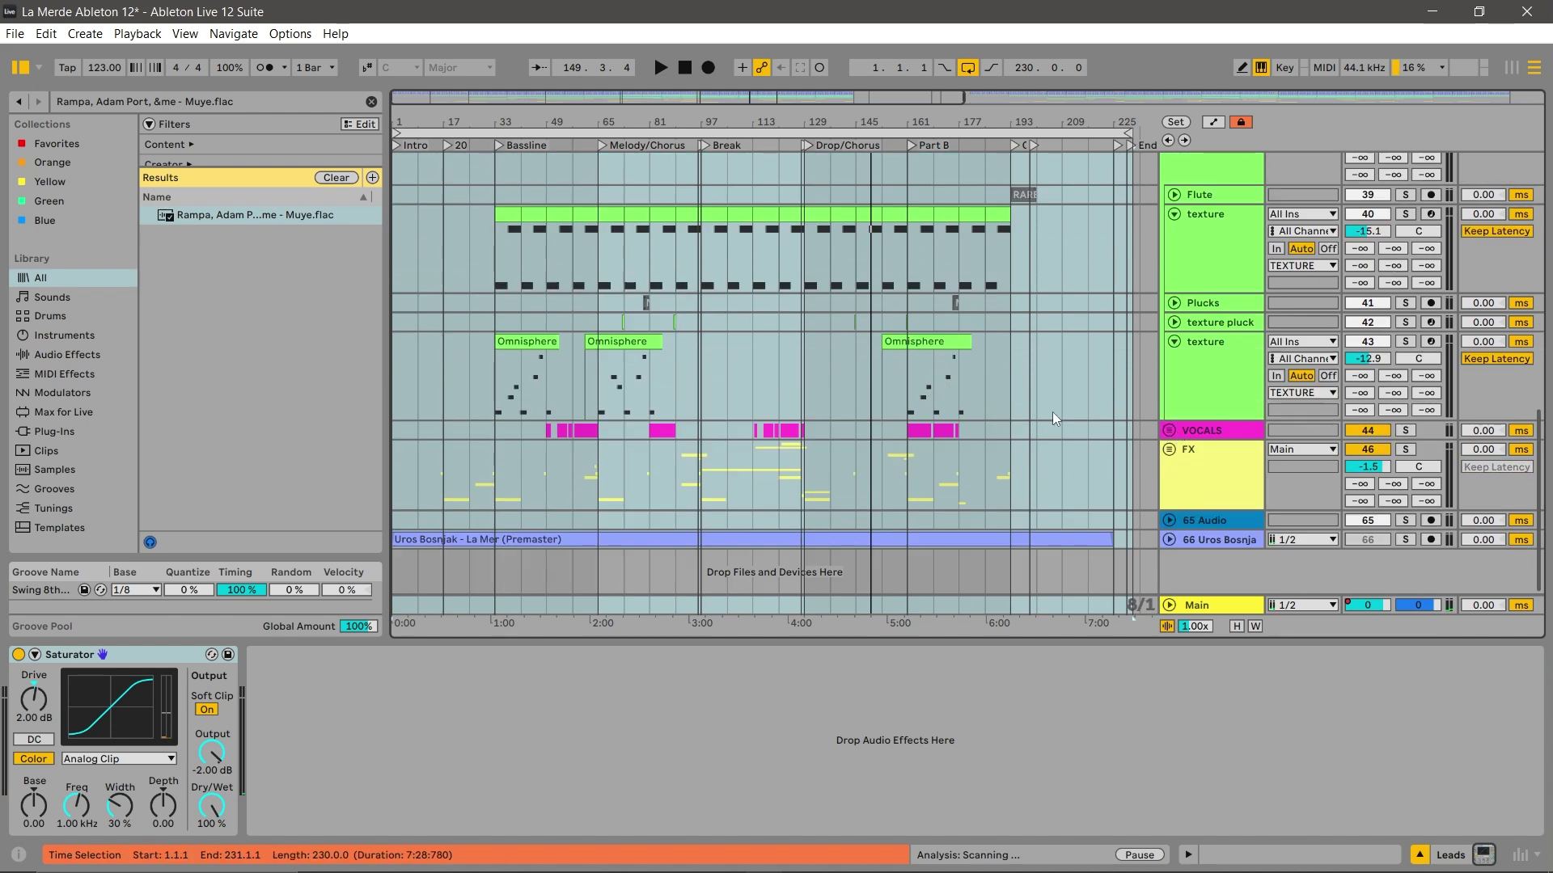
{"action": "left_click", "coordinate": [1169, 430]}
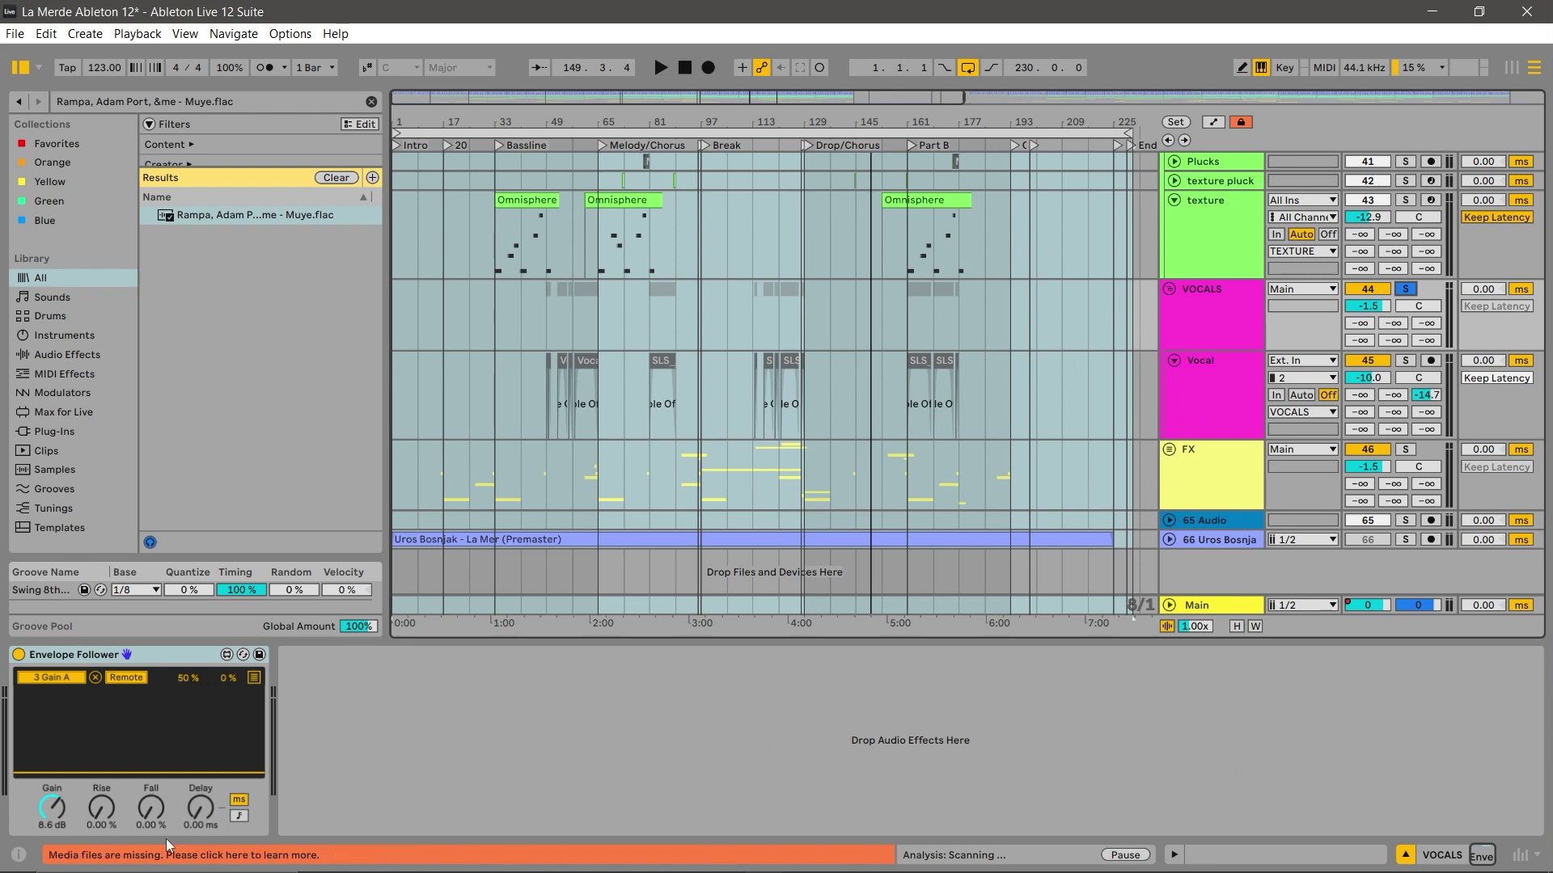
Open the list of missing media files and try an automatic search that includes the D:/packs folder.
{"action": "left_click", "coordinate": [169, 857]}
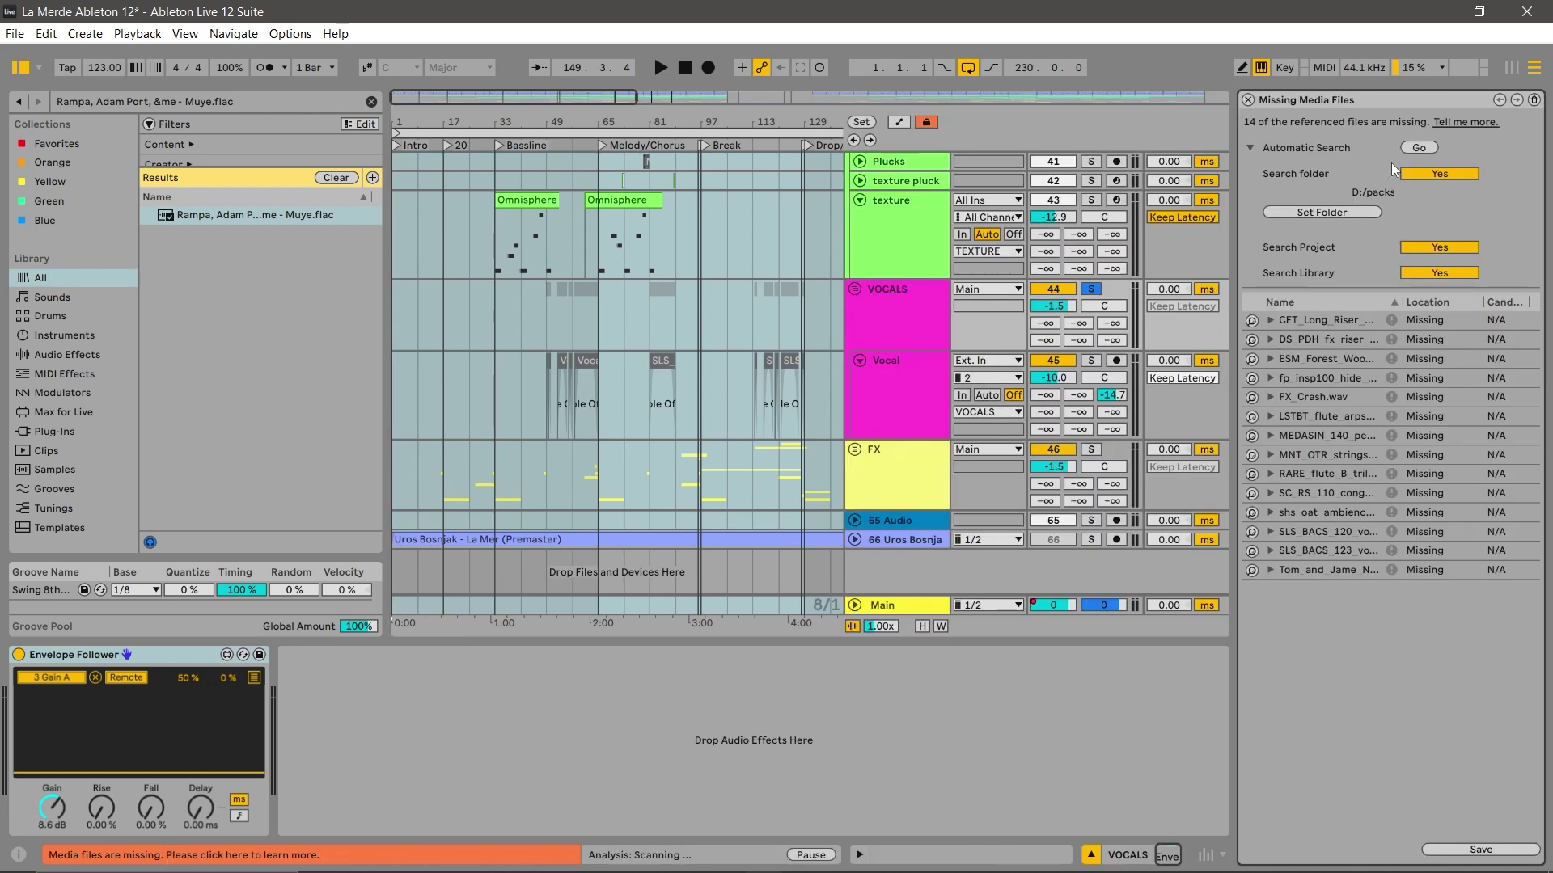
{"action": "left_click", "coordinate": [1417, 148]}
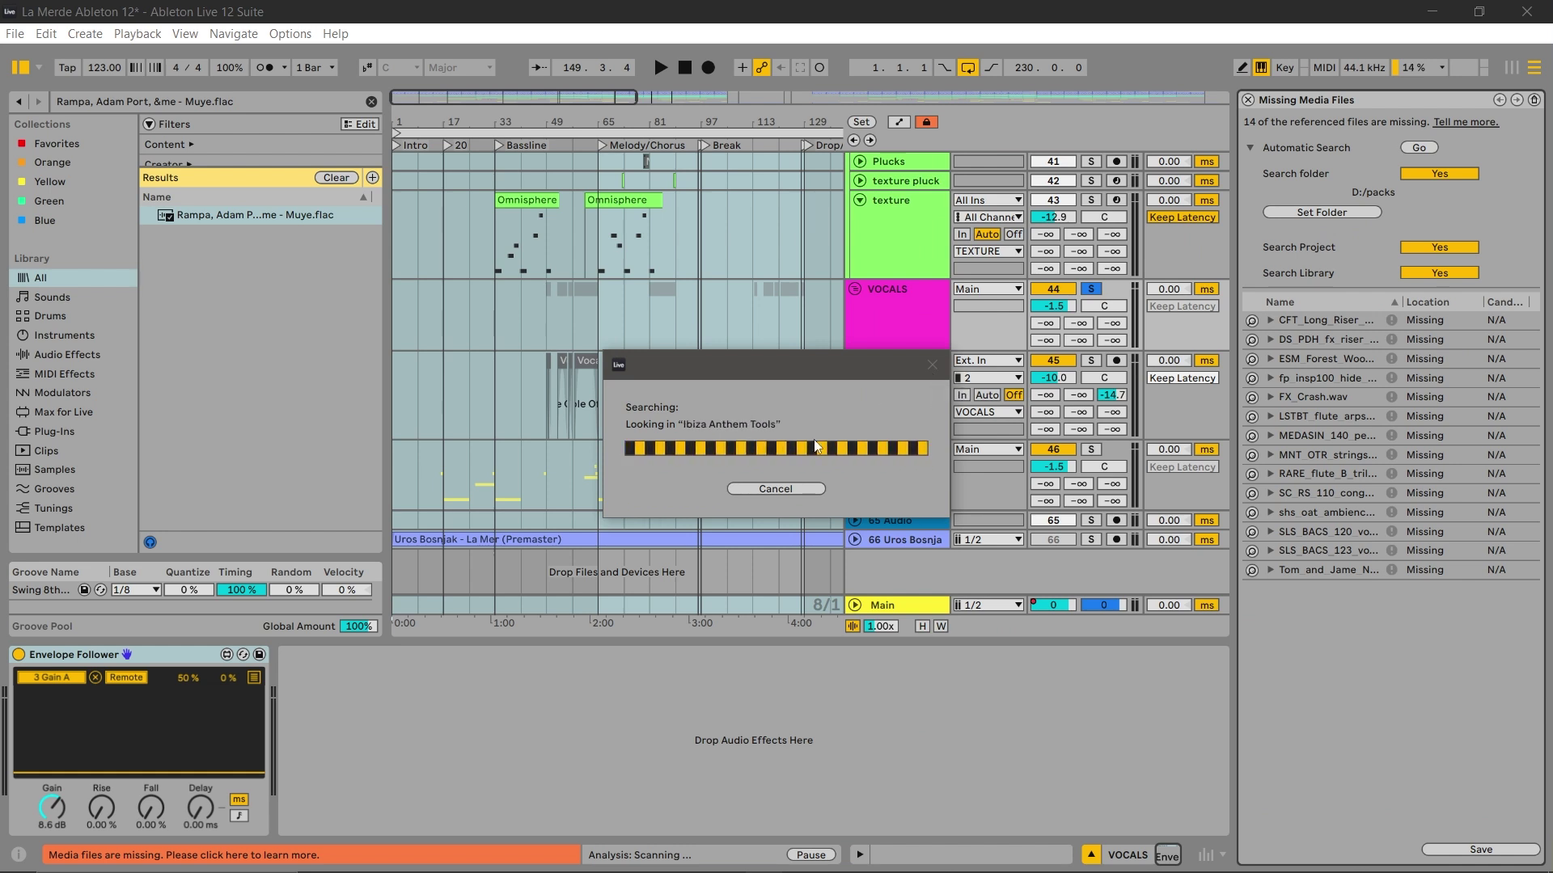
{"action": "left_click", "coordinate": [786, 488]}
Relink the missing samples by hot-swapping CFT_Long_Riser_05.wav with the matching file in the browser.
{"action": "left_click", "coordinate": [1251, 320]}
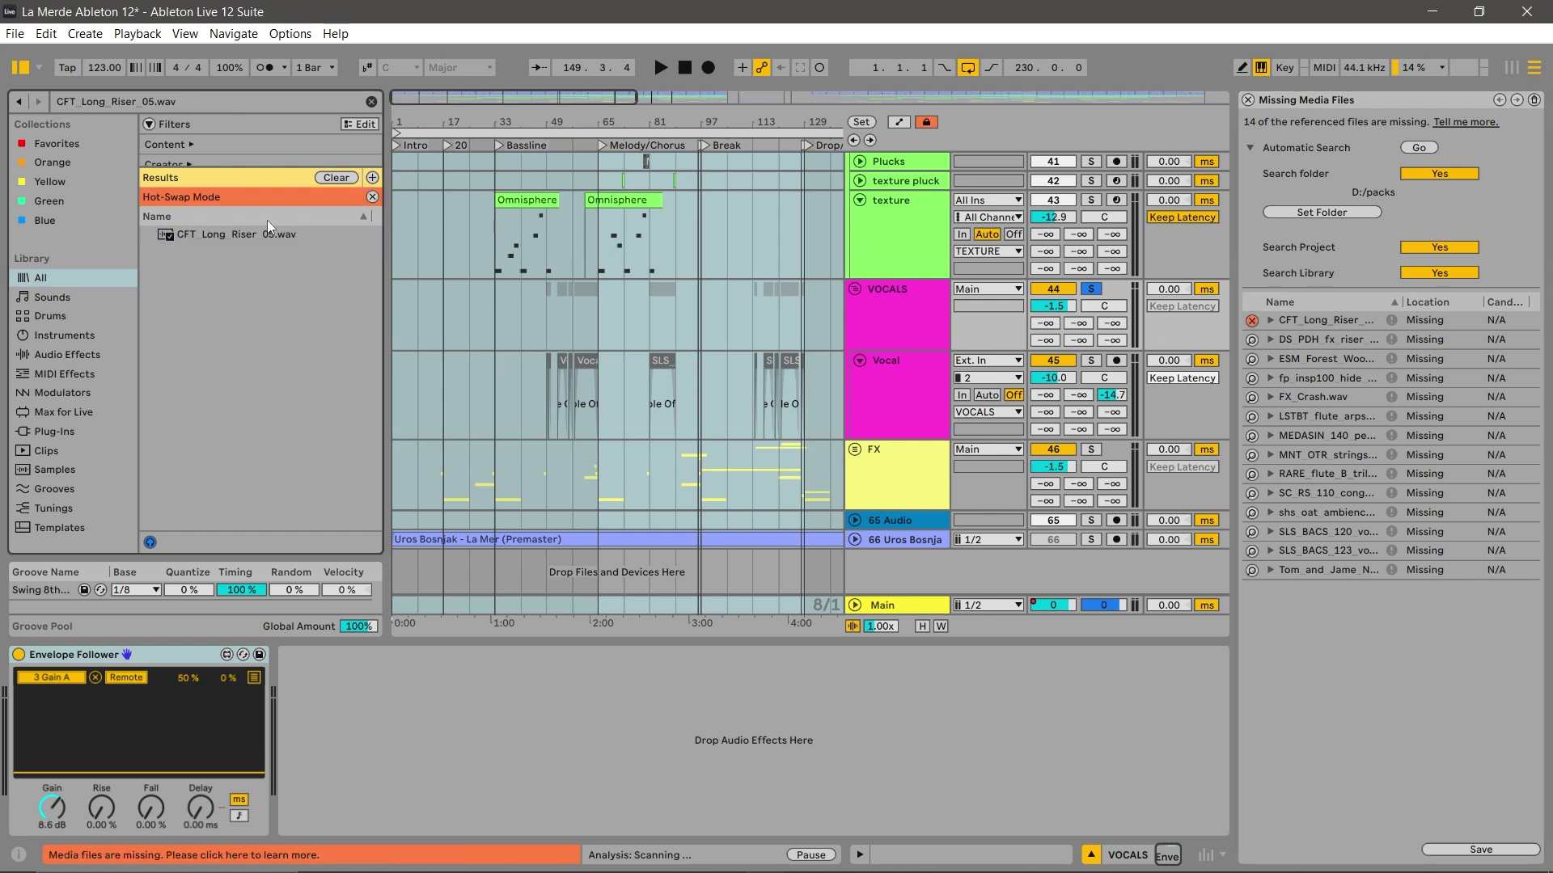
{"action": "double_click", "coordinate": [234, 234]}
{"action": "left_click", "coordinate": [716, 481]}
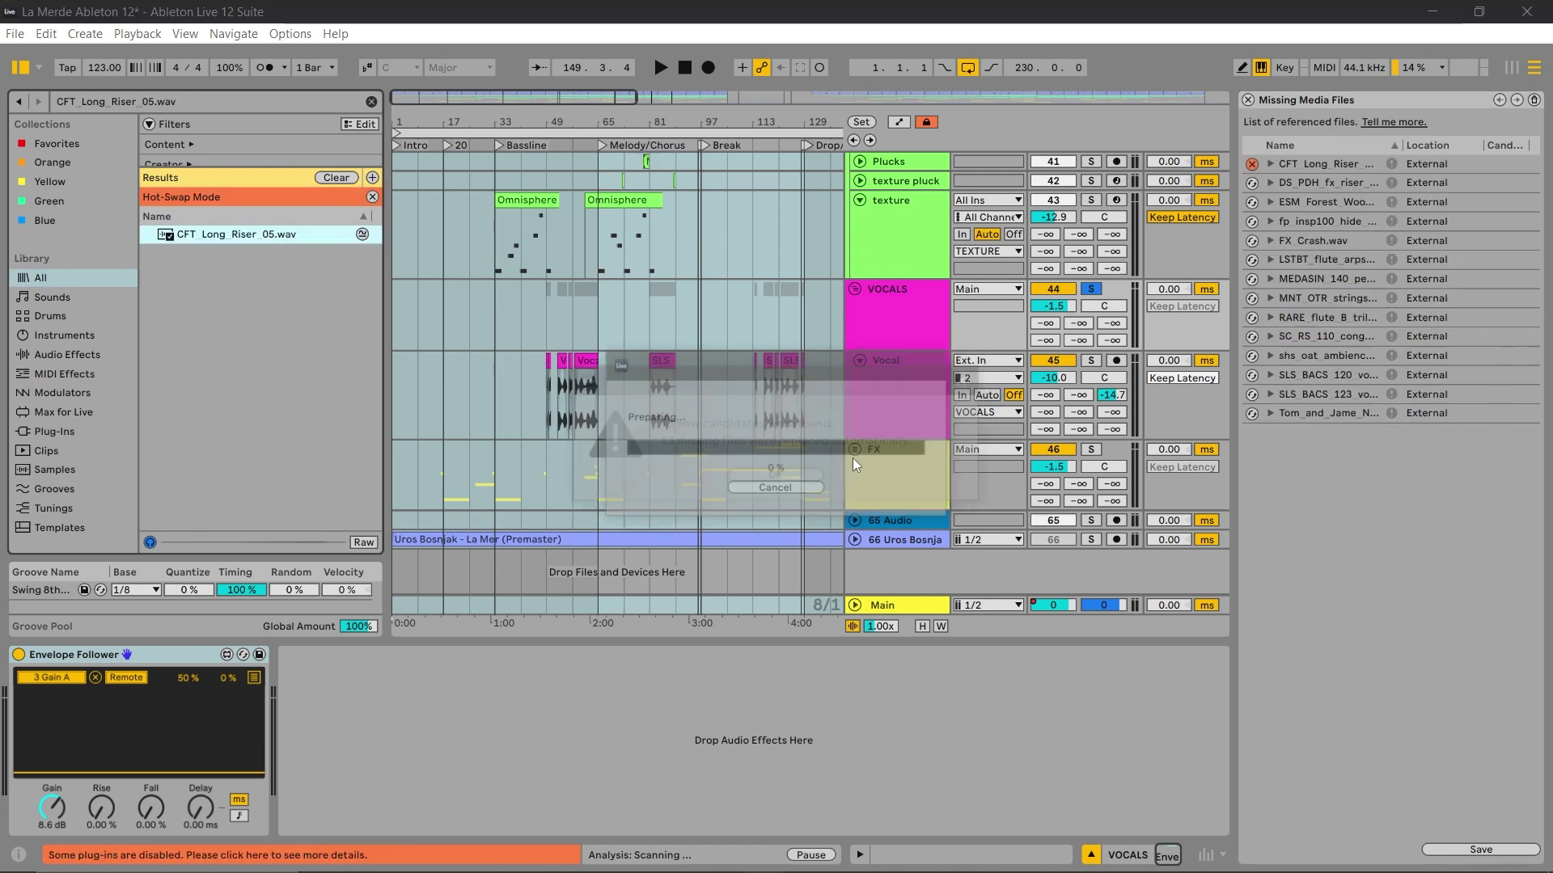
{"action": "left_click", "coordinate": [760, 478]}
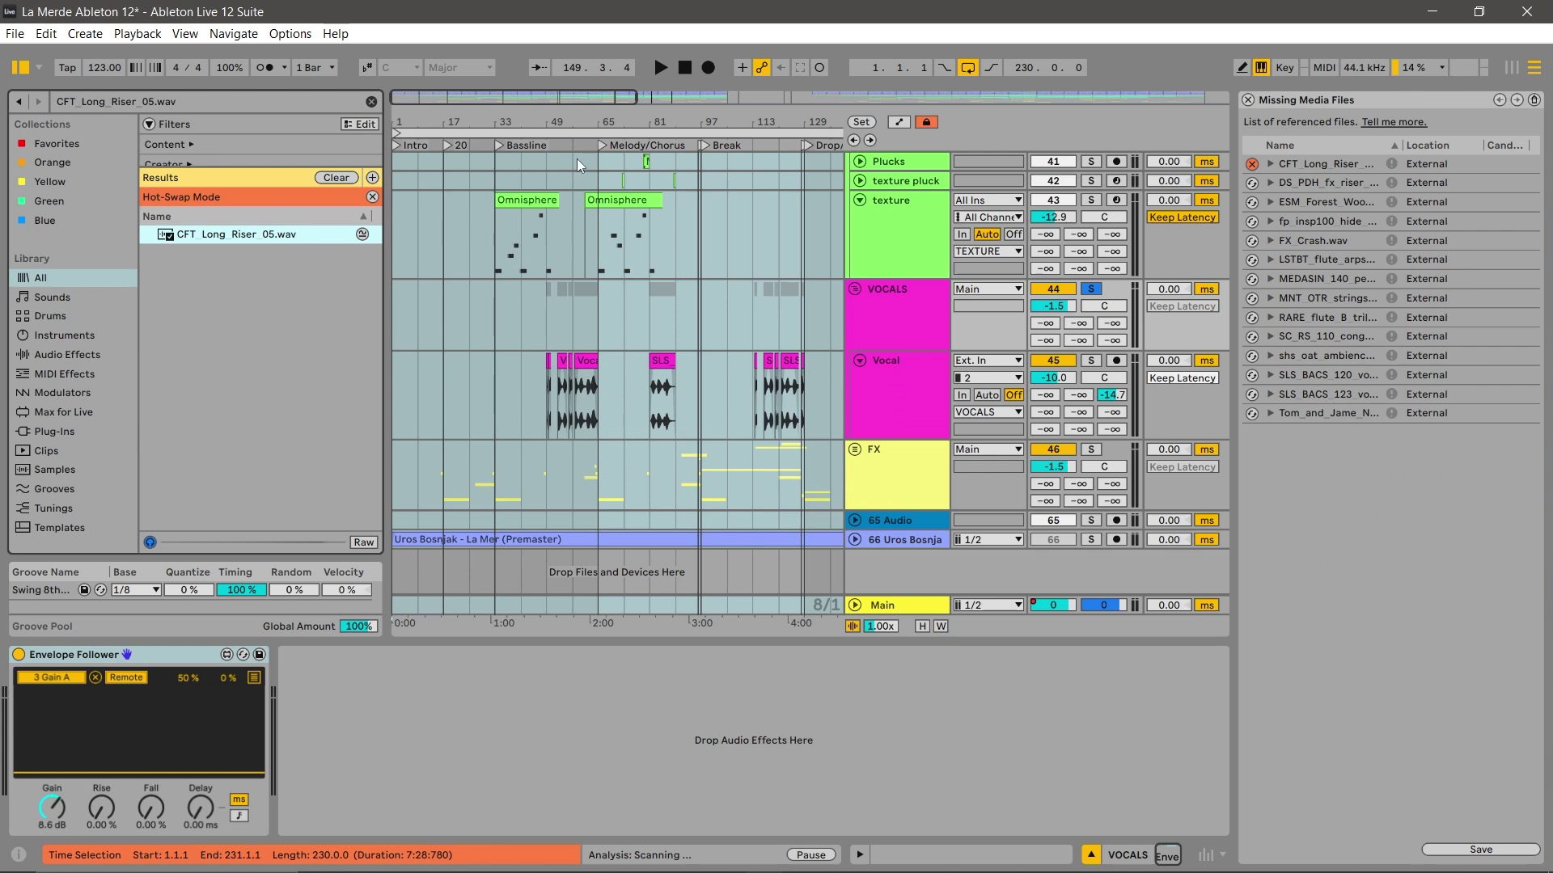
Play the soloed vocals from around bar 49, close the missing files list, and zoom in on the Vocal clips before Melody/Chorus.
{"action": "left_click", "coordinate": [551, 145]}
{"action": "left_click", "coordinate": [1246, 100]}
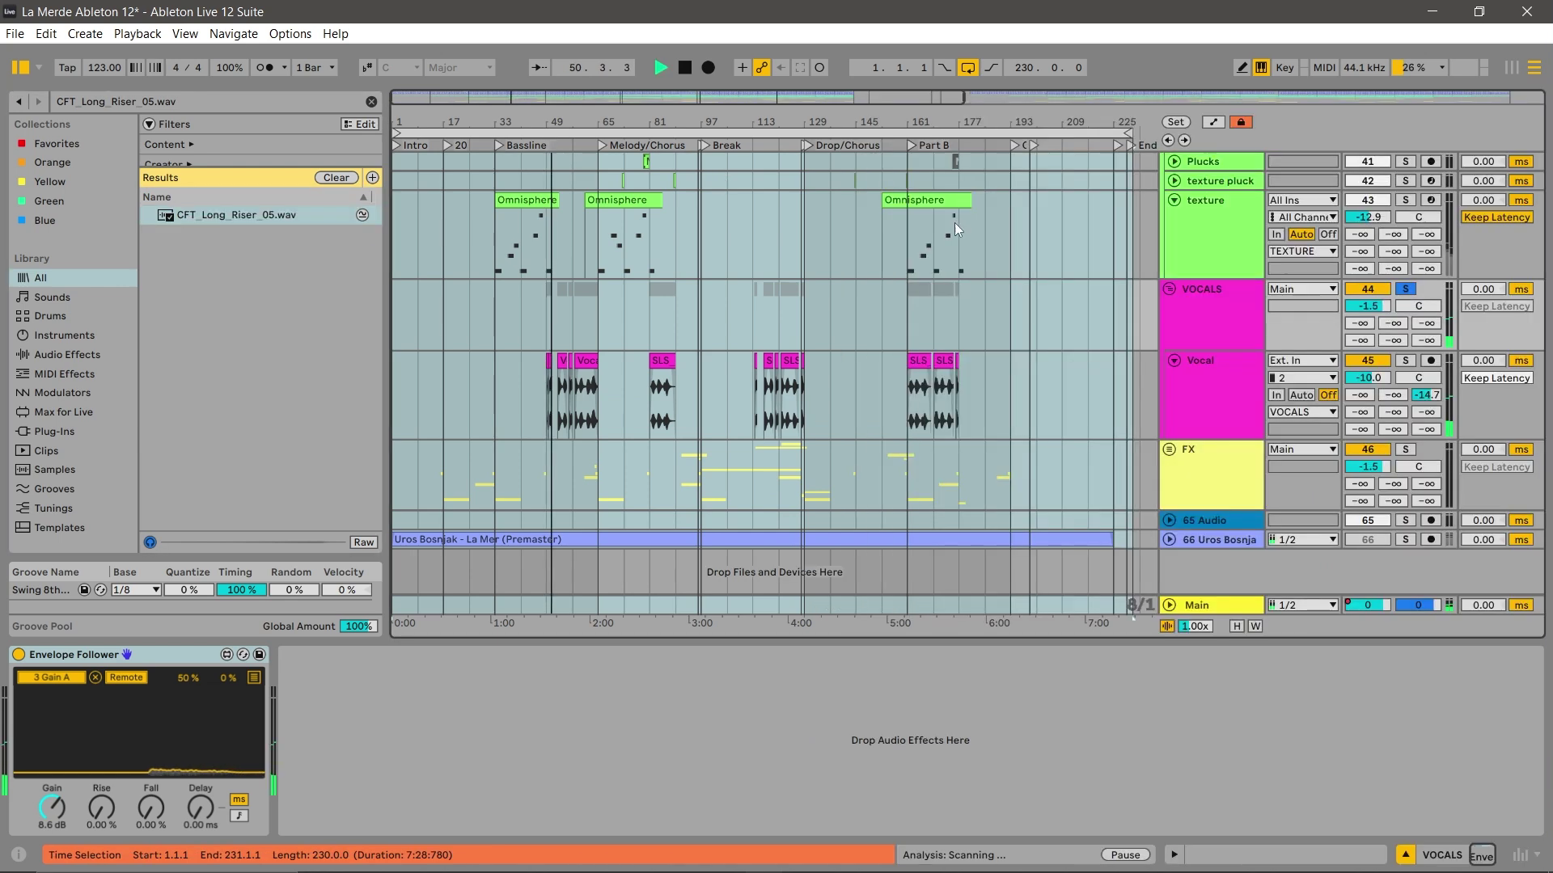
{"action": "left_click", "coordinate": [1409, 292]}
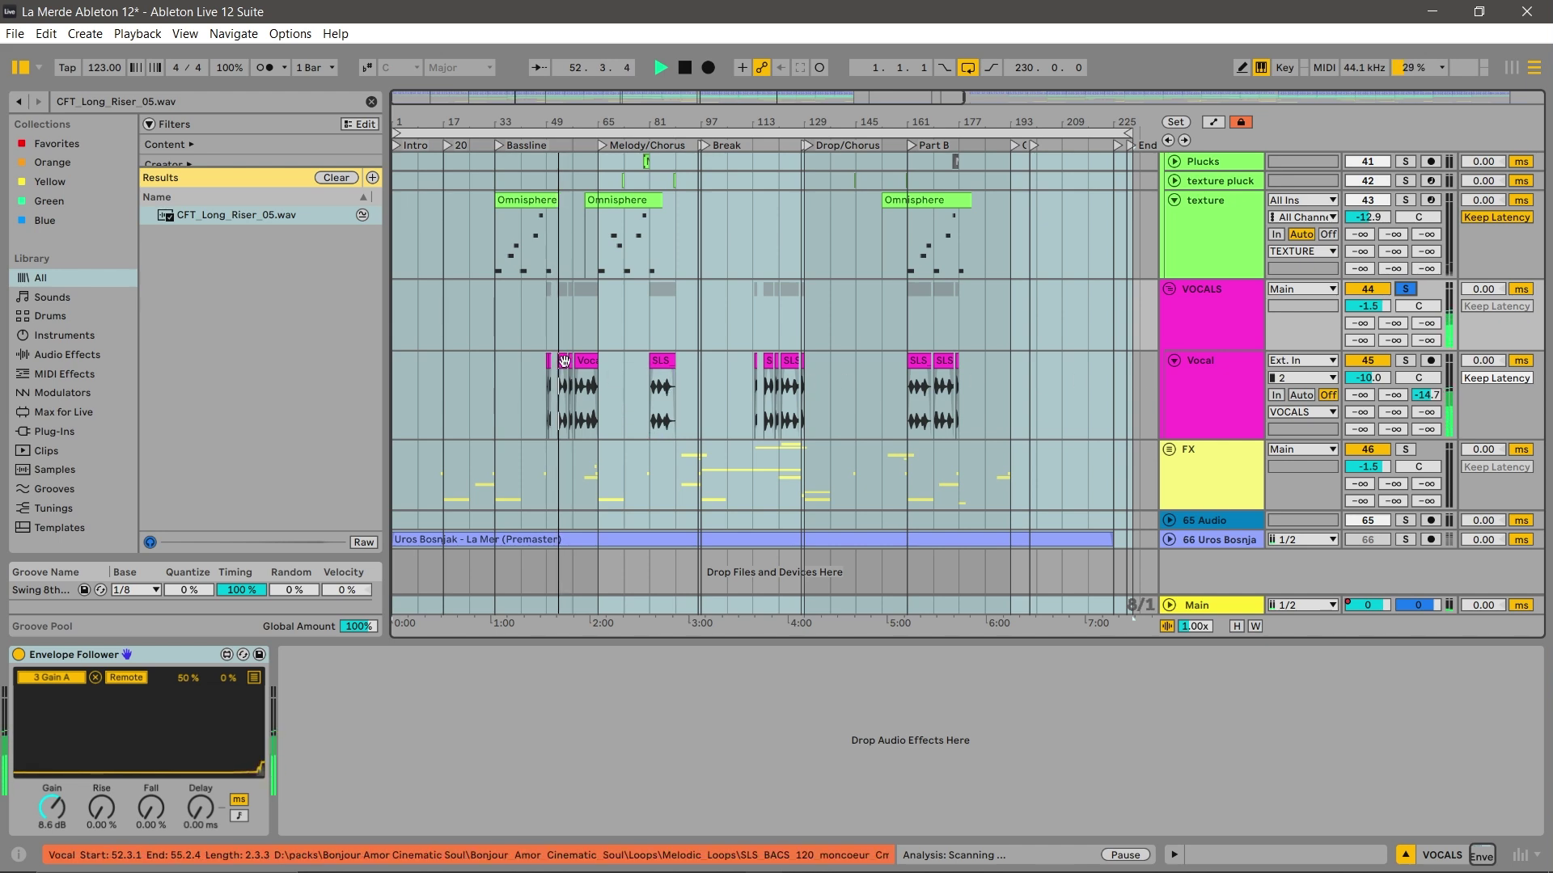
{"action": "left_click_drag", "start_coordinate": [524, 98], "coordinate": [524, 230]}
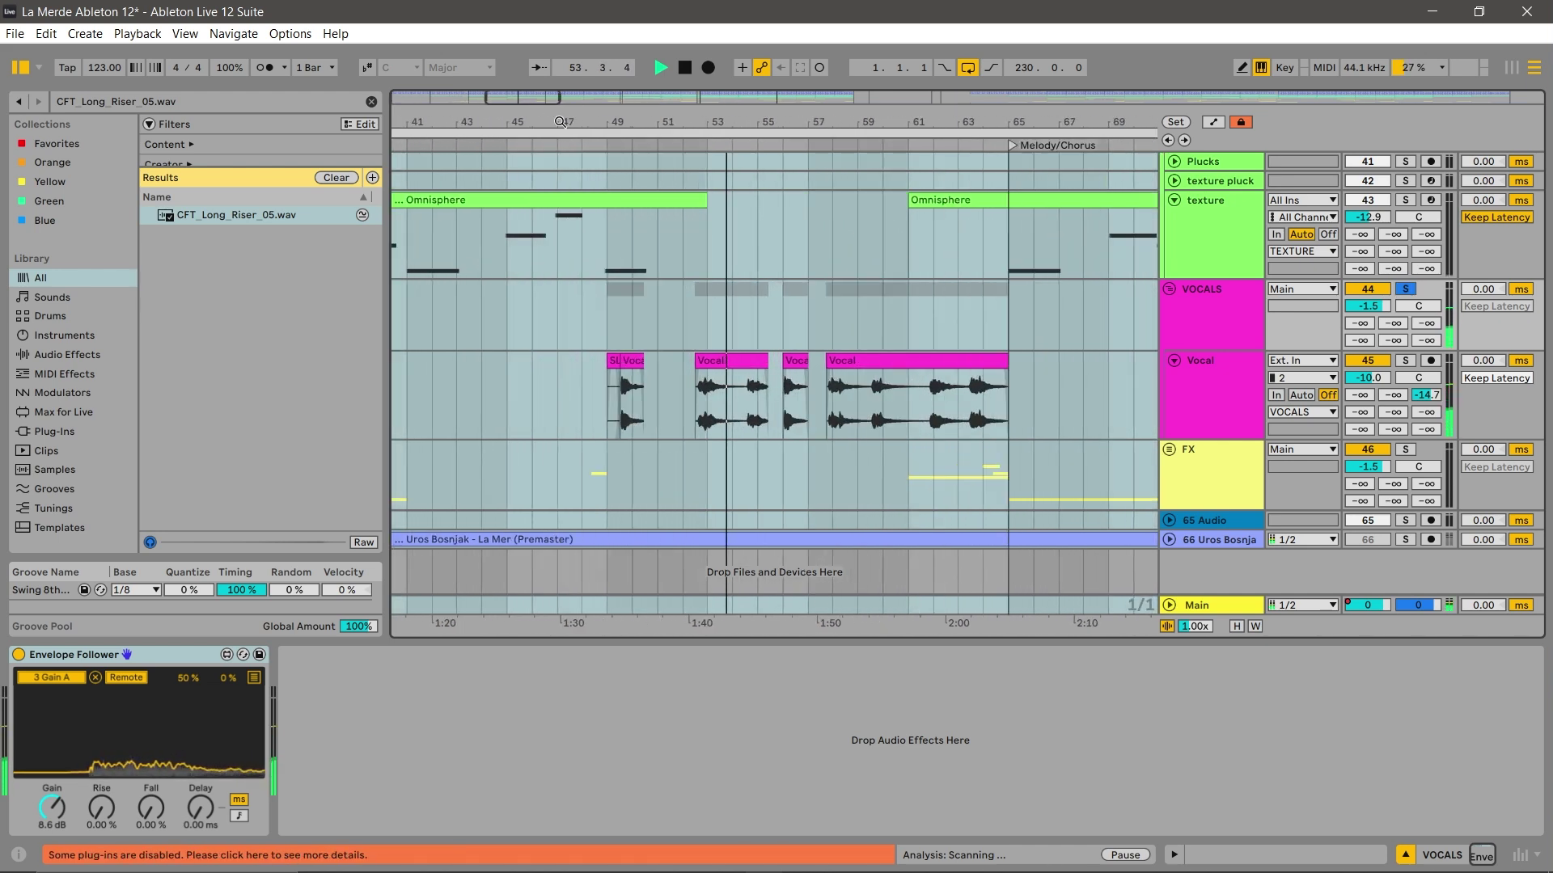
Solo the Choirs track and the INSTRUMENTS group during playback, and toggle the solo of the DRUMS group.
{"action": "scroll", "coordinate": [1500, 275], "scroll_direction": "up", "scroll_amount": 10}
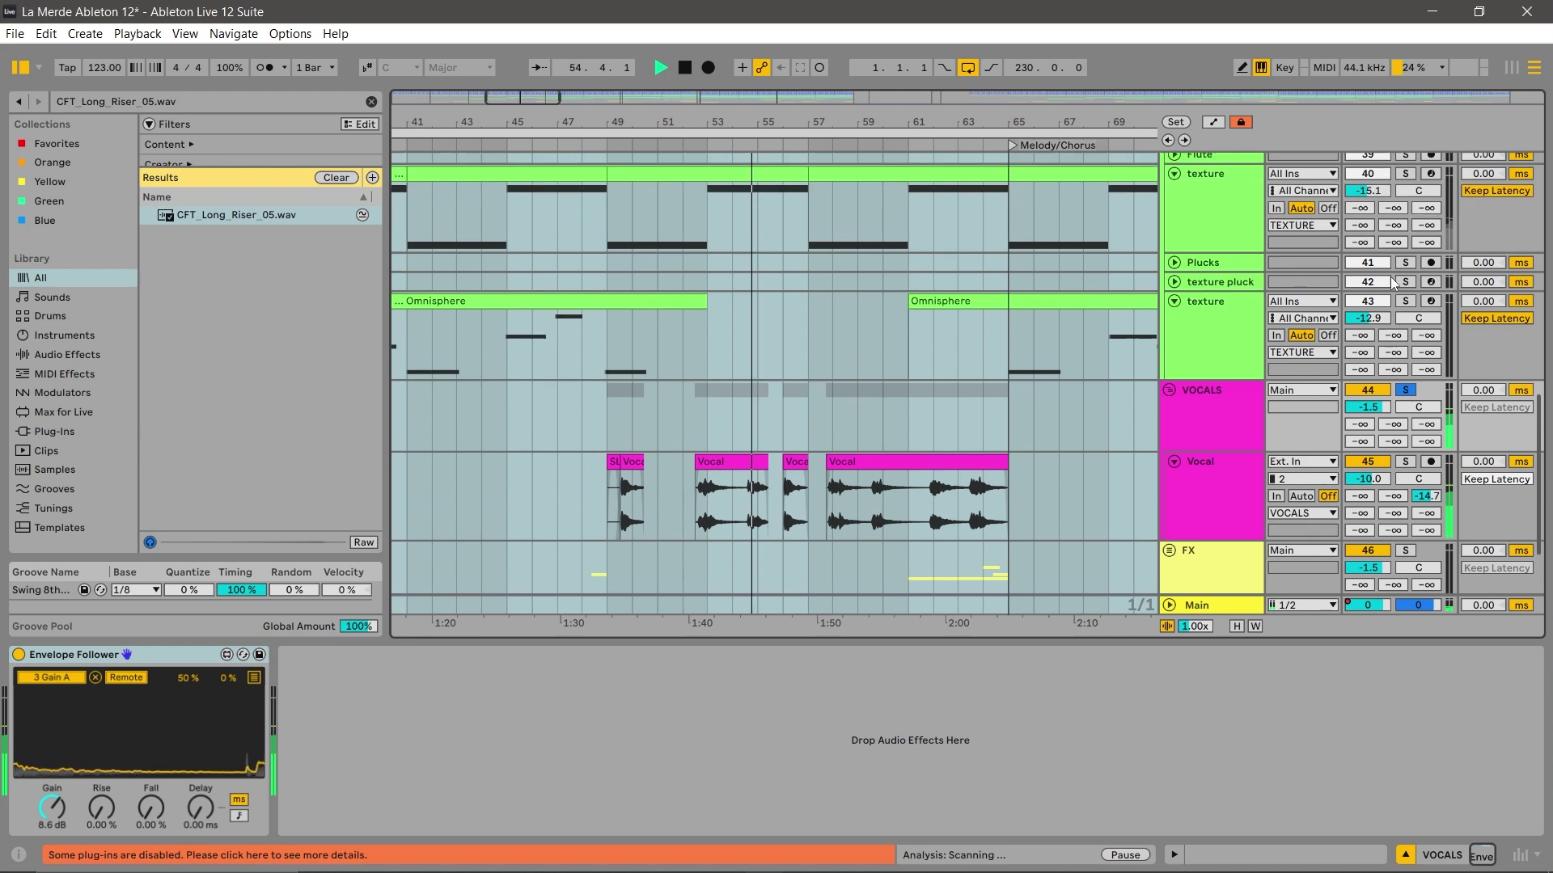
{"action": "scroll", "coordinate": [1420, 222], "scroll_direction": "up", "scroll_amount": 3}
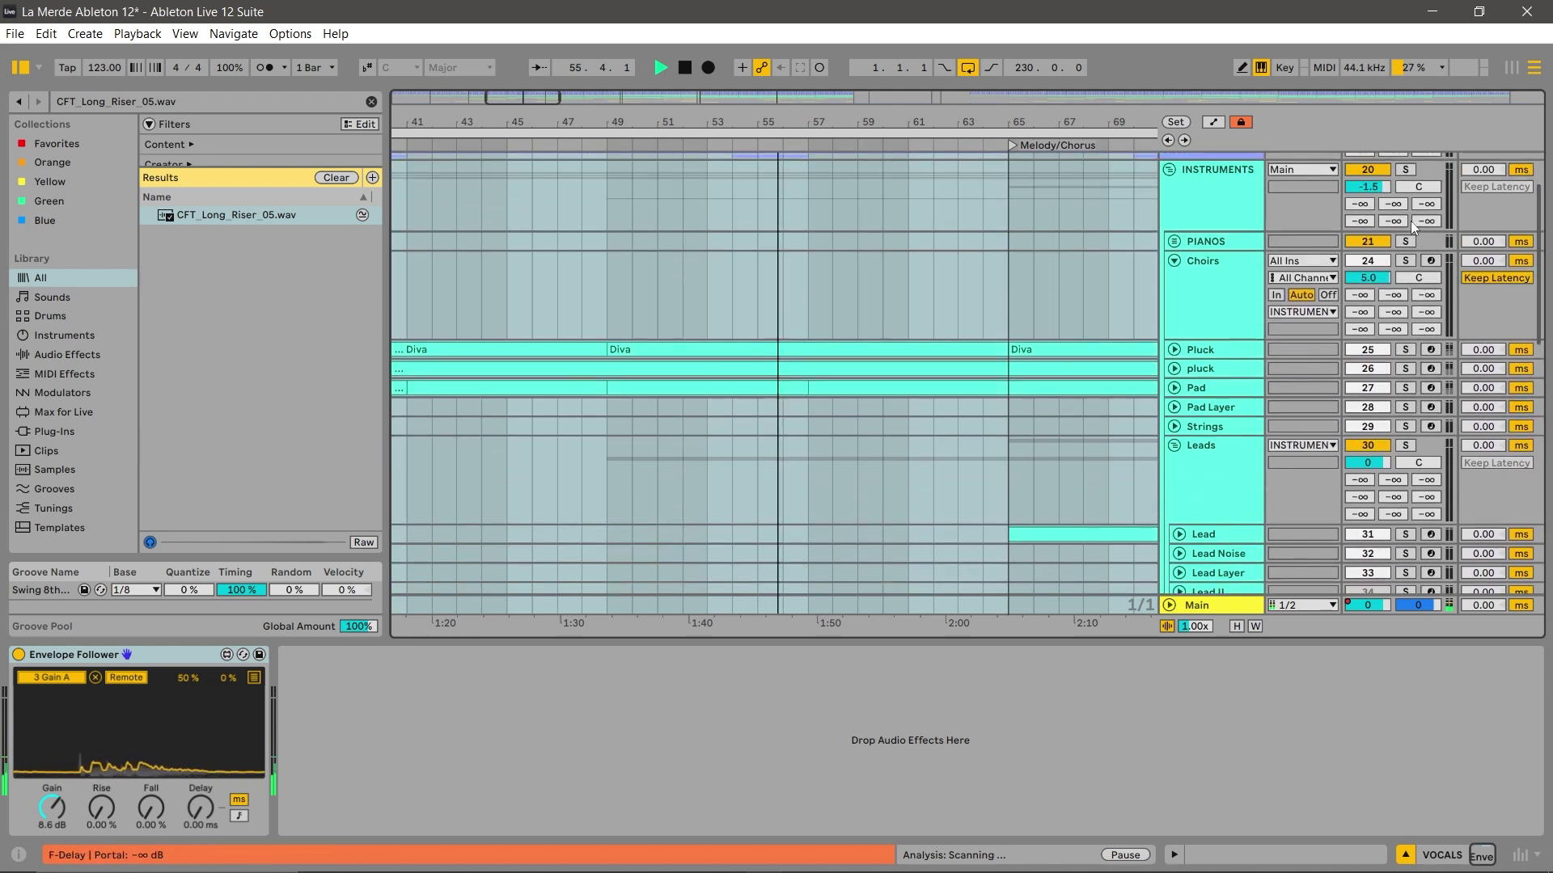
{"action": "left_click", "coordinate": [1406, 261]}
{"action": "left_click", "coordinate": [1406, 170]}
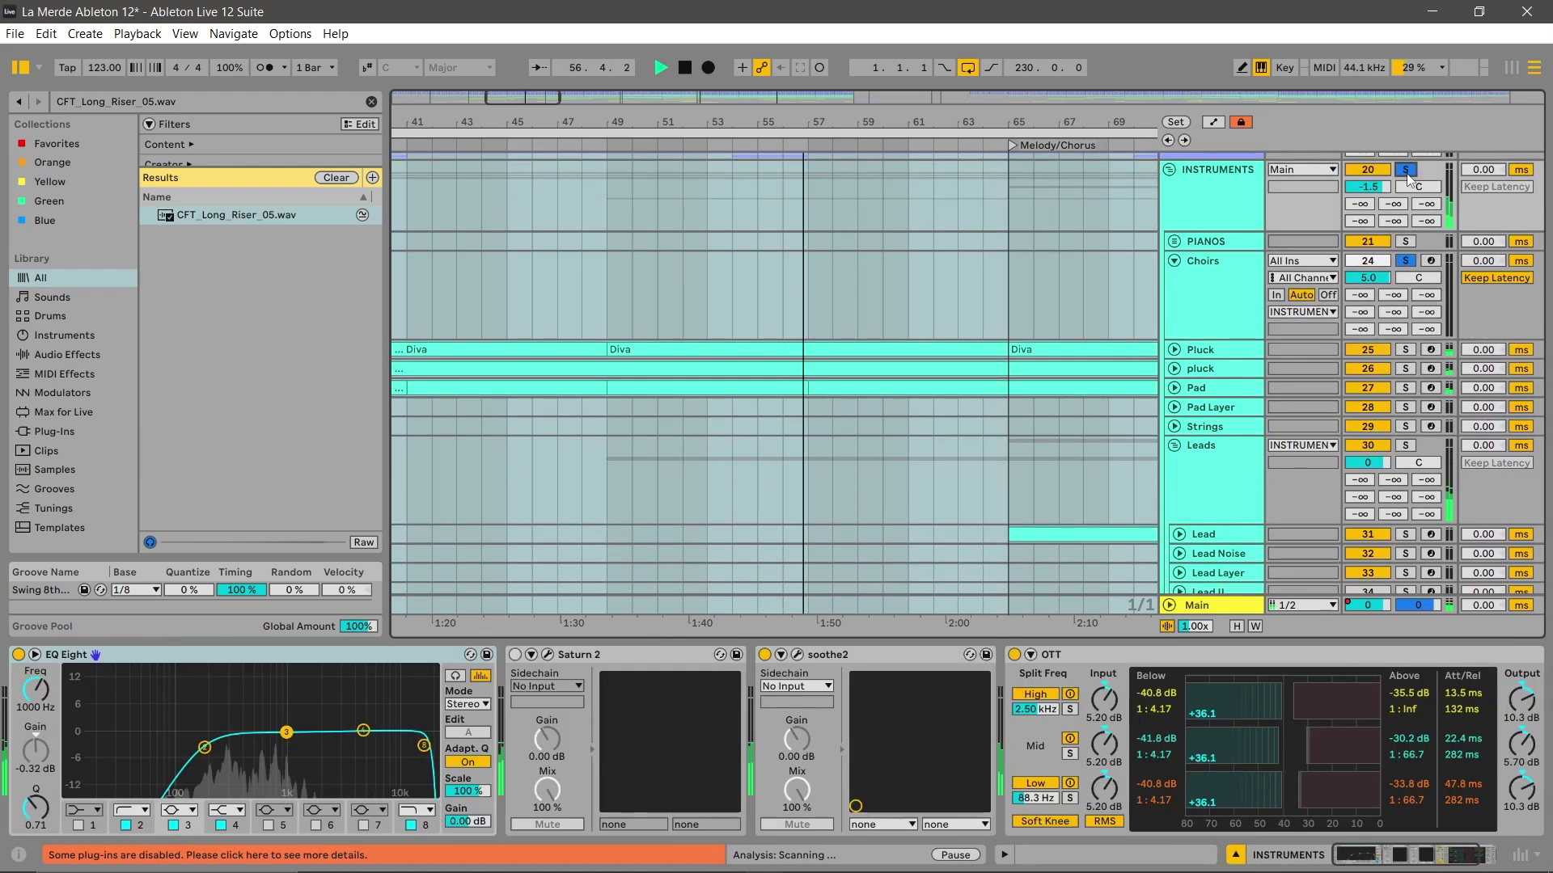
{"action": "scroll", "coordinate": [1410, 190], "scroll_direction": "up", "scroll_amount": 2}
{"action": "left_click", "coordinate": [1409, 201]}
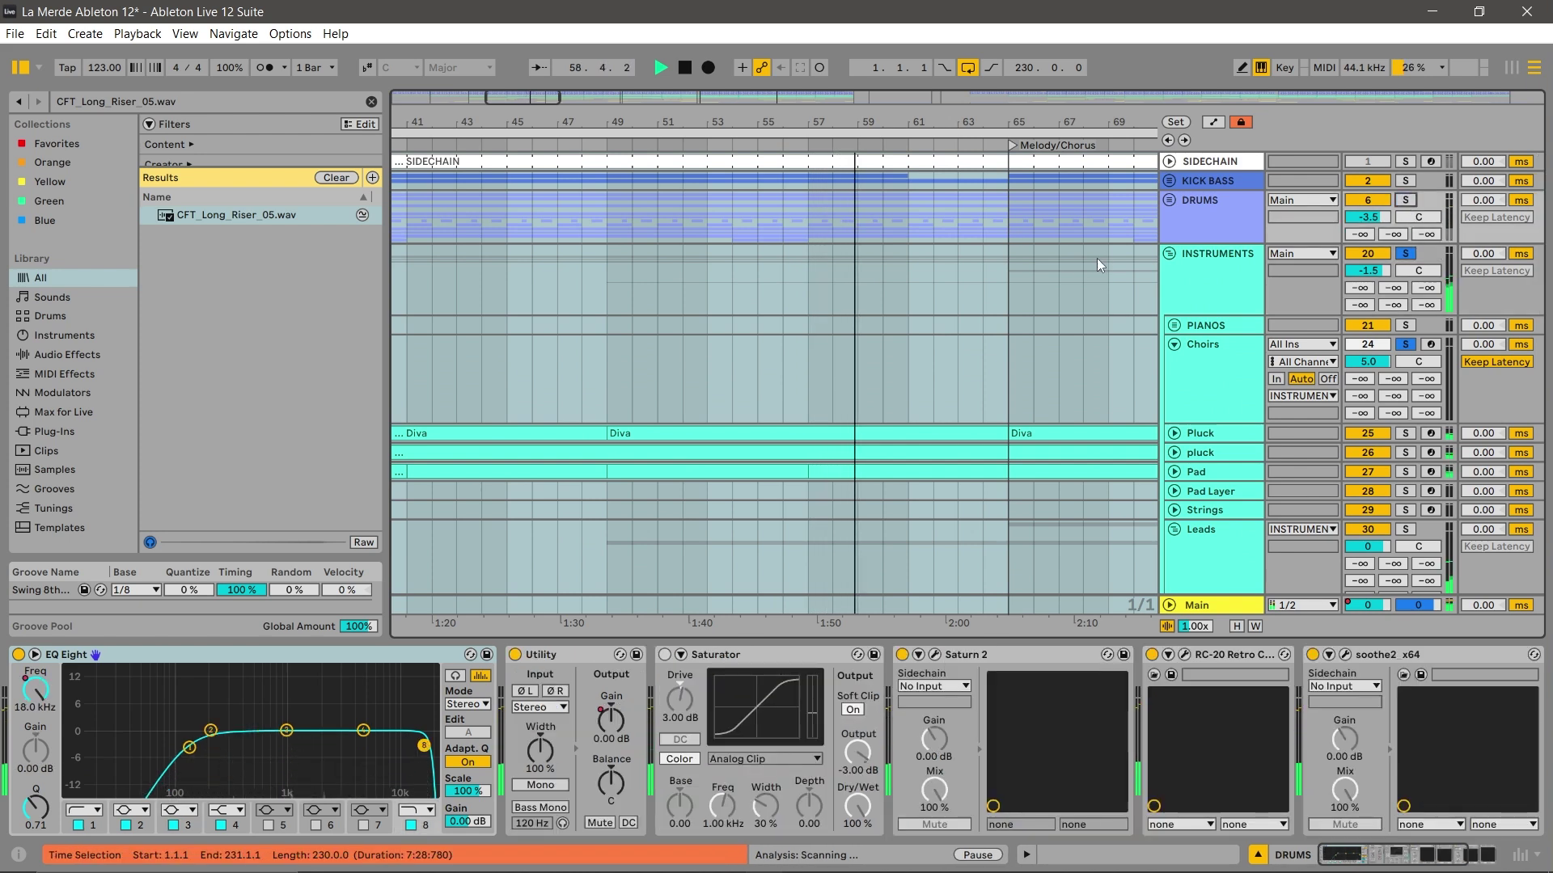
Clear the Choirs and INSTRUMENTS solos to hear the full mix leading into the Melody/Chorus section.
{"action": "left_click_drag", "start_coordinate": [1038, 122], "coordinate": [1026, 97]}
{"action": "scroll", "coordinate": [1130, 303], "scroll_direction": "down", "scroll_amount": 5}
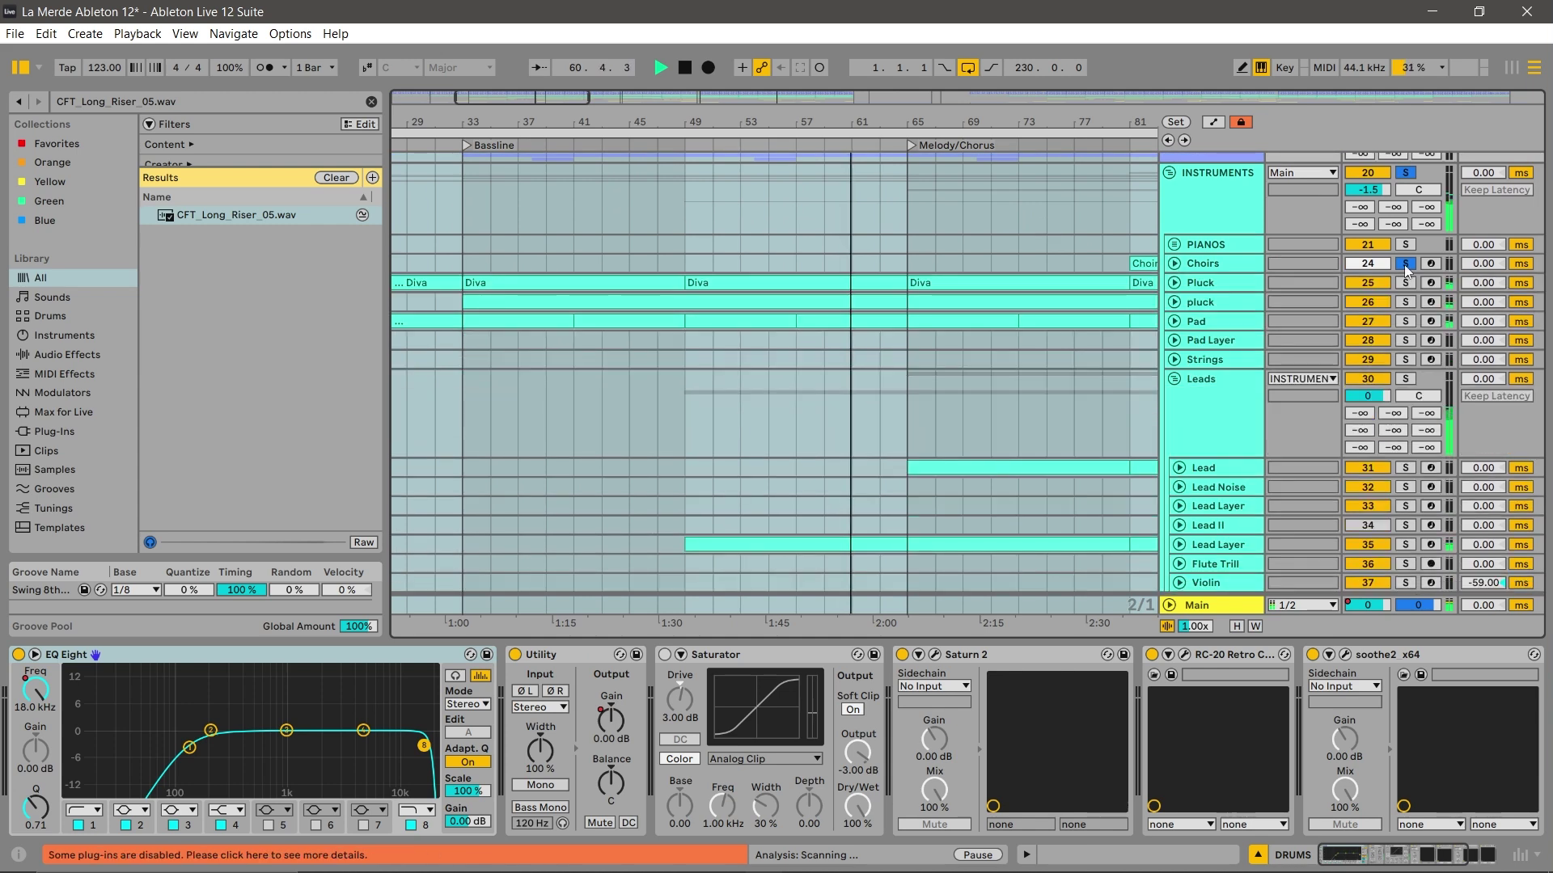
{"action": "left_click", "coordinate": [1404, 264]}
{"action": "scroll", "coordinate": [1290, 241], "scroll_direction": "up", "scroll_amount": 2}
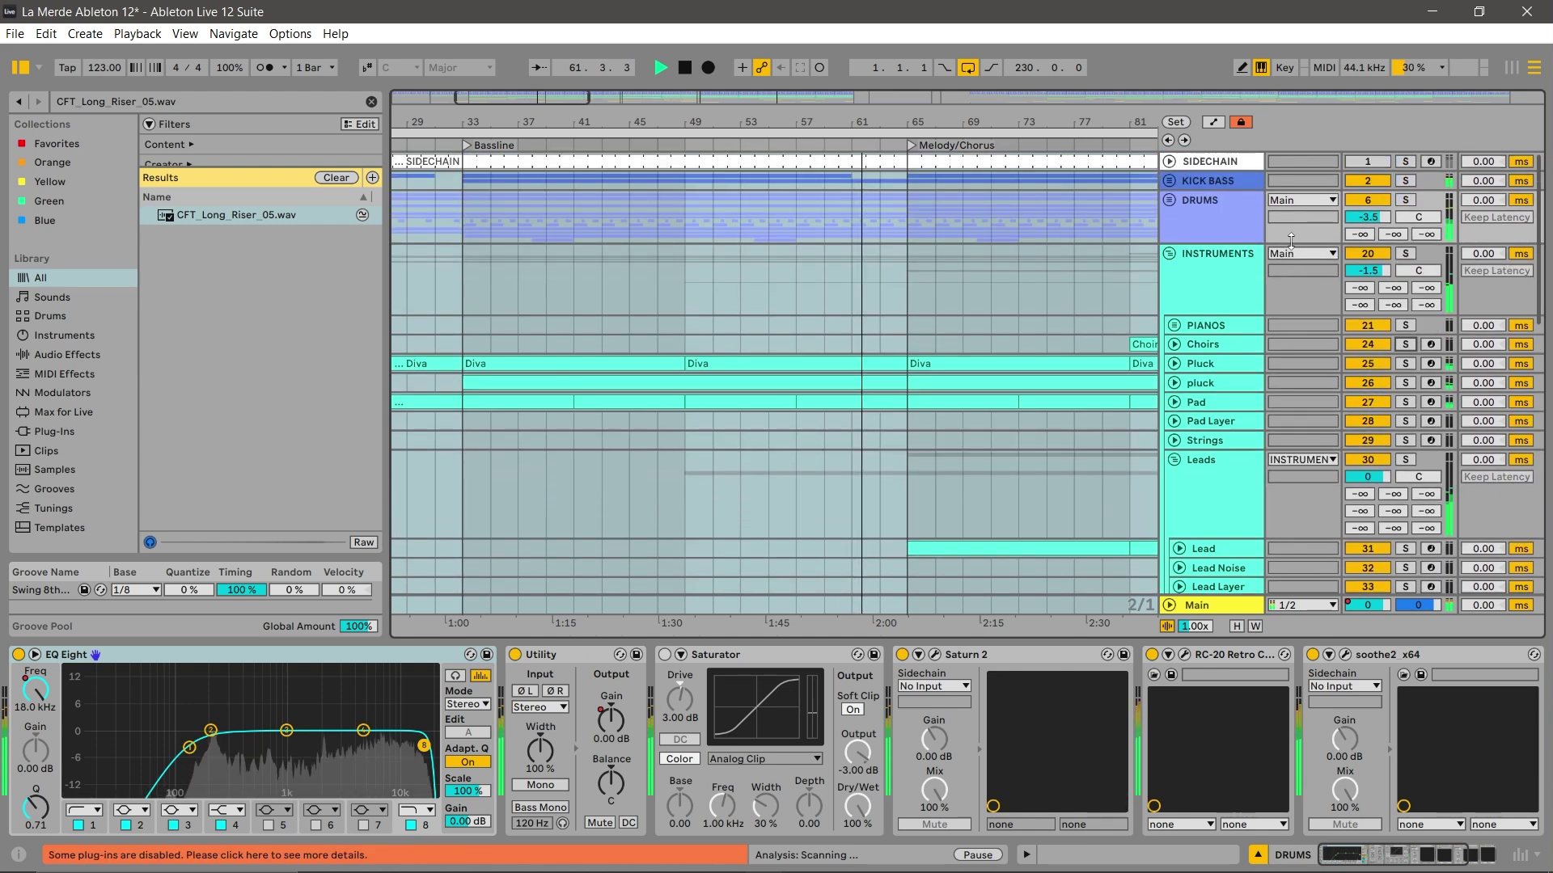
Collapse the INSTRUMENTS, TEXTURE and VOCALS groups while the full mix plays.
{"action": "left_click", "coordinate": [1170, 254]}
{"action": "left_click", "coordinate": [1172, 311]}
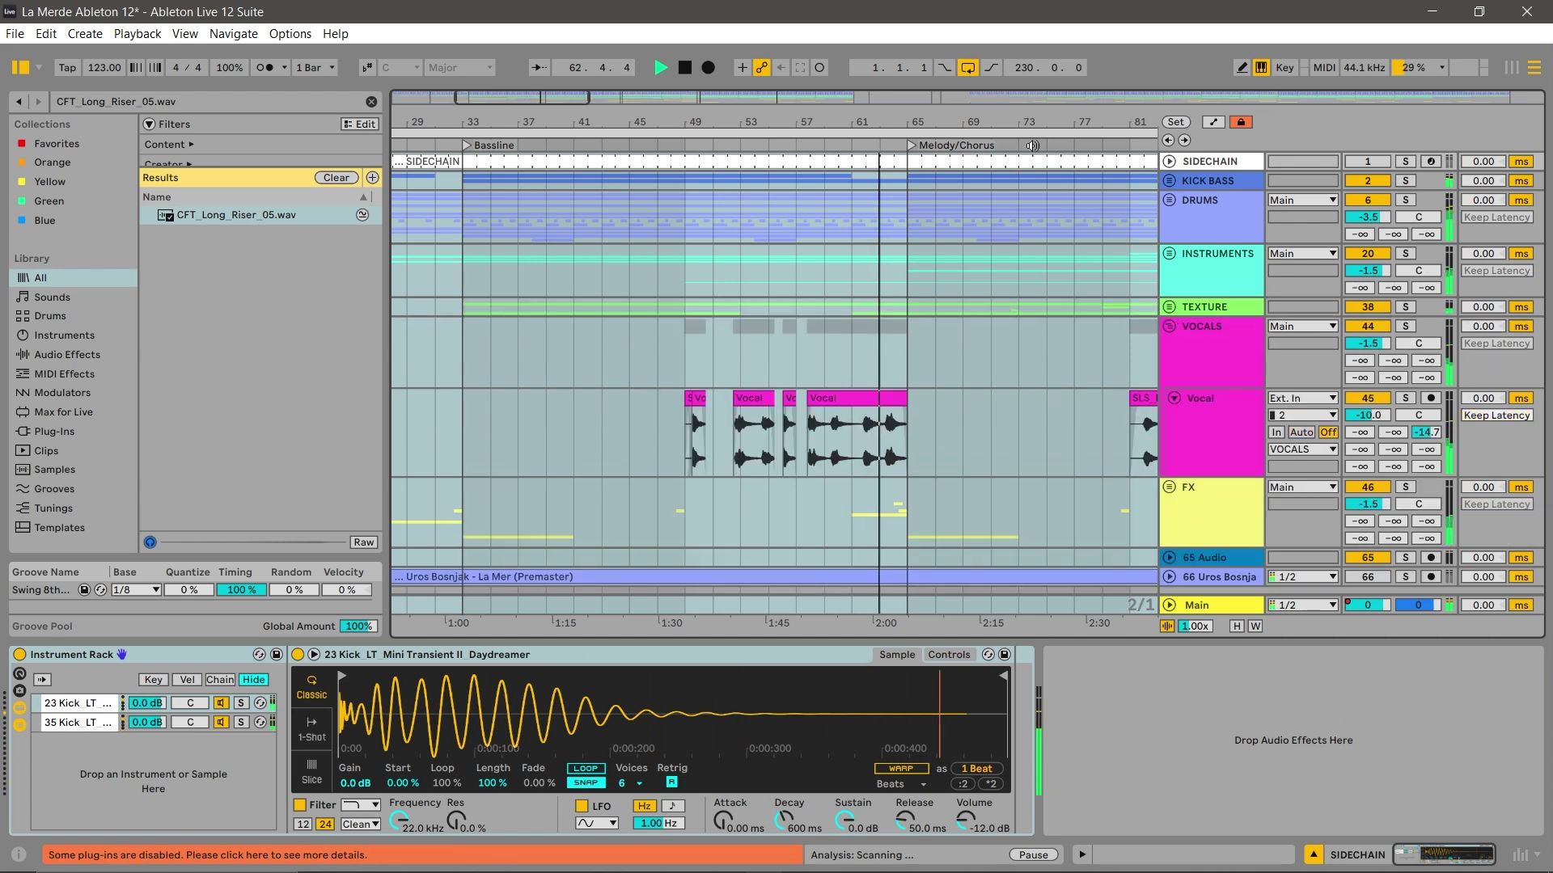
{"action": "scroll", "coordinate": [994, 340], "scroll_direction": "down", "scroll_amount": 6}
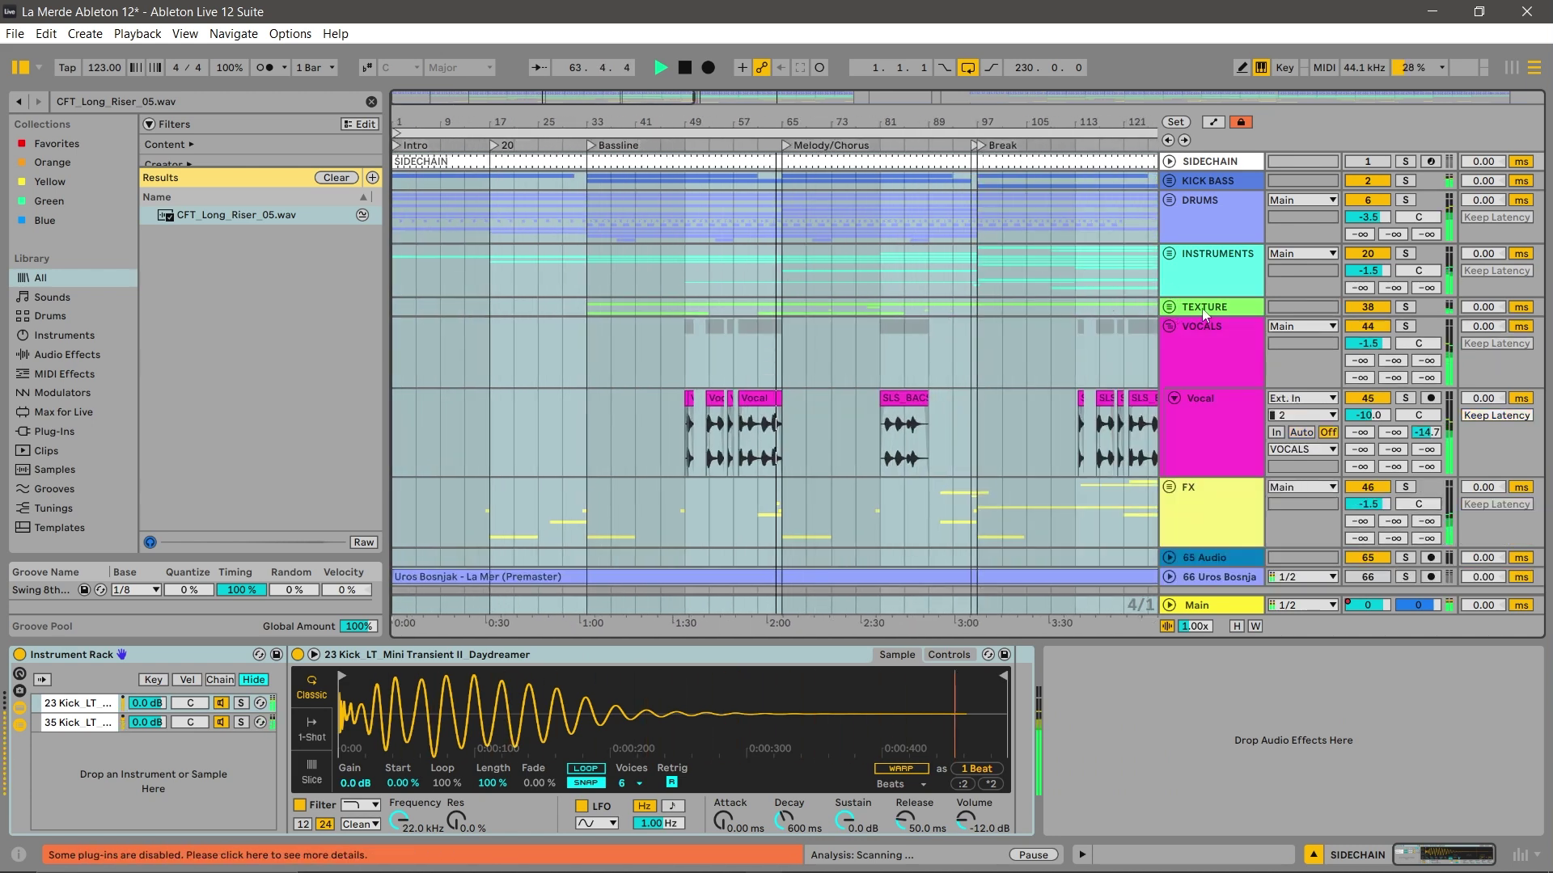
{"action": "left_click", "coordinate": [1170, 326]}
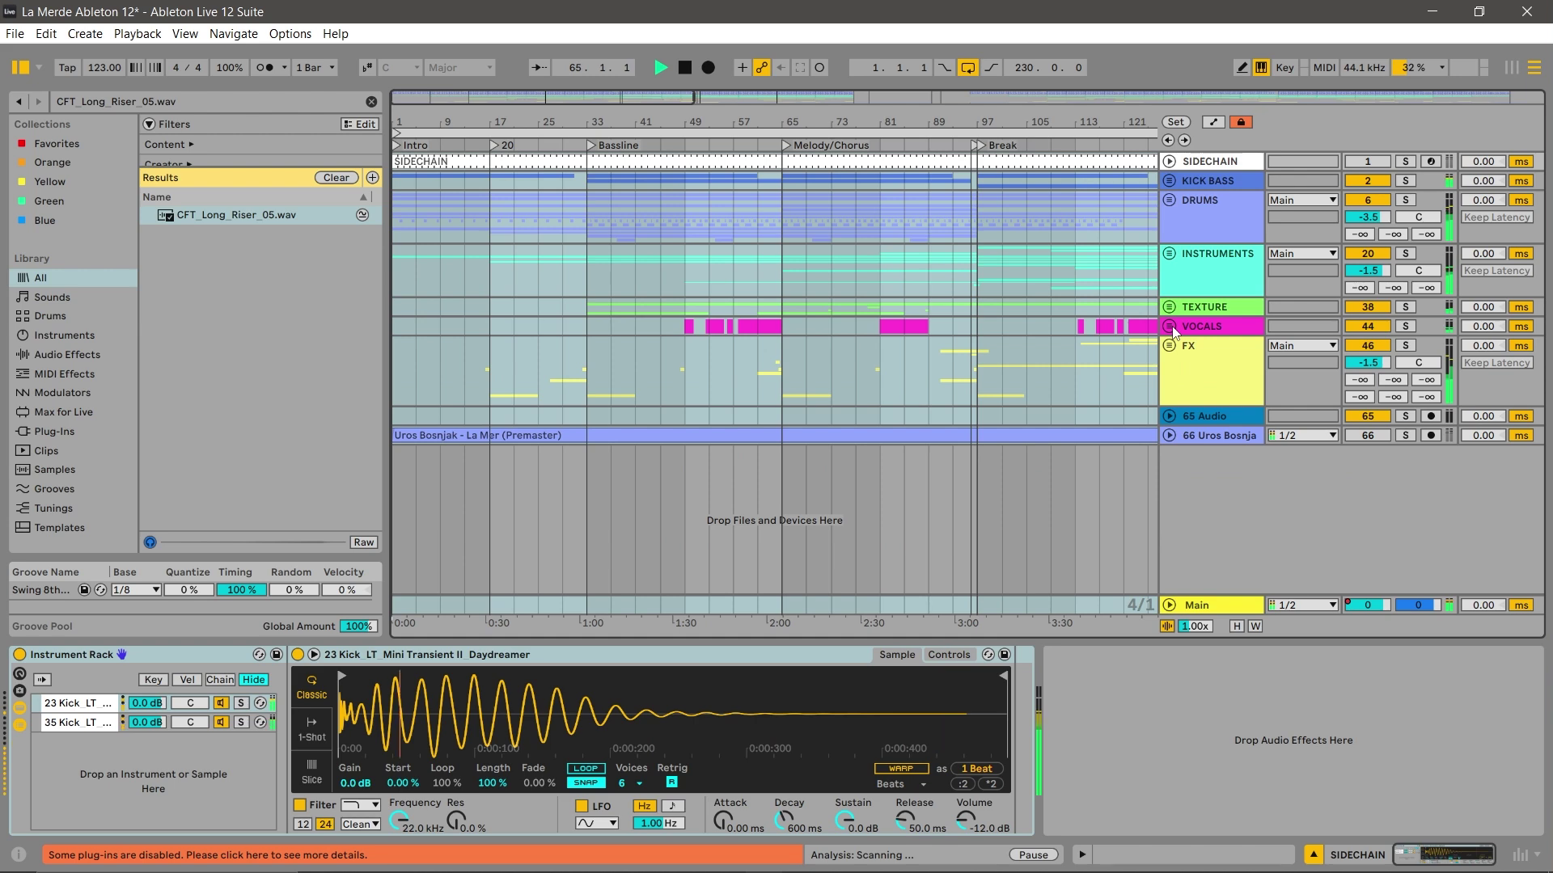
Expand the FX group, stop playback, and look through its riser, ambience, noise, crash and fill tracks.
{"action": "left_click_drag", "start_coordinate": [908, 127], "coordinate": [771, 125]}
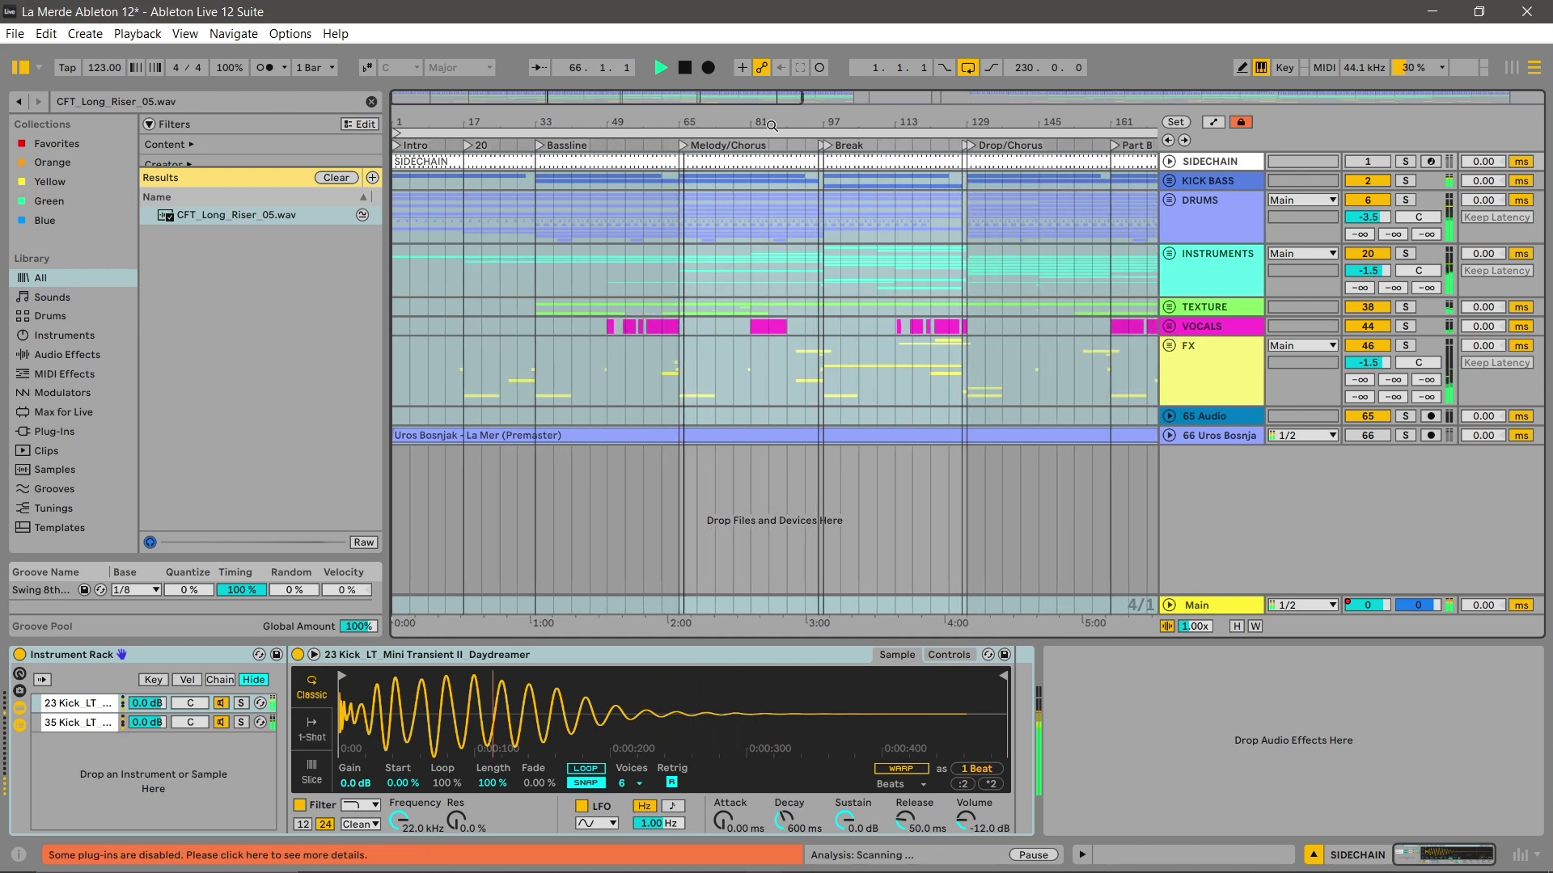
{"action": "left_click", "coordinate": [1170, 346]}
{"action": "scroll", "coordinate": [1192, 404], "scroll_direction": "down", "scroll_amount": 5}
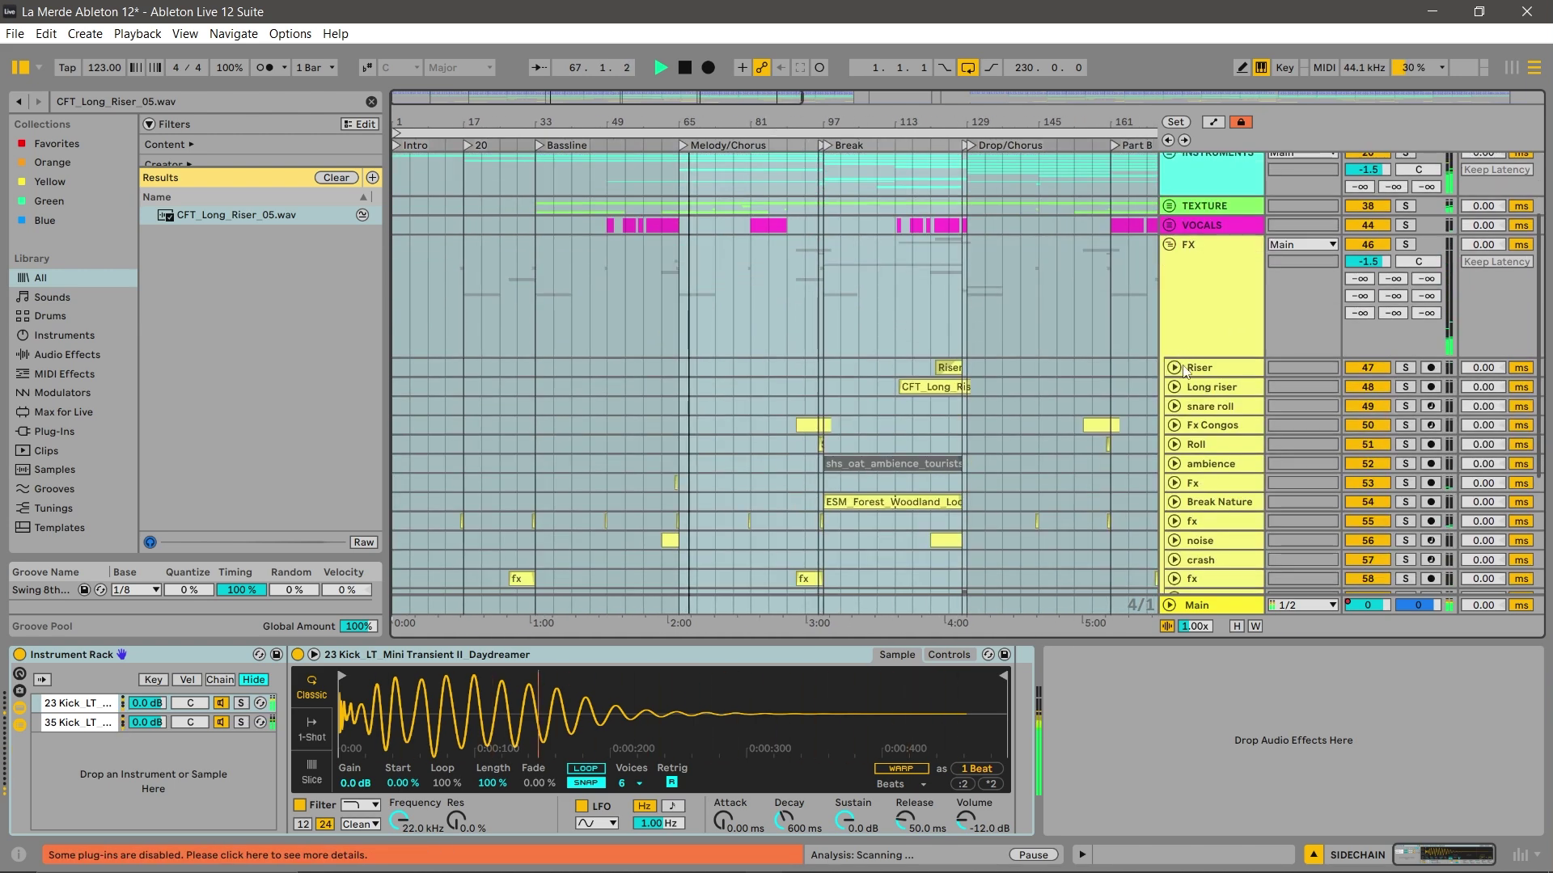
{"action": "scroll", "coordinate": [1217, 364], "scroll_direction": "down", "scroll_amount": 3}
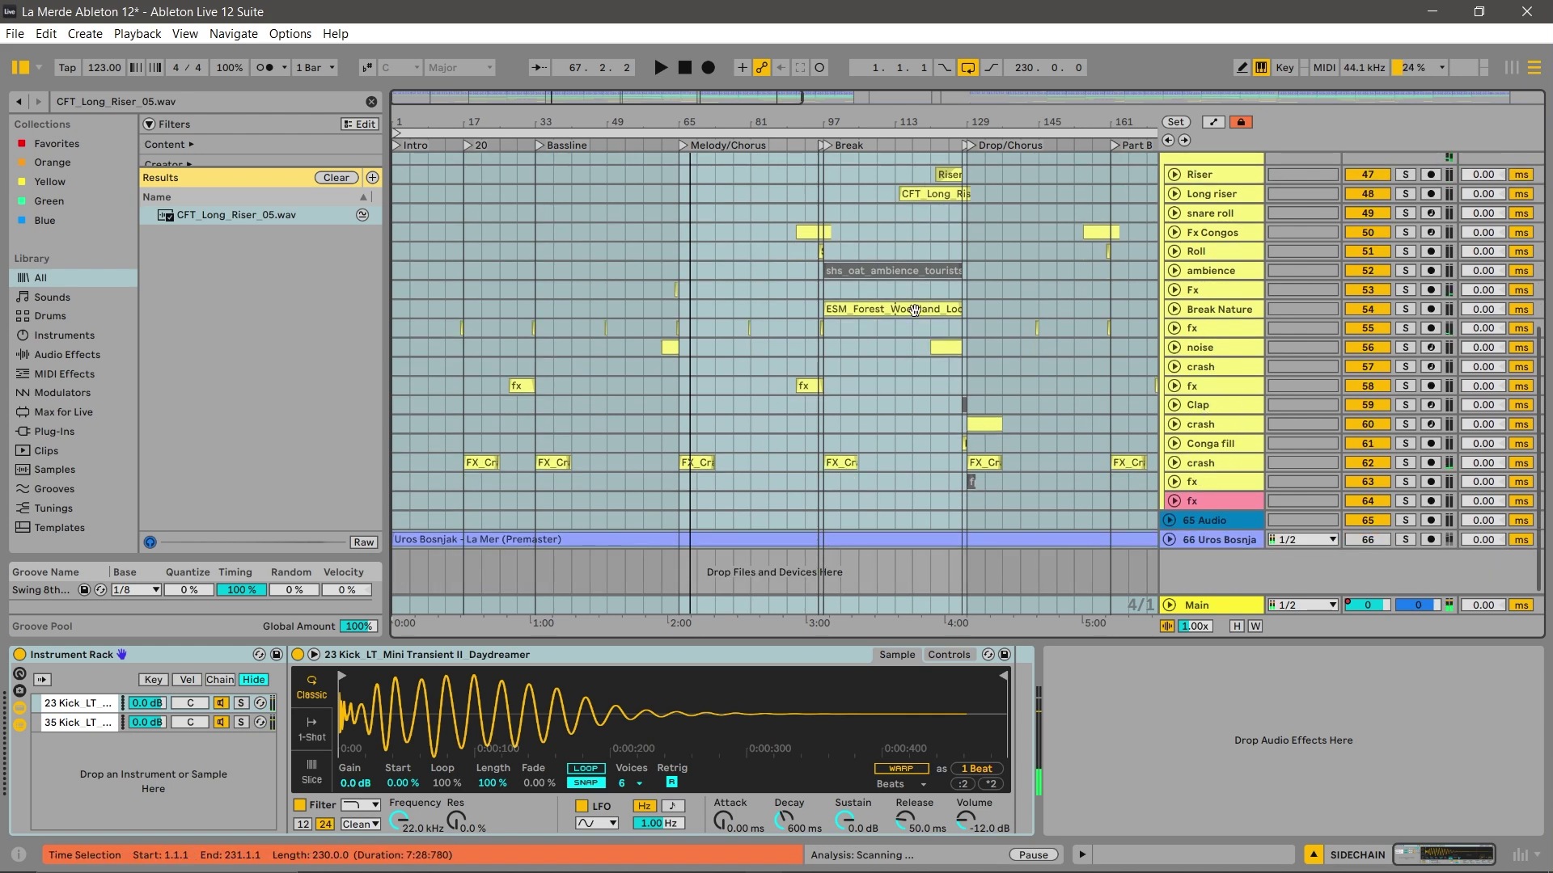
{"action": "scroll", "coordinate": [885, 462], "scroll_direction": "up", "scroll_amount": 5}
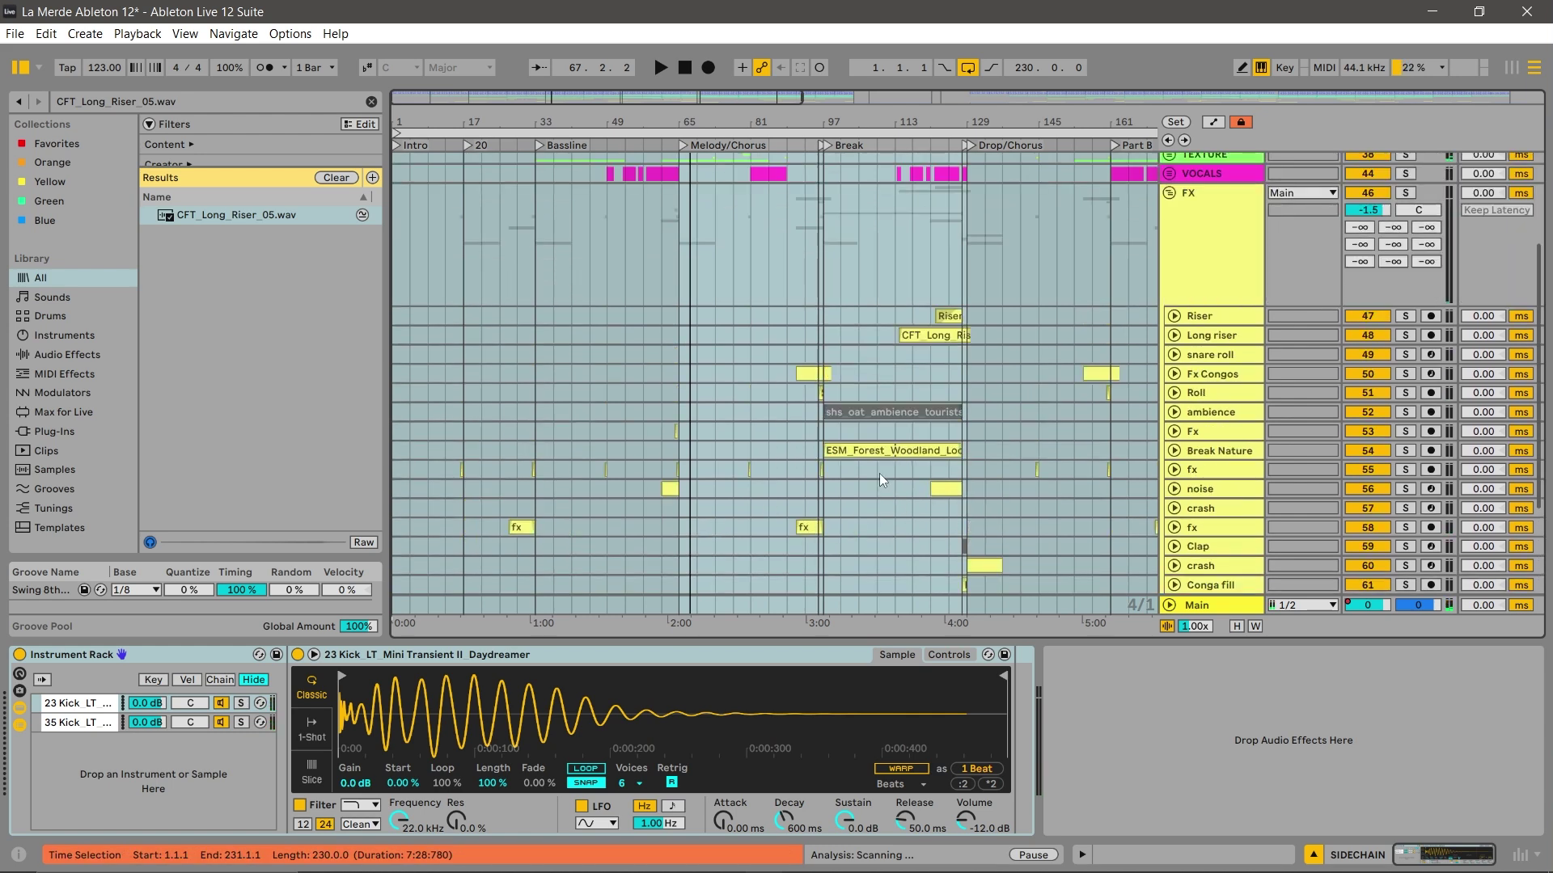
{"action": "scroll", "coordinate": [857, 459], "scroll_direction": "down", "scroll_amount": 4}
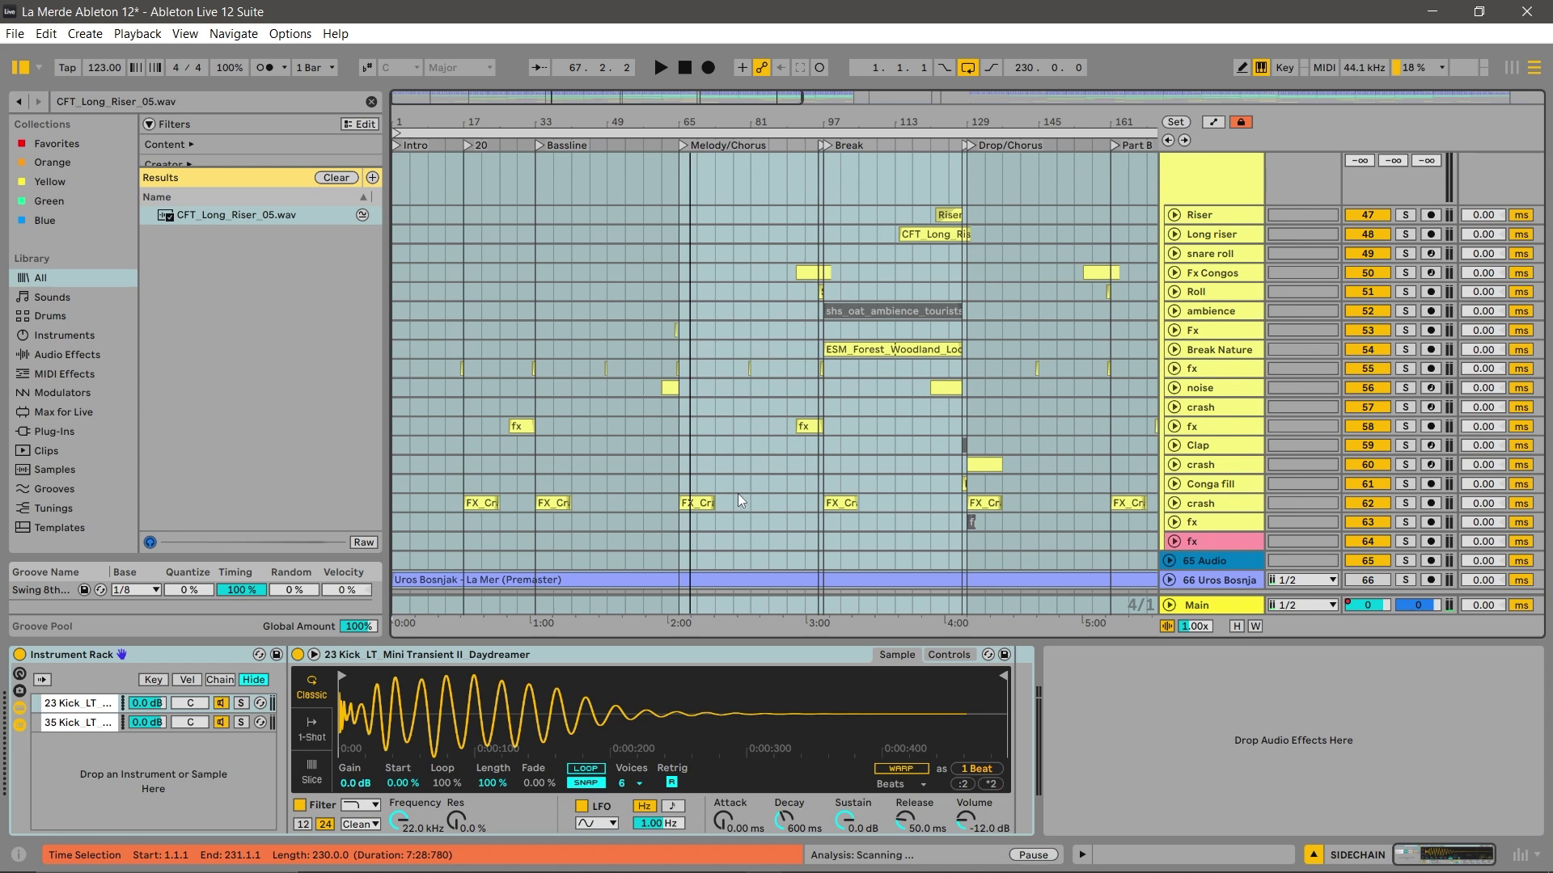
Inspect the effect chains of the Break Nature and Fx Congos clips around the Break, and collapse the FX group.
{"action": "left_click", "coordinate": [878, 351]}
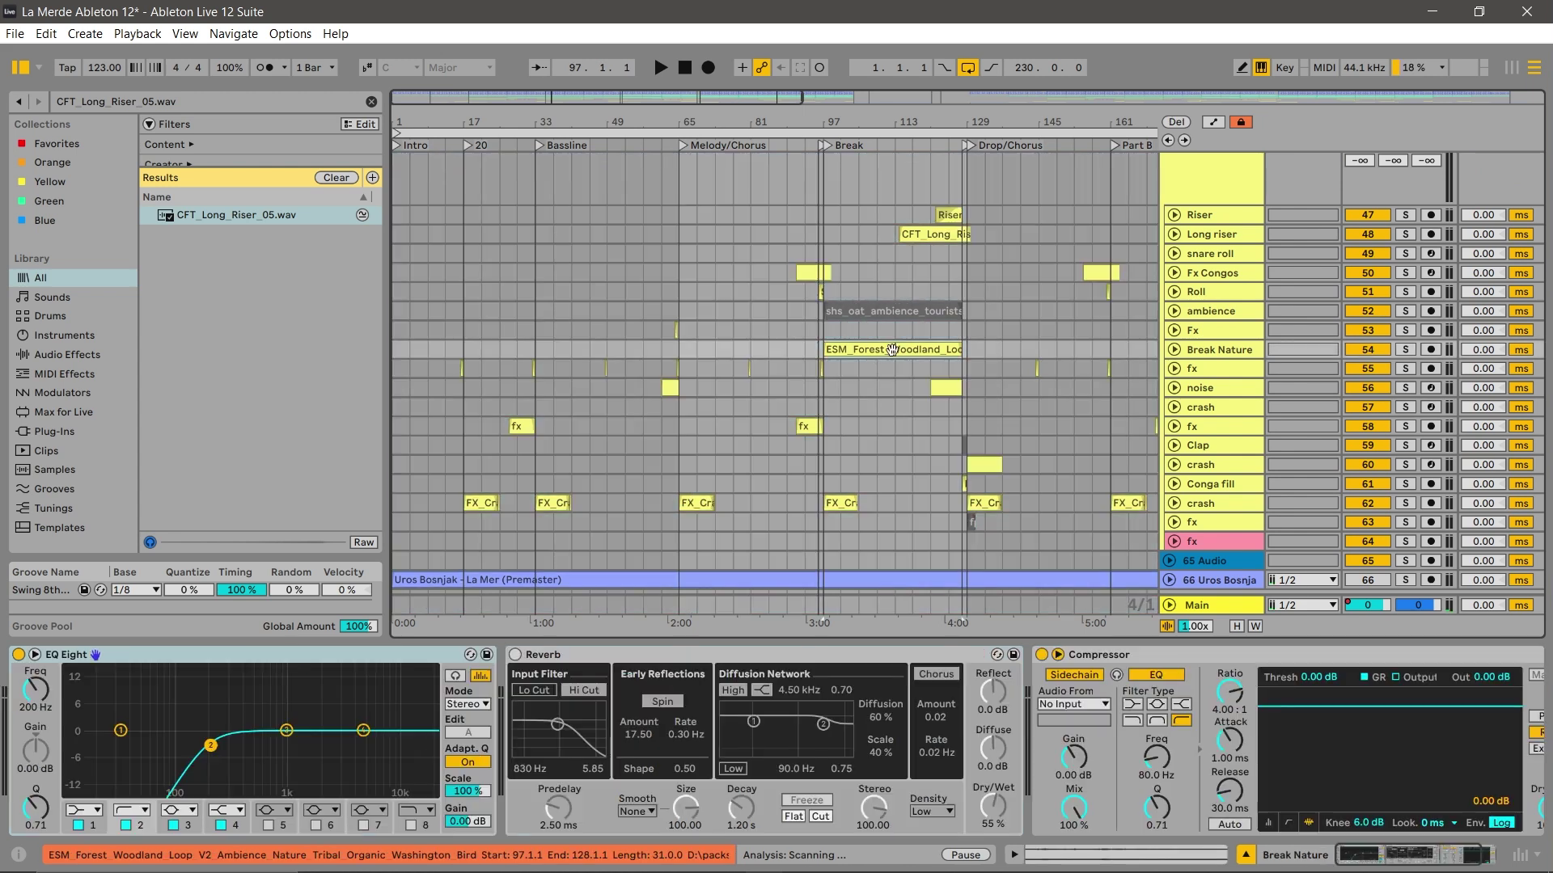
{"action": "scroll", "coordinate": [899, 376], "scroll_direction": "up", "scroll_amount": 1}
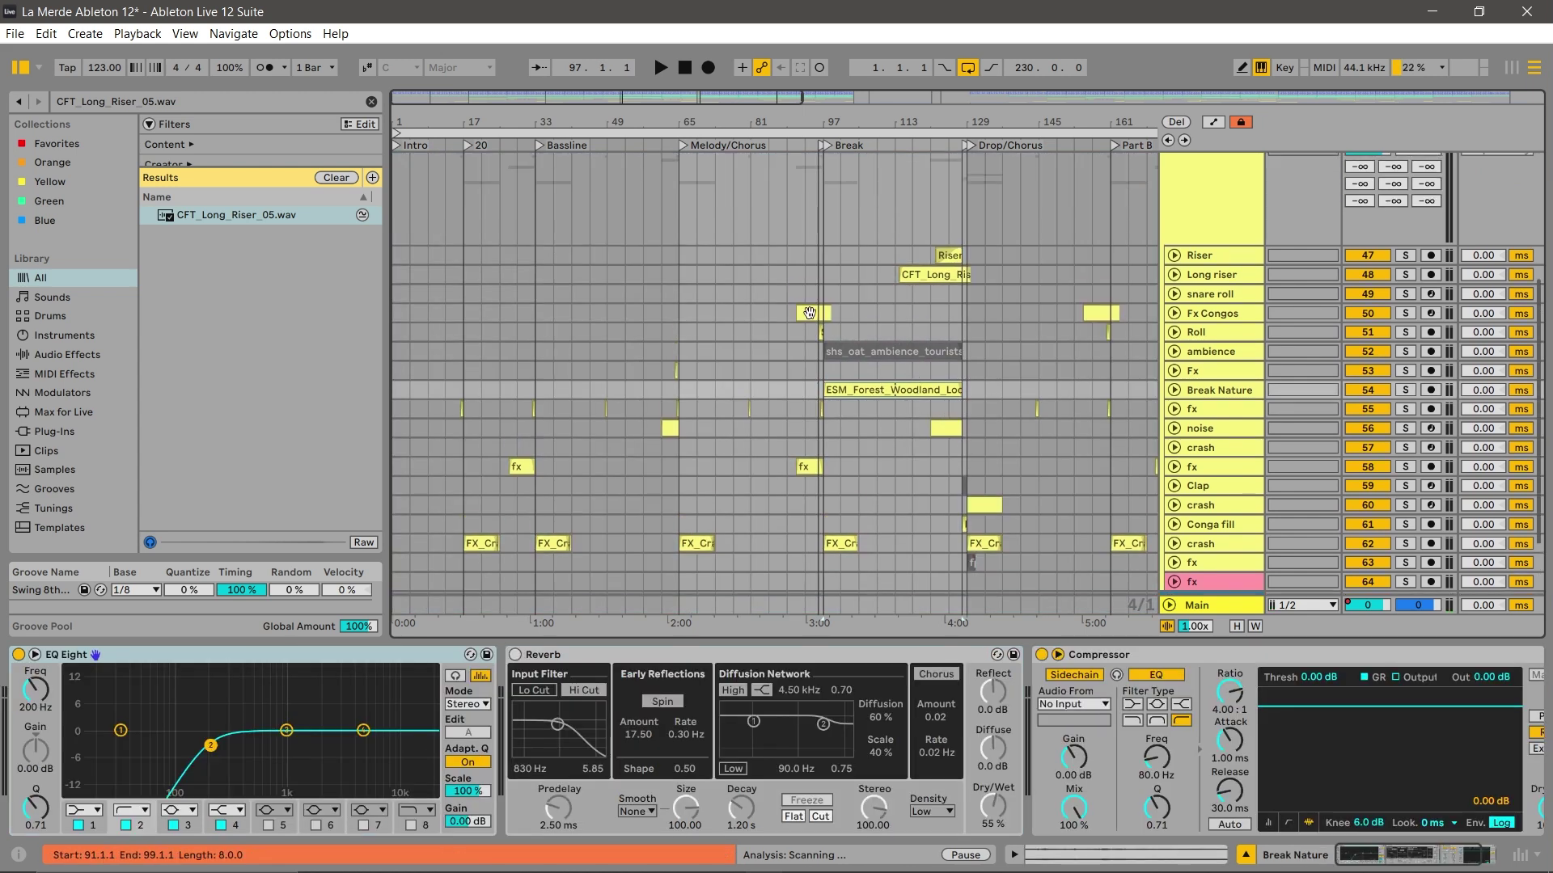
{"action": "left_click", "coordinate": [813, 313]}
{"action": "scroll", "coordinate": [972, 296], "scroll_direction": "up", "scroll_amount": 2}
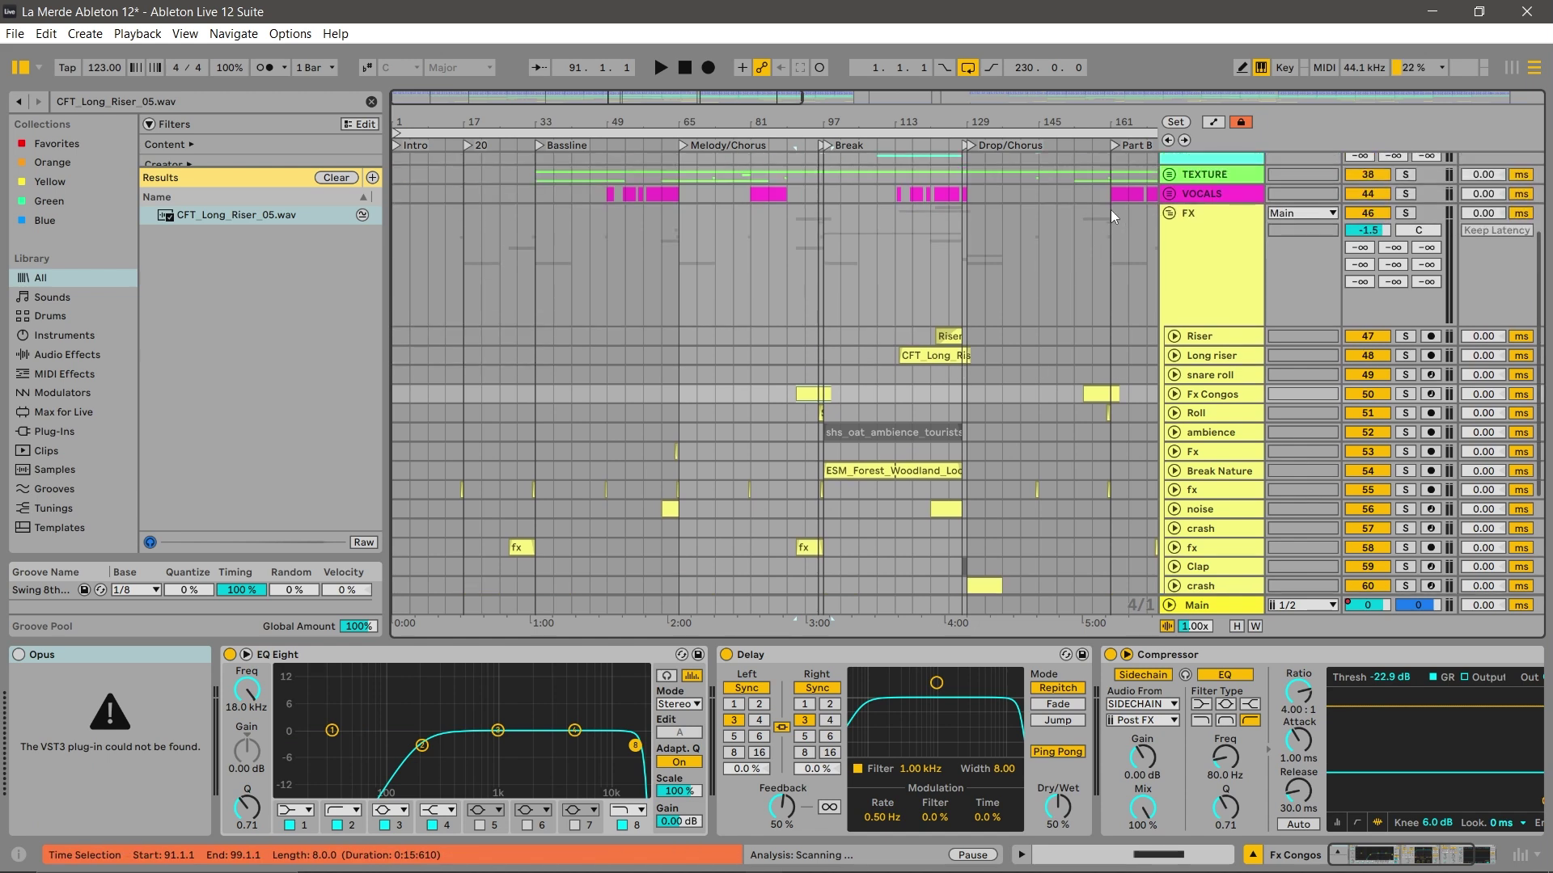
{"action": "left_click", "coordinate": [1170, 214]}
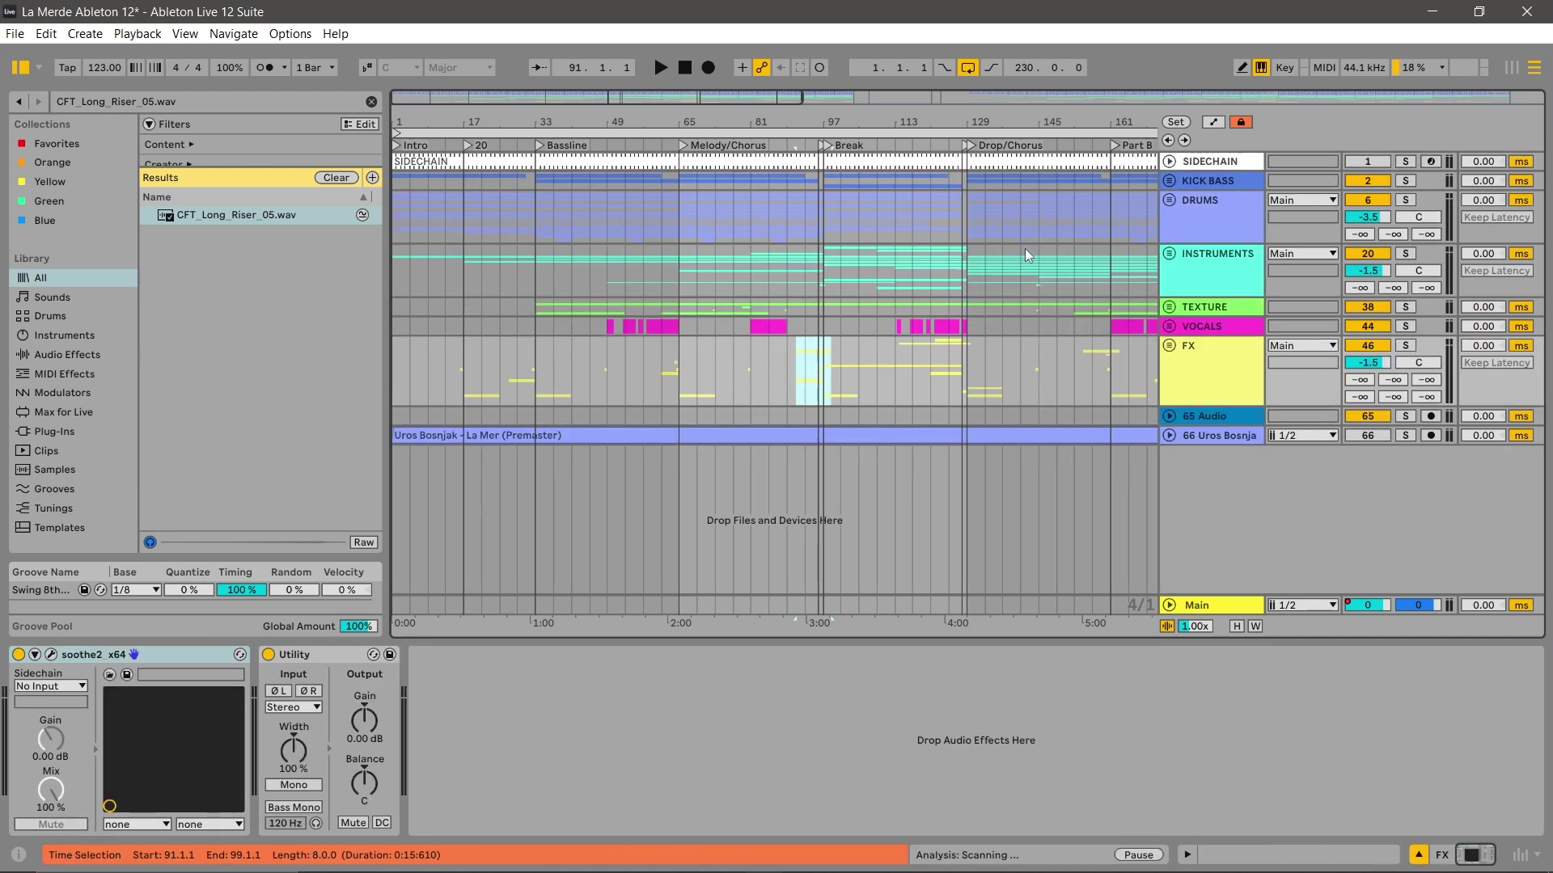
Expand the INSTRUMENTS and PIANOS groups and unfold both Piano tracks to show their clips.
{"action": "left_click", "coordinate": [1171, 252]}
{"action": "left_click", "coordinate": [1181, 247]}
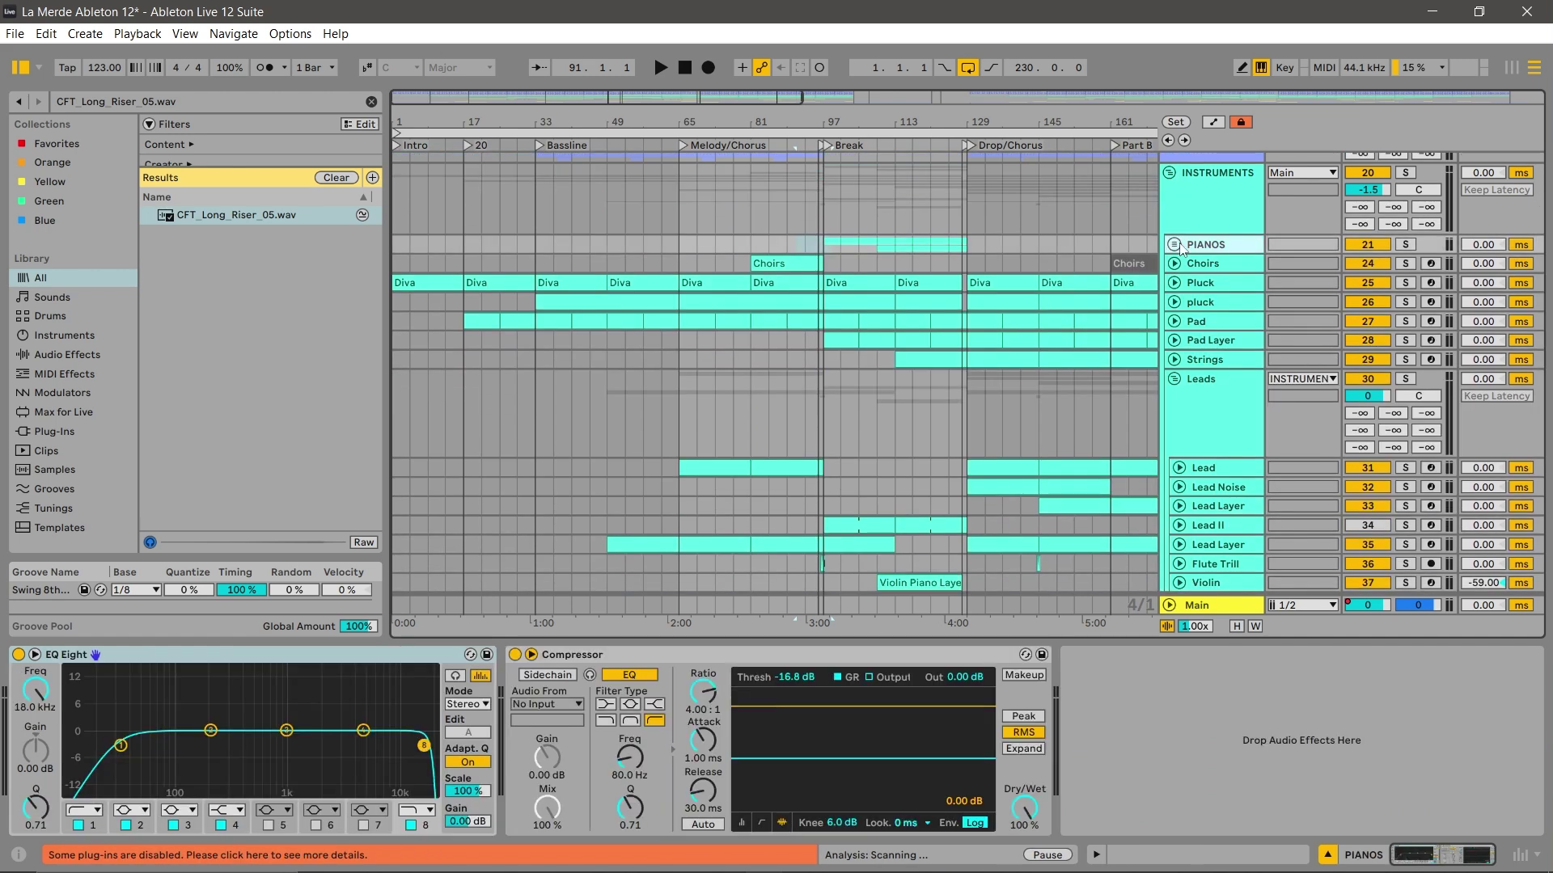
{"action": "left_click", "coordinate": [1174, 245]}
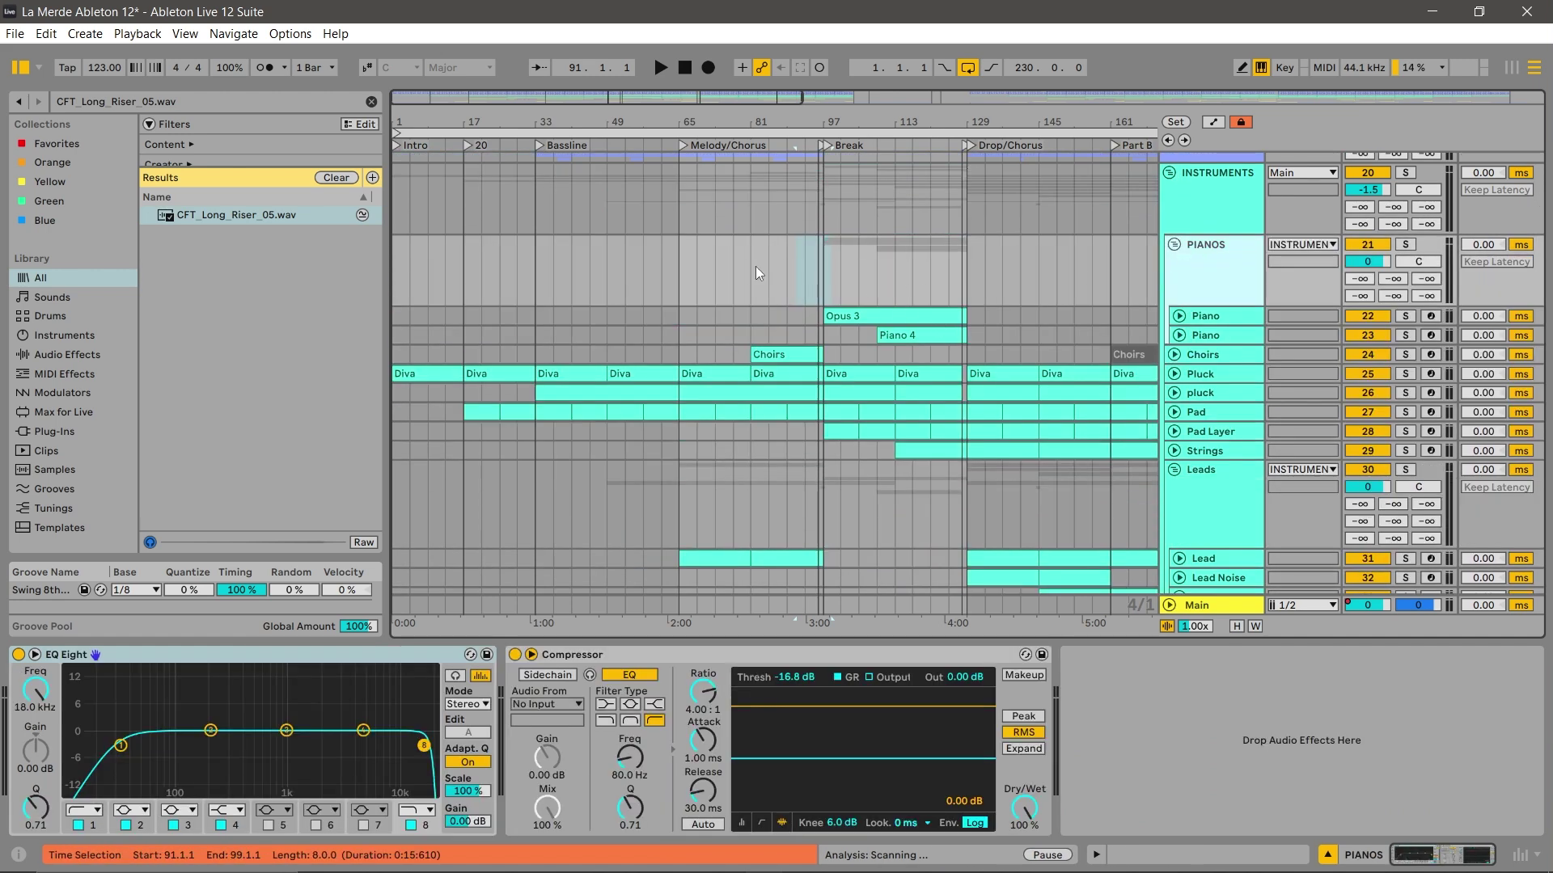
{"action": "left_click", "coordinate": [1179, 316]}
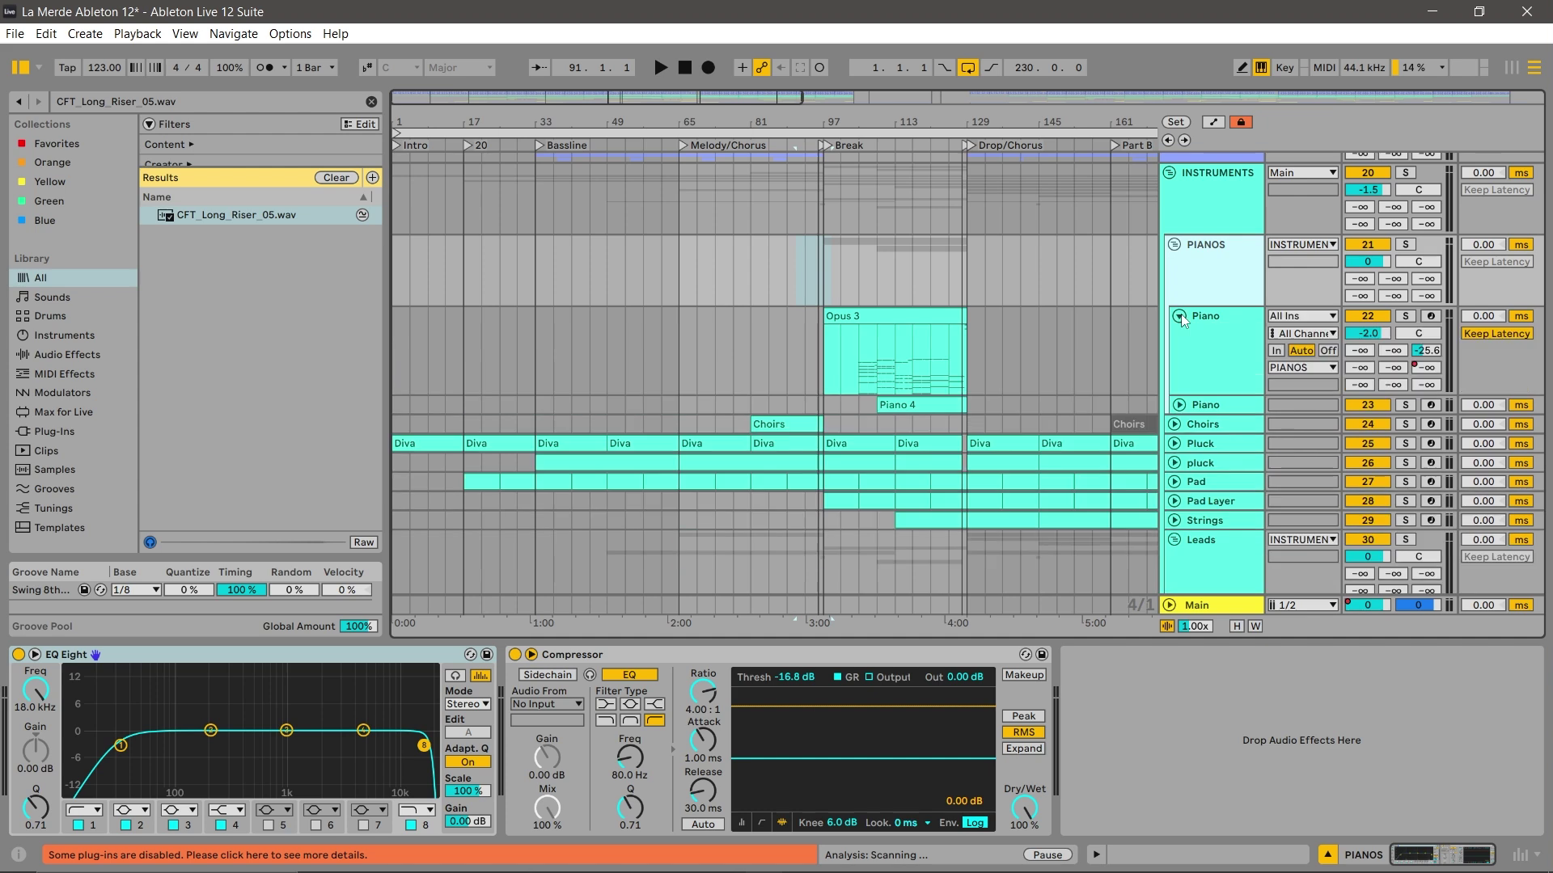
{"action": "left_click", "coordinate": [1178, 405]}
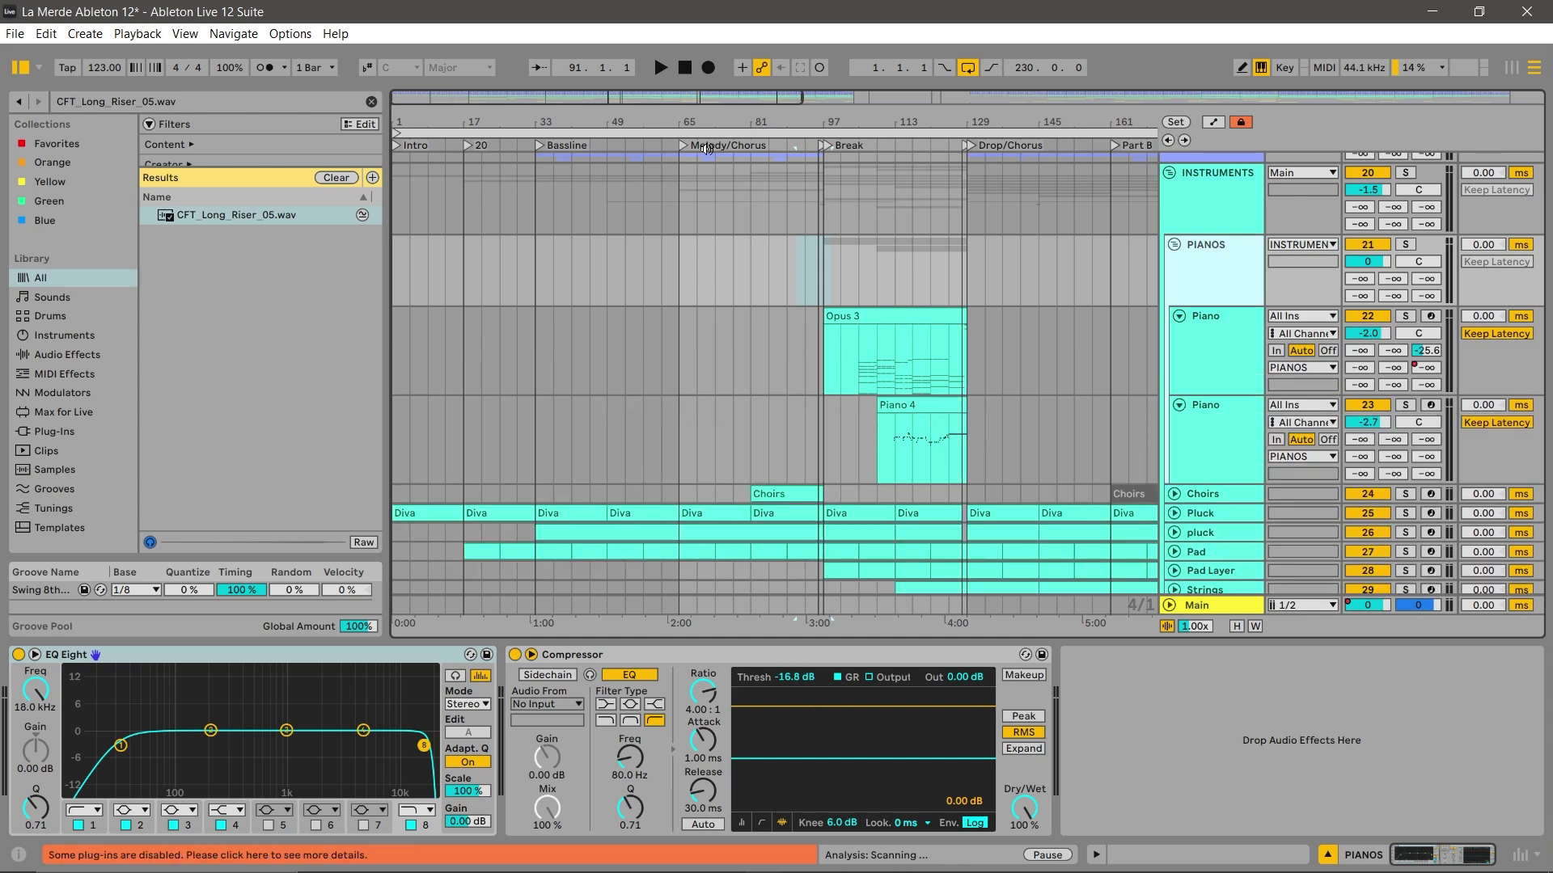
Highlight the sections without piano, bars 33 to 97 and bars 129 to 193, and enlarge the arrangement overview.
{"action": "left_click_drag", "start_coordinate": [826, 454], "coordinate": [536, 170]}
{"action": "key", "text": "minus"}
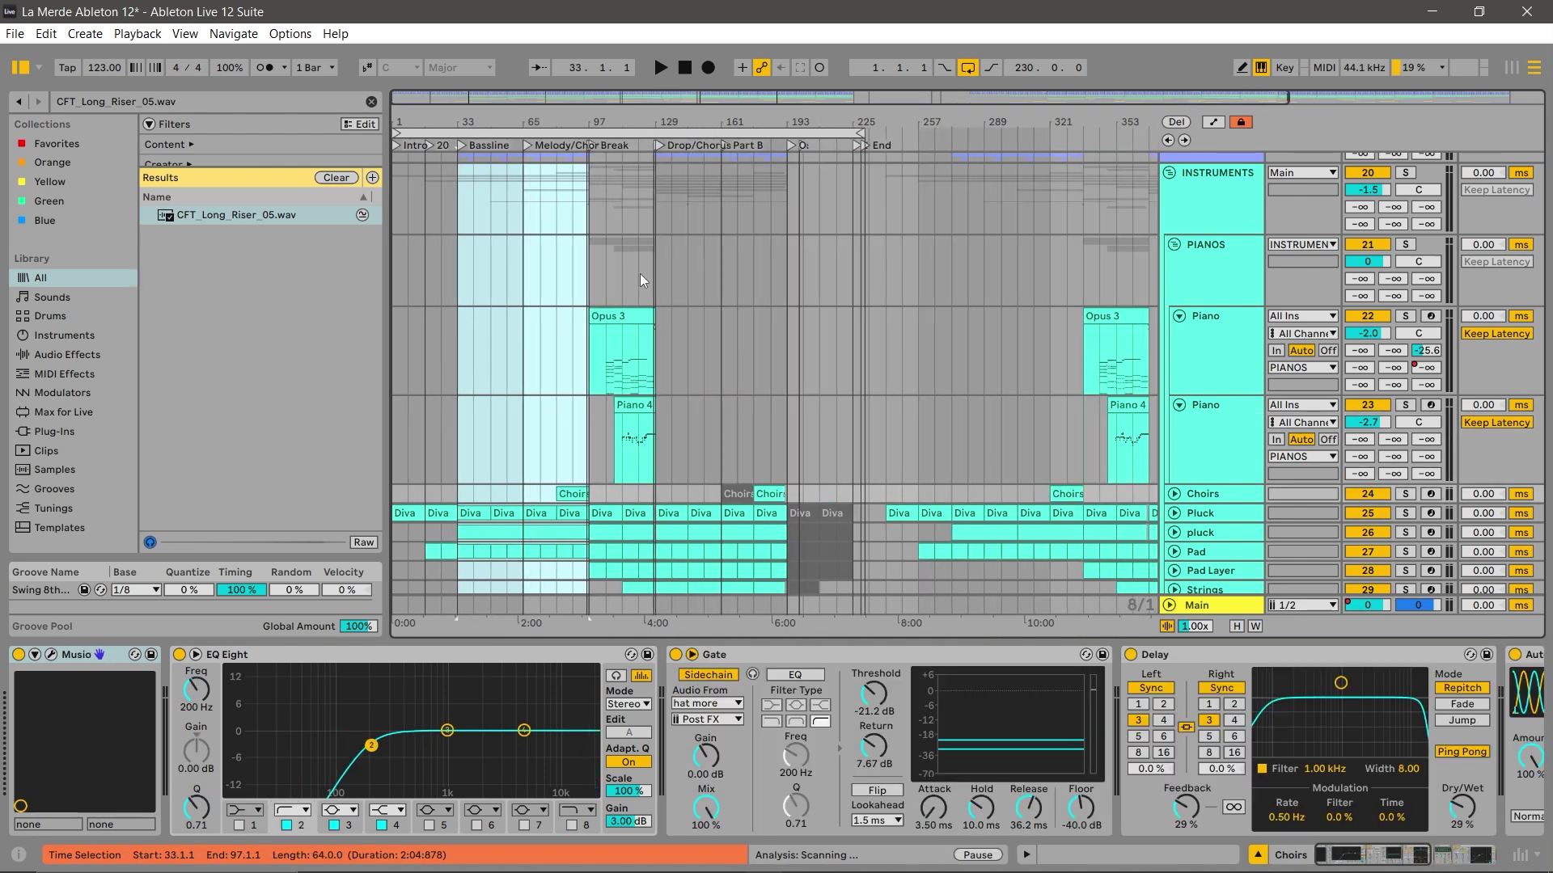
{"action": "left_click_drag", "start_coordinate": [790, 435], "coordinate": [648, 227]}
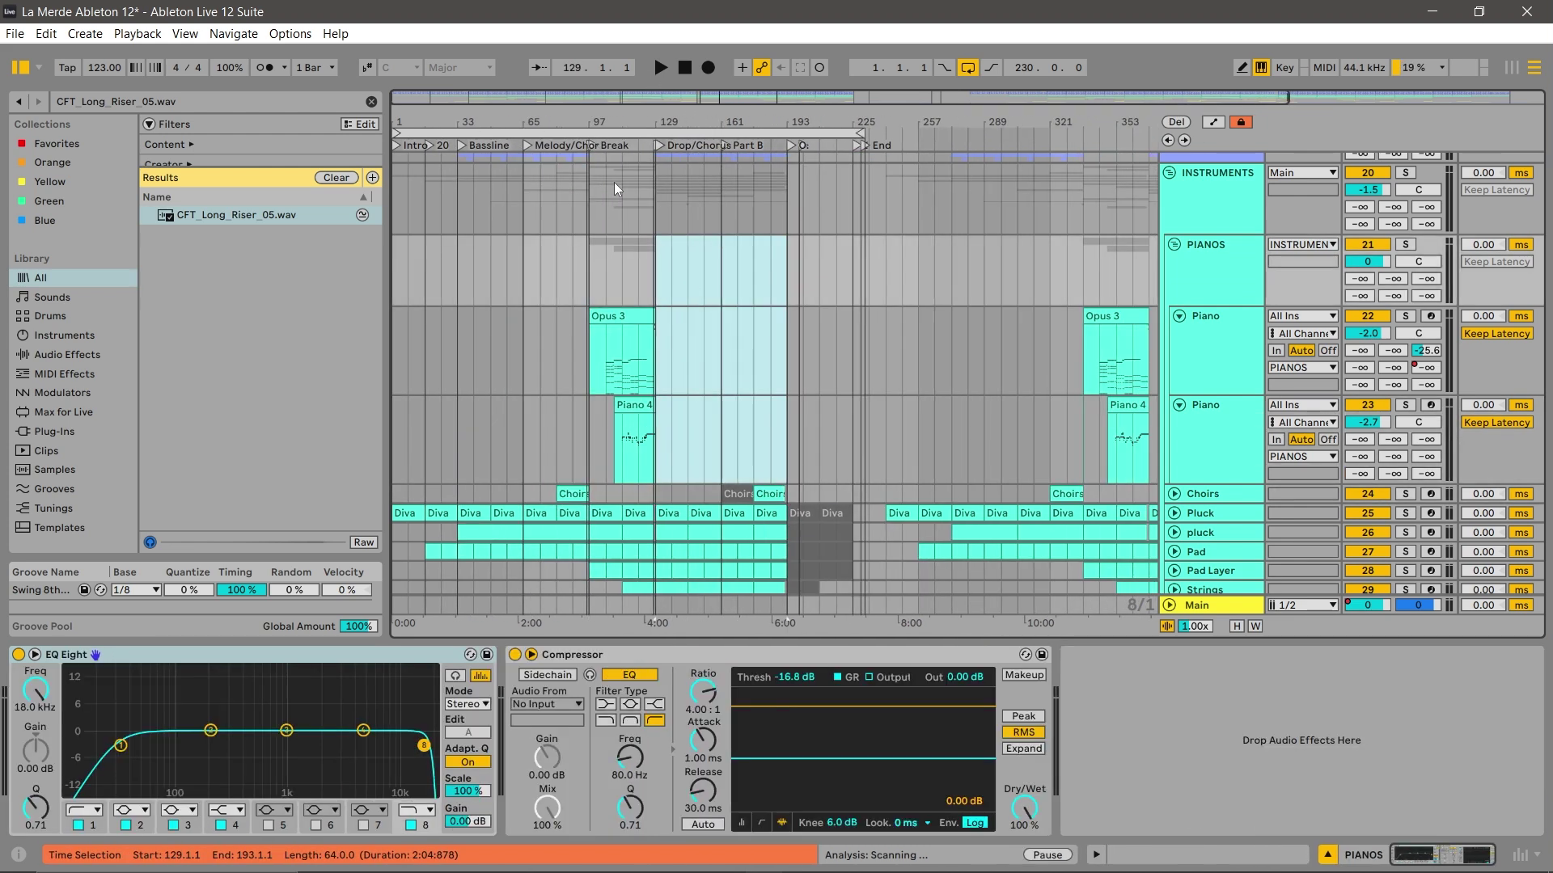
{"action": "left_click_drag", "start_coordinate": [519, 123], "coordinate": [623, 190]}
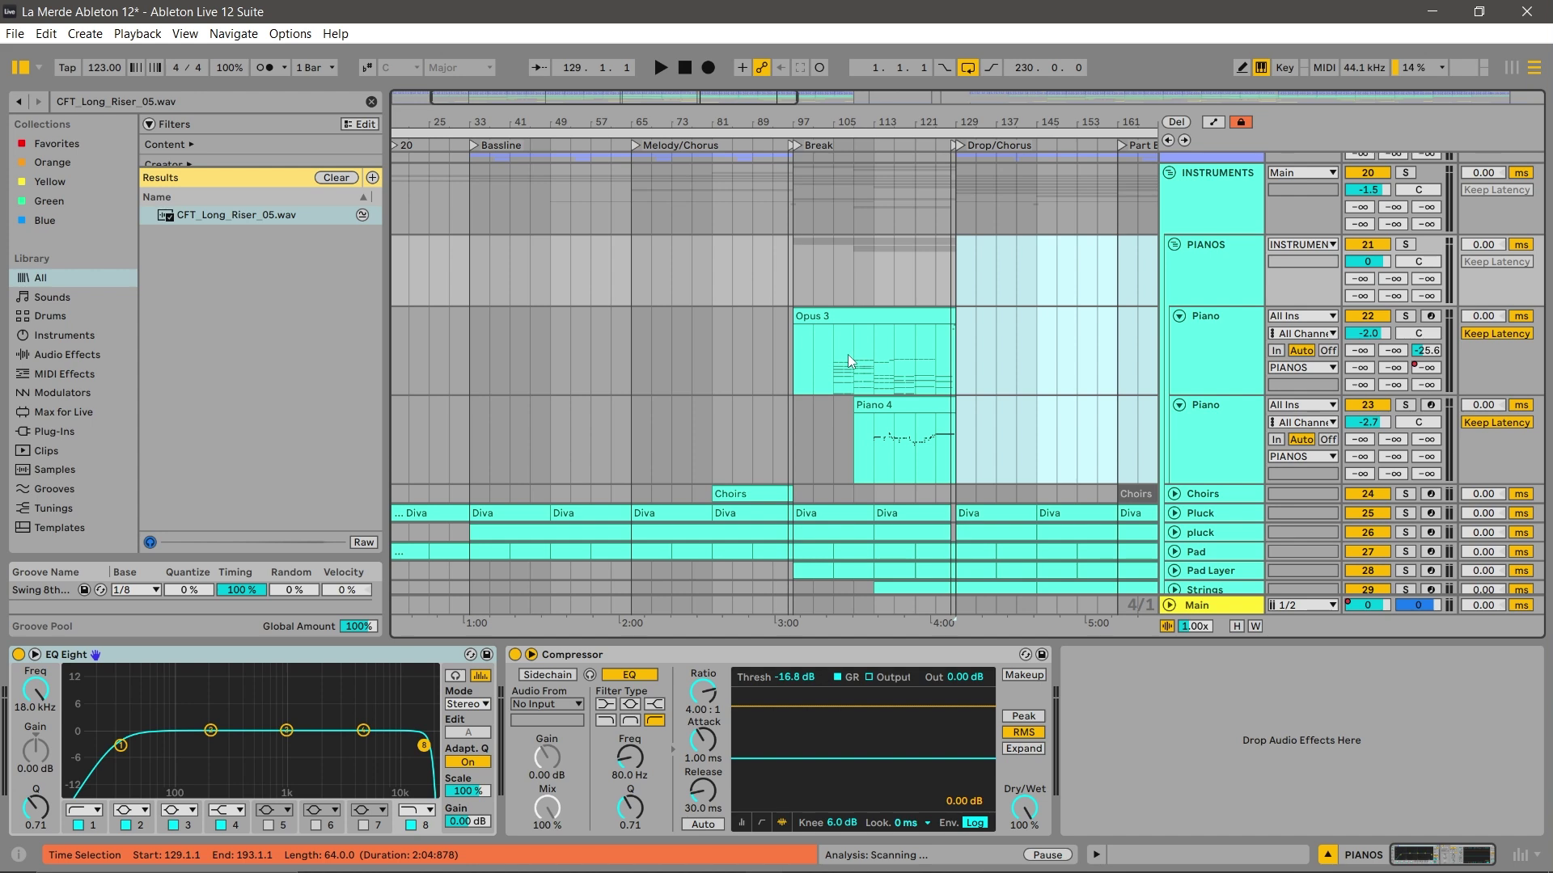
{"action": "left_click_drag", "start_coordinate": [888, 108], "coordinate": [900, 134]}
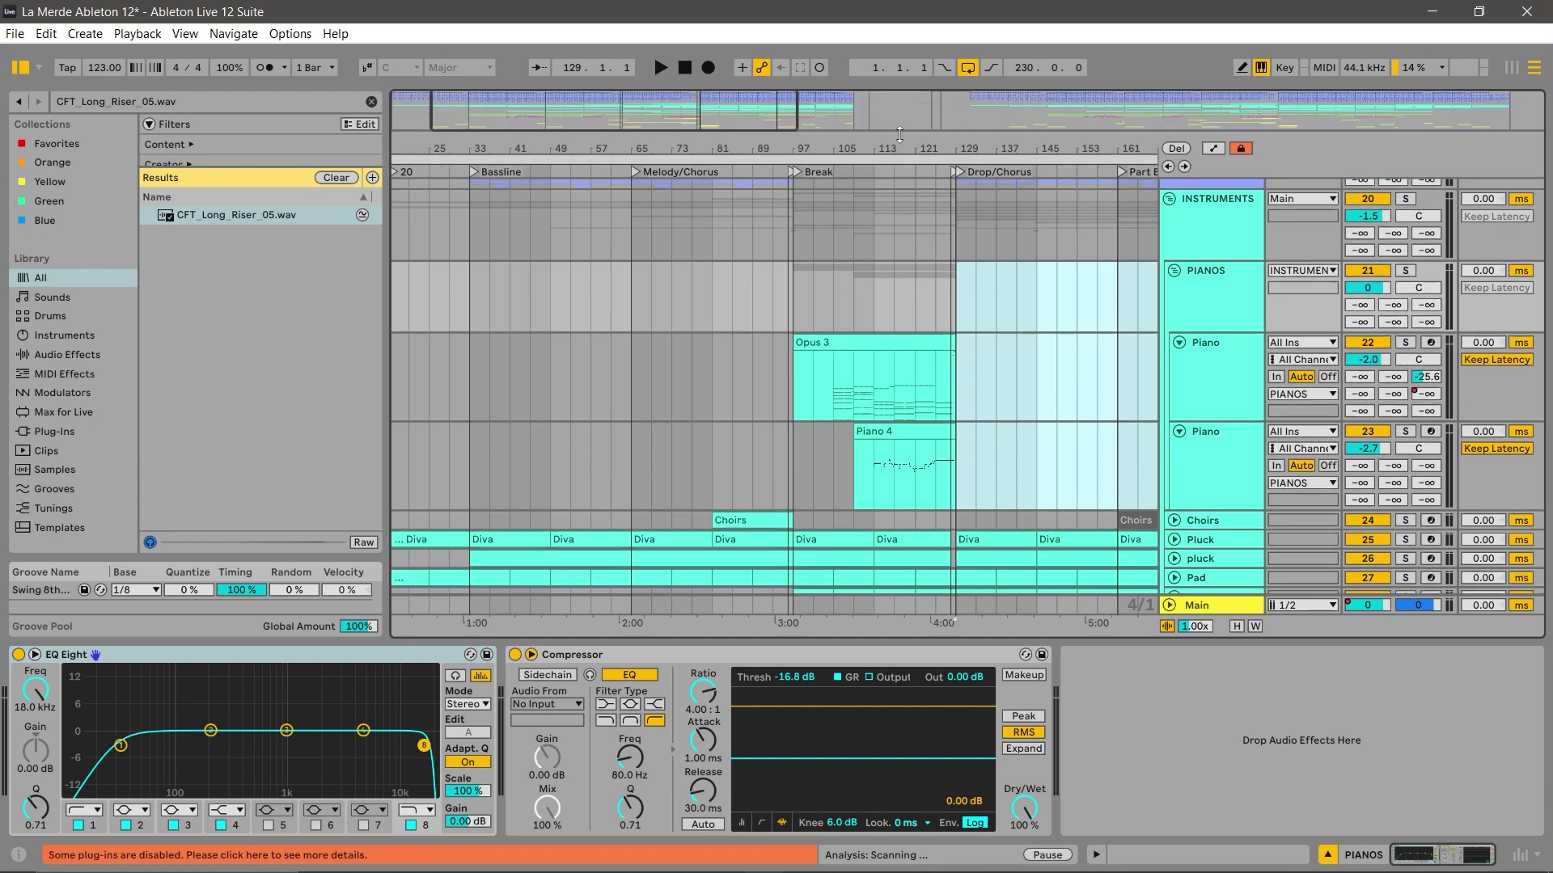
Open the Opus 3 clip's notes, select the chord around bar 4, and solo the first Piano track.
{"action": "double_click", "coordinate": [859, 342]}
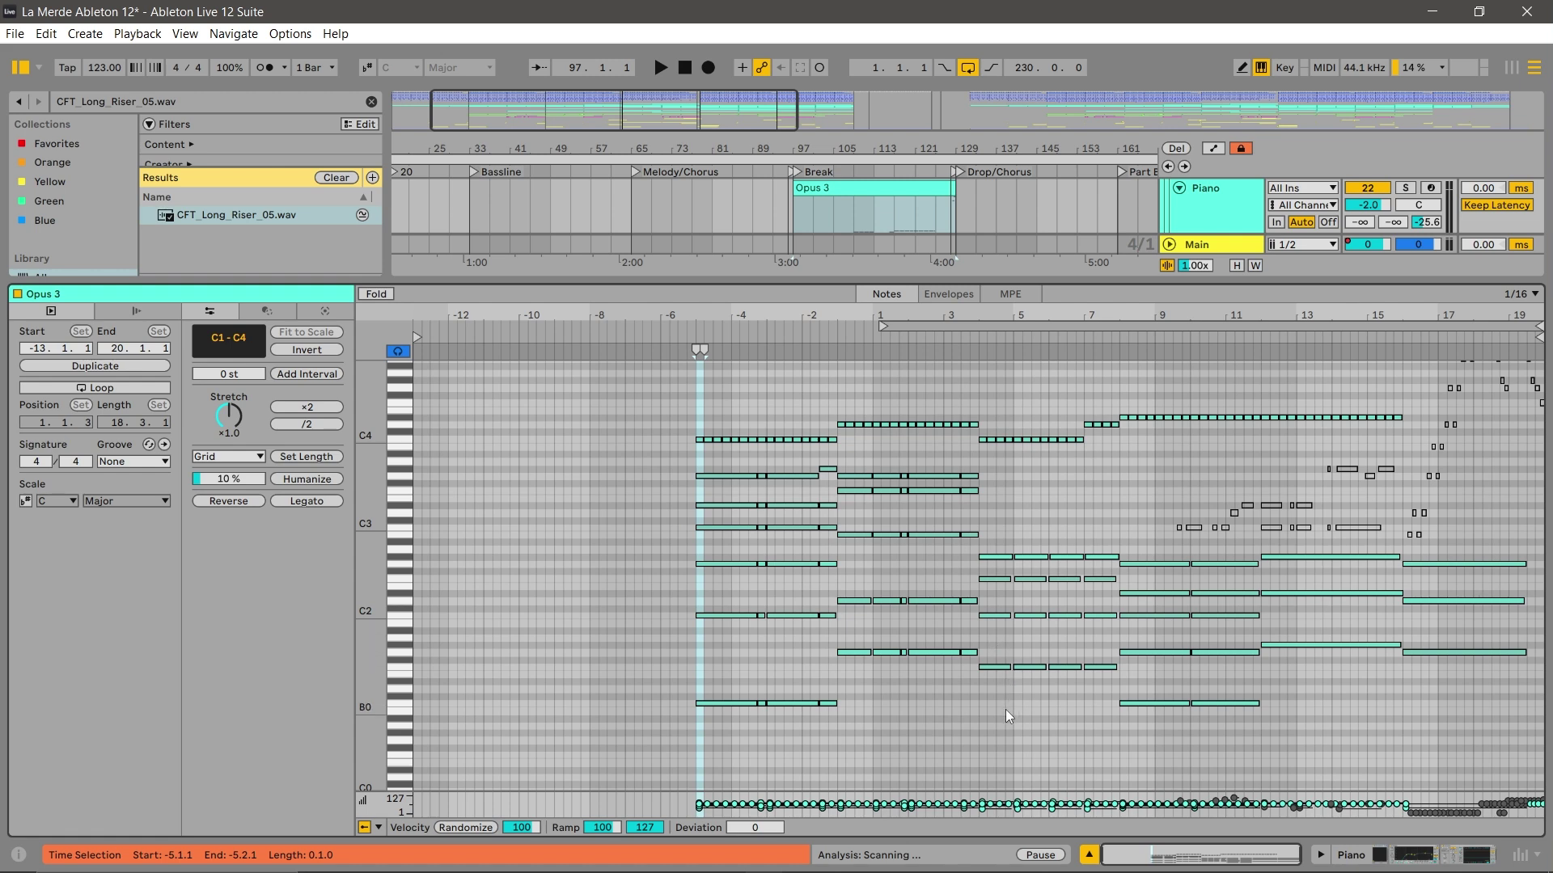
{"action": "left_click_drag", "start_coordinate": [1001, 710], "coordinate": [1011, 404]}
{"action": "left_click", "coordinate": [1405, 190]}
{"action": "left_click_drag", "start_coordinate": [1004, 705], "coordinate": [991, 380]}
{"action": "left_click_drag", "start_coordinate": [1077, 279], "coordinate": [1084, 470]}
{"action": "scroll", "coordinate": [1344, 290], "scroll_direction": "up", "scroll_amount": 1}
{"action": "scroll", "coordinate": [1346, 291], "scroll_direction": "up", "scroll_amount": 1}
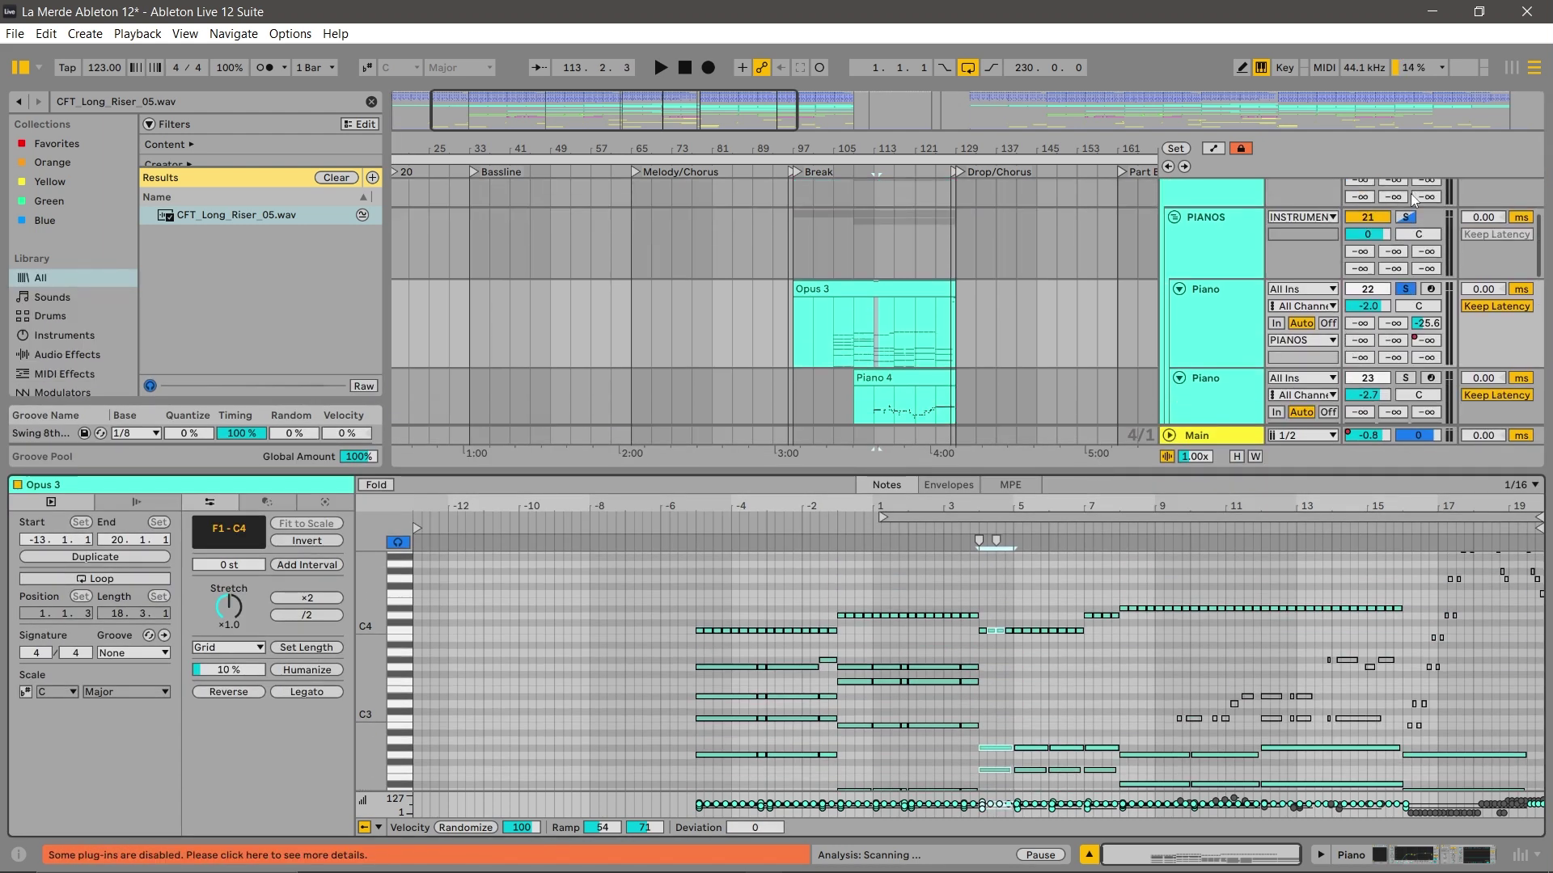
Open the first Piano track's Kontakt instrument, ignore its missing content, view the NOIRE Pure patch, and close the plug-in window.
{"action": "left_click", "coordinate": [1388, 854]}
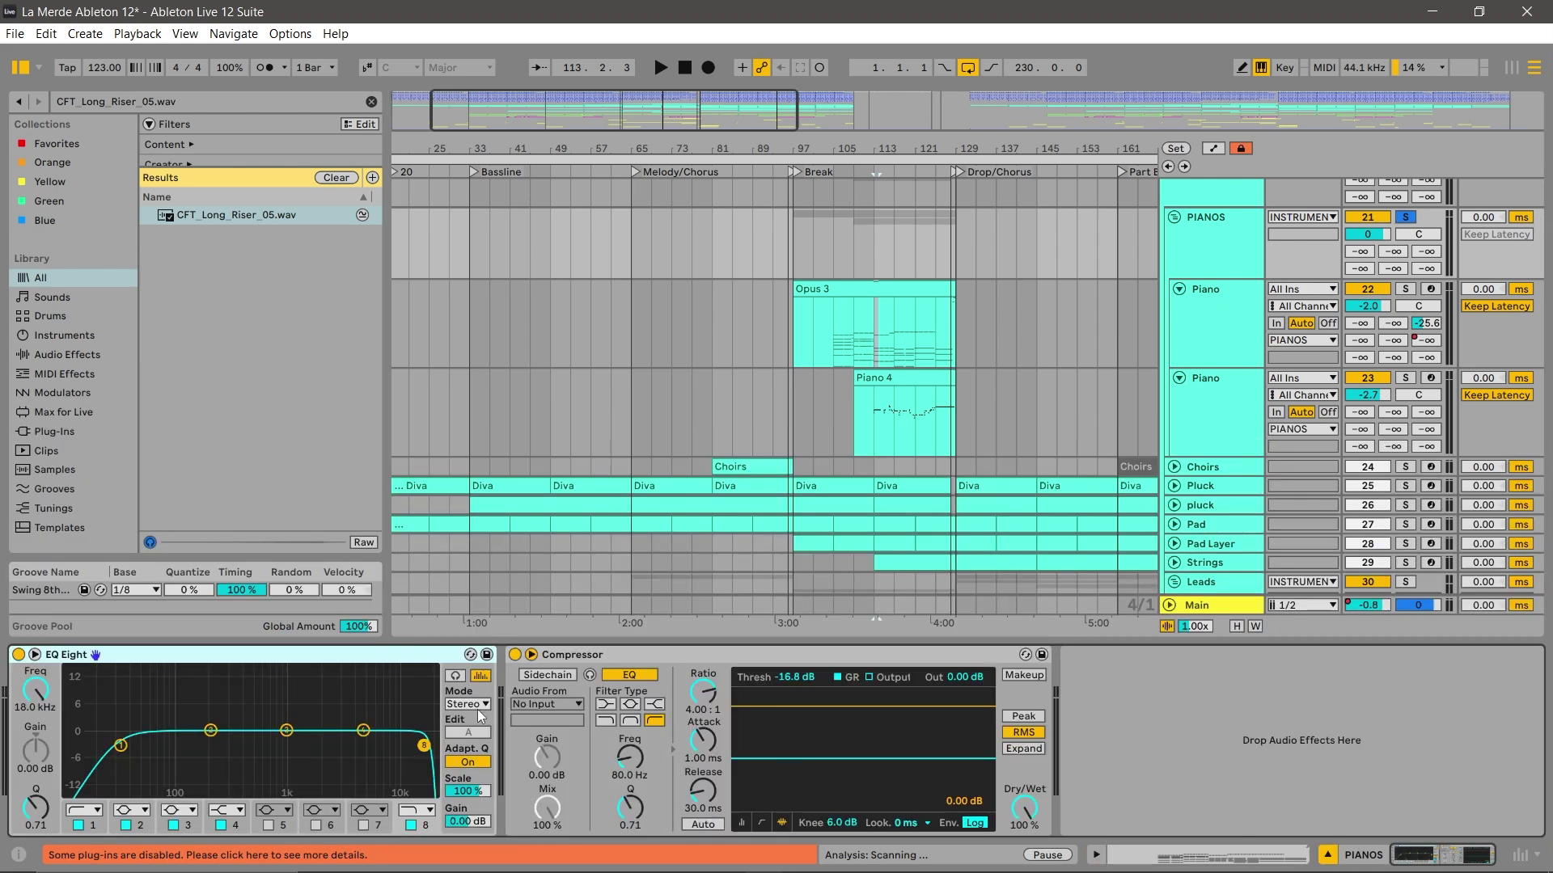
{"action": "left_click", "coordinate": [1206, 309]}
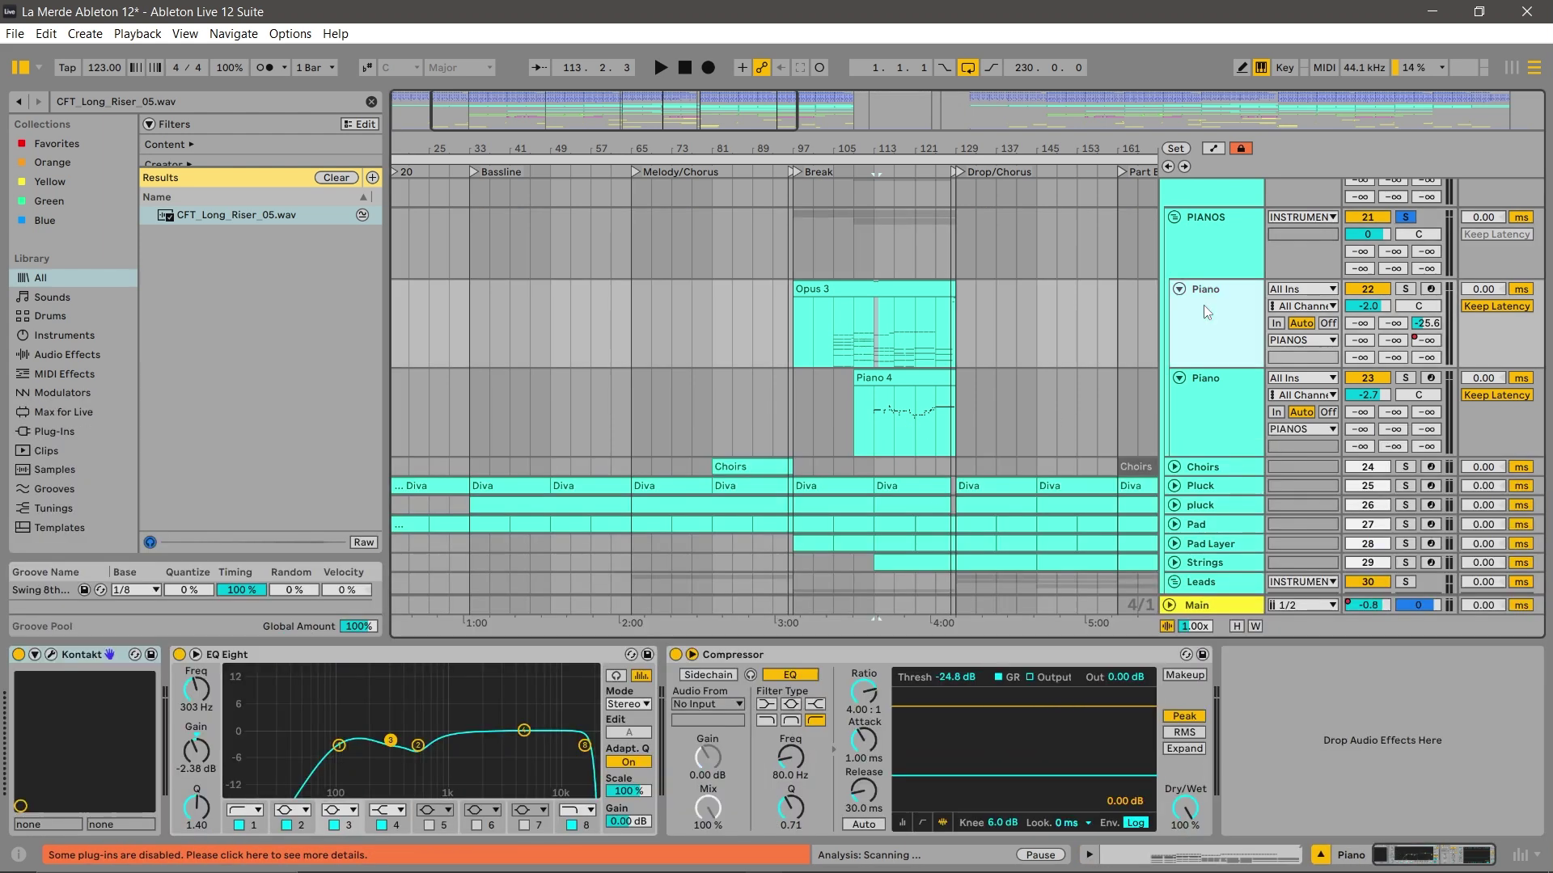
{"action": "left_click", "coordinate": [35, 654]}
{"action": "left_click", "coordinate": [50, 654]}
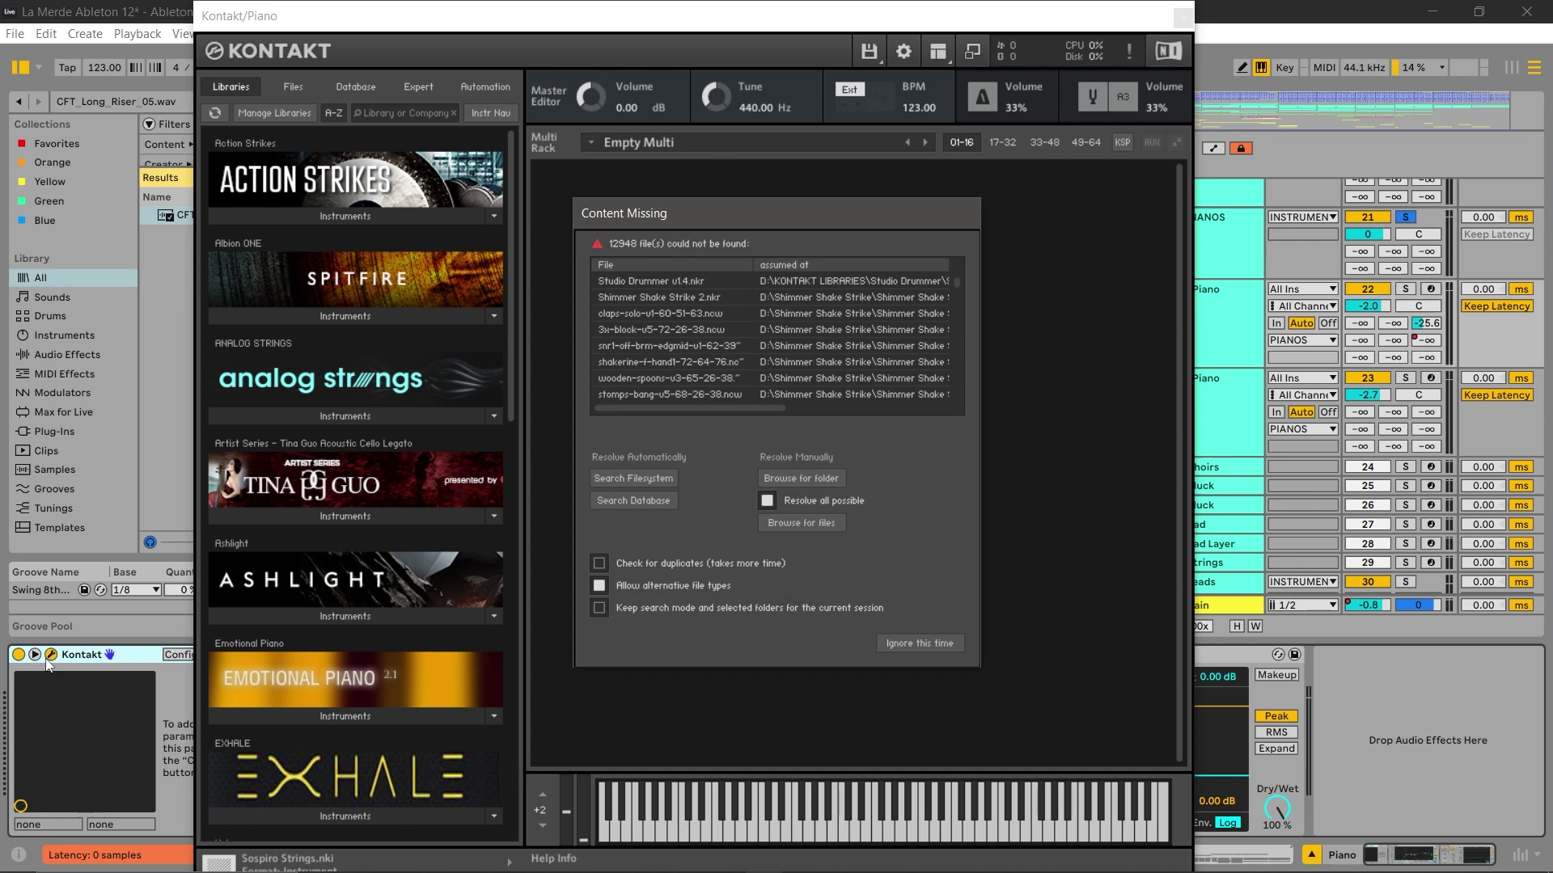
{"action": "left_click", "coordinate": [920, 644]}
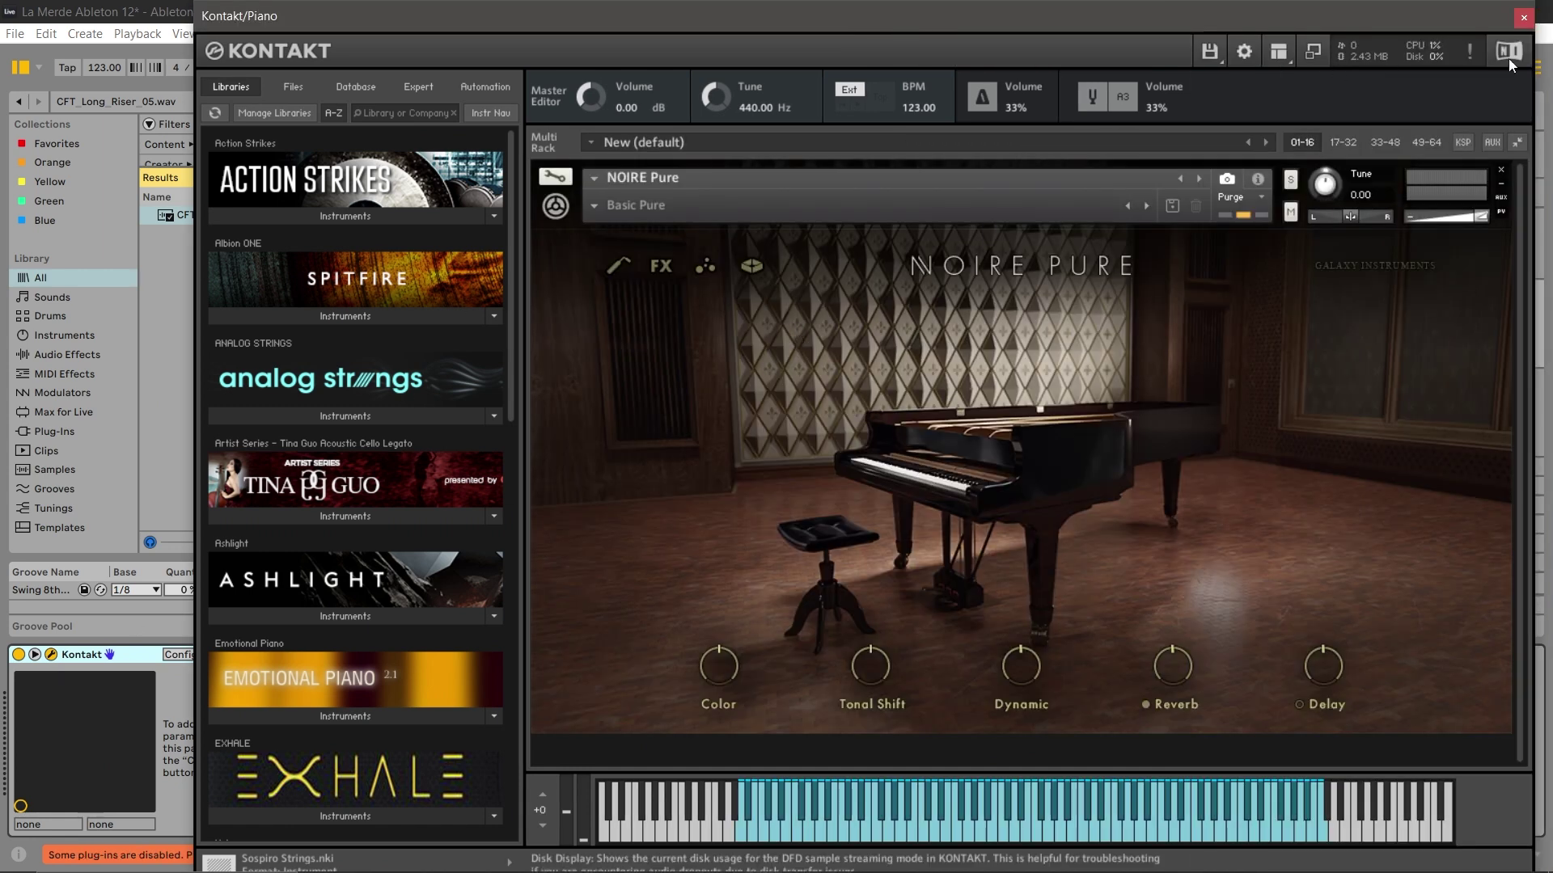
{"action": "left_click", "coordinate": [1524, 18]}
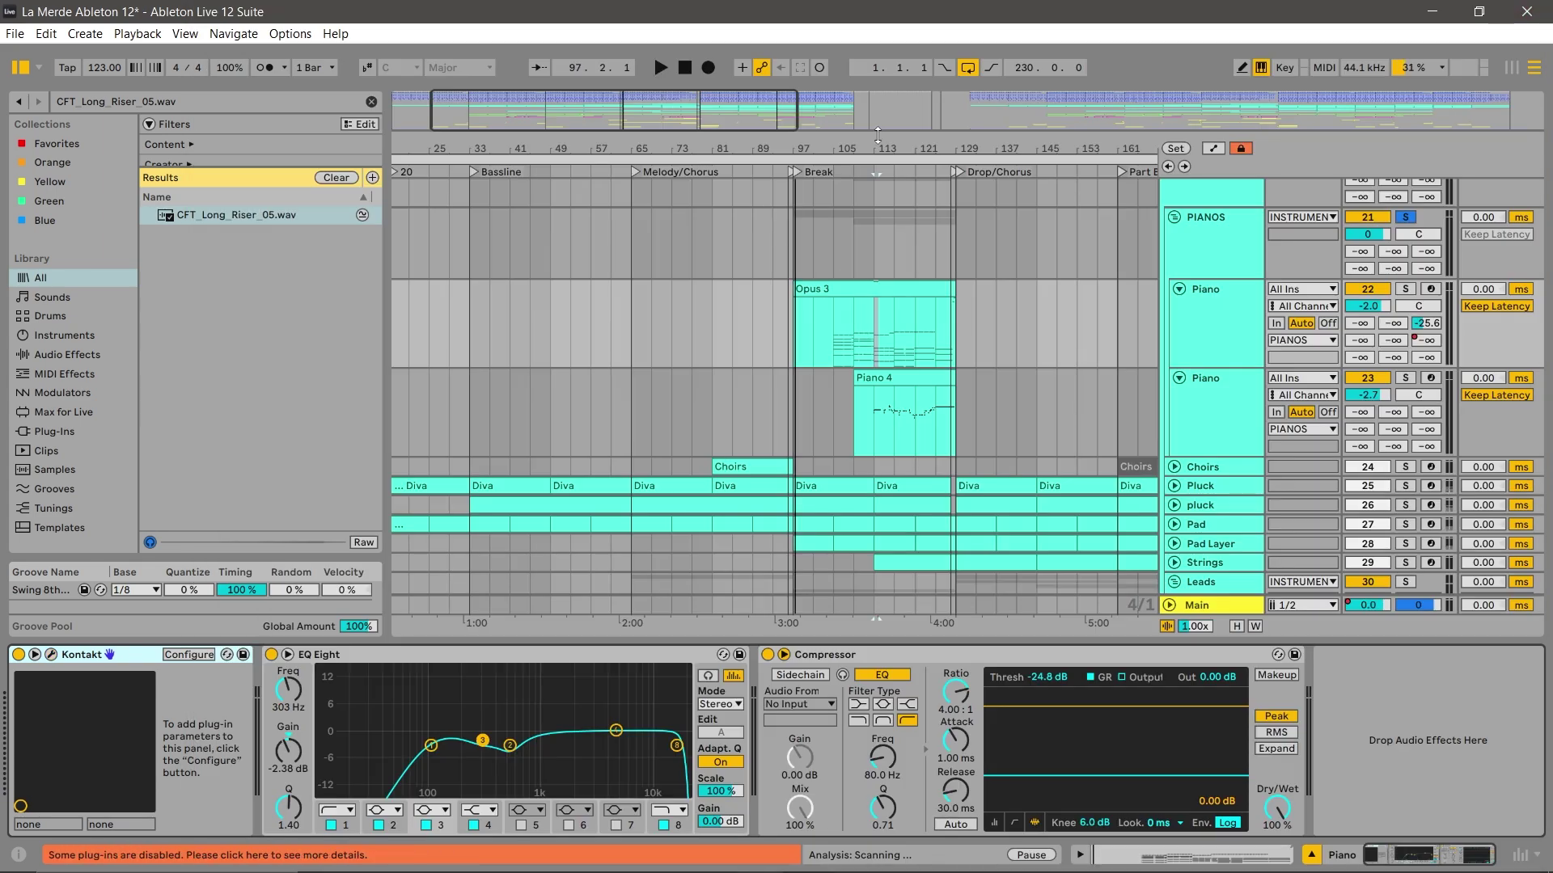
Reopen the Opus 3 clip's notes and highlight the chords starting around bars 8, 12 and 16.
{"action": "double_click", "coordinate": [850, 314]}
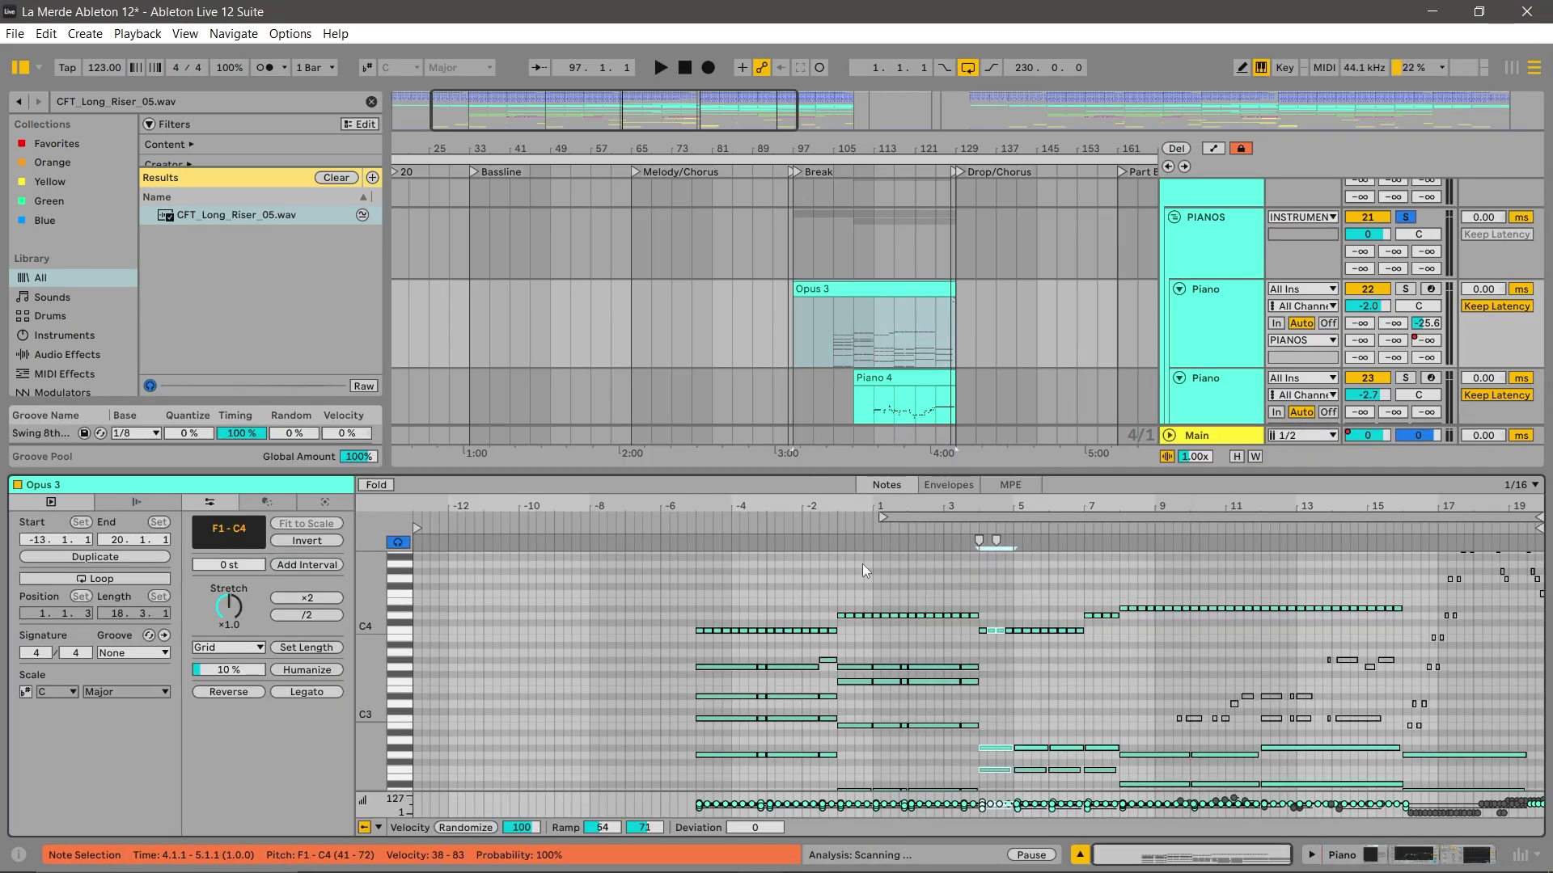
{"action": "left_click_drag", "start_coordinate": [920, 473], "coordinate": [922, 285]}
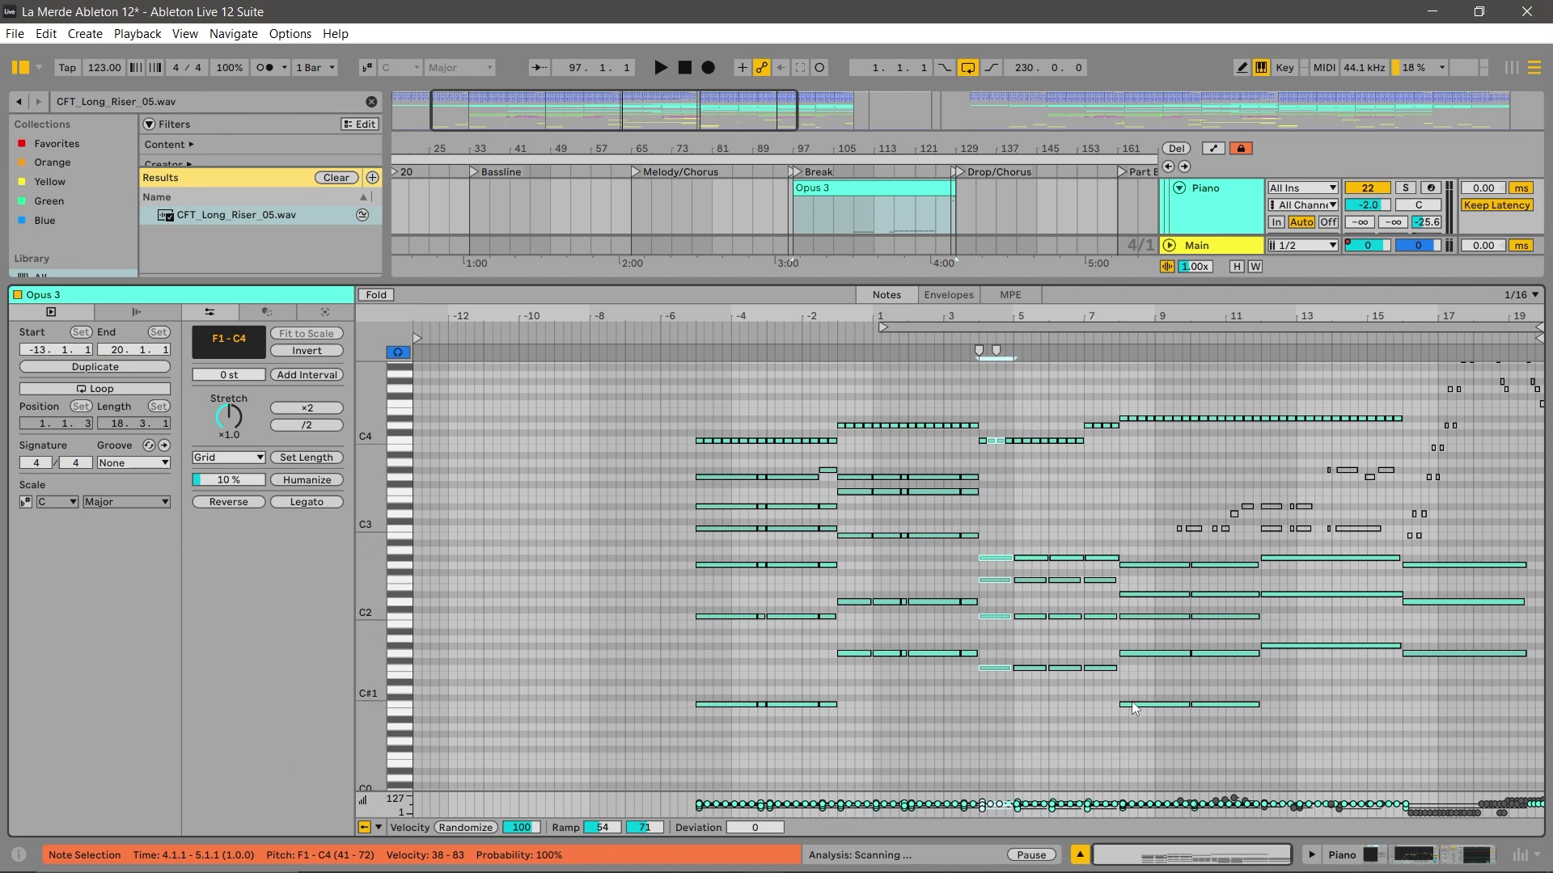
{"action": "scroll", "coordinate": [1100, 695], "scroll_direction": "up", "scroll_amount": 4}
{"action": "left_click_drag", "start_coordinate": [1062, 713], "coordinate": [1011, 411]}
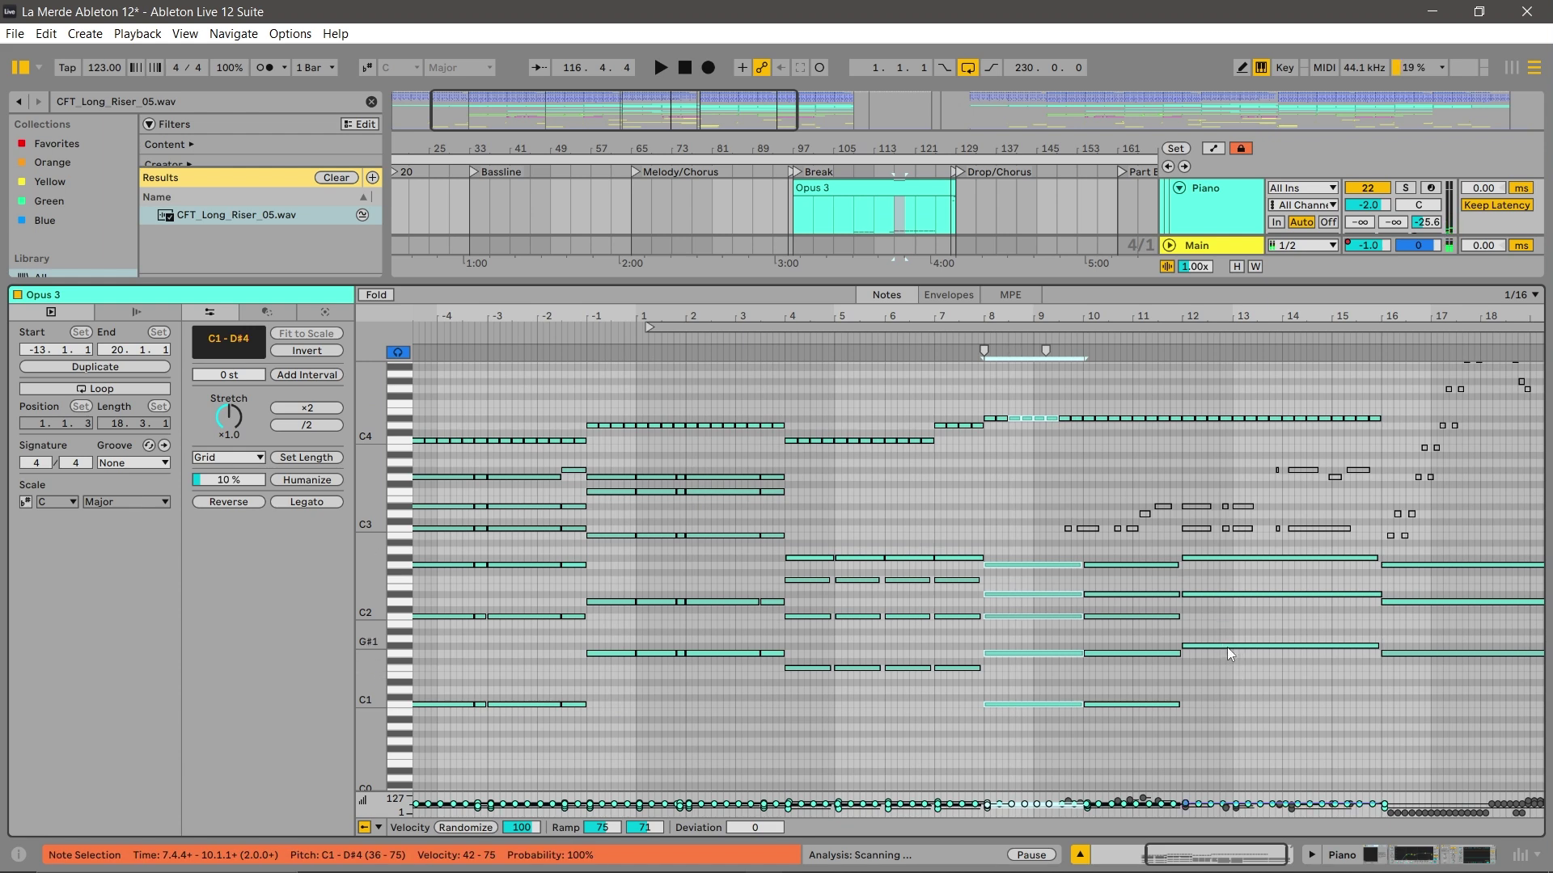
{"action": "left_click_drag", "start_coordinate": [1229, 679], "coordinate": [1192, 386]}
{"action": "left_click_drag", "start_coordinate": [1454, 691], "coordinate": [1457, 508]}
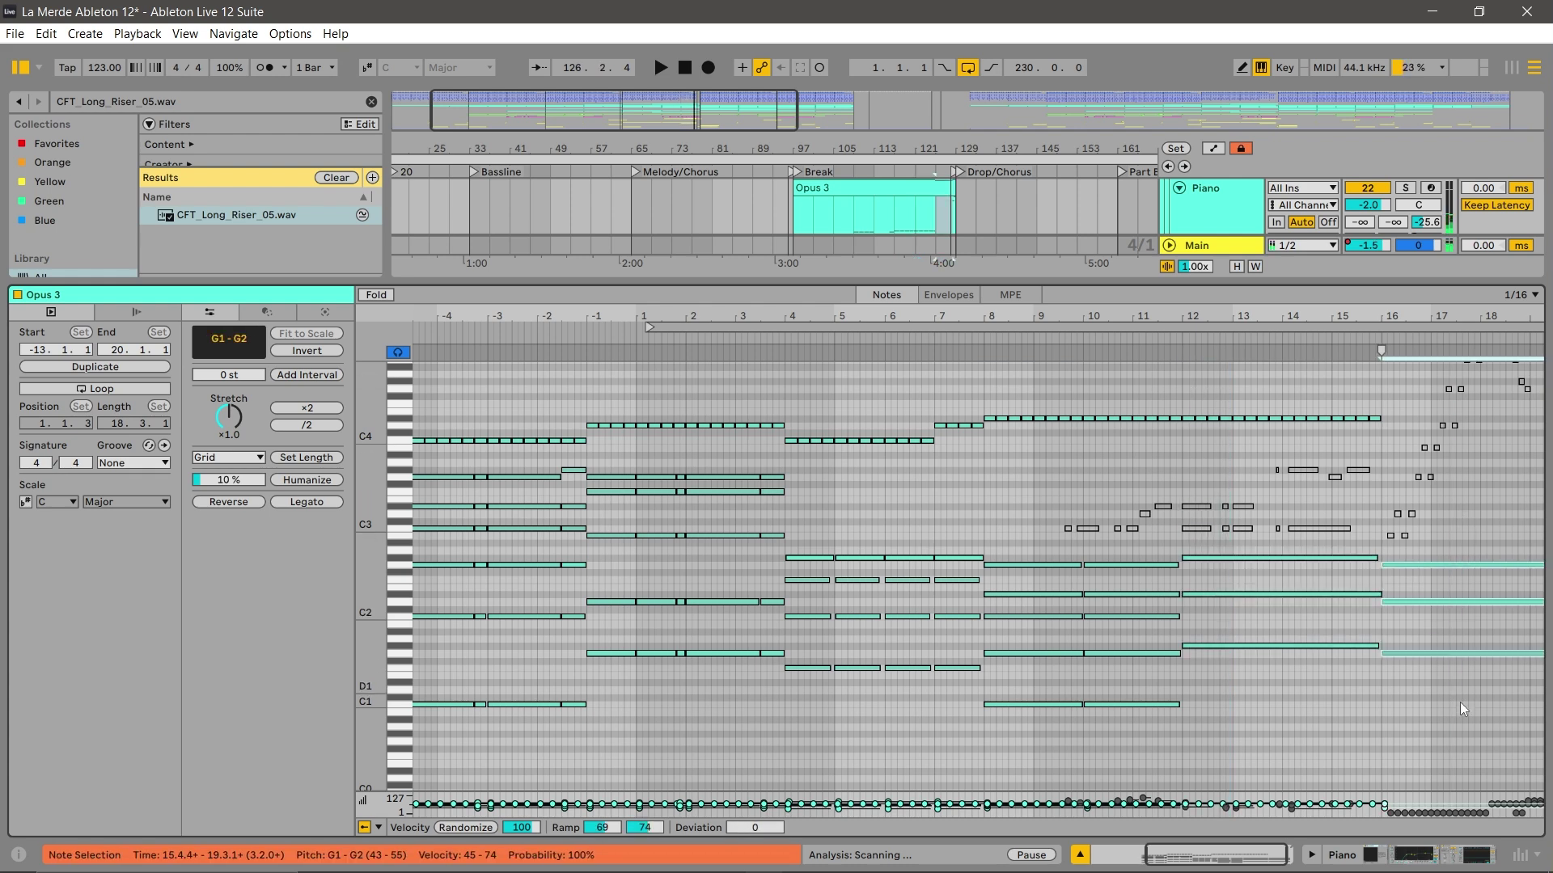
Highlight the opening chord progression of Opus 3 up to bar 4, followed by the chords around bars 4 and 12.
{"action": "left_click_drag", "start_coordinate": [841, 317], "coordinate": [849, 275]}
{"action": "left_click_drag", "start_coordinate": [958, 716], "coordinate": [729, 429]}
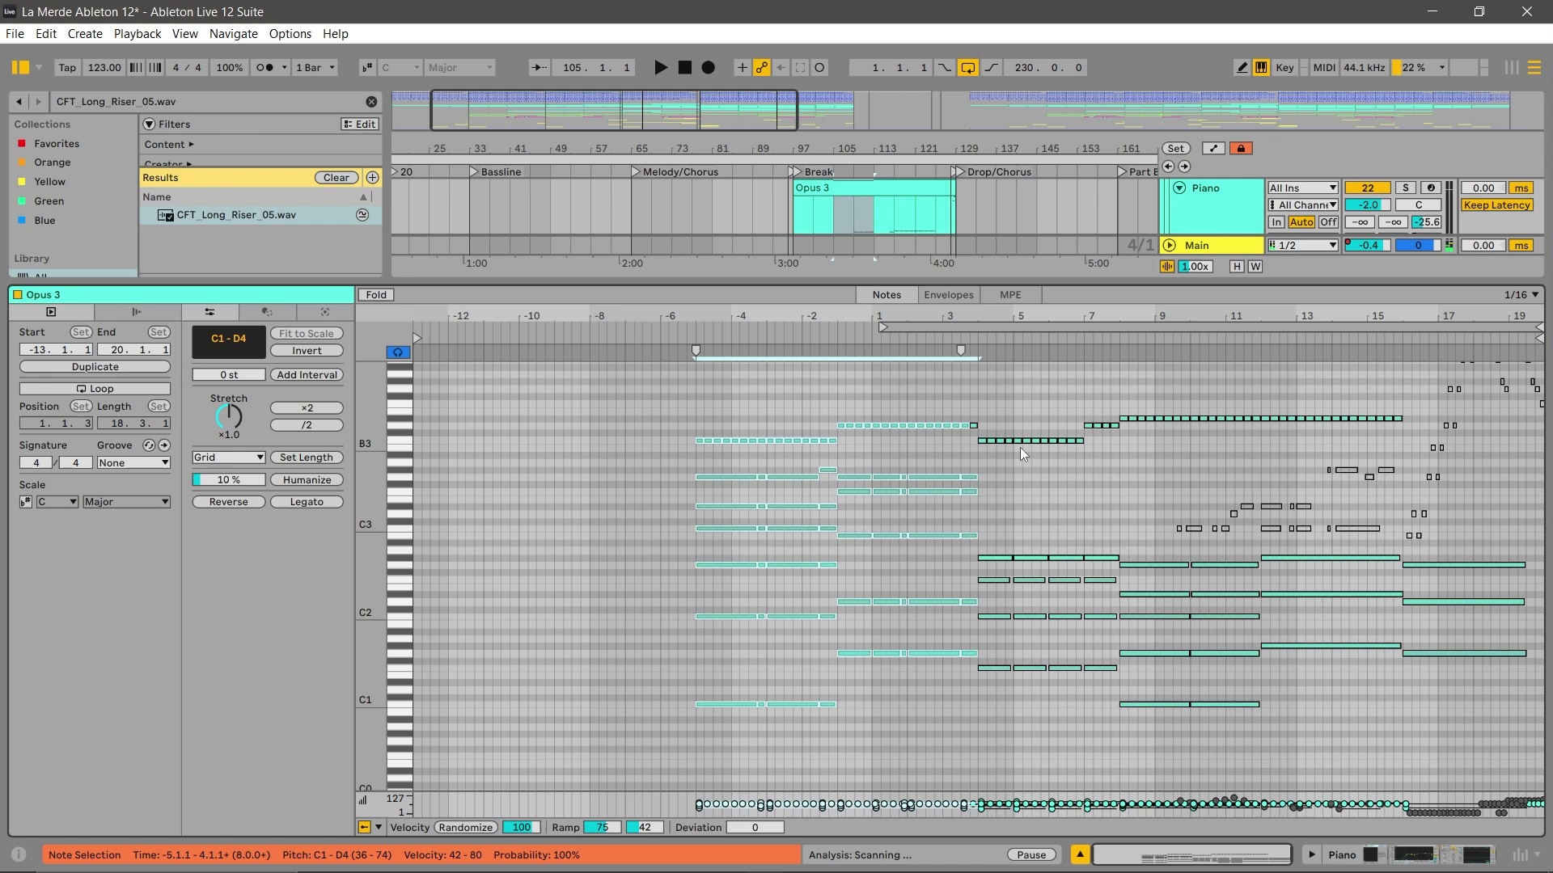
{"action": "left_click_drag", "start_coordinate": [1057, 725], "coordinate": [1038, 383]}
{"action": "left_click_drag", "start_coordinate": [1314, 704], "coordinate": [1327, 428]}
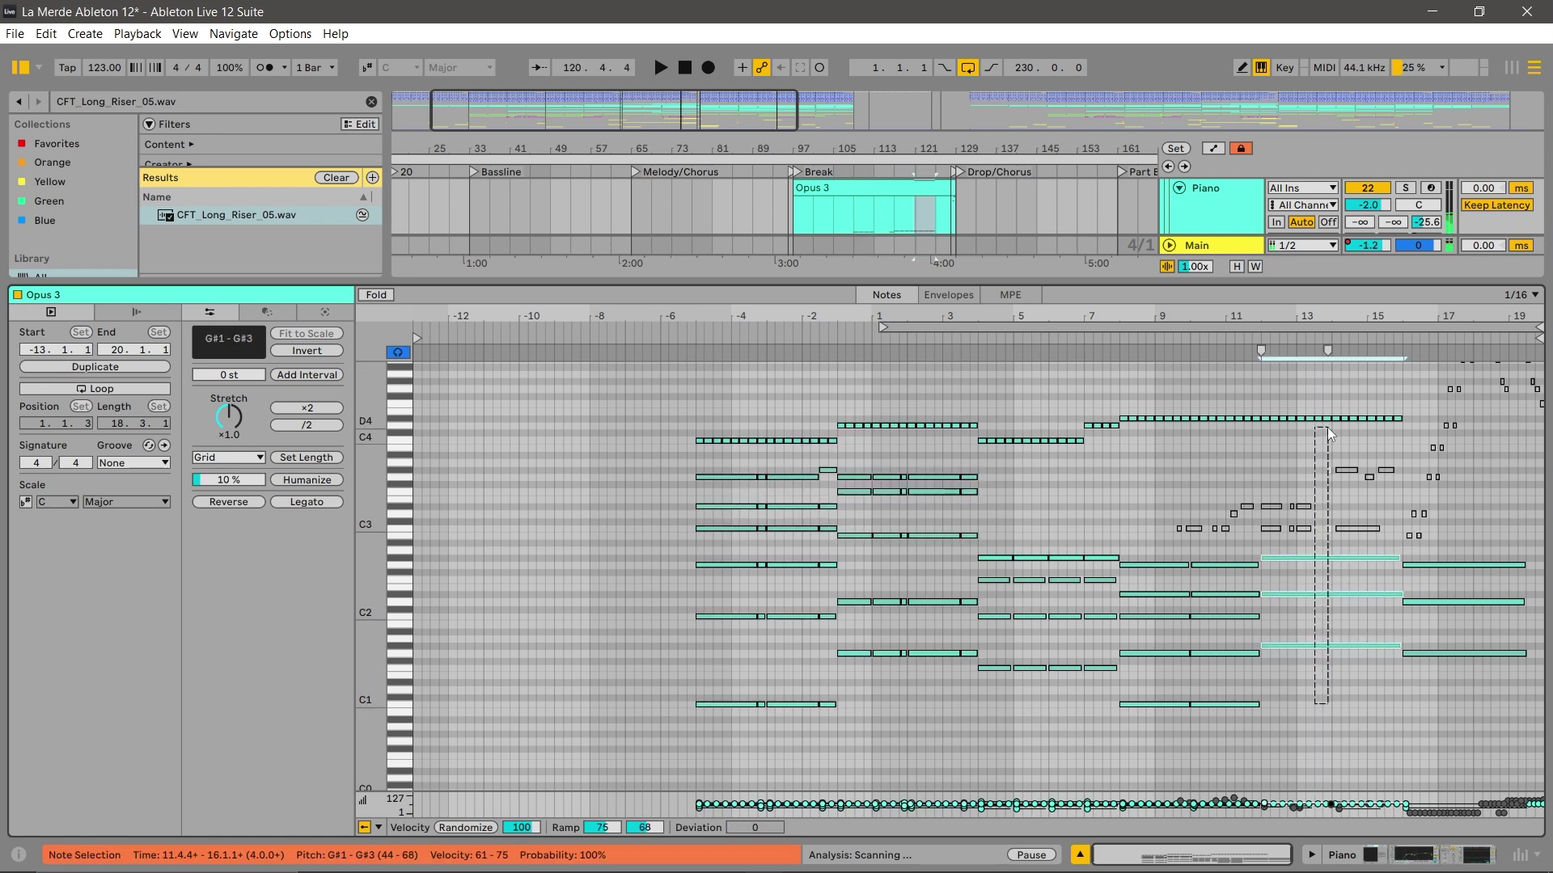
Return to the first Piano track's devices, play the soloed PIANOS group in the Break, and fold that track.
{"action": "left_click", "coordinate": [1391, 851]}
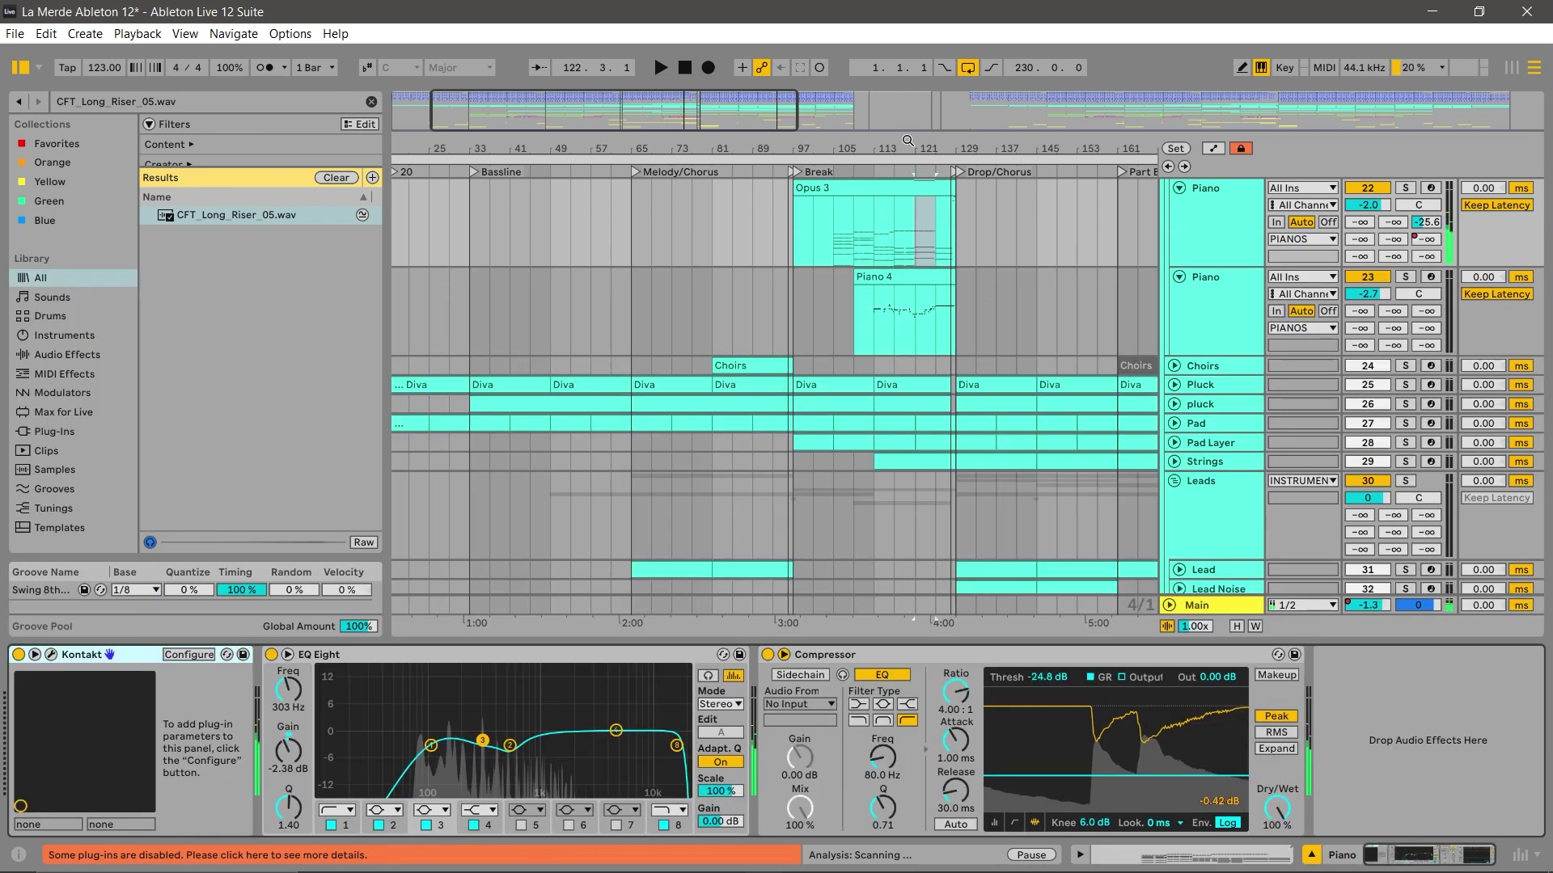
{"action": "scroll", "coordinate": [1043, 404], "scroll_direction": "up", "scroll_amount": 2}
{"action": "left_click", "coordinate": [830, 173]}
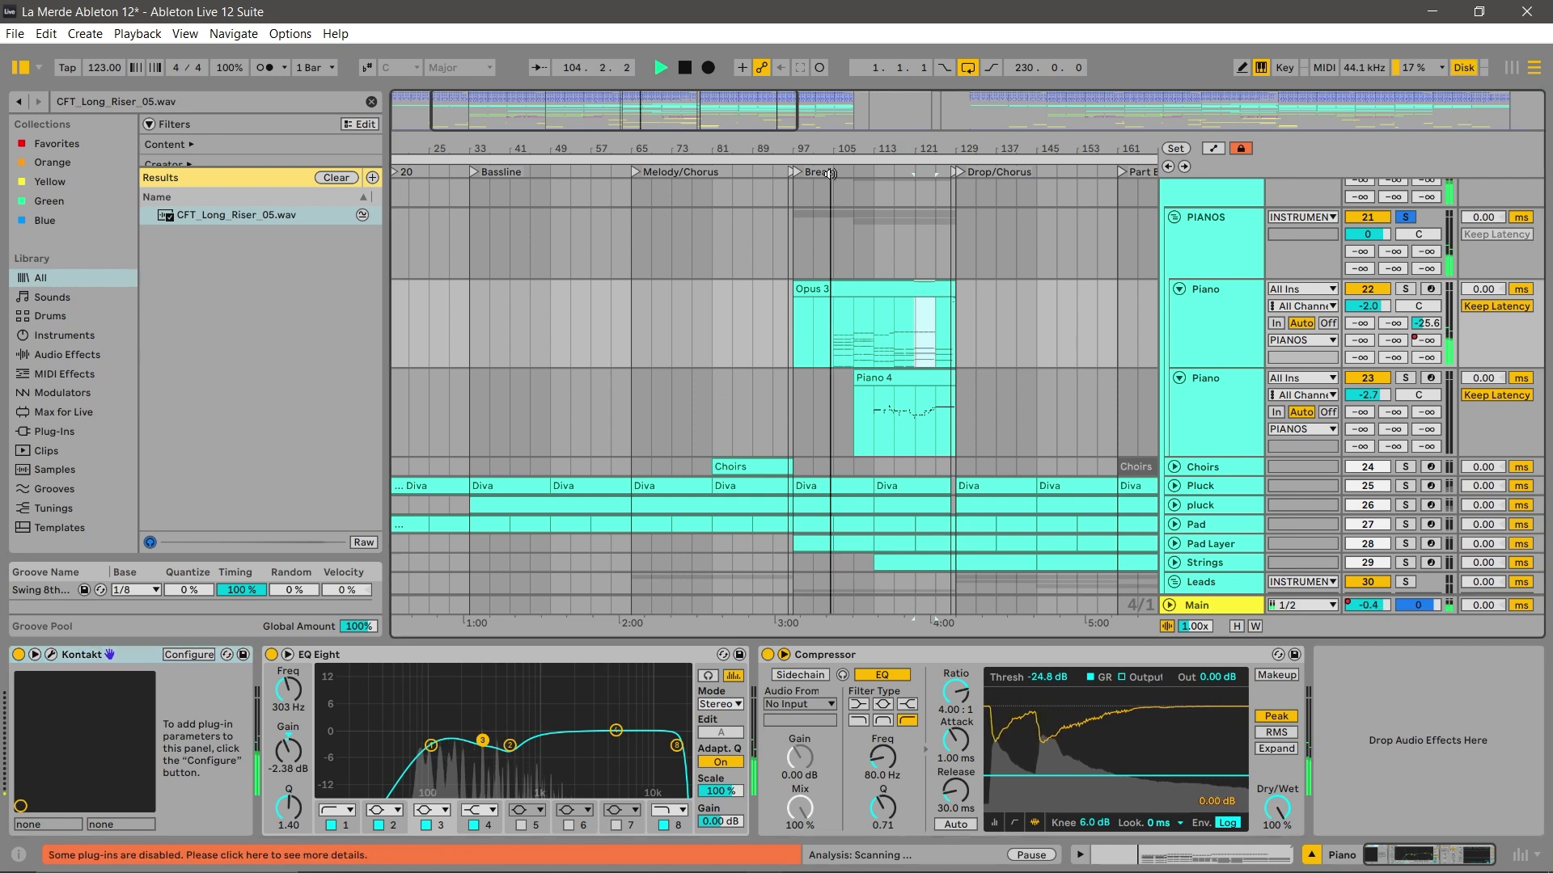
{"action": "left_click", "coordinate": [1180, 290]}
Open the Piano 4 clip's notes, zoom in around bar 4, and solo the second Piano track.
{"action": "double_click", "coordinate": [895, 308]}
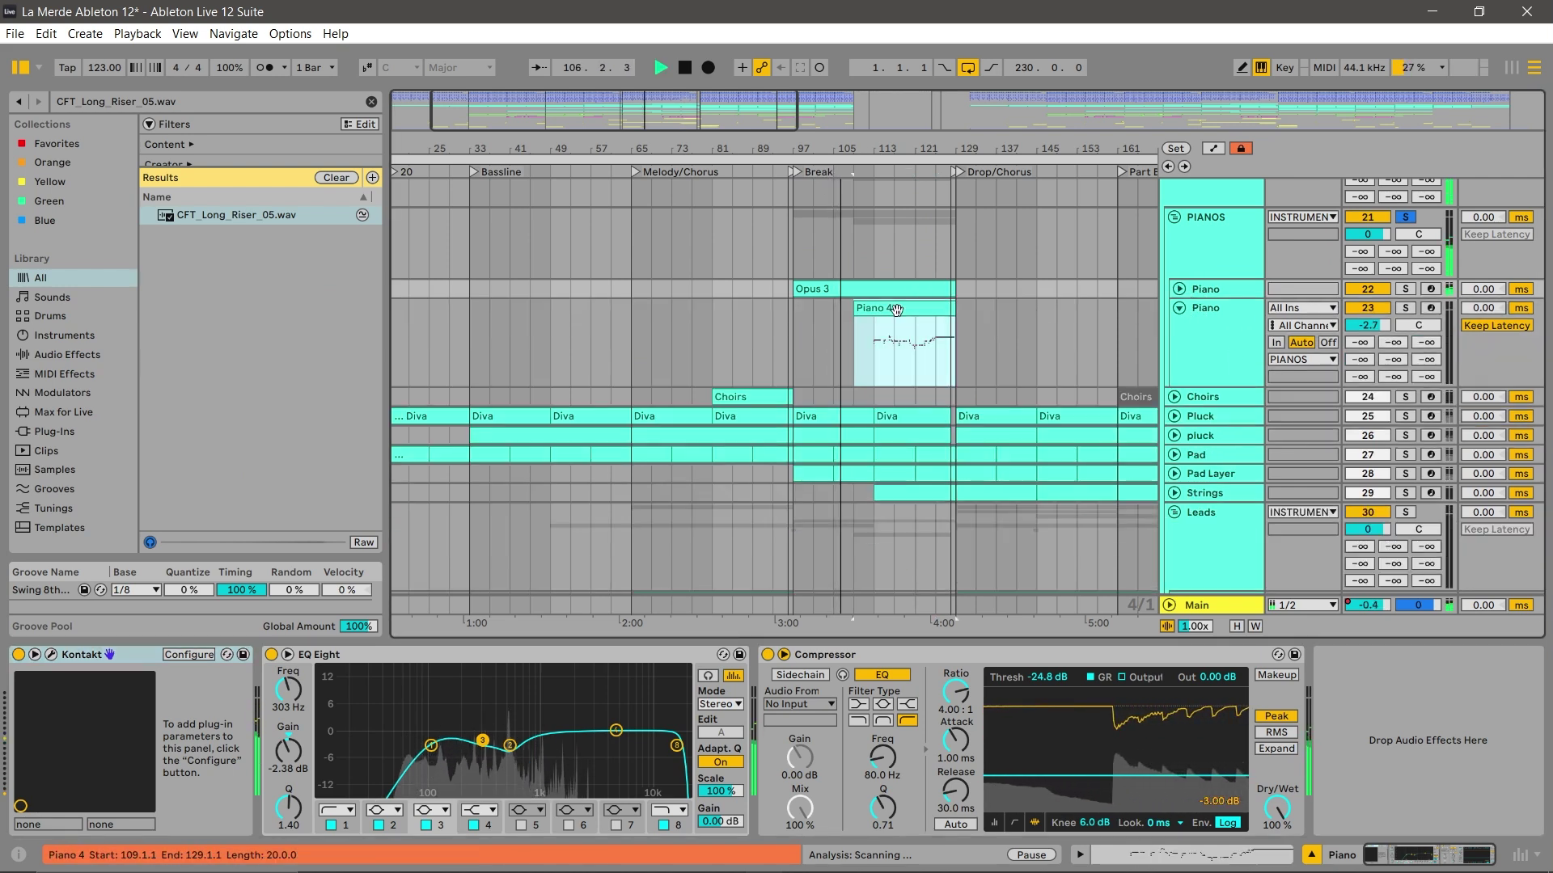
{"action": "key", "text": "space"}
{"action": "scroll", "coordinate": [775, 492], "scroll_direction": "up", "scroll_amount": 2}
{"action": "scroll", "coordinate": [772, 486], "scroll_direction": "up", "scroll_amount": 1}
{"action": "left_click_drag", "start_coordinate": [639, 316], "coordinate": [669, 445]}
{"action": "left_click", "coordinate": [1407, 188]}
Play the Piano 4 melody from just before bar 4 of the clip, and stop to examine its wider note pattern.
{"action": "left_click", "coordinate": [595, 336]}
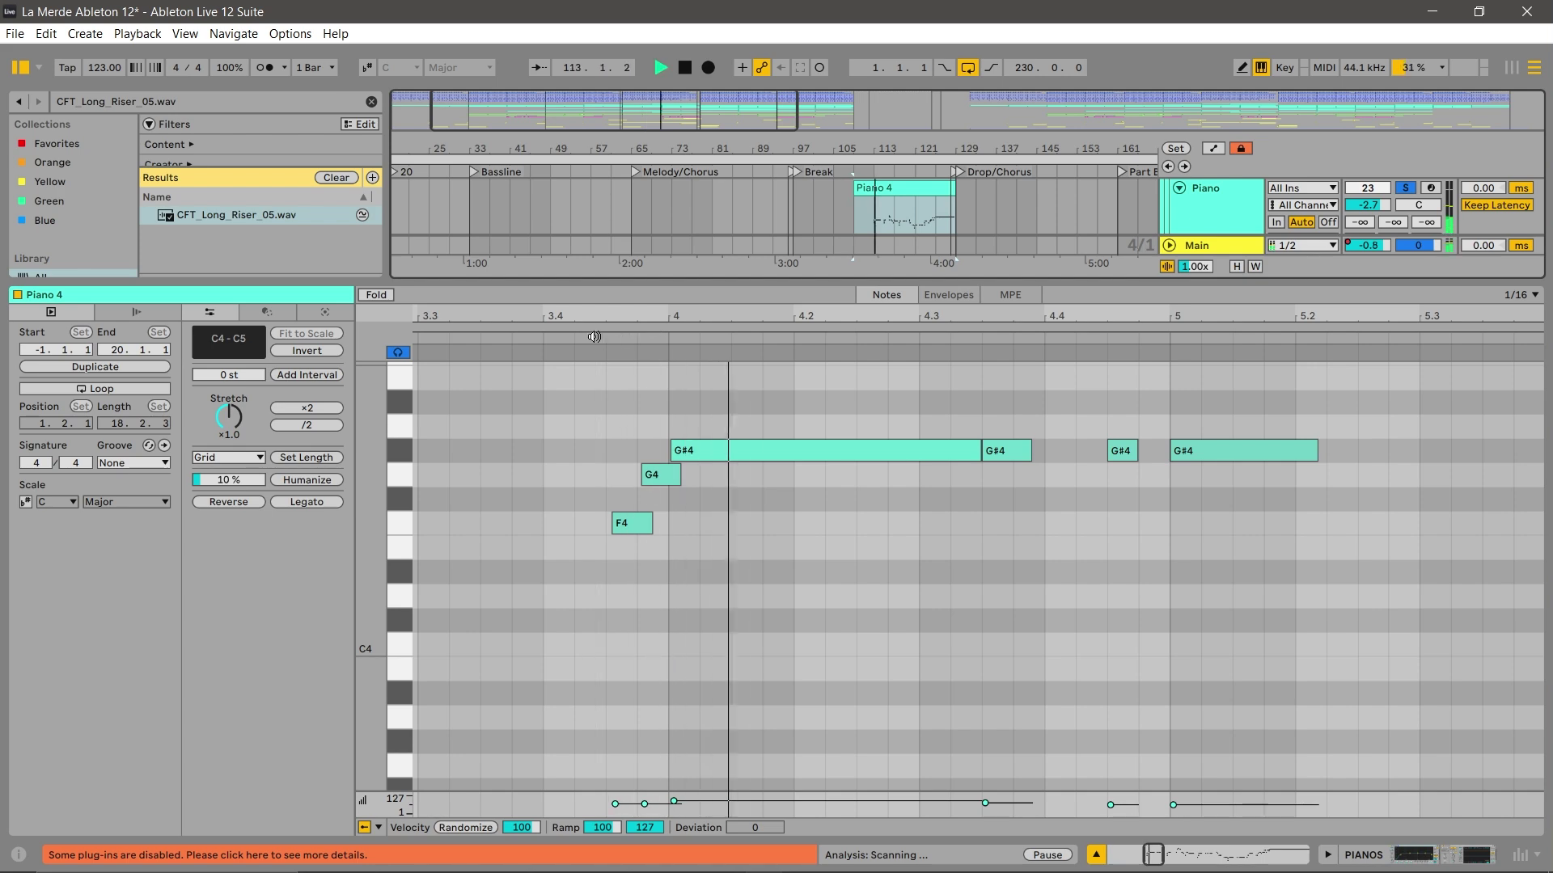
{"action": "key", "text": "space"}
{"action": "left_click_drag", "start_coordinate": [787, 316], "coordinate": [787, 227]}
{"action": "scroll", "coordinate": [813, 502], "scroll_direction": "up", "scroll_amount": 3}
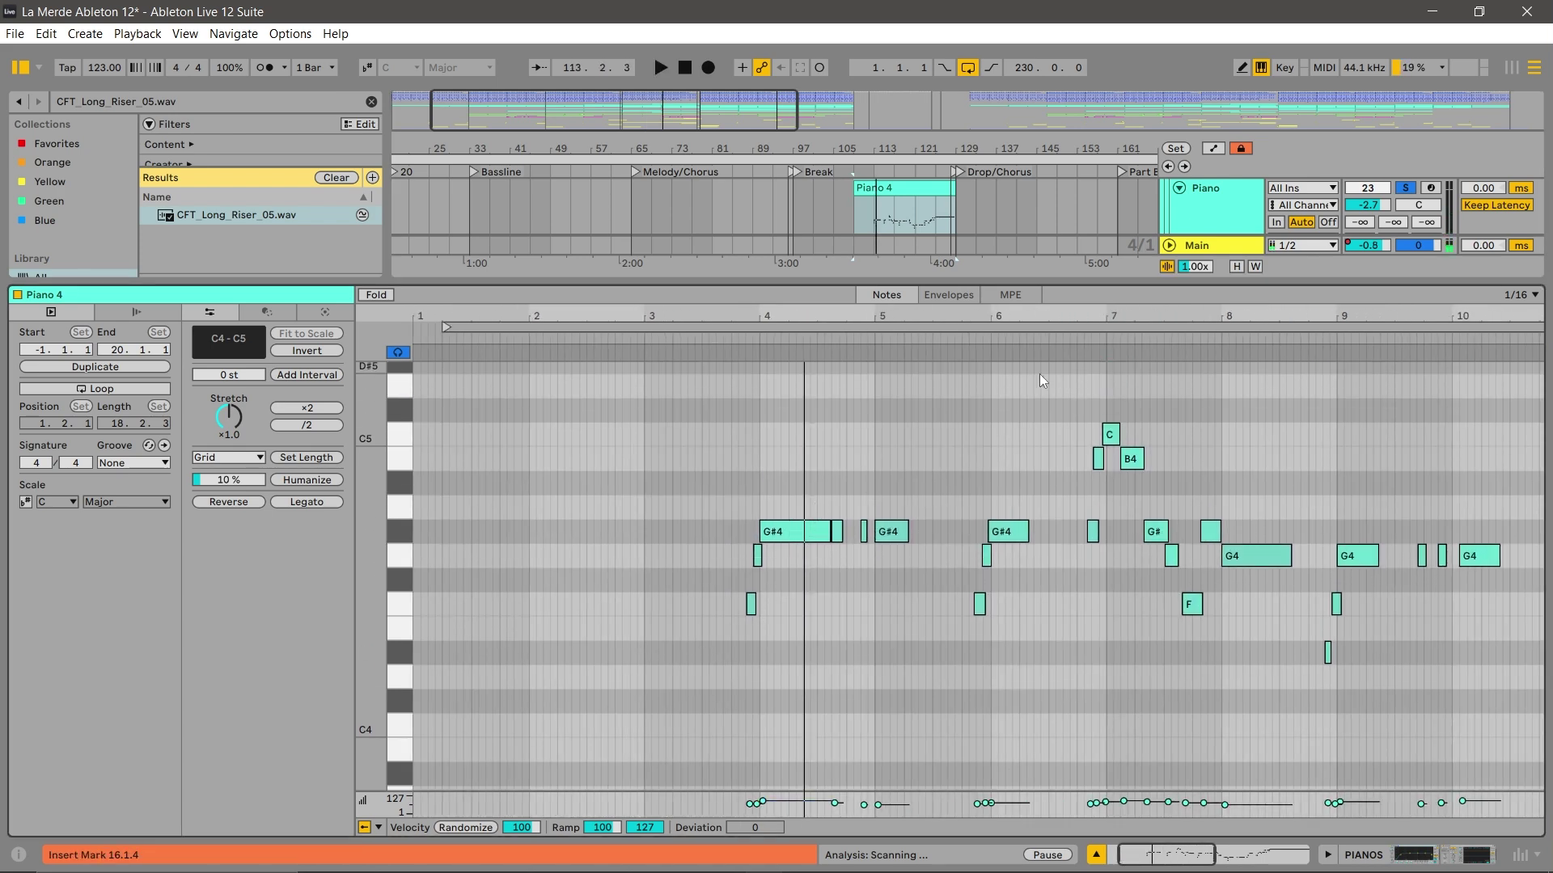
Check the C melodic minor scale diagram in the browser, and highlight the B4 notes around bar 7 of Piano 4.
{"action": "left_click_drag", "start_coordinate": [1028, 316], "coordinate": [1027, 376]}
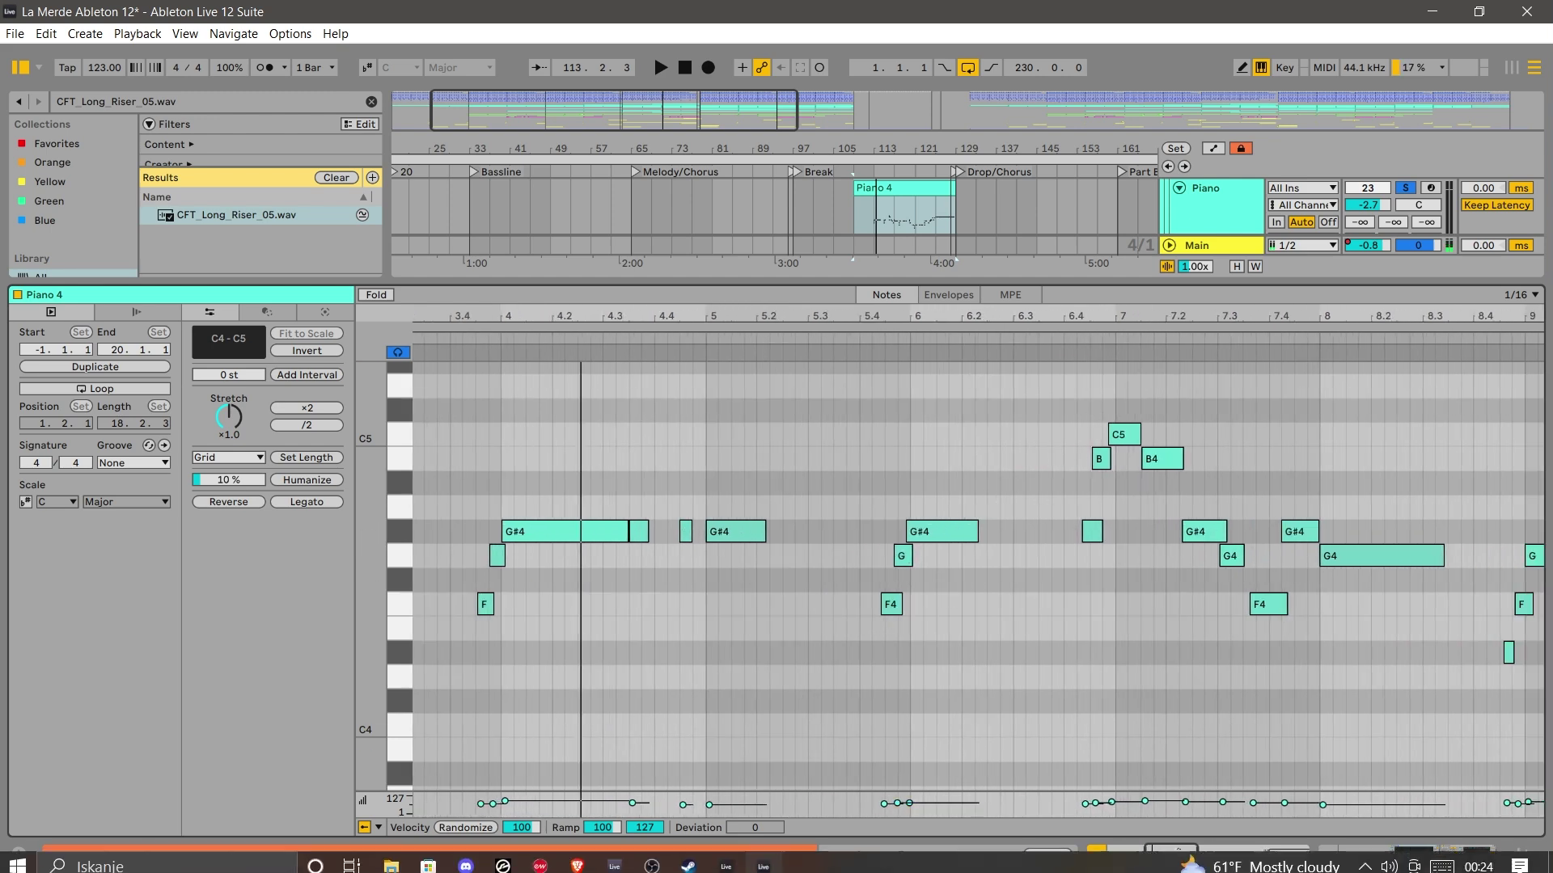
{"action": "left_click", "coordinate": [576, 858]}
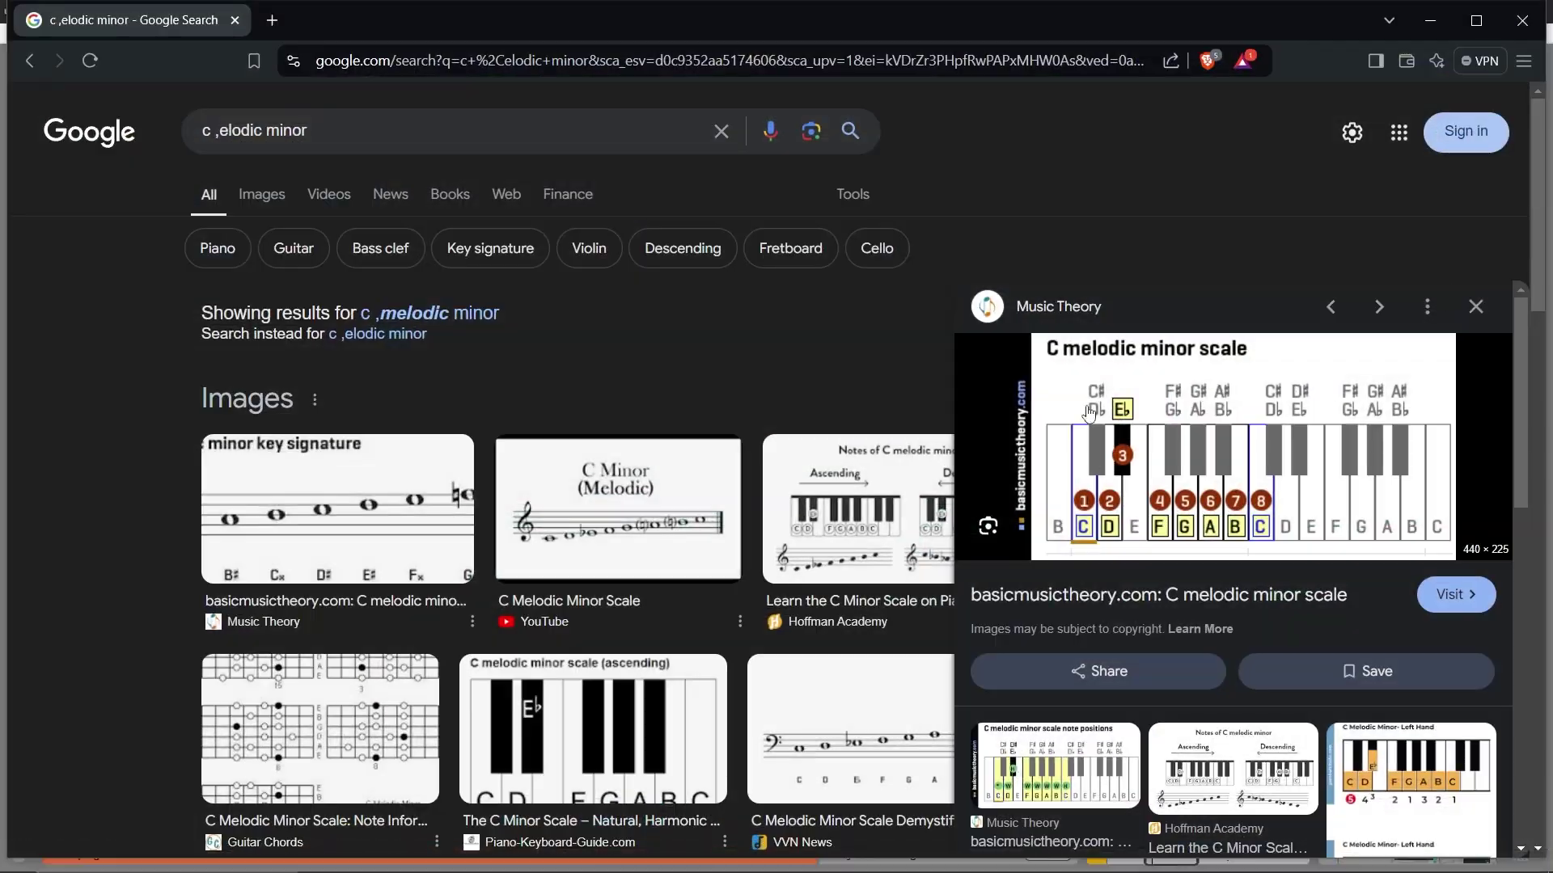
{"action": "left_click", "coordinate": [1434, 16]}
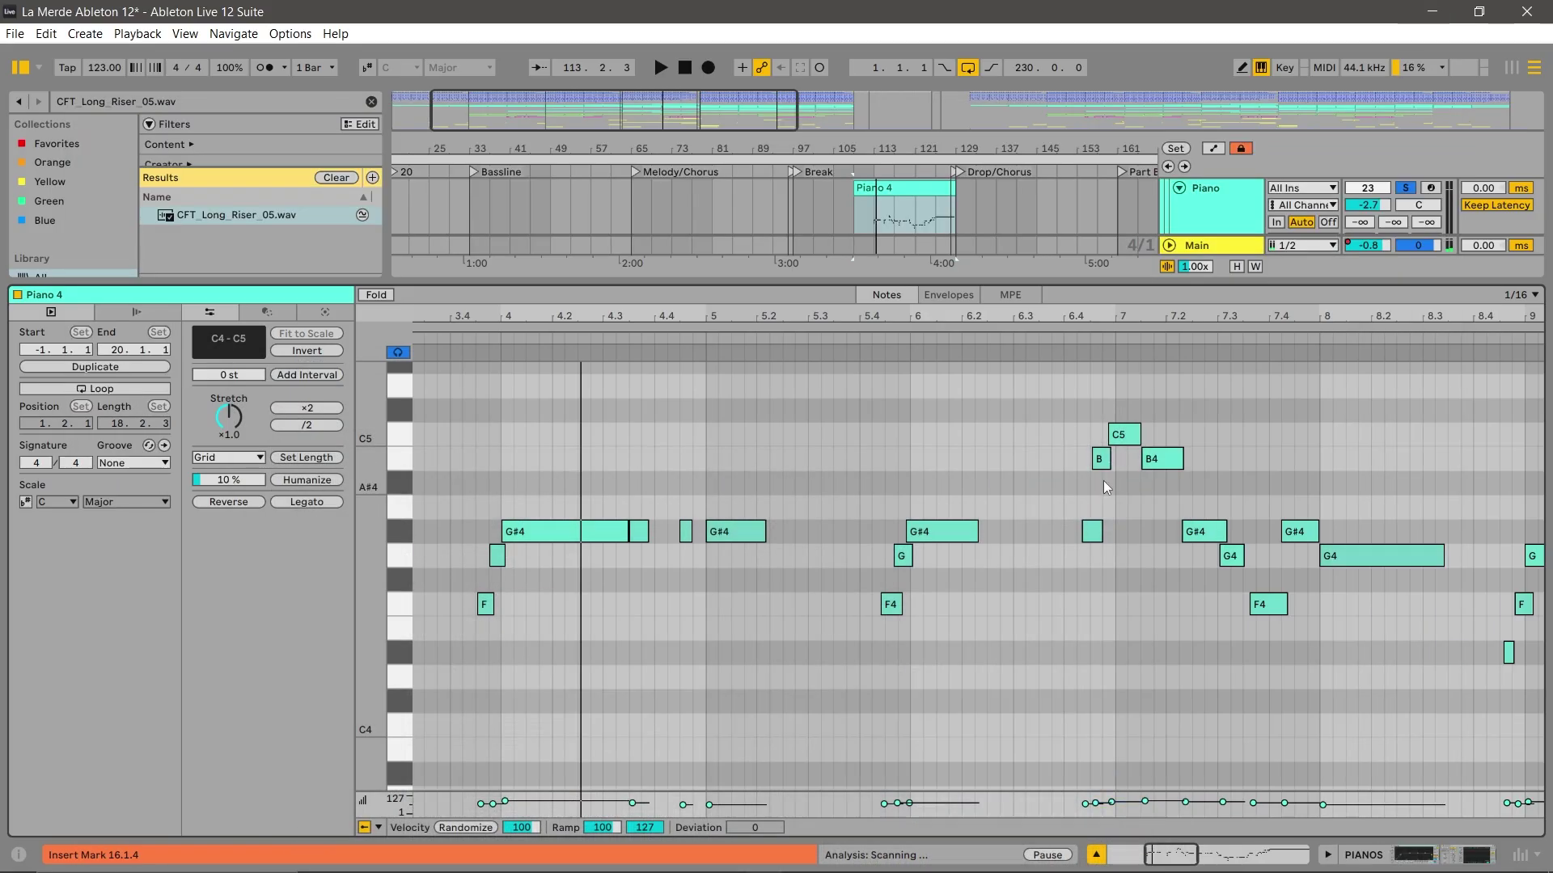
{"action": "left_click_drag", "start_coordinate": [1224, 487], "coordinate": [1091, 461]}
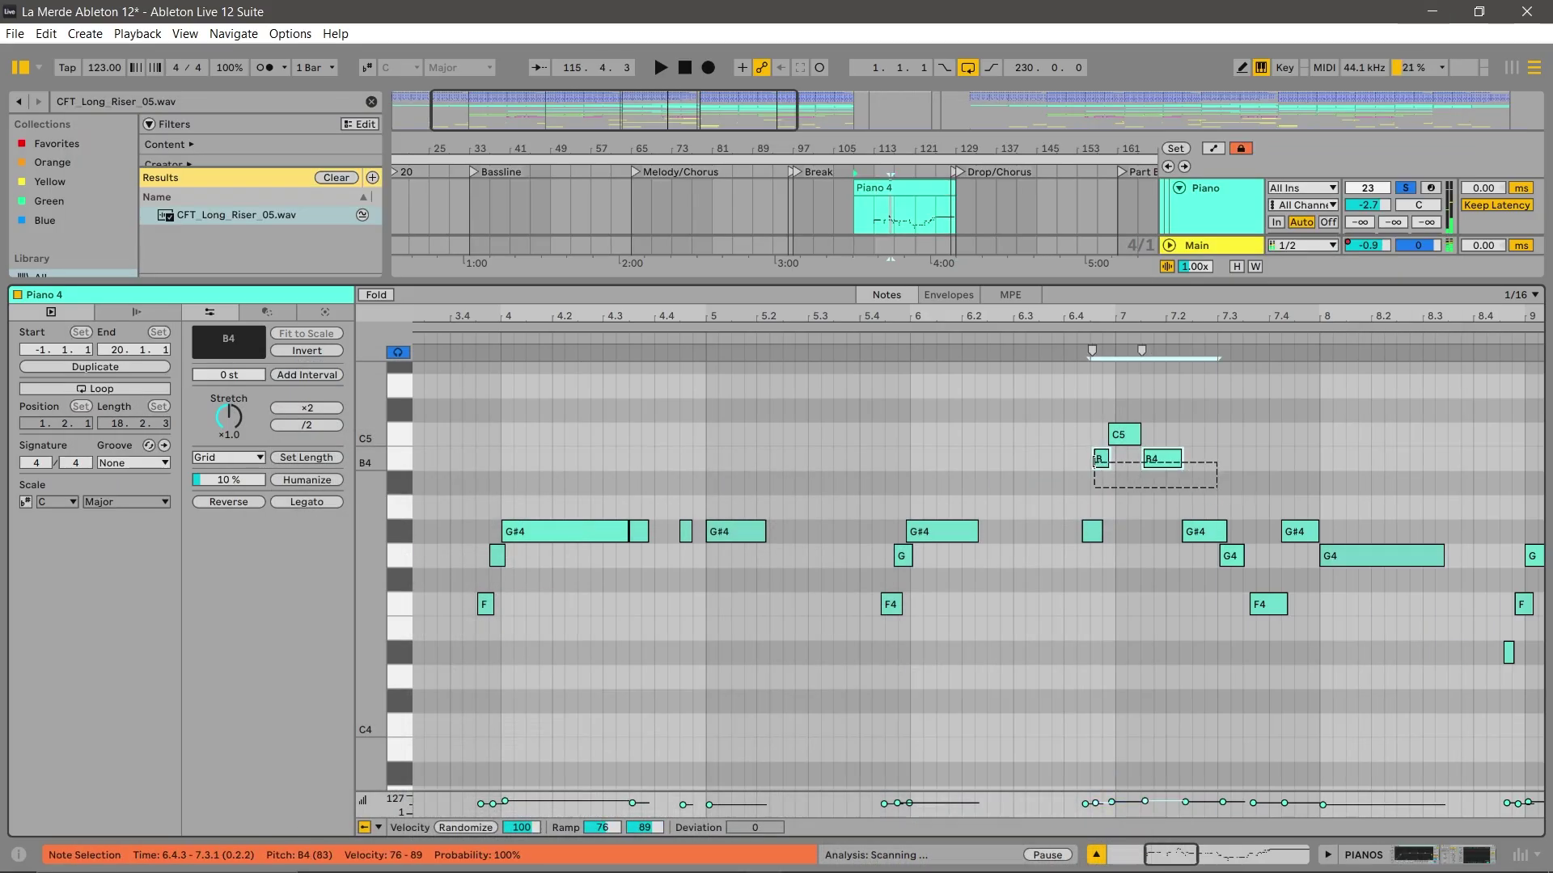
{"action": "left_click_drag", "start_coordinate": [1161, 307], "coordinate": [839, 308]}
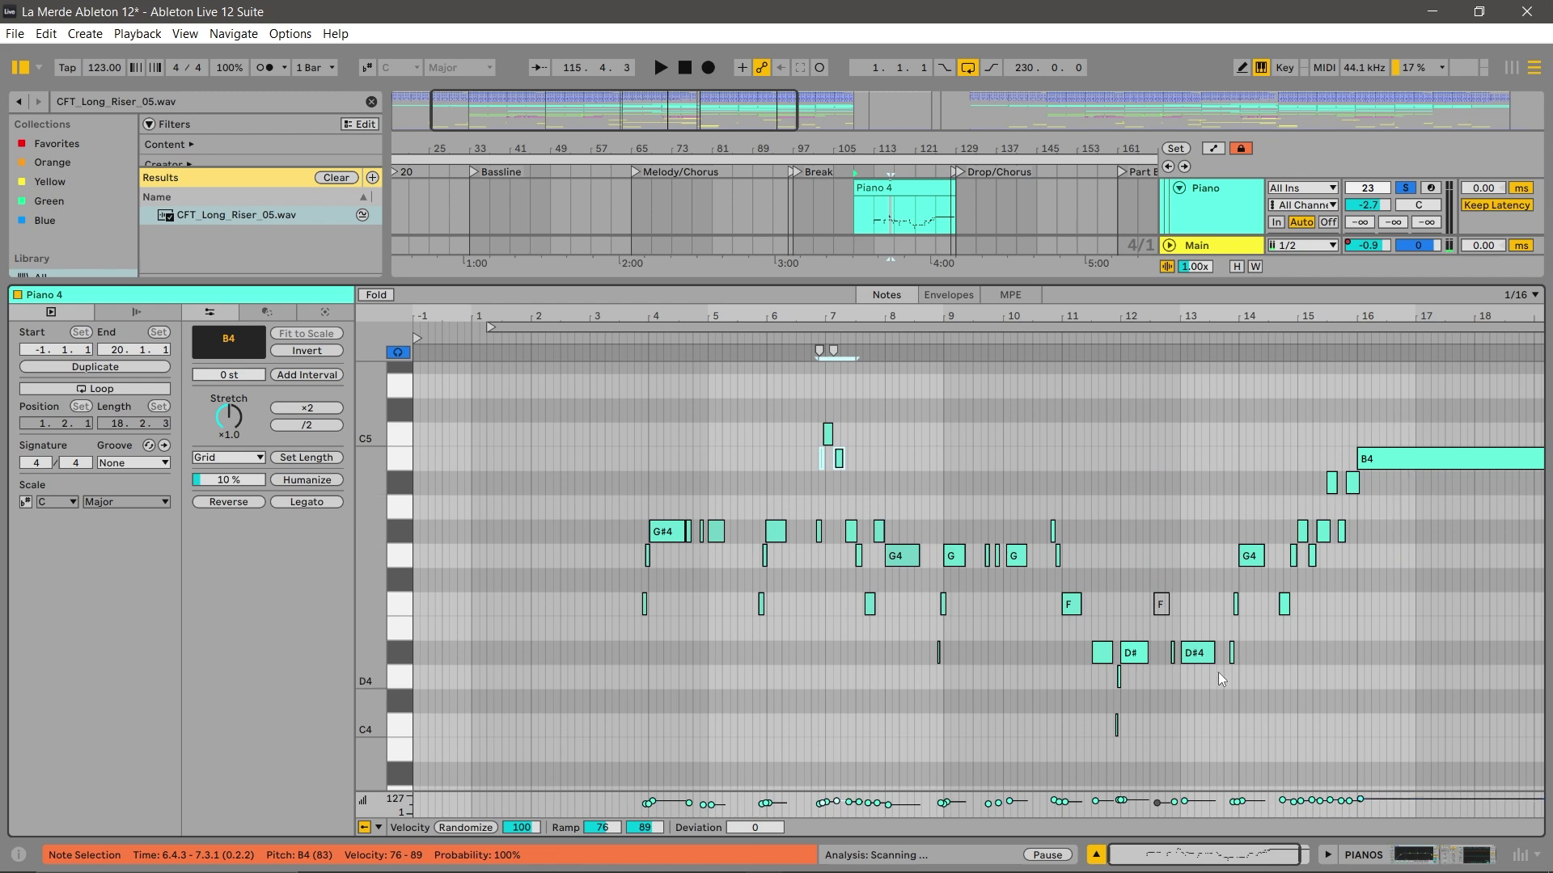
Return to the arrangement and open the Strings track's Kontakt instrument to examine its loaded patch, closing the window when done.
{"action": "key", "text": "shift+Tab"}
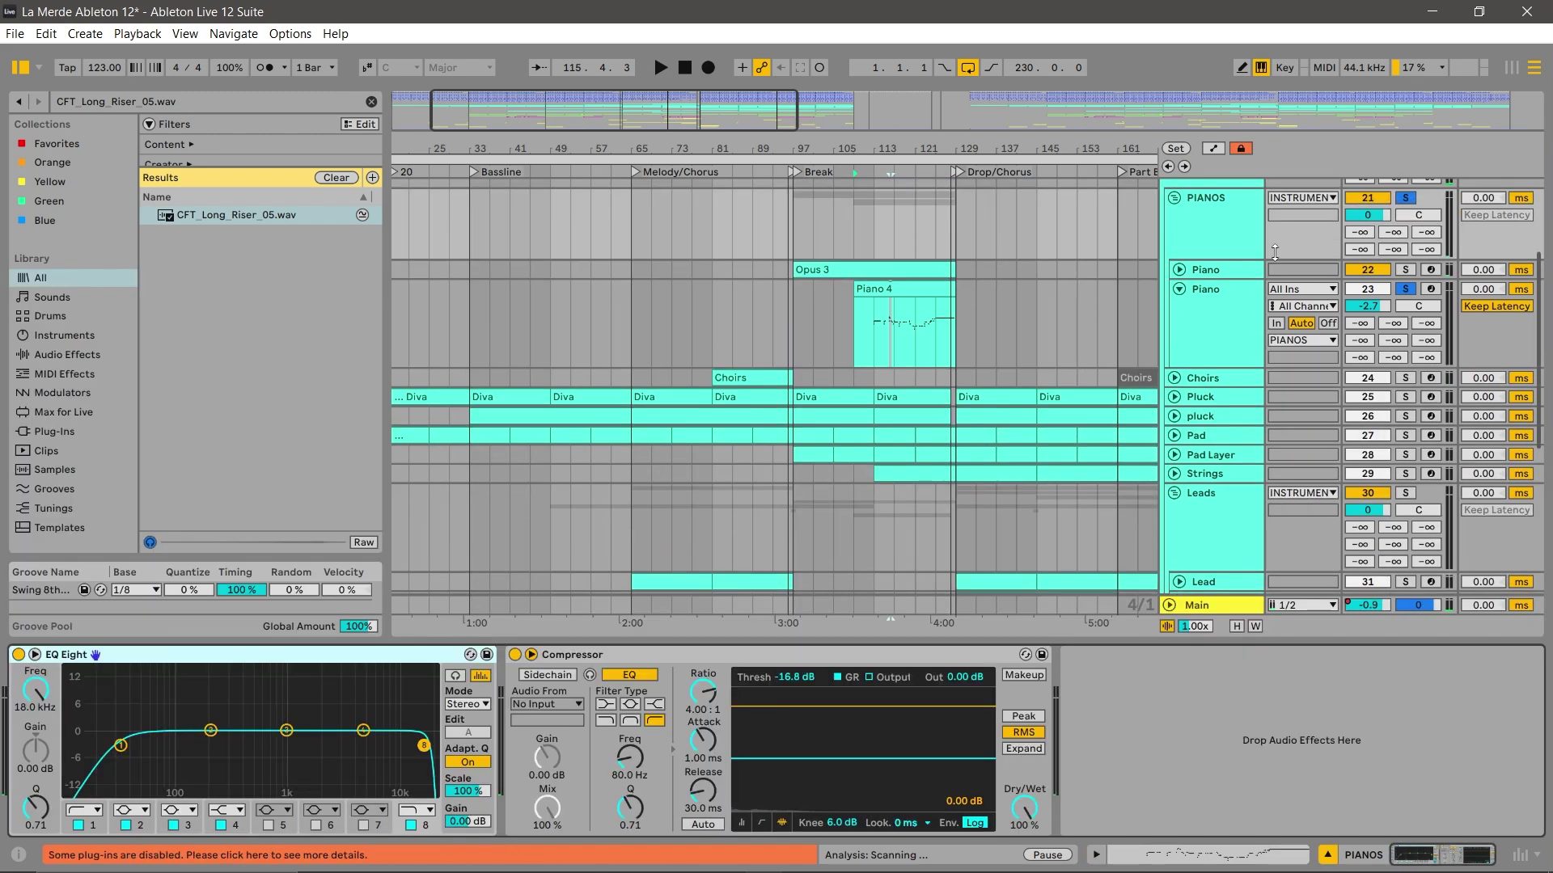
{"action": "scroll", "coordinate": [1217, 333], "scroll_direction": "down", "scroll_amount": 3}
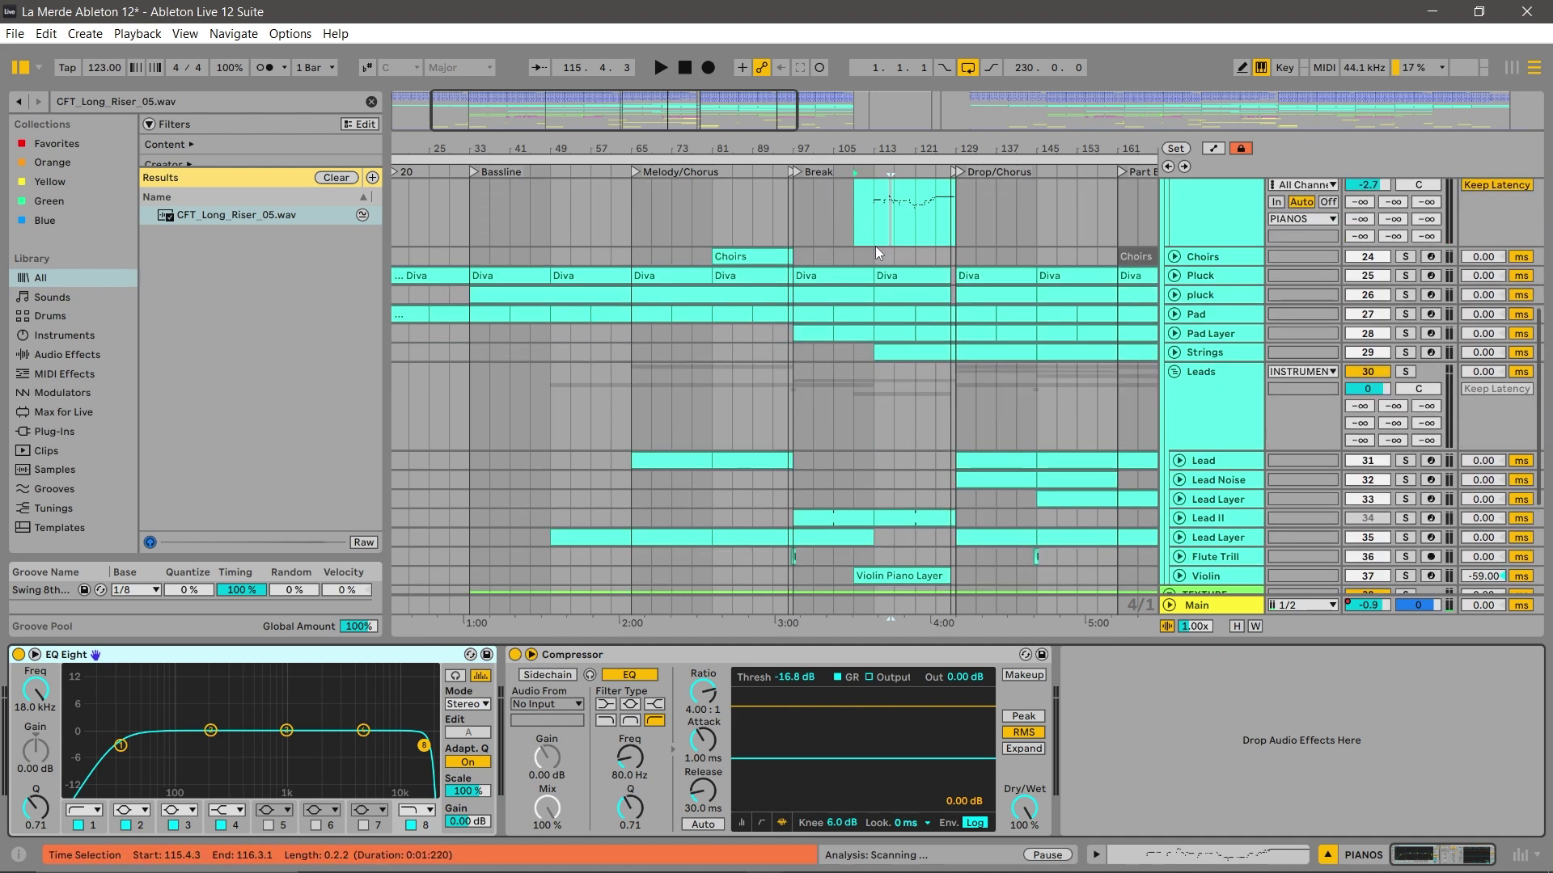
{"action": "left_click", "coordinate": [1198, 353]}
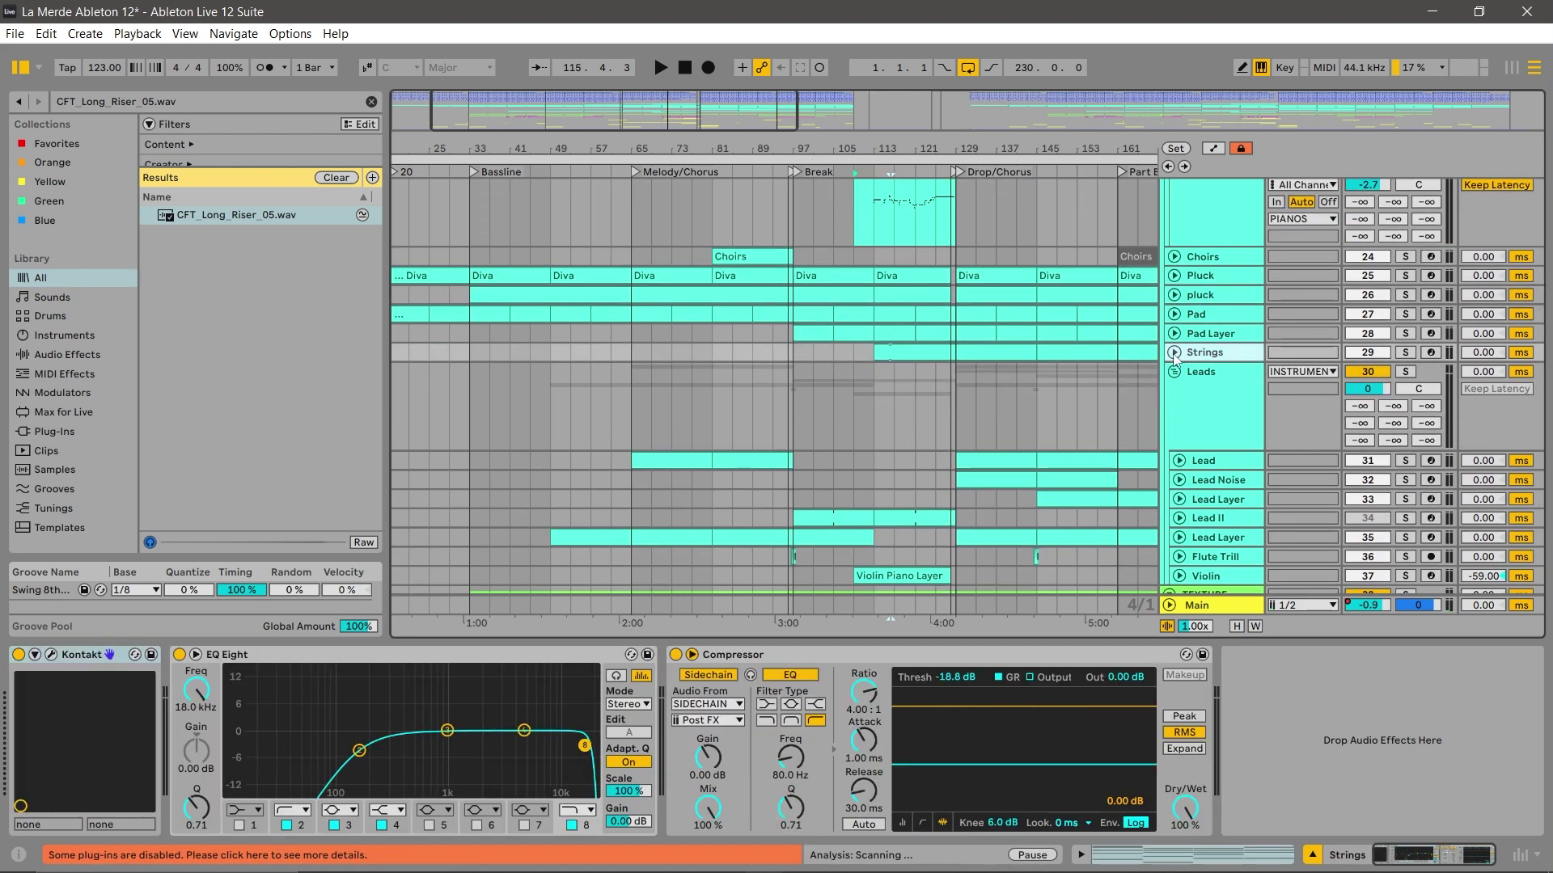
{"action": "scroll", "coordinate": [1197, 360], "scroll_direction": "down", "scroll_amount": 1}
{"action": "left_click", "coordinate": [51, 655]}
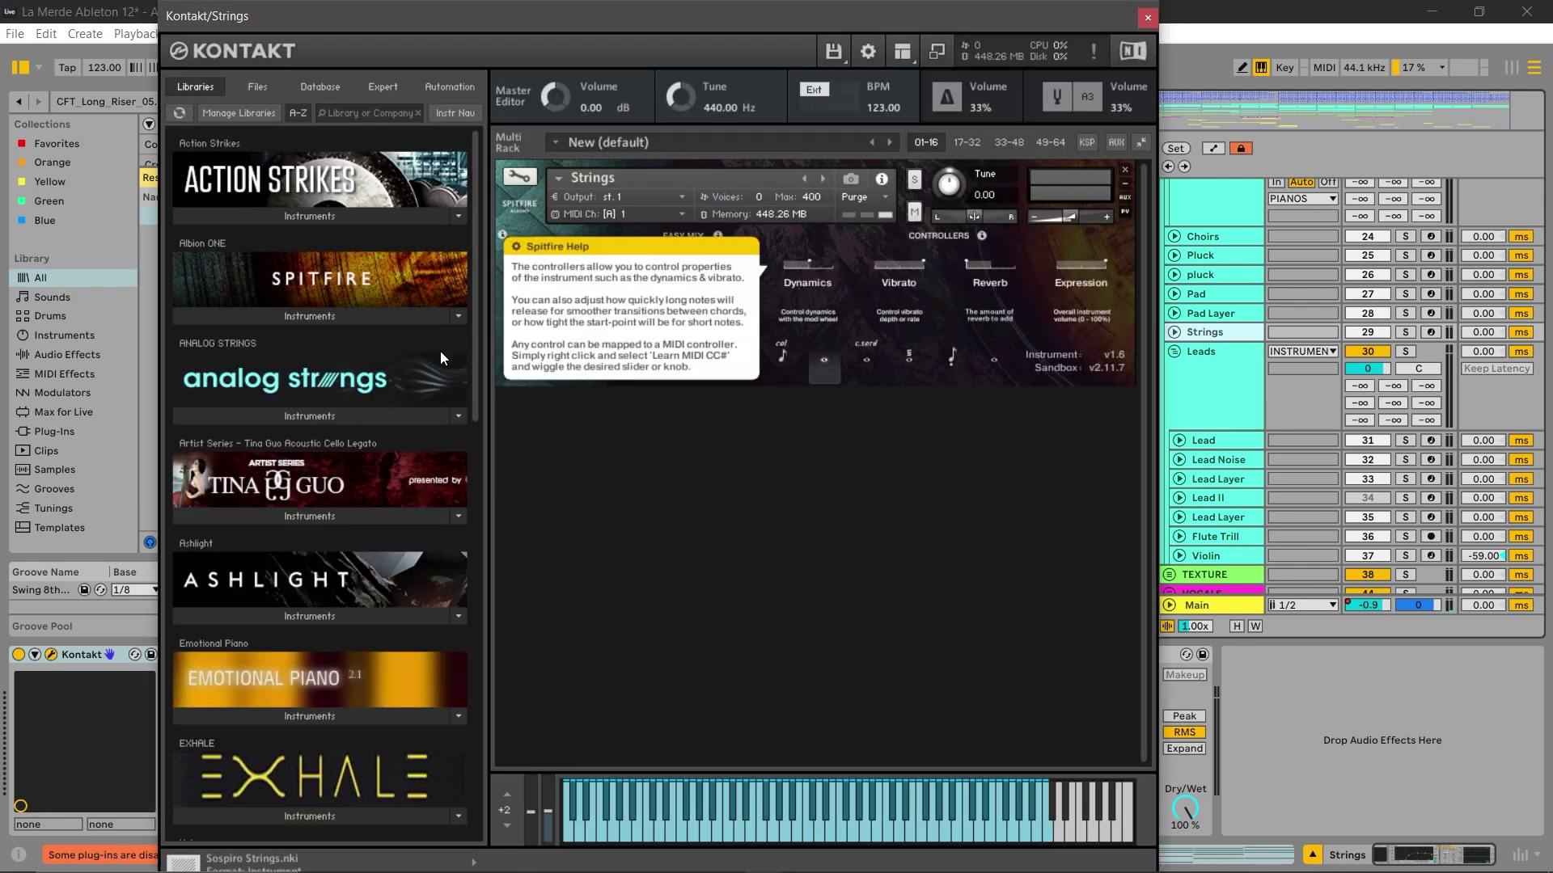
{"action": "left_click", "coordinate": [1148, 17]}
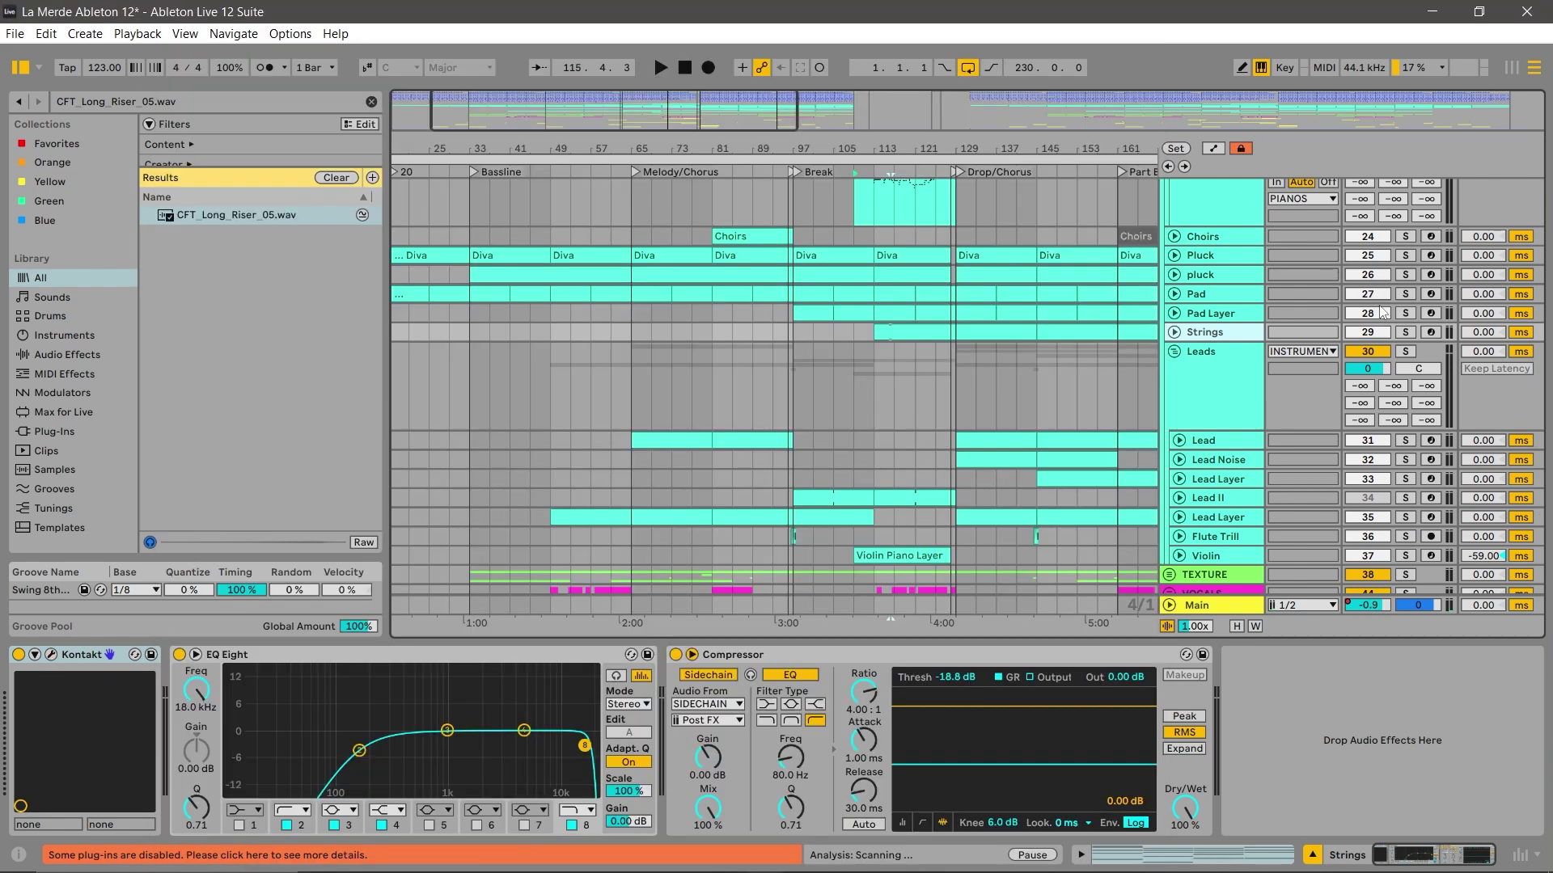
Add the Strings track to the soloed pianos, play from around bar 107 in the Break, and fold the second Piano track.
{"action": "left_click", "coordinate": [1406, 332], "text": "ctrl"}
{"action": "left_click", "coordinate": [847, 172]}
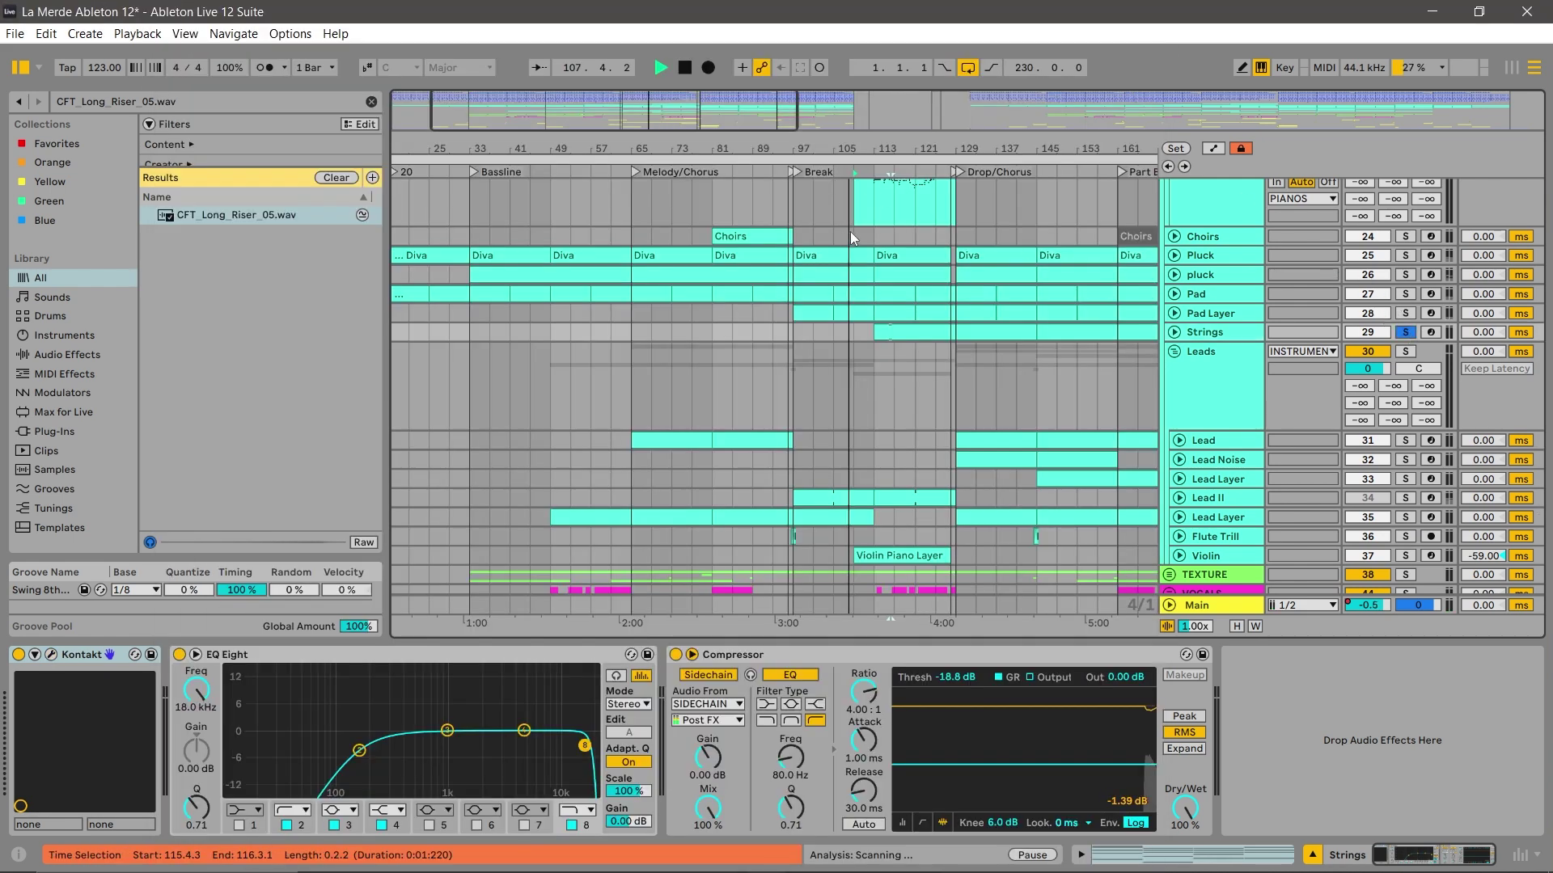
{"action": "scroll", "coordinate": [885, 244], "scroll_direction": "up", "scroll_amount": 3}
{"action": "scroll", "coordinate": [930, 246], "scroll_direction": "up", "scroll_amount": 2}
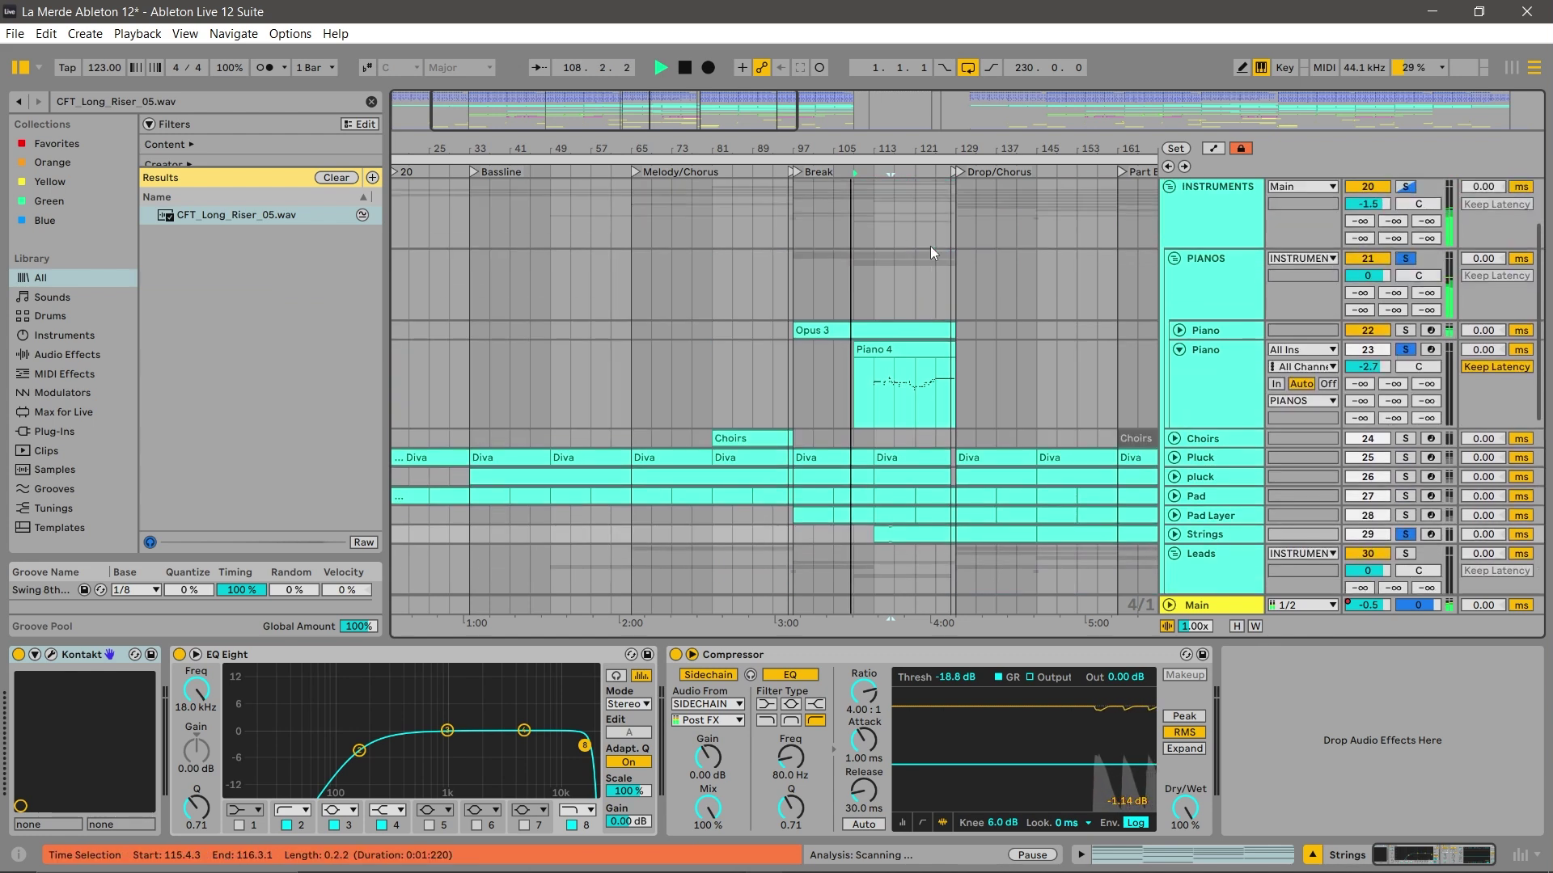
{"action": "left_click", "coordinate": [1178, 350]}
Select the Strings clip together with Piano 4 and Opus 3, and examine their combined notes during playback.
{"action": "left_click", "coordinate": [914, 465]}
{"action": "left_click", "coordinate": [887, 350], "text": "ctrl"}
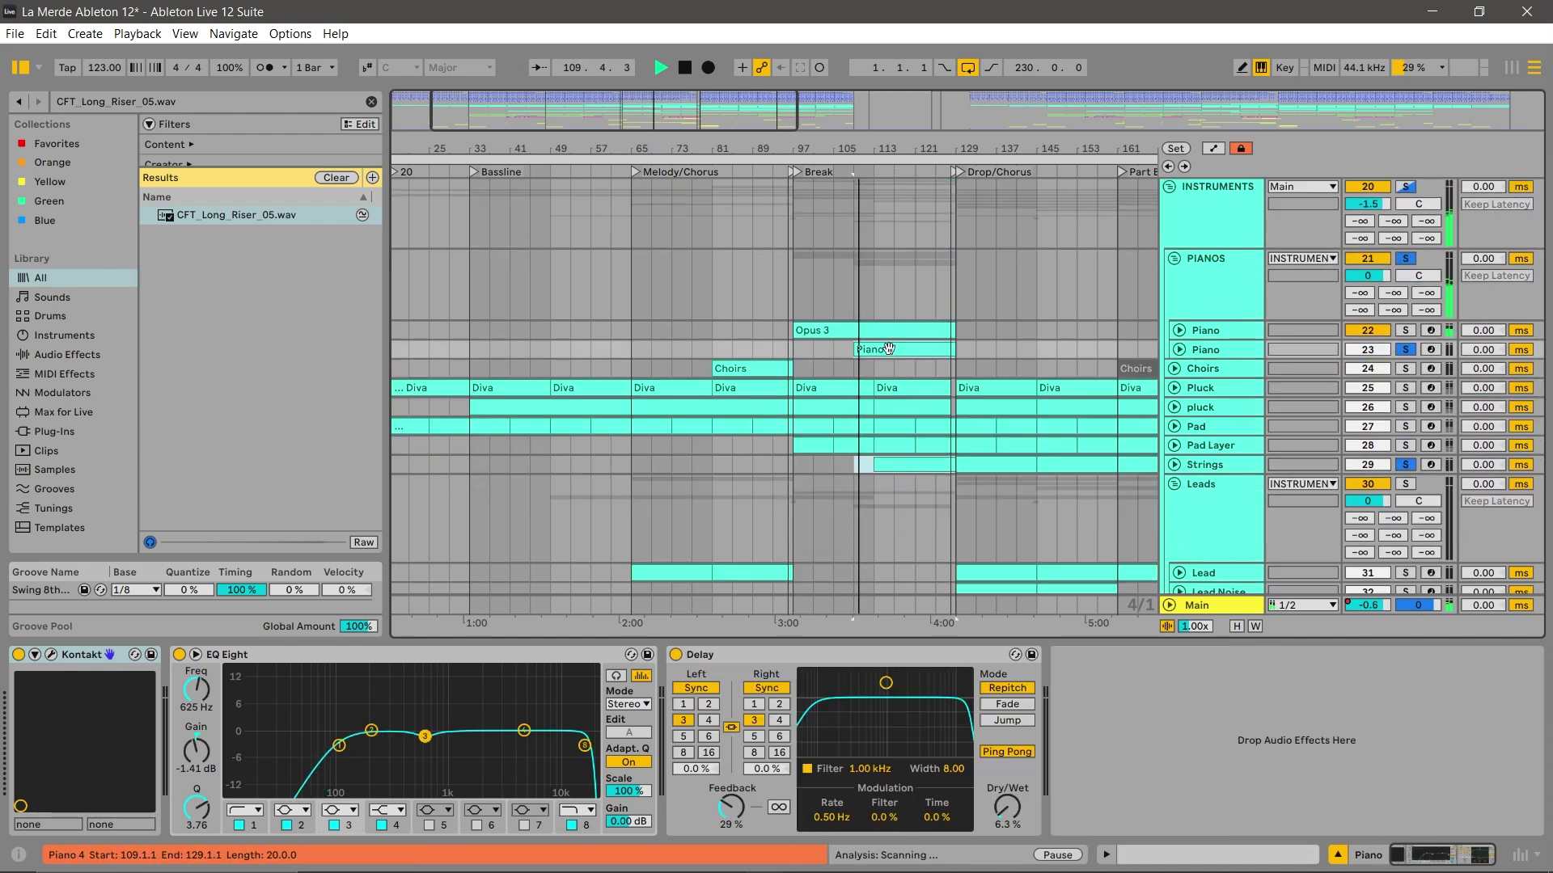
{"action": "left_click", "coordinate": [887, 331], "text": "ctrl"}
{"action": "left_click", "coordinate": [1152, 854]}
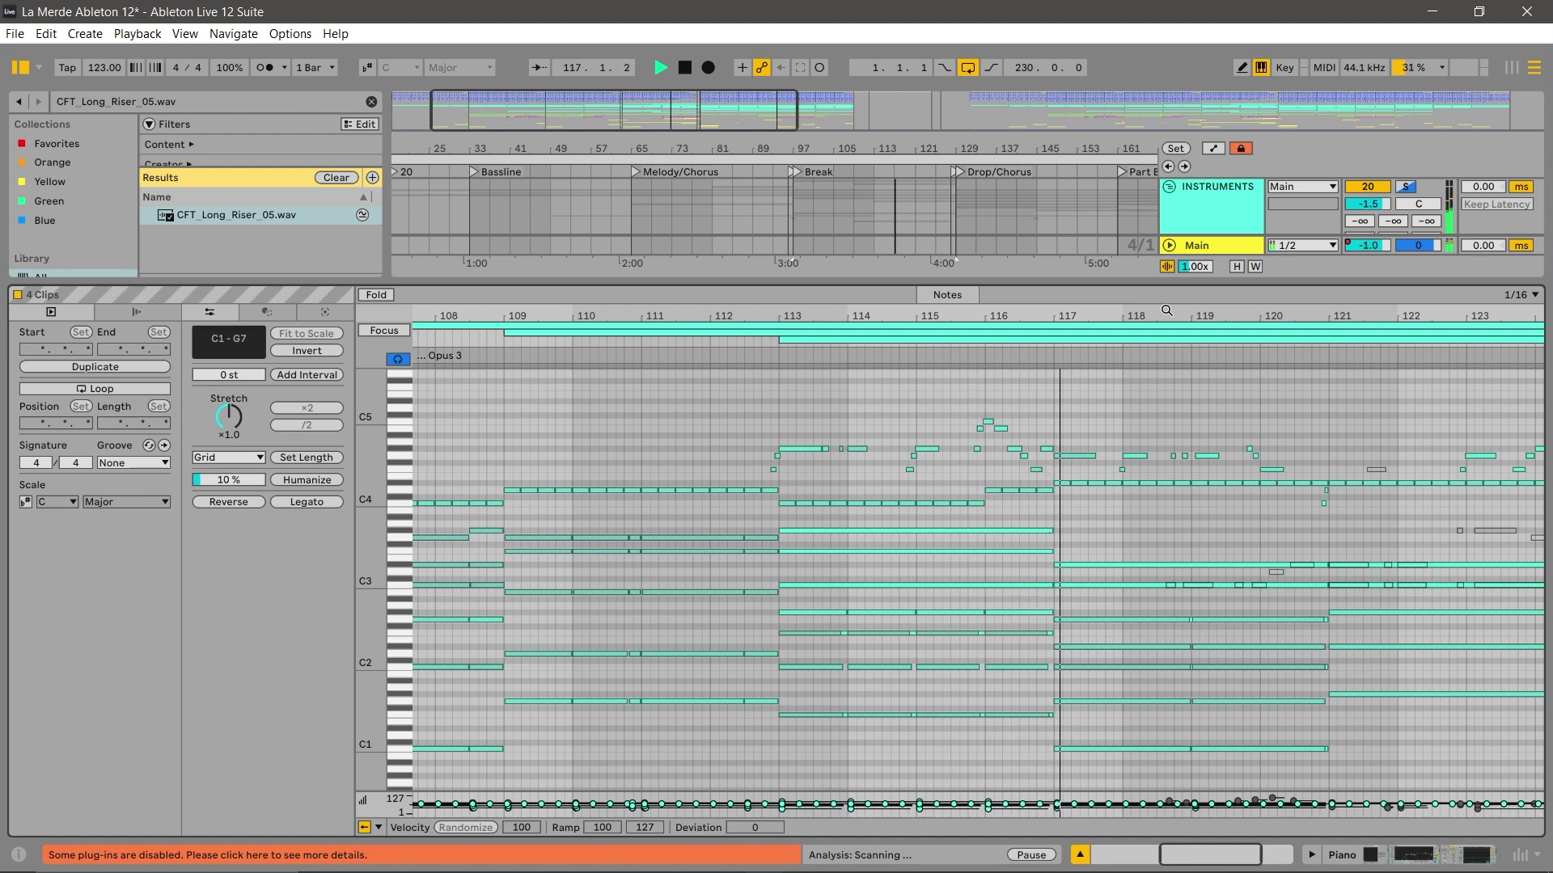
{"action": "left_click", "coordinate": [1415, 857]}
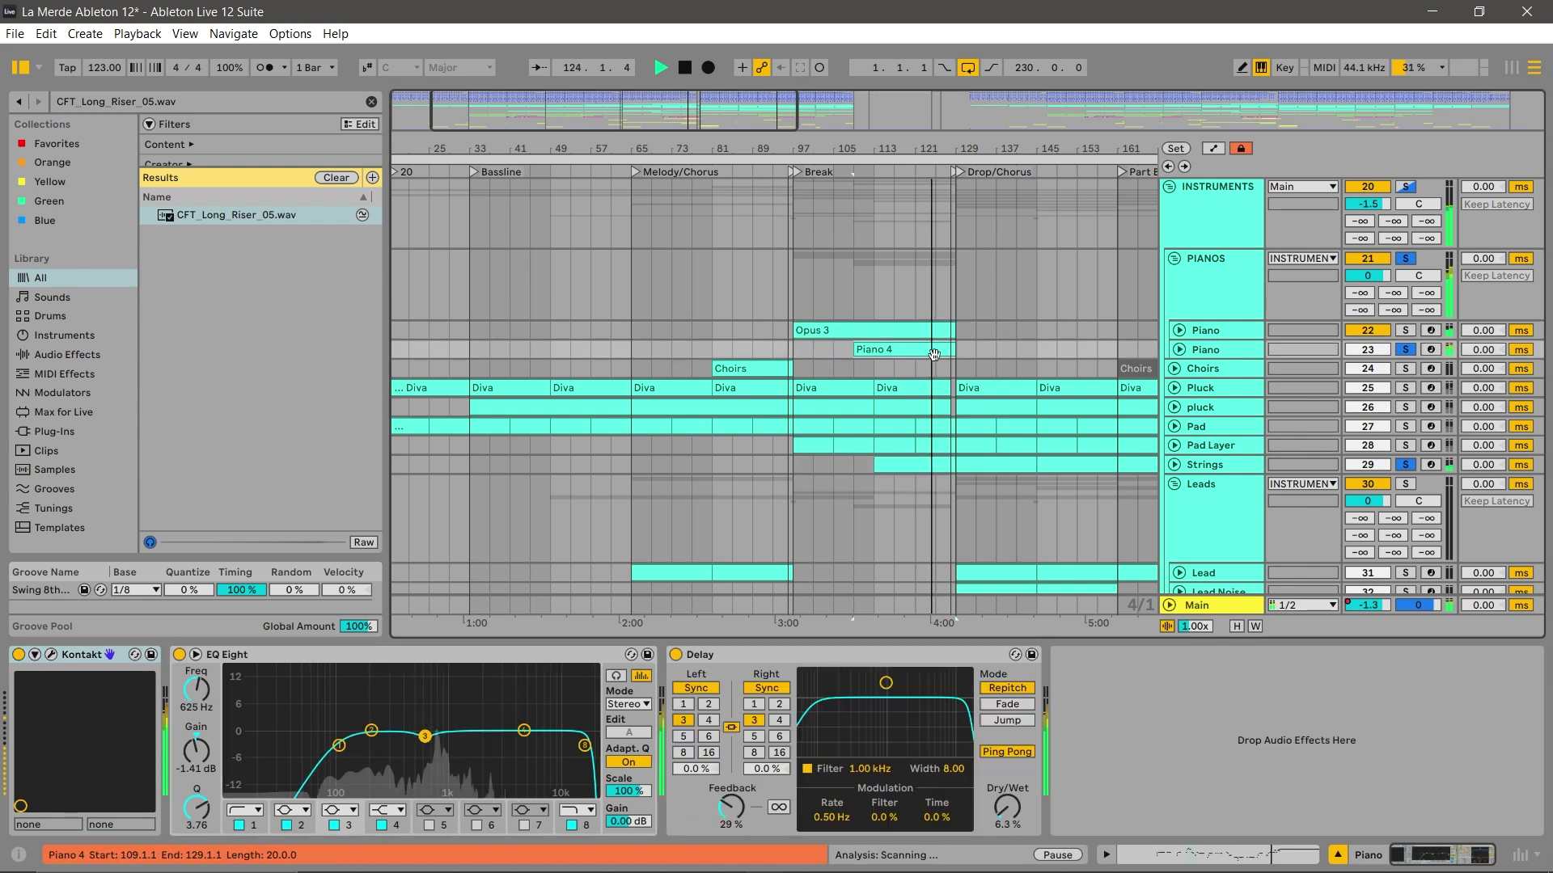
Look at the Piano 4 clip's notes once more, return to its track's devices, and stop playback.
{"action": "double_click", "coordinate": [934, 356]}
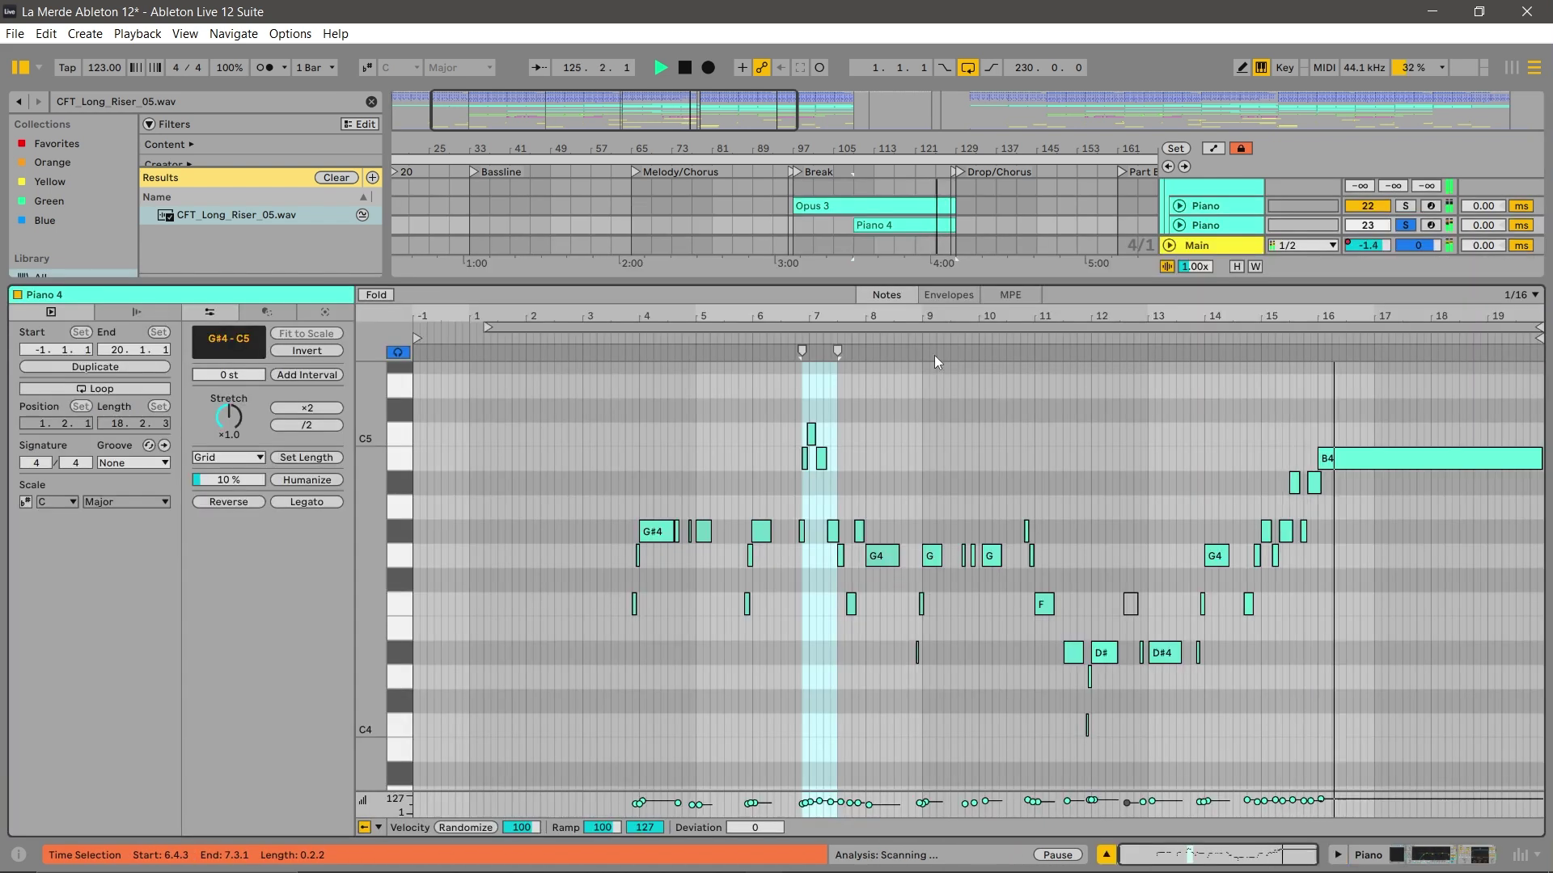
{"action": "left_click", "coordinate": [1406, 855]}
{"action": "scroll", "coordinate": [967, 382], "scroll_direction": "down", "scroll_amount": 3}
{"action": "key", "text": "space"}
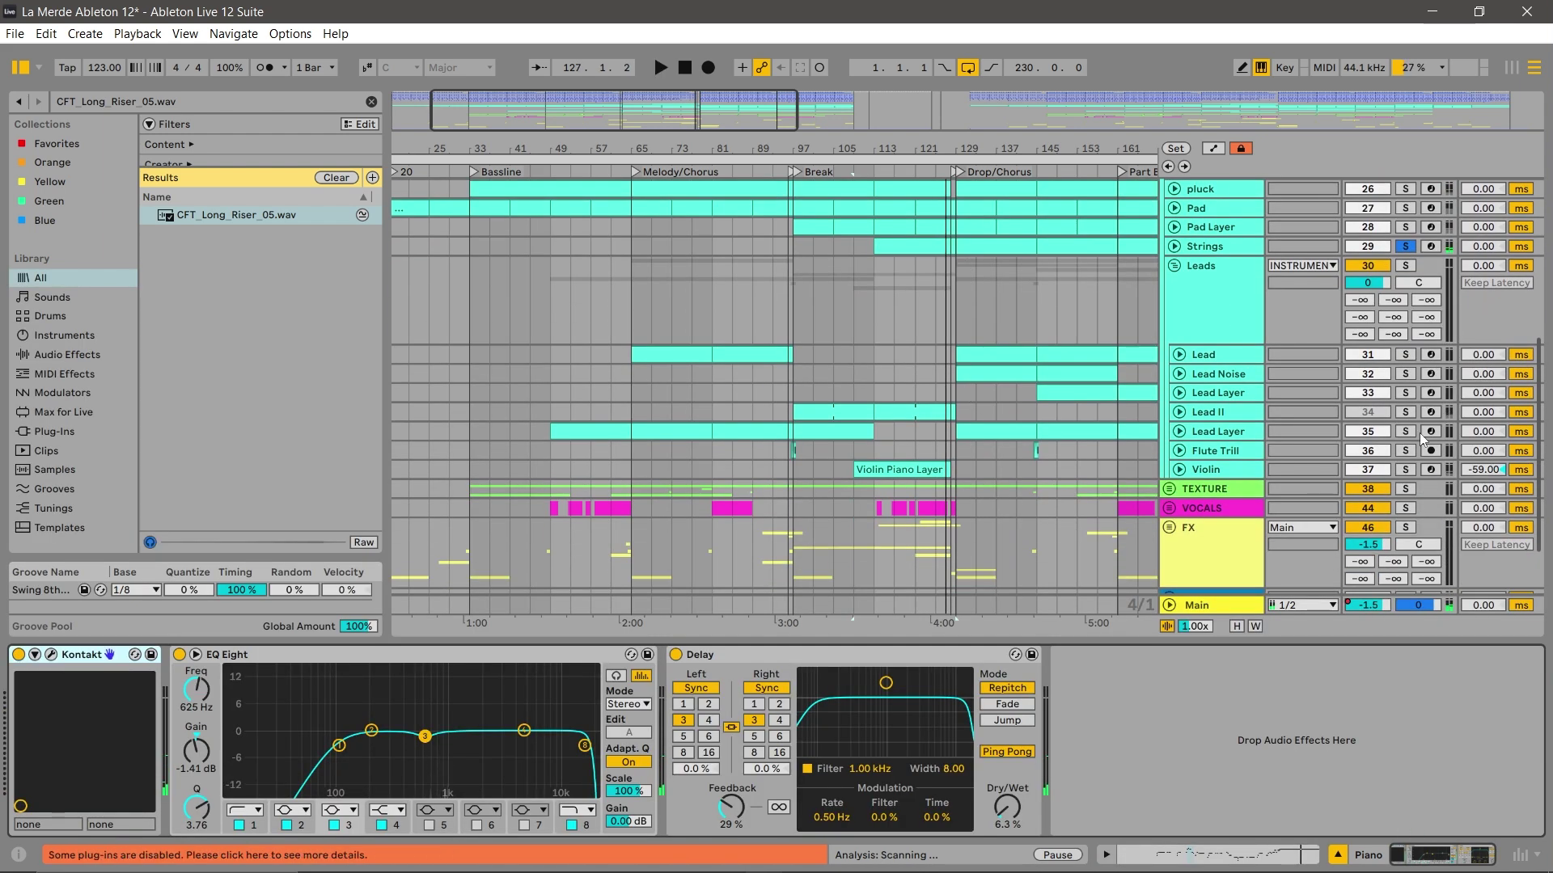
Clear the solos, play the full mix from around bar 109 in the Break, and fold the INSTRUMENTS group.
{"action": "scroll", "coordinate": [807, 327], "scroll_direction": "up", "scroll_amount": 3}
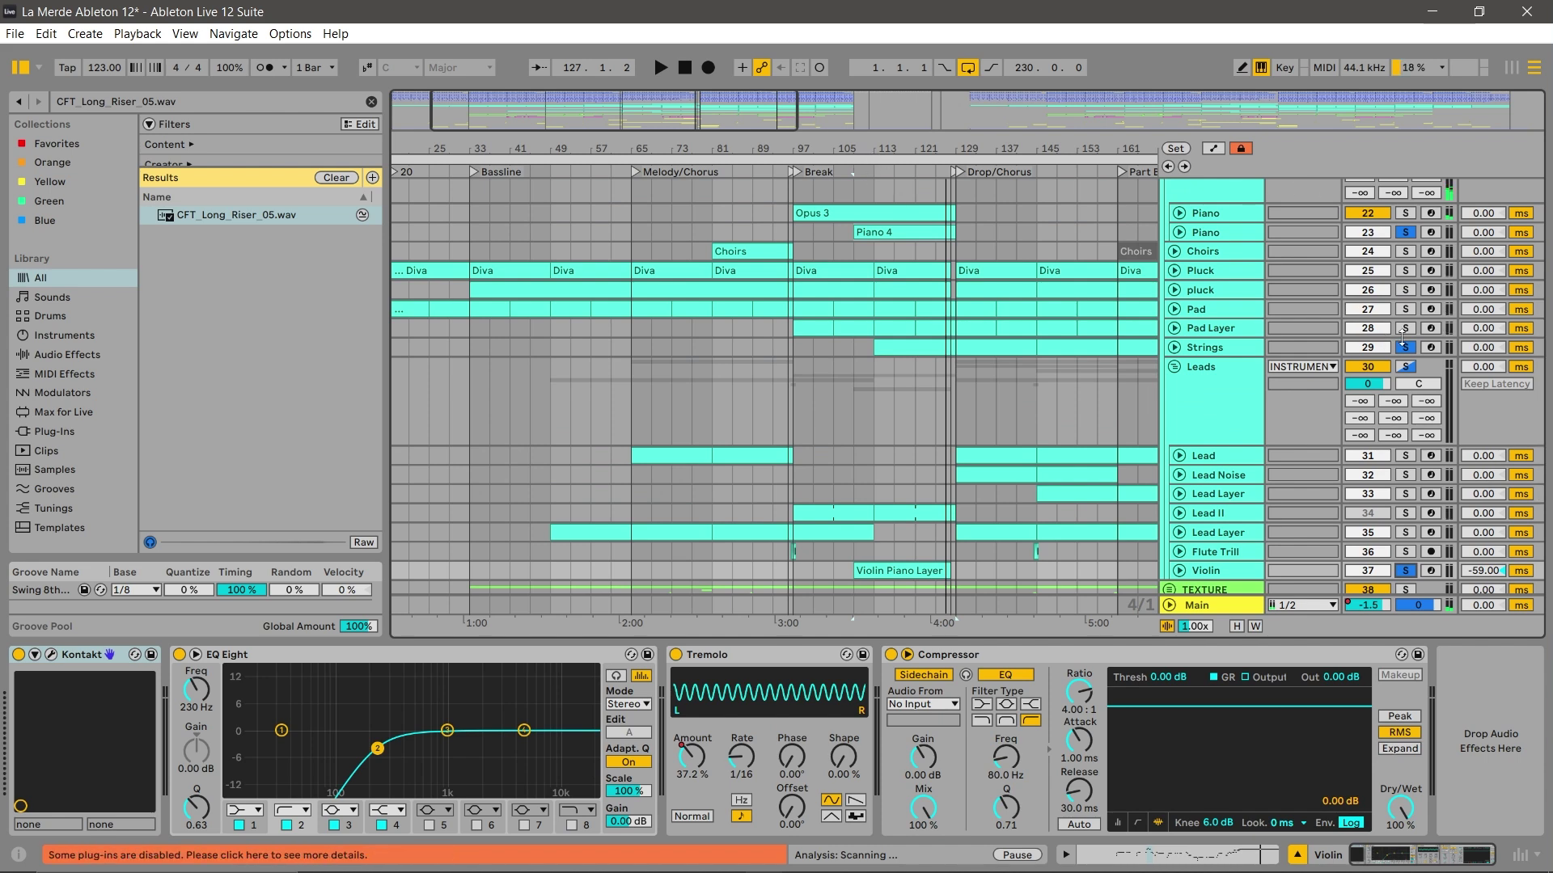
{"action": "left_click", "coordinate": [1406, 347]}
{"action": "left_click", "coordinate": [859, 172]}
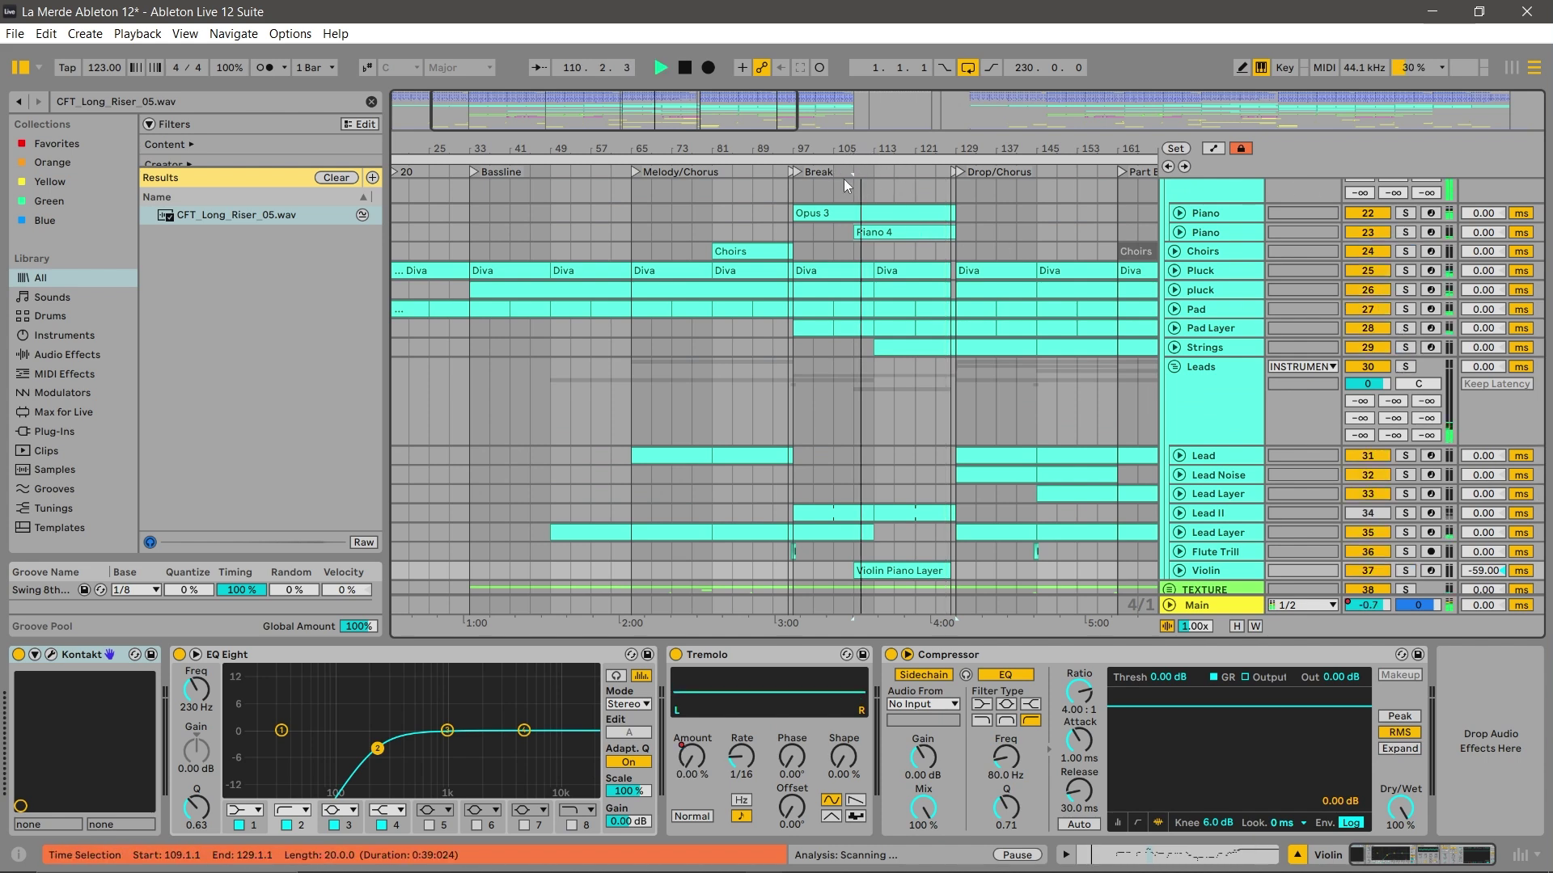
{"action": "scroll", "coordinate": [1079, 209], "scroll_direction": "up", "scroll_amount": 4}
{"action": "left_click", "coordinate": [1169, 190]}
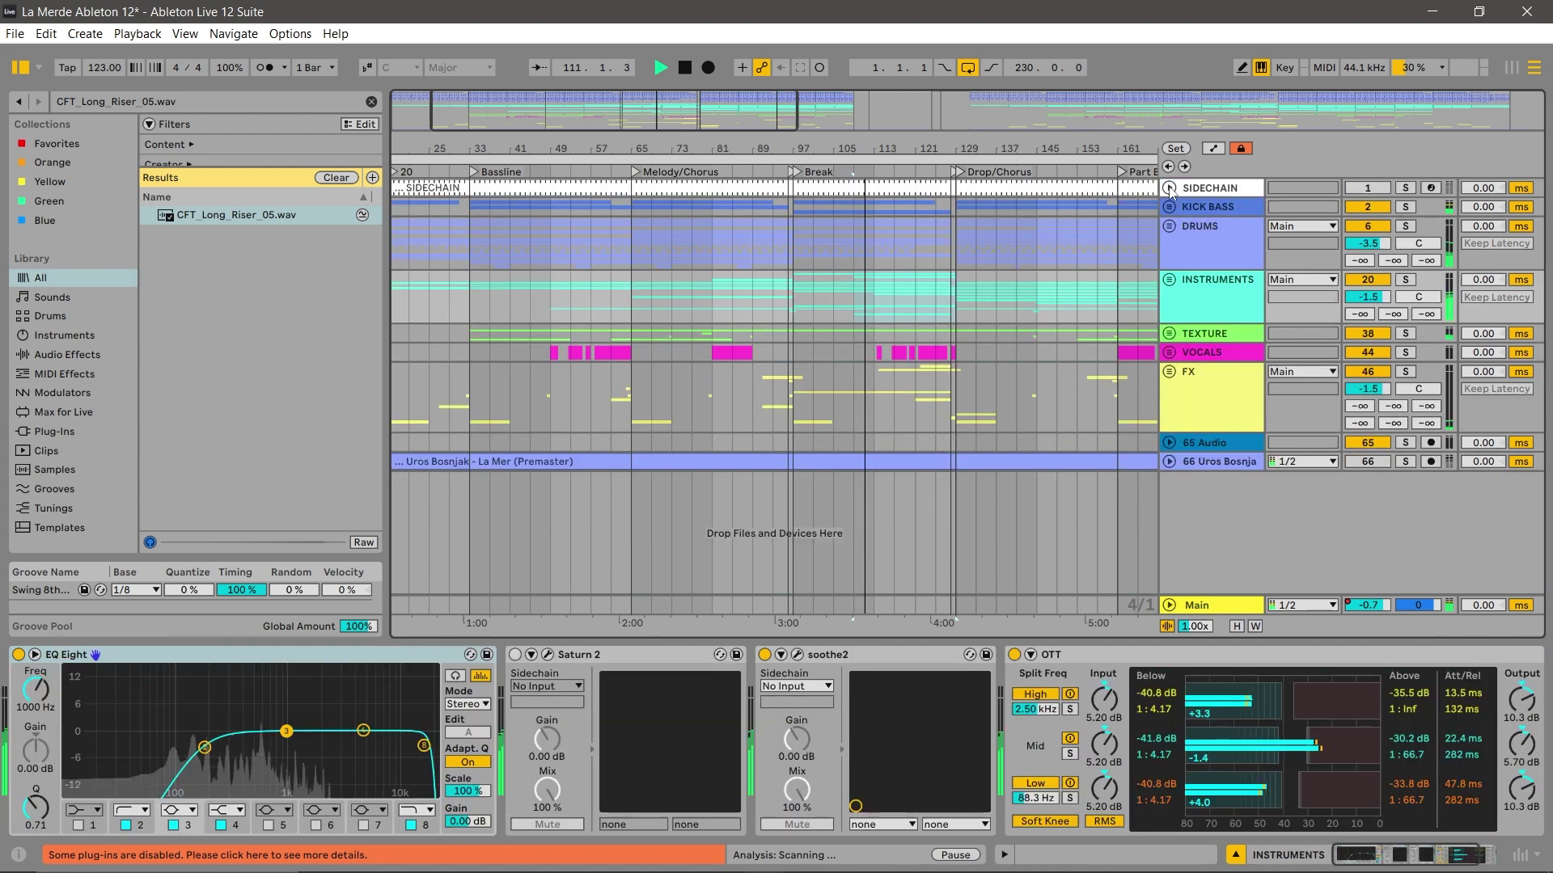
Unfold the INSTRUMENTS group and its Lead track to examine the lead clips around the start of the Drop/Chorus.
{"action": "left_click", "coordinate": [1168, 281]}
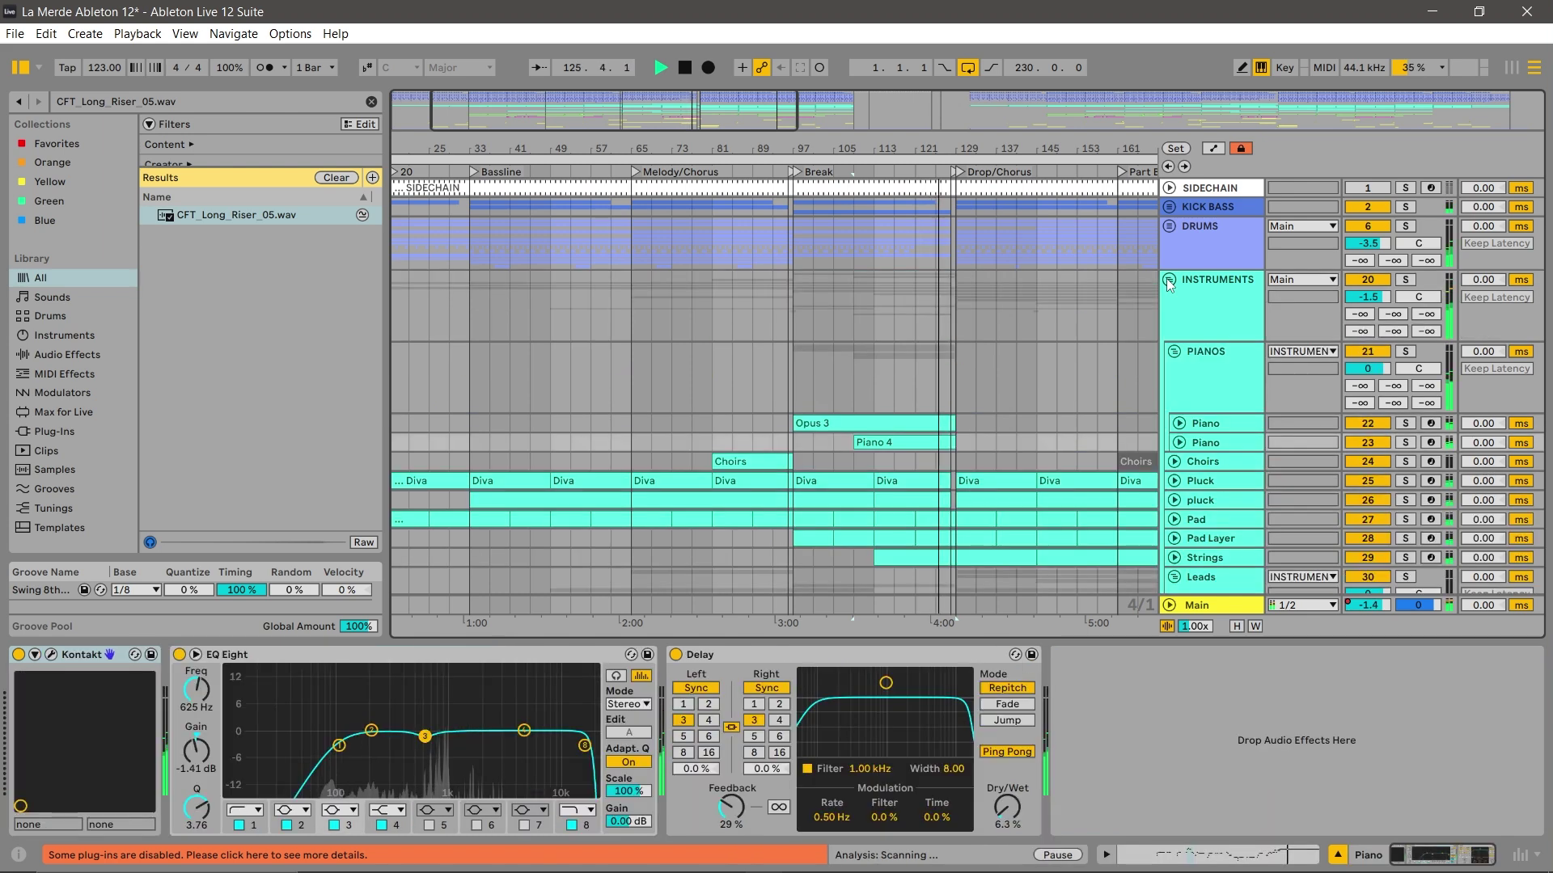
{"action": "scroll", "coordinate": [1168, 285], "scroll_direction": "down", "scroll_amount": 2}
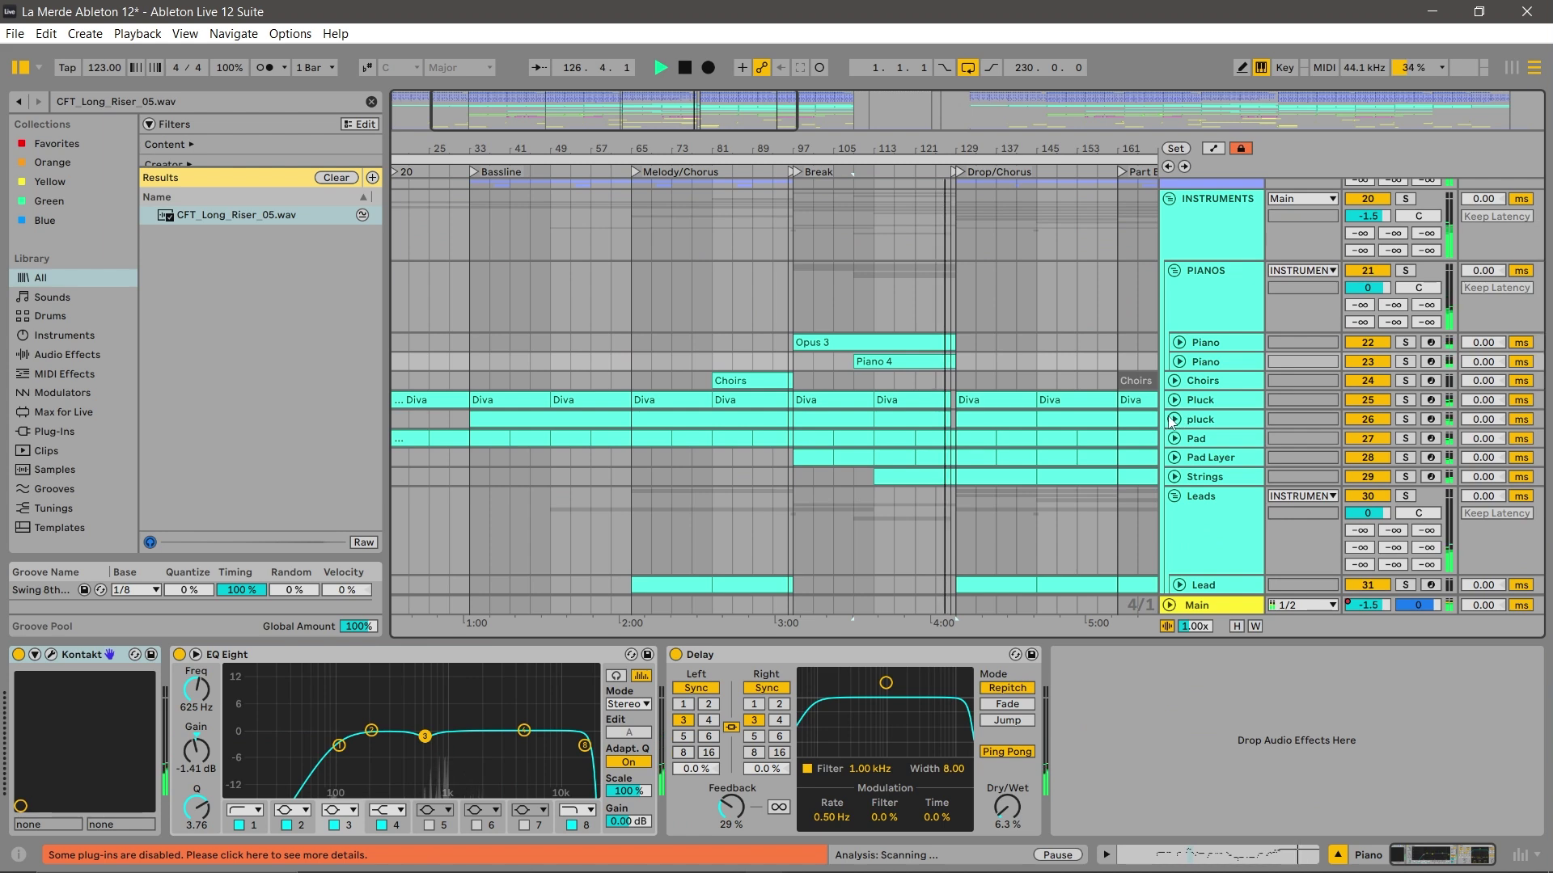
{"action": "scroll", "coordinate": [1187, 445], "scroll_direction": "down", "scroll_amount": 4}
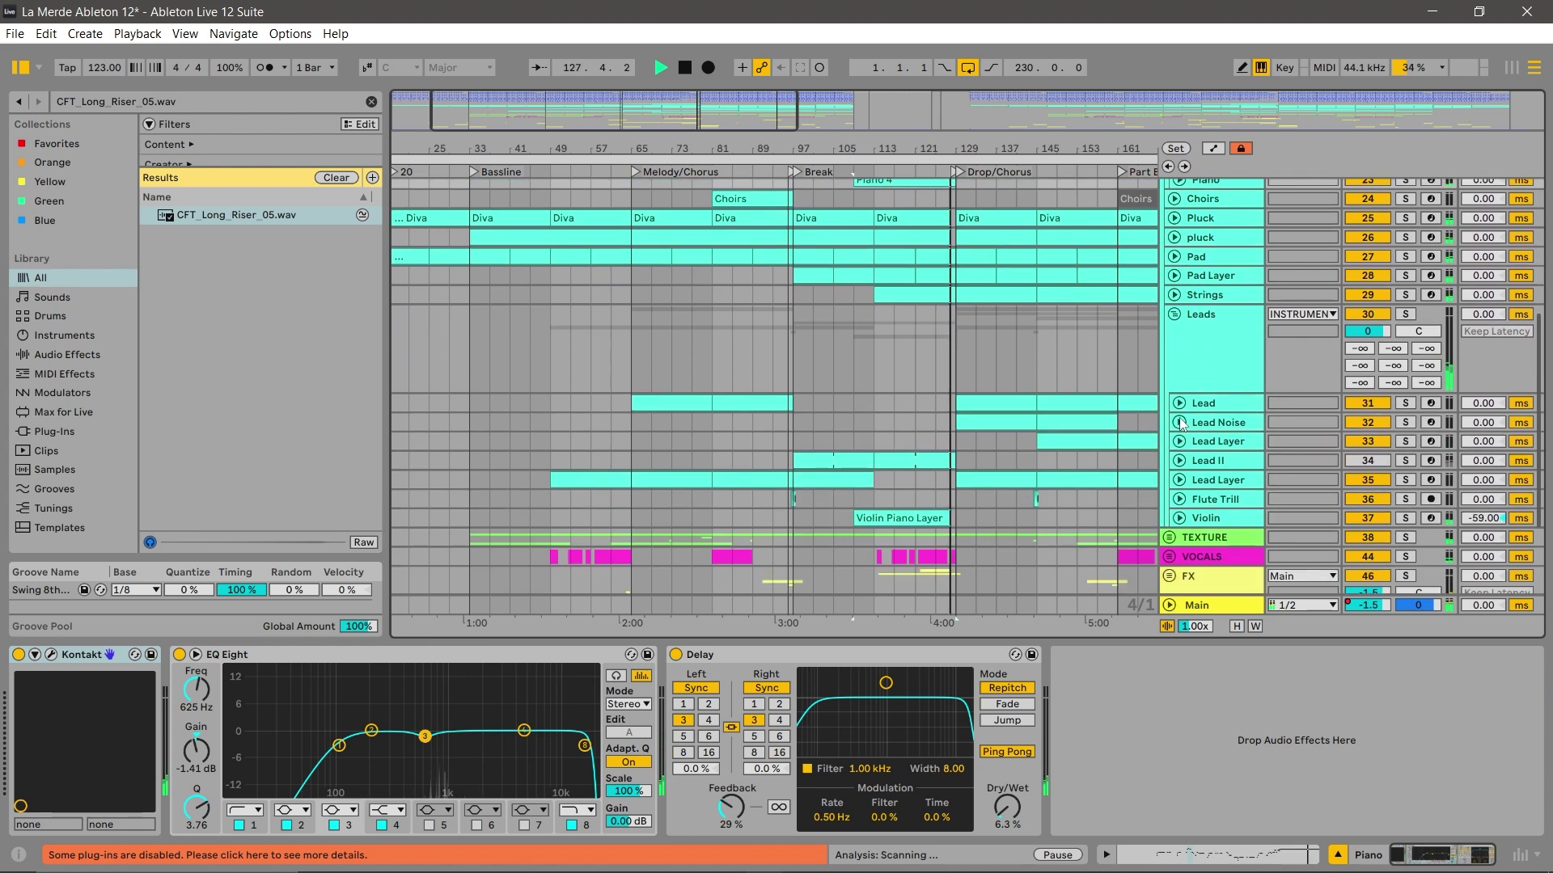
{"action": "left_click", "coordinate": [1180, 405]}
{"action": "left_click_drag", "start_coordinate": [1014, 144], "coordinate": [1059, 198]}
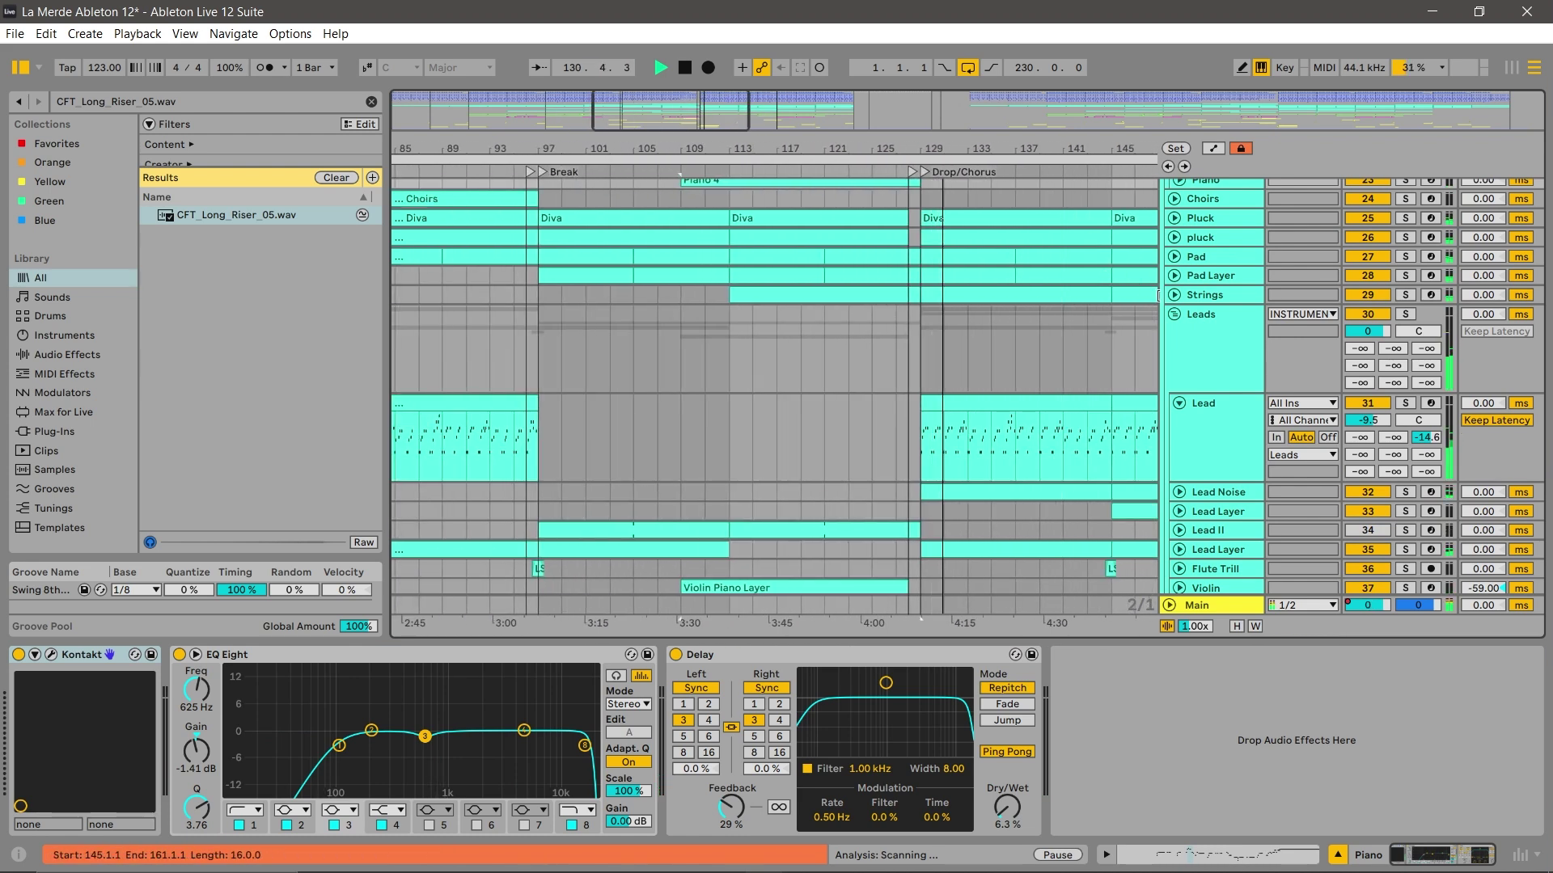
Fold the Leads, PIANOS and INSTRUMENTS groups.
{"action": "left_click", "coordinate": [1173, 314]}
{"action": "scroll", "coordinate": [1177, 283], "scroll_direction": "up", "scroll_amount": 5}
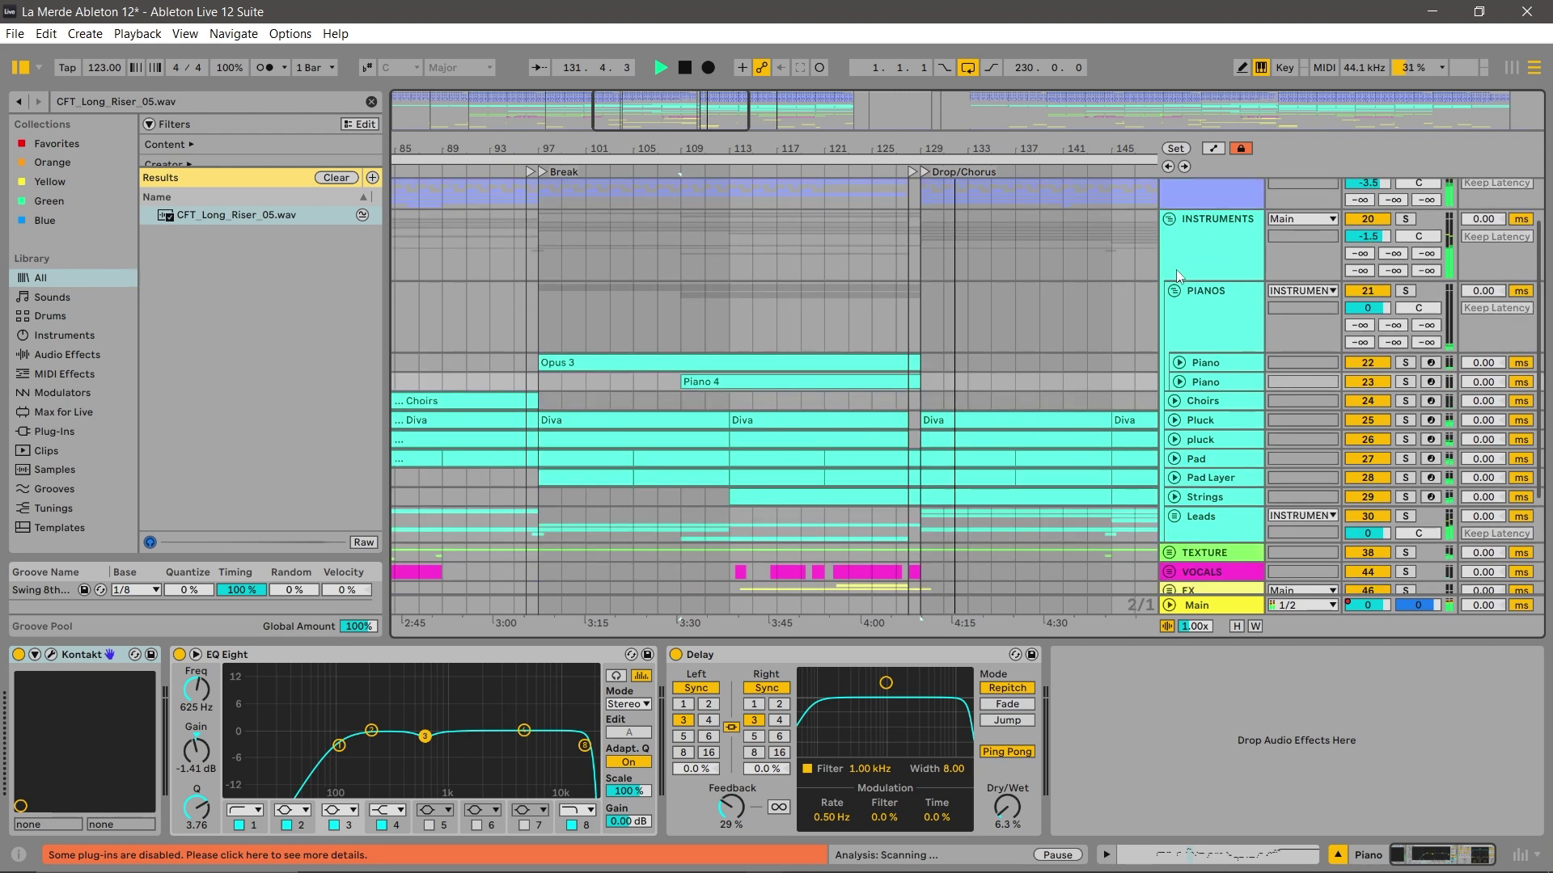
{"action": "left_click", "coordinate": [1173, 292]}
{"action": "left_click", "coordinate": [1169, 213]}
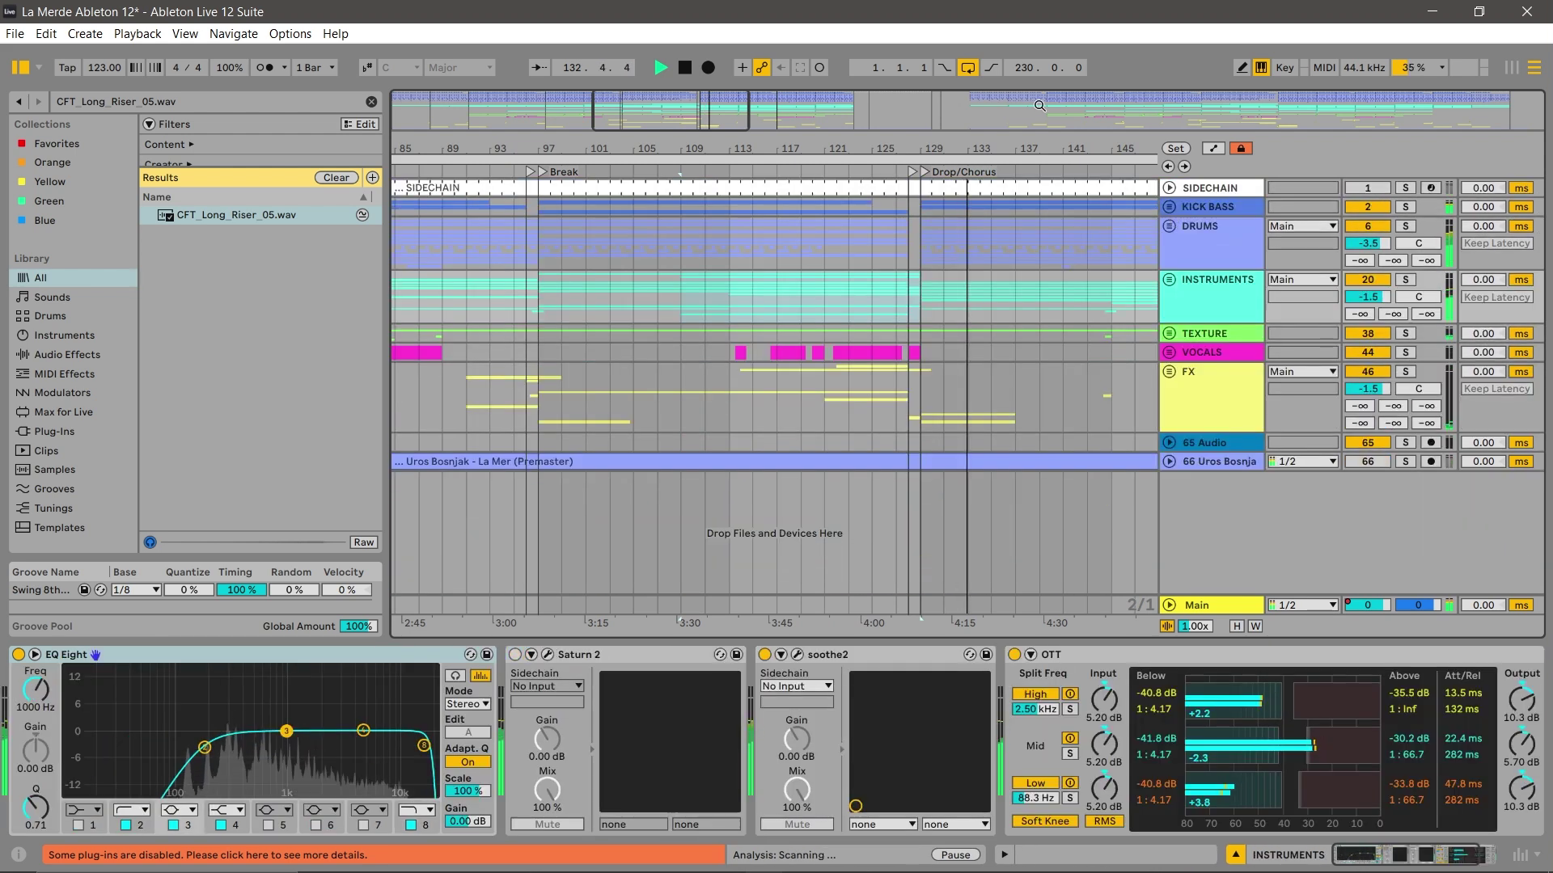
Stop playback, show the whole arrangement from Intro to End, and save the current set.
{"action": "key", "text": "space"}
{"action": "left_click_drag", "start_coordinate": [1048, 146], "coordinate": [1049, 65]}
{"action": "key", "text": "ctrl+s"}
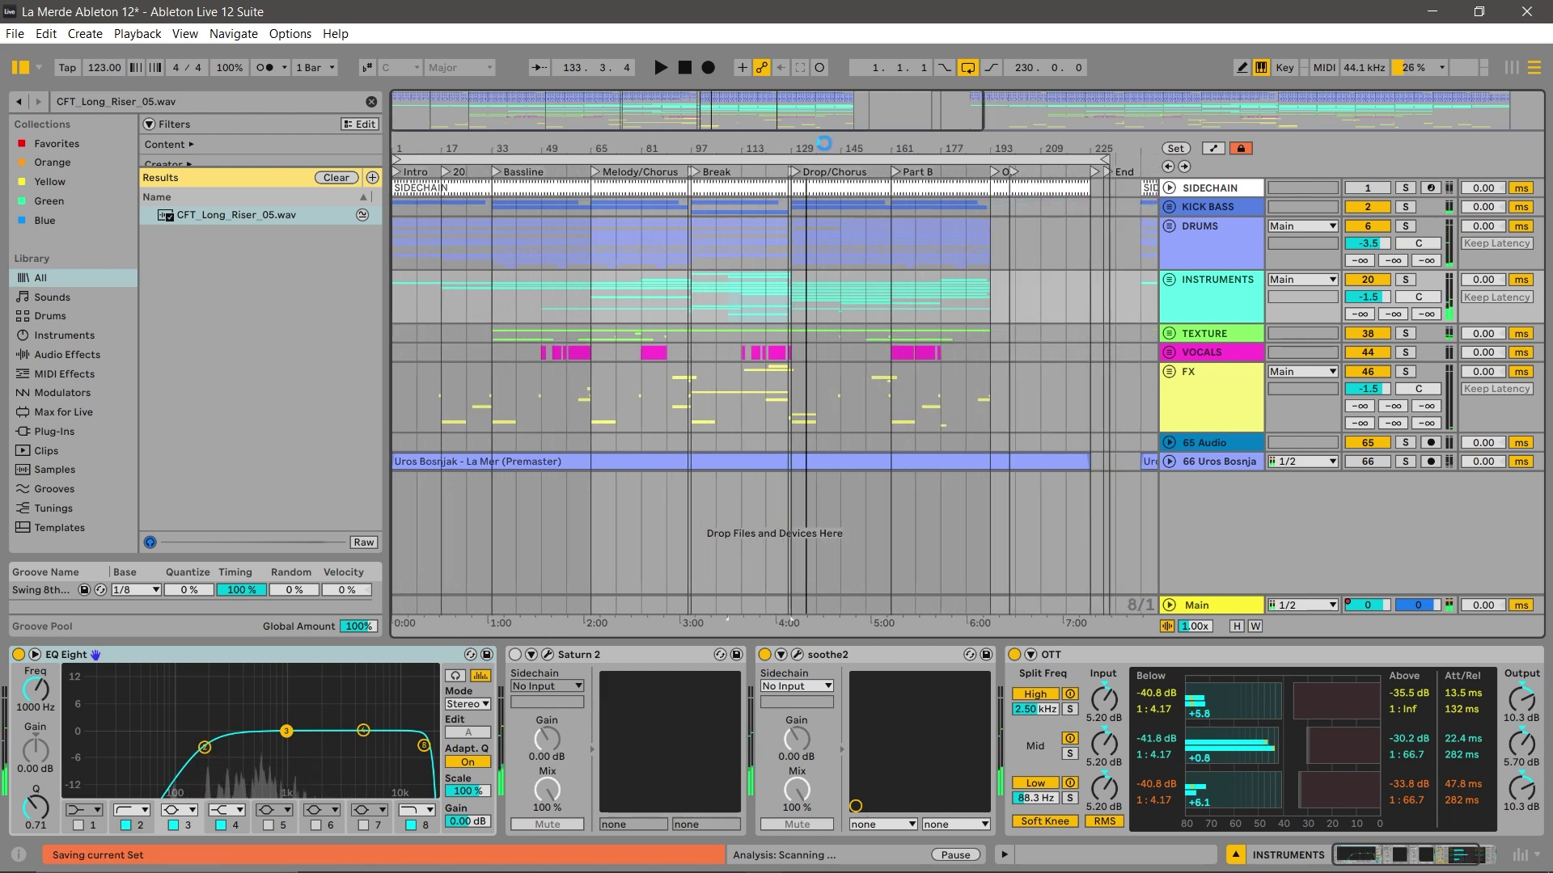